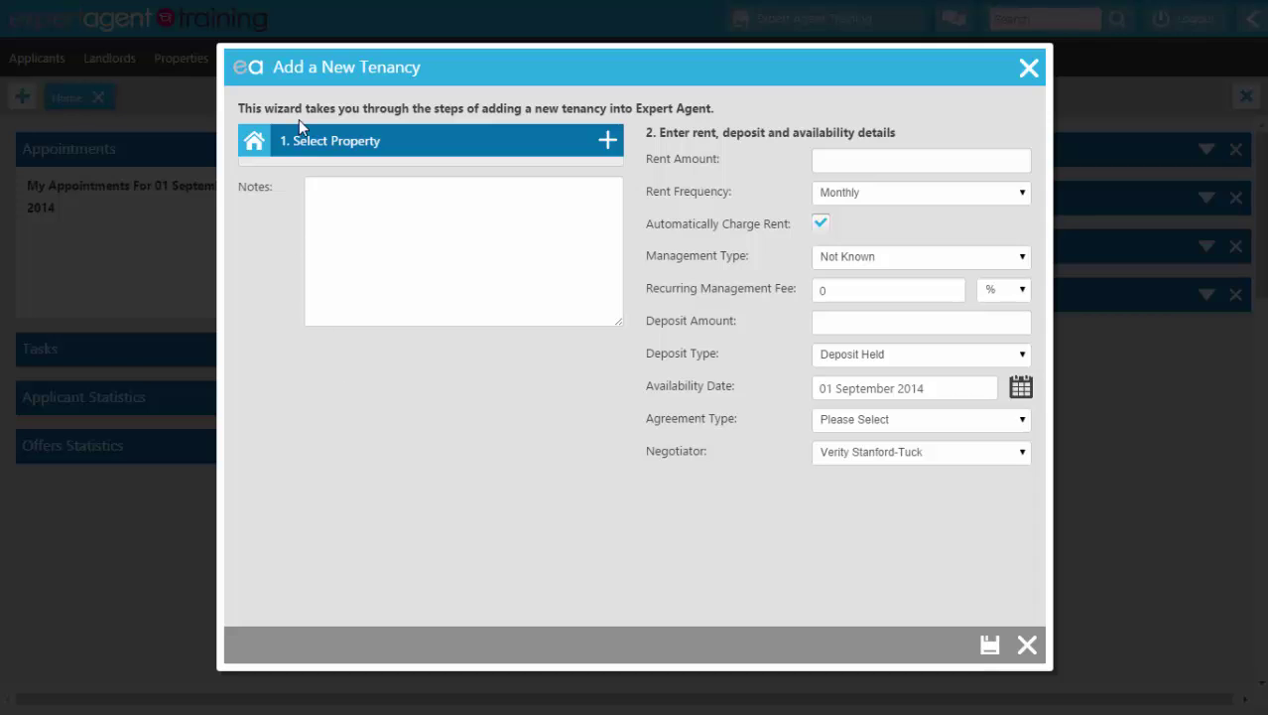
click(607, 143)
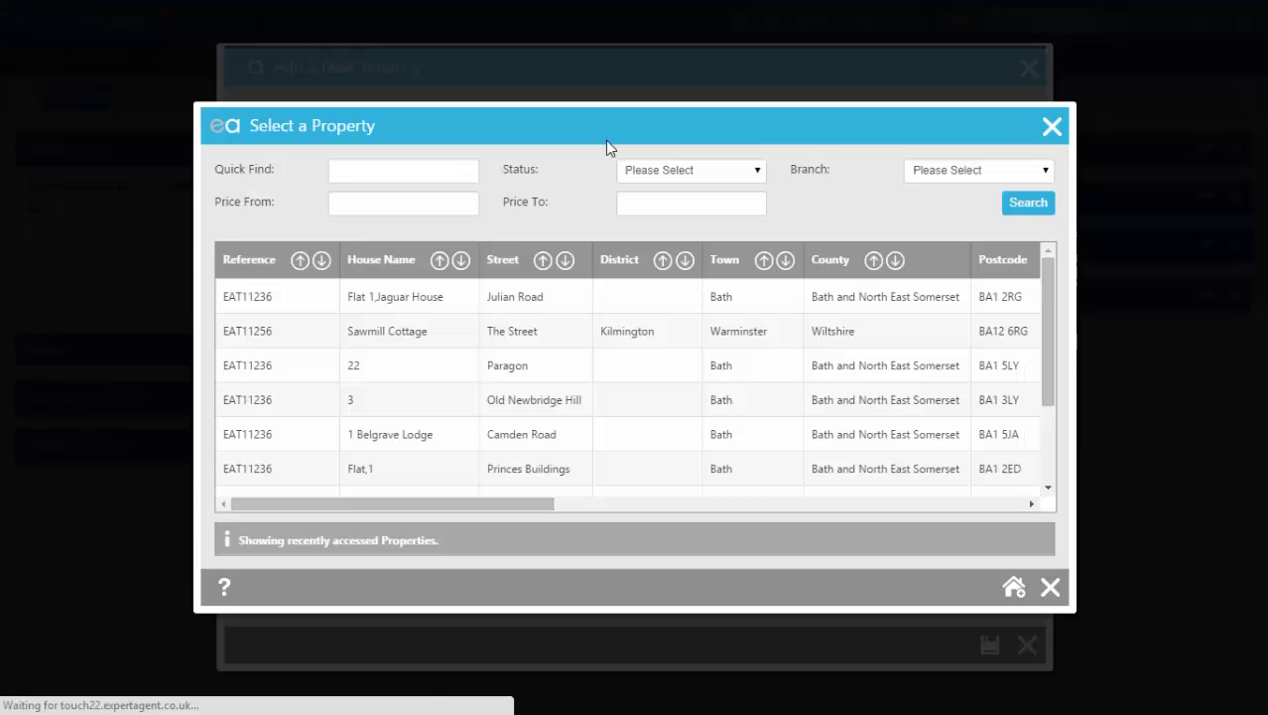
click(360, 174)
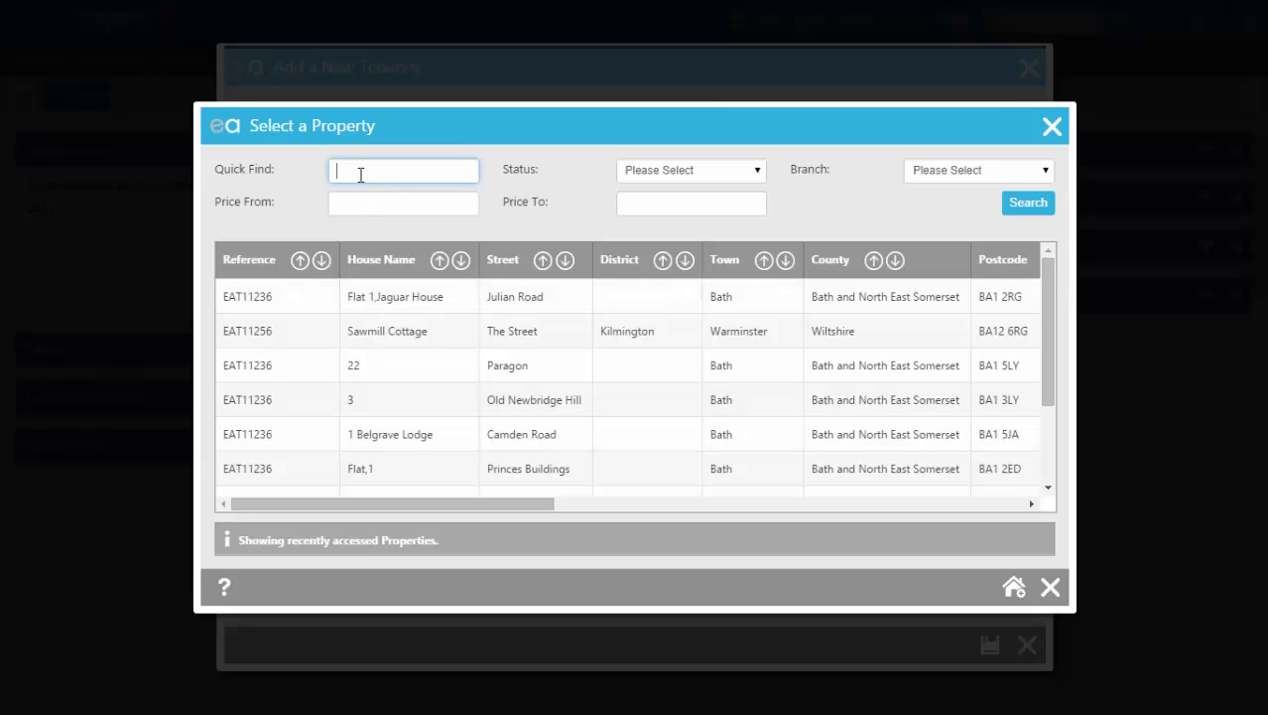
text(%)
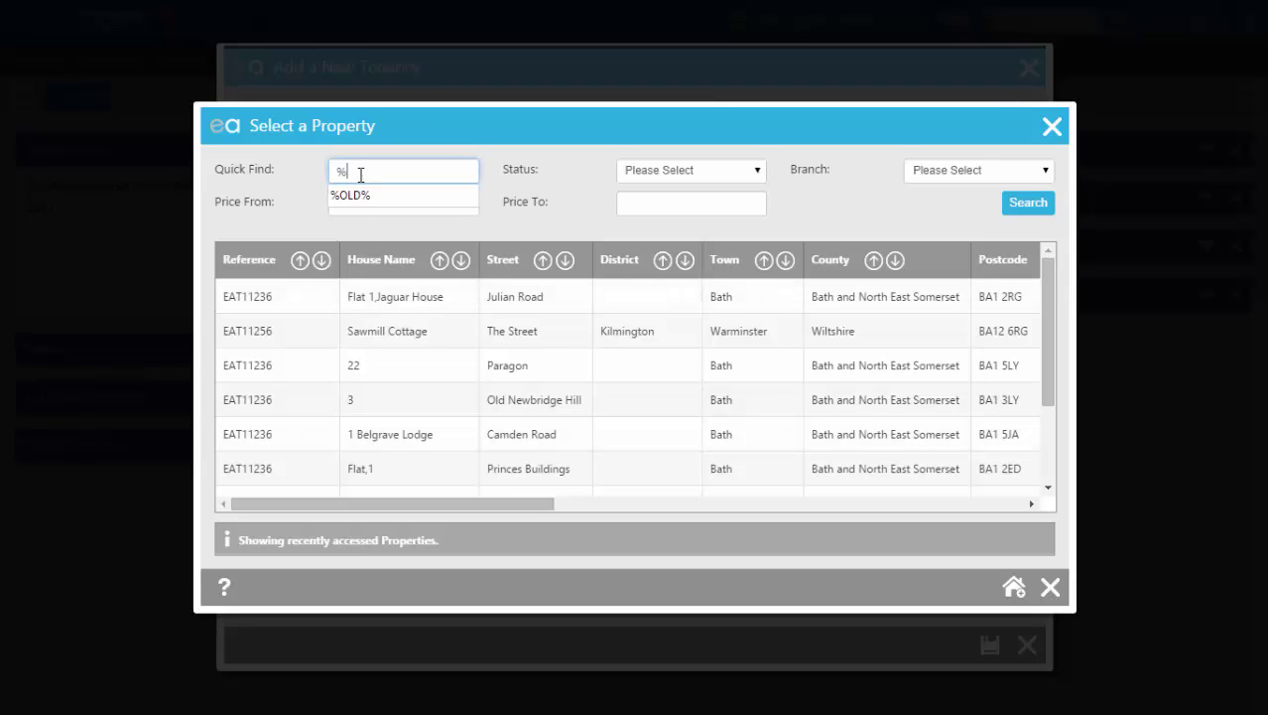
click(353, 195)
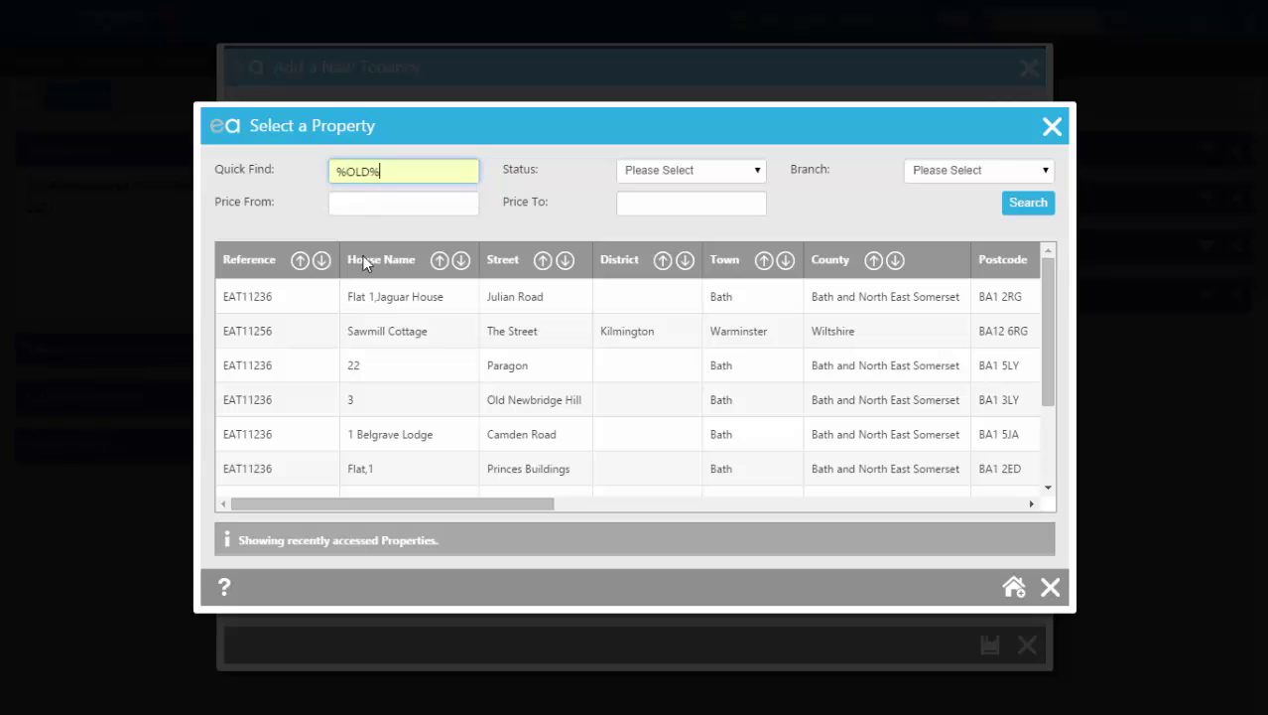
key(Return)
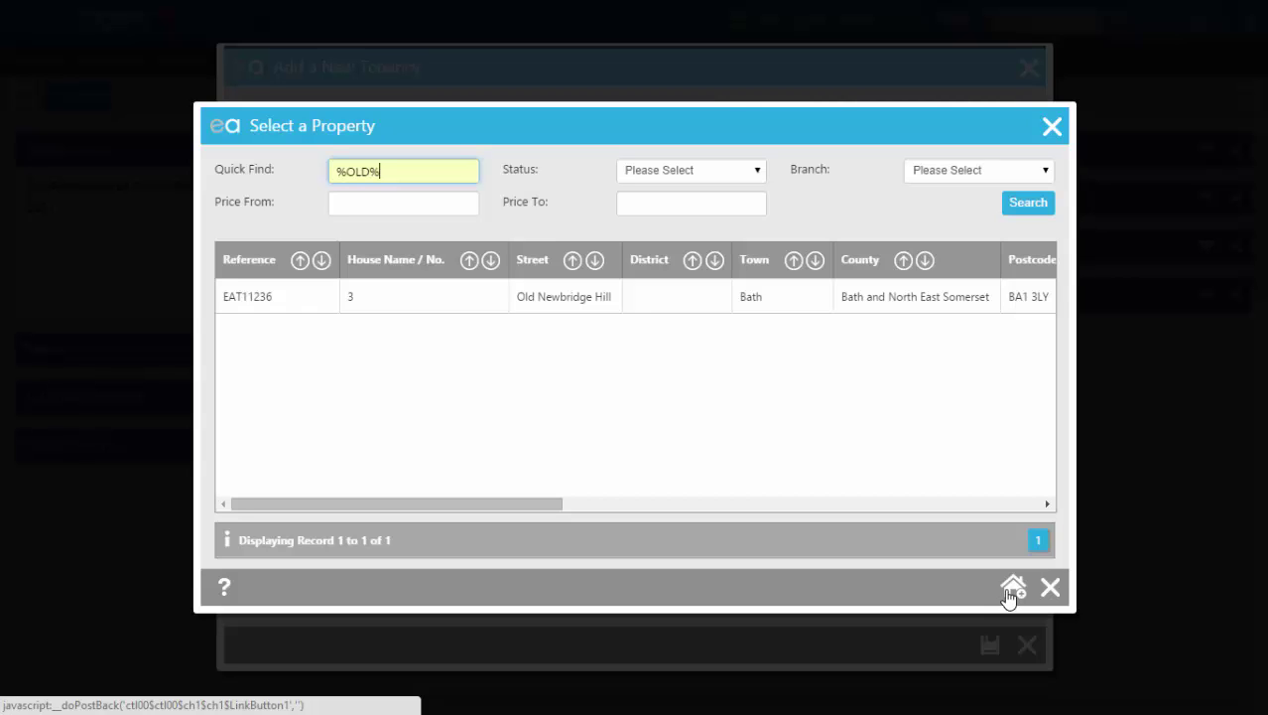
Step: Start a new property with the department set to Residential Lettings
click(1012, 589)
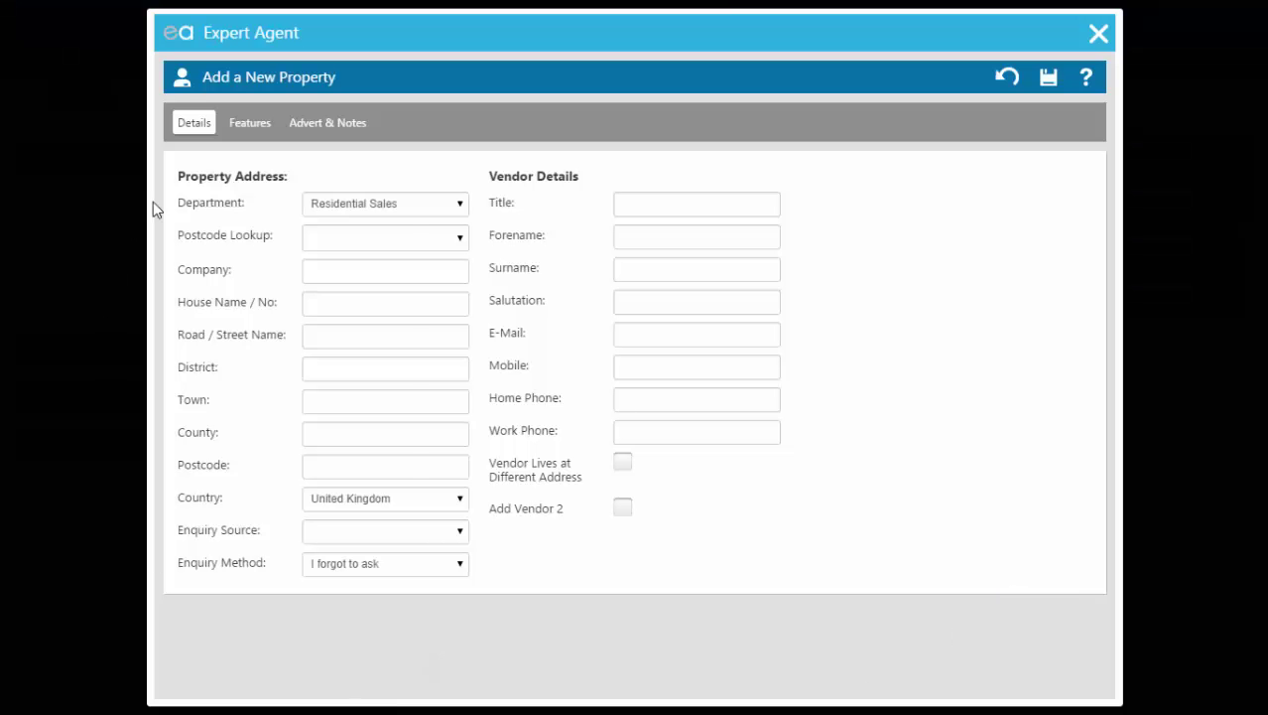
click(441, 206)
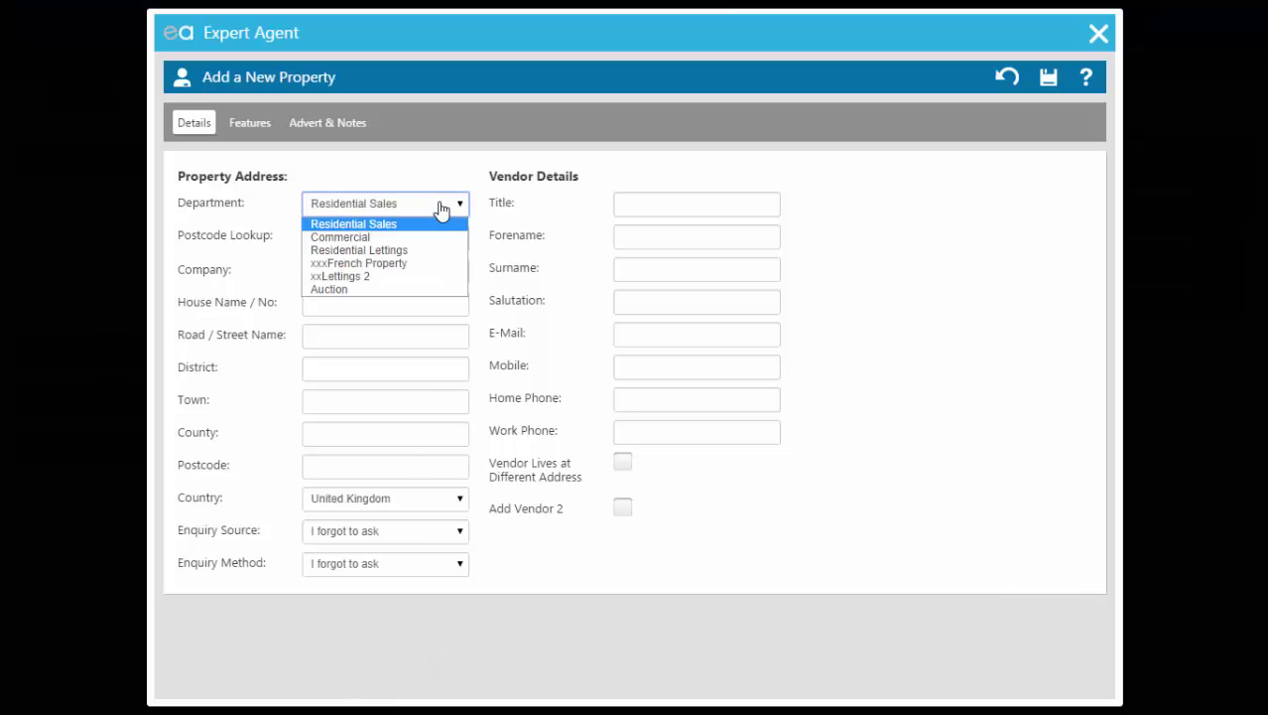
click(431, 250)
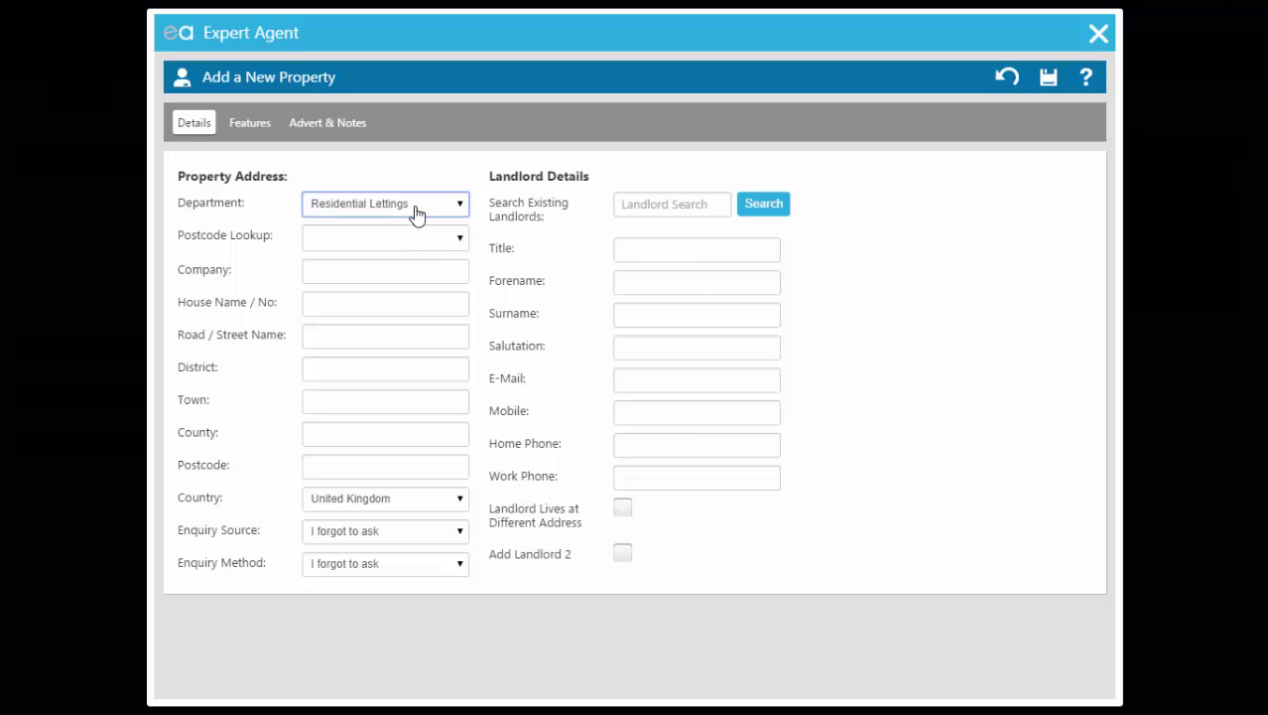
drag(490, 176, 547, 179)
click(543, 254)
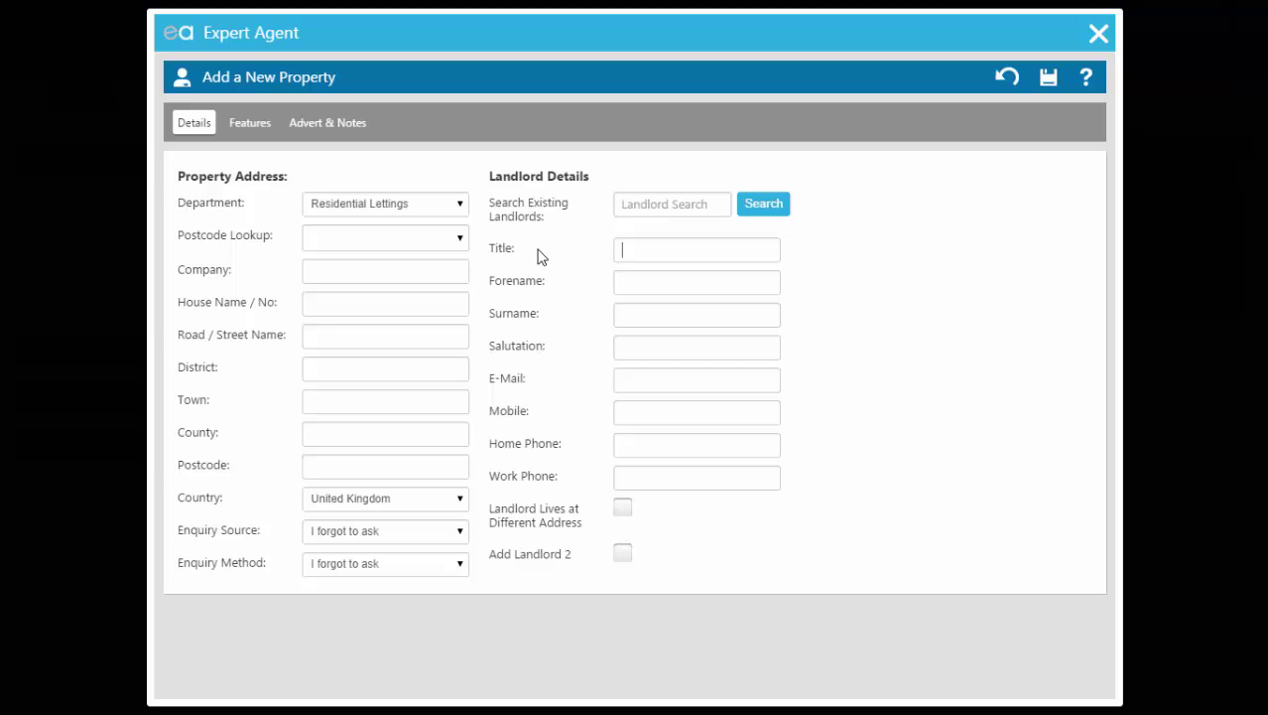
click(311, 235)
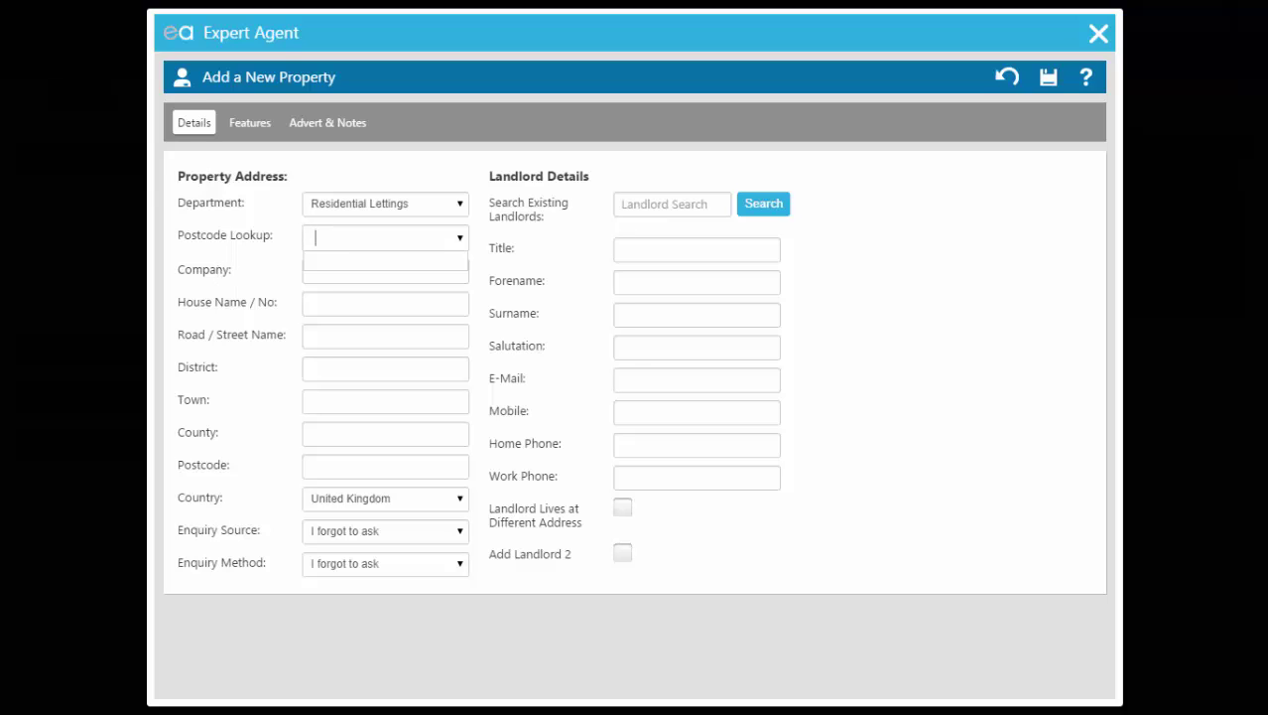
text(sp8 5al)
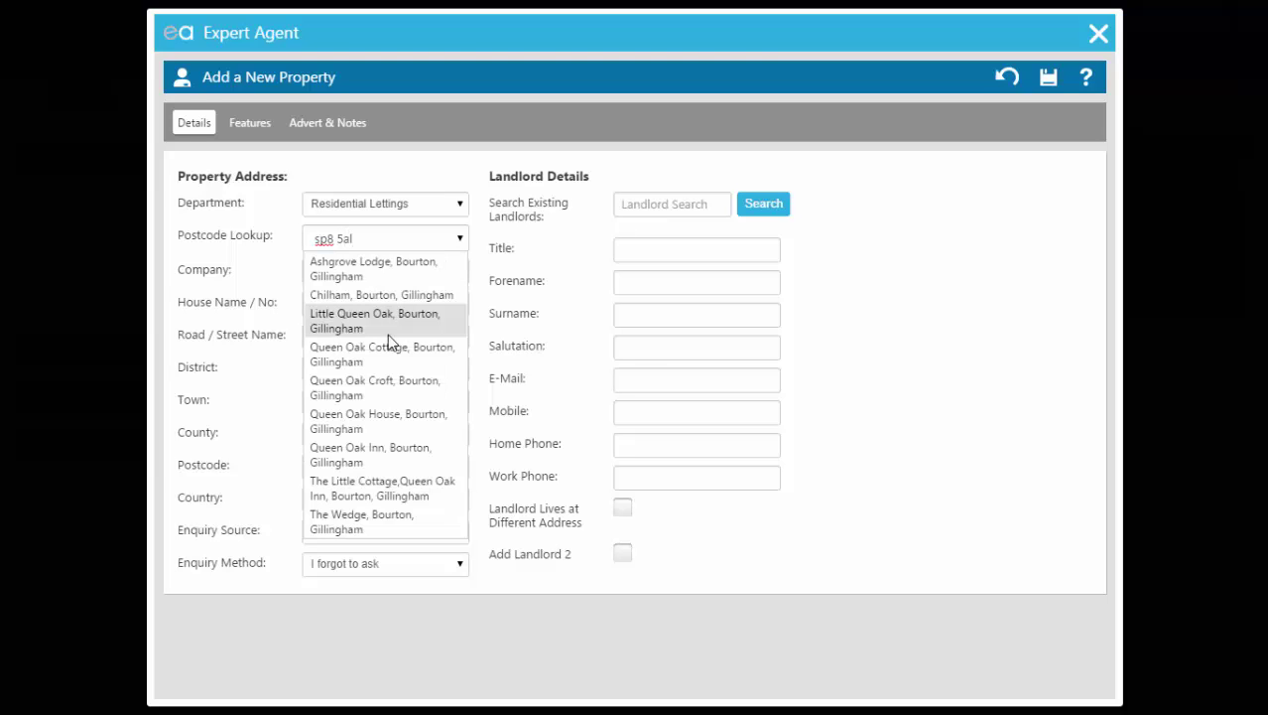
click(388, 337)
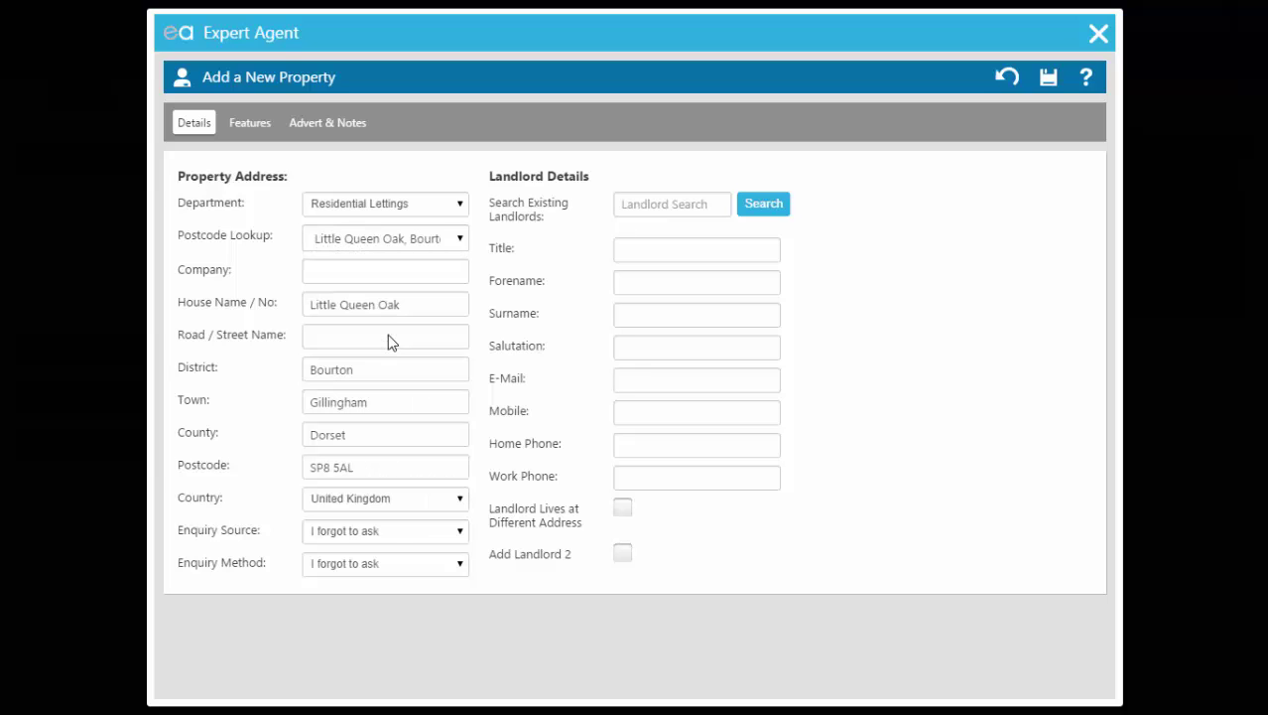
Step: Set enquiry source to Local Paper Ad and enquiry method to Walk In
click(341, 533)
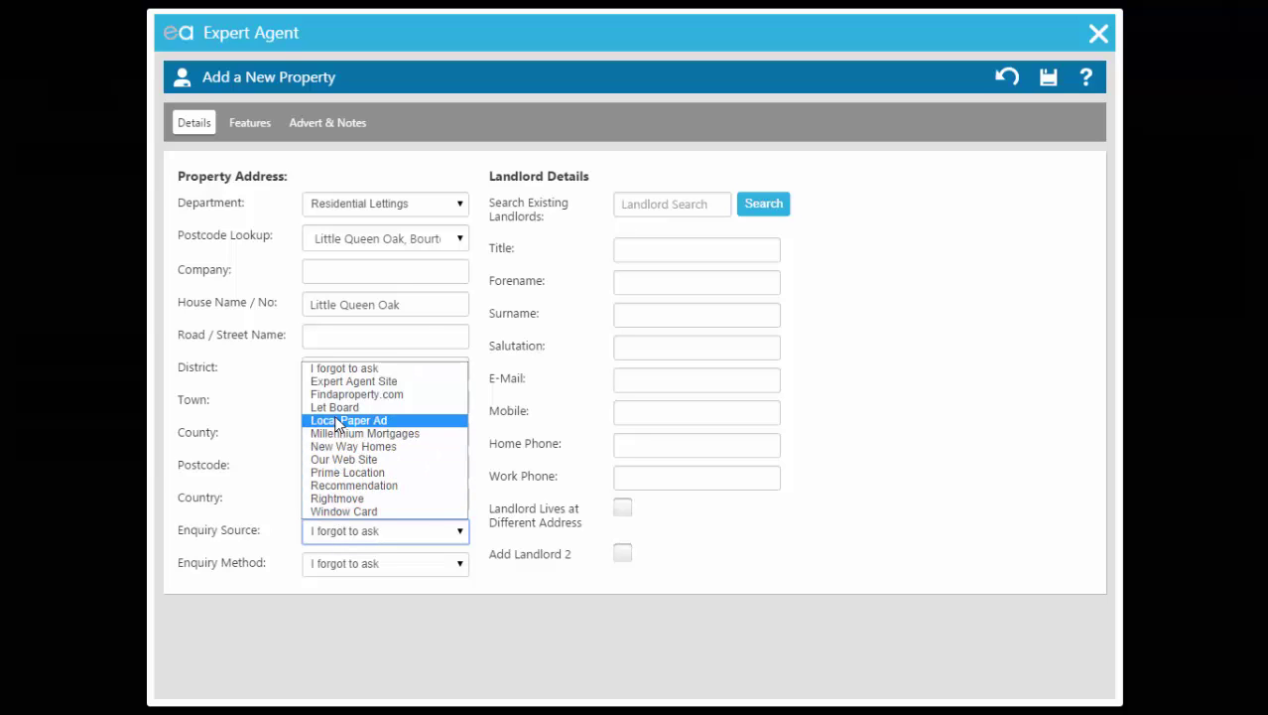
click(349, 420)
click(340, 541)
click(337, 549)
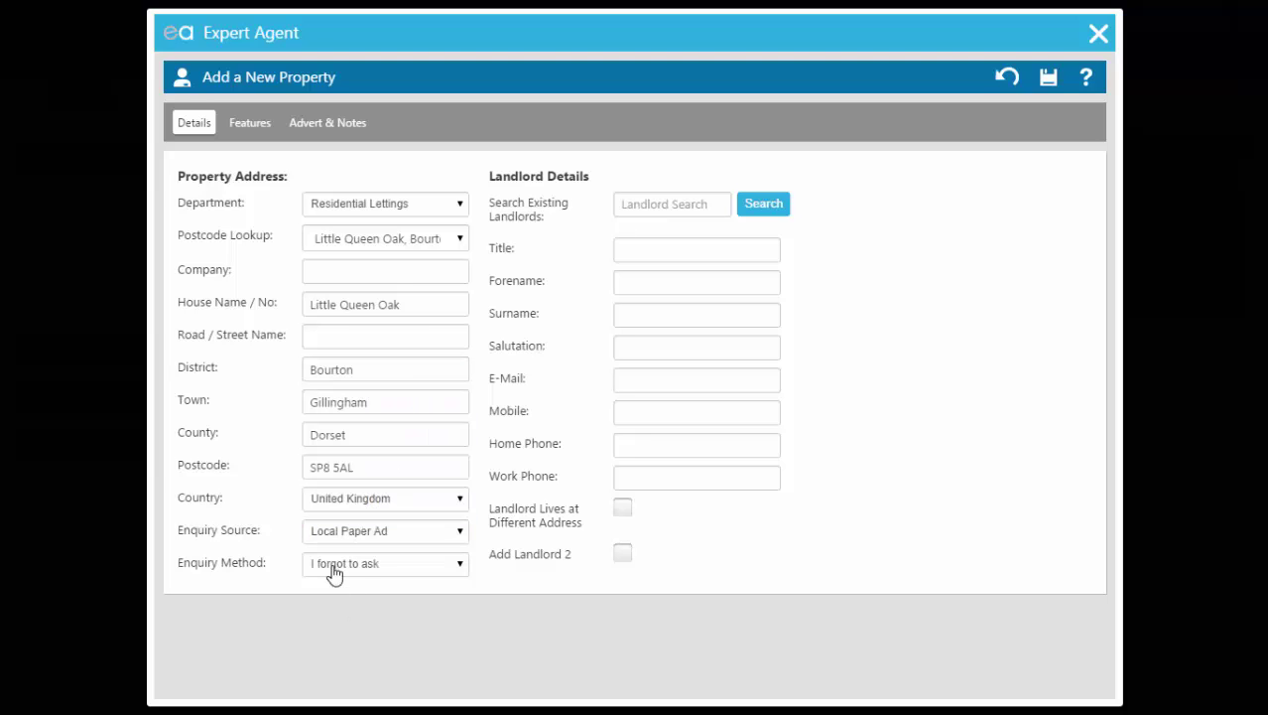
click(334, 566)
click(329, 649)
Step: Enter the landlord's title, forename and surname, and accept the suggested salutation
click(646, 241)
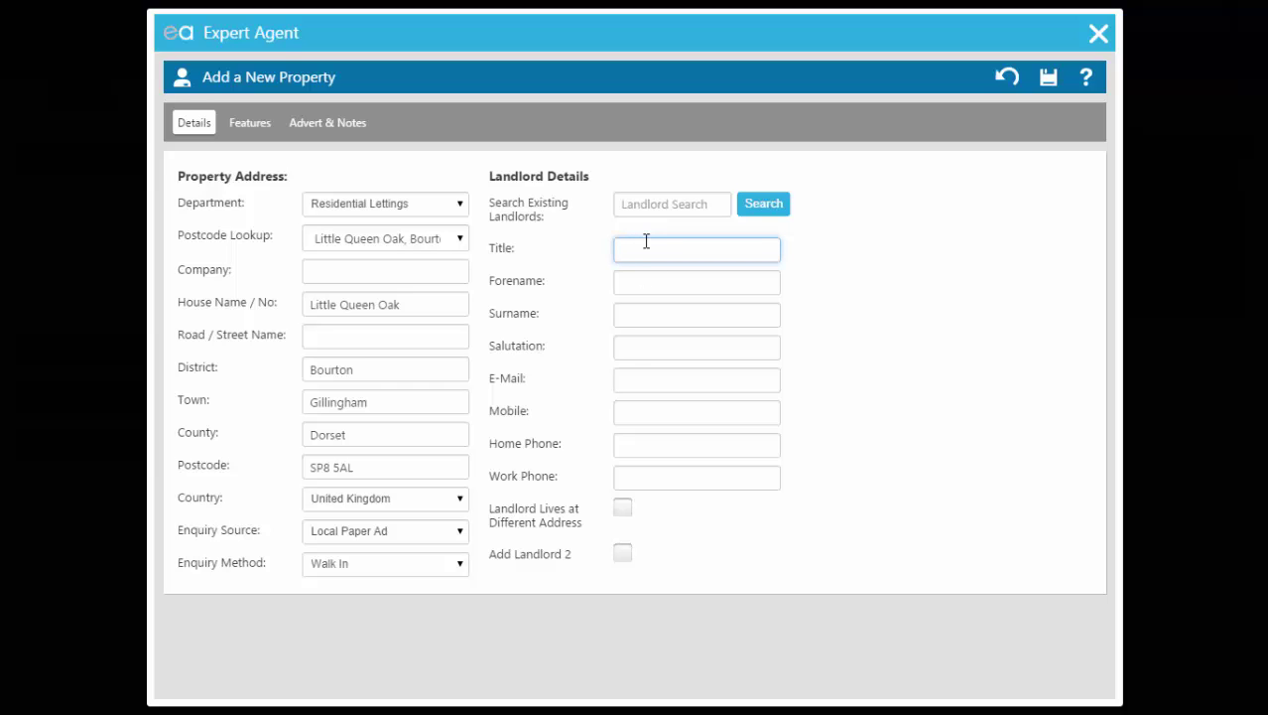
text(Mr)
key(Tab)
text(Example)
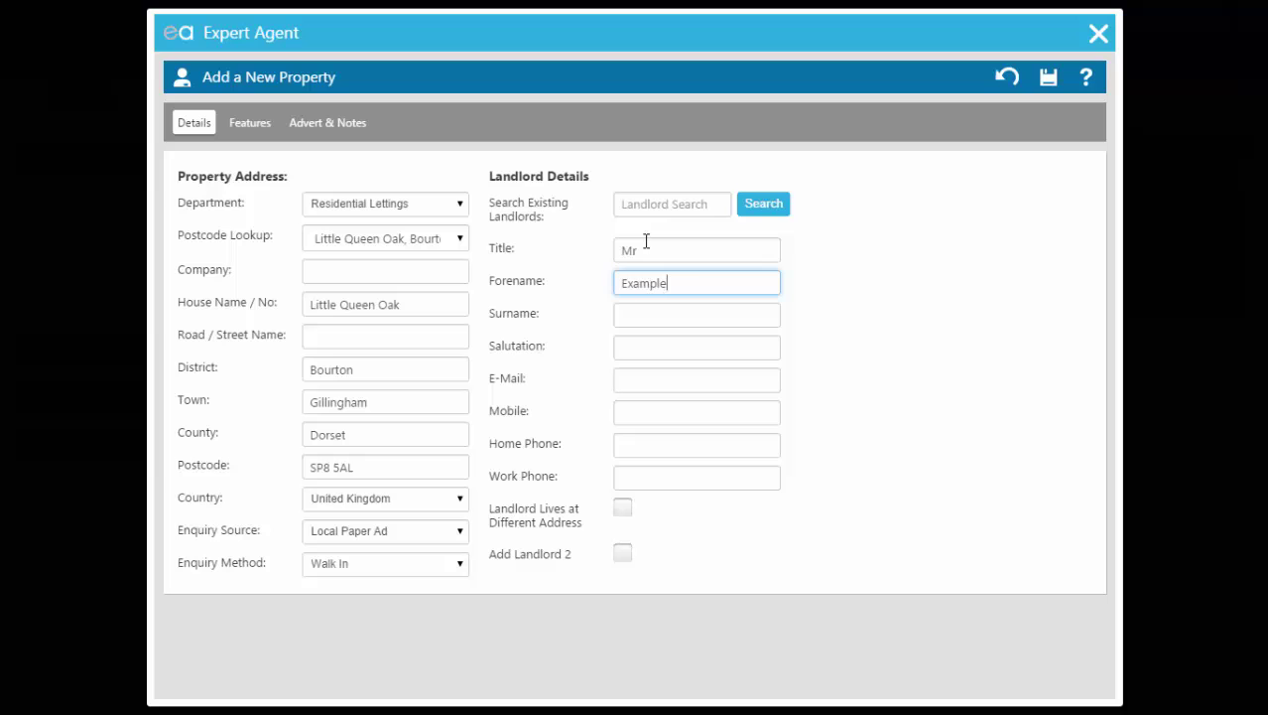
key(Tab)
text(Landlord)
key(Tab)
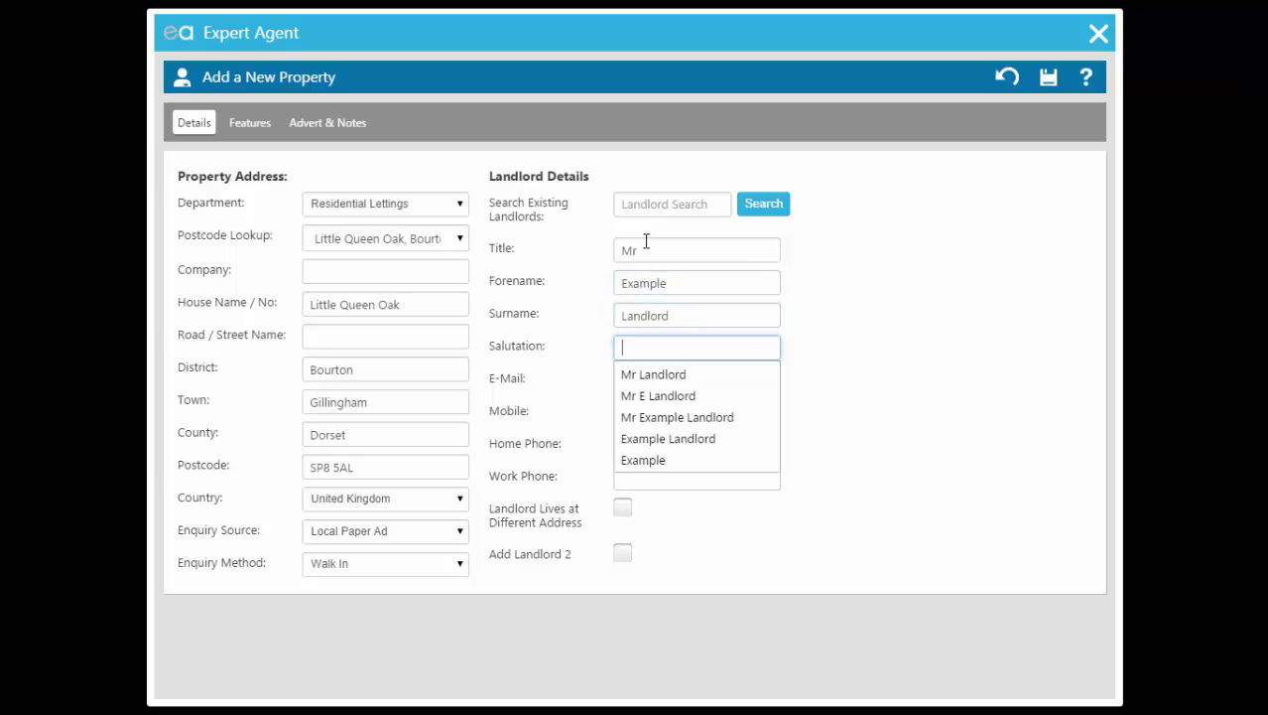
click(699, 375)
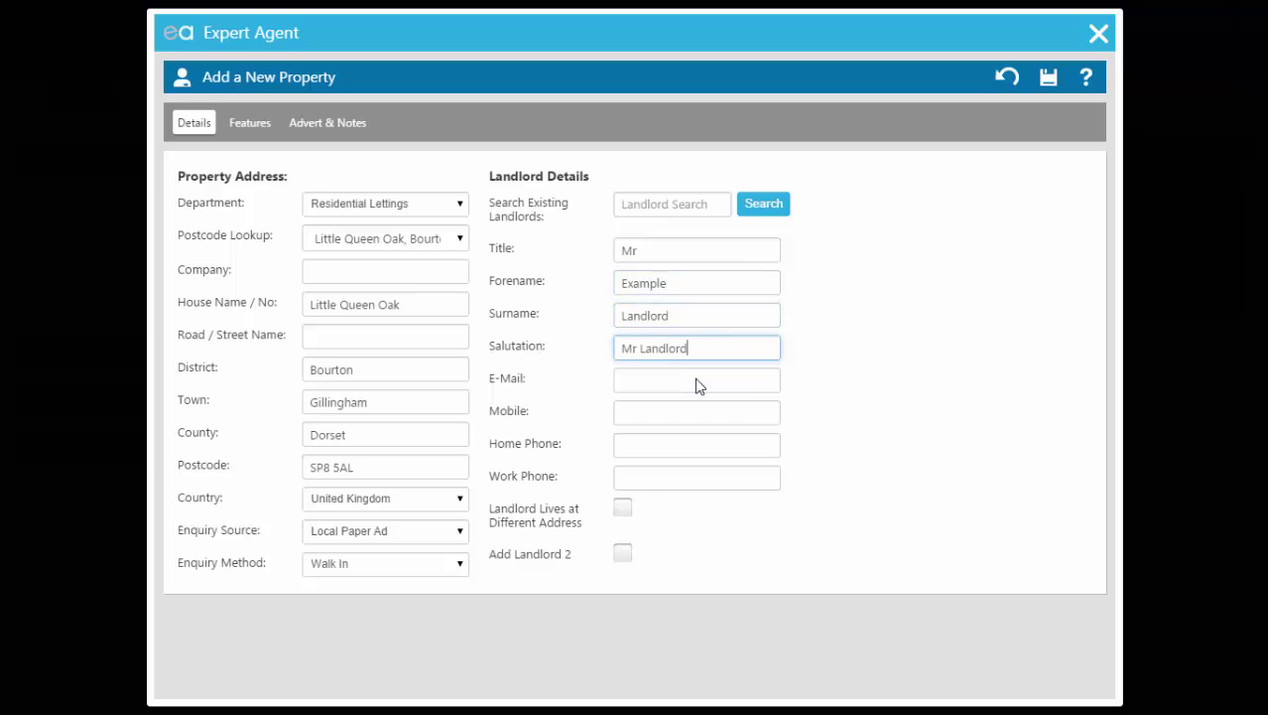
Step: Enter the landlord's e-mail address plus mobile, home and work phone numbers
click(664, 382)
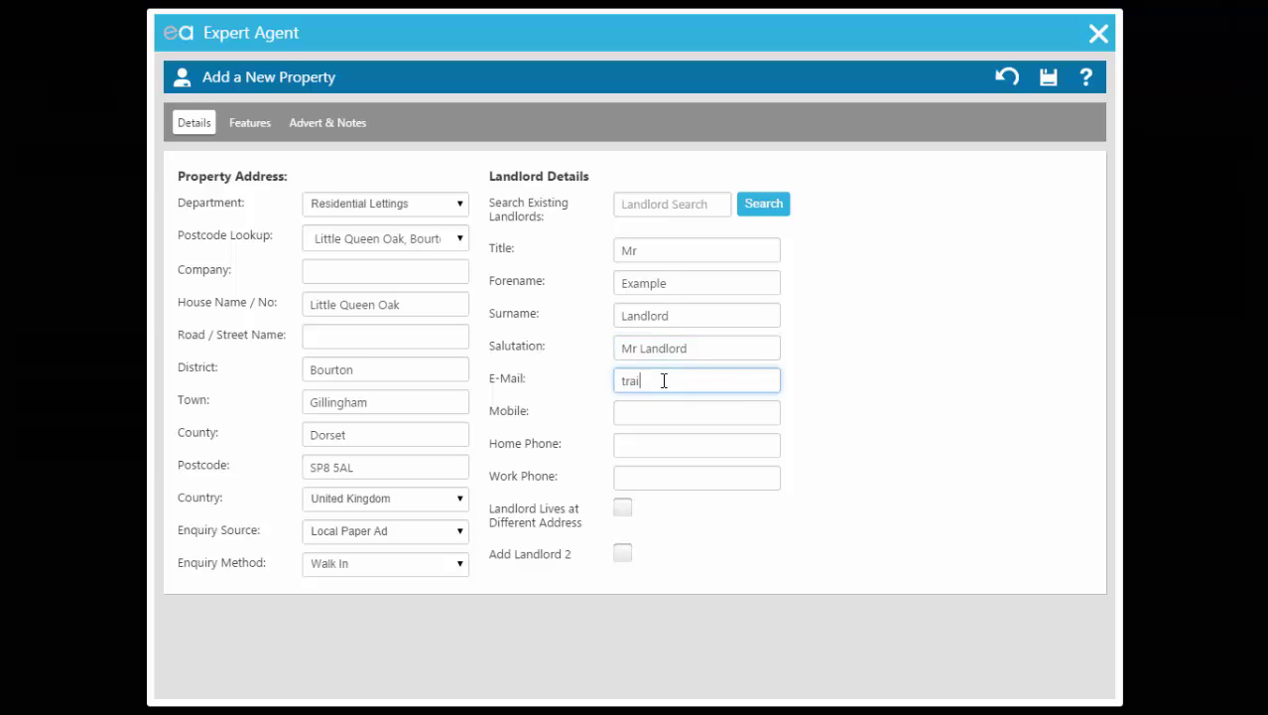
key(Tab)
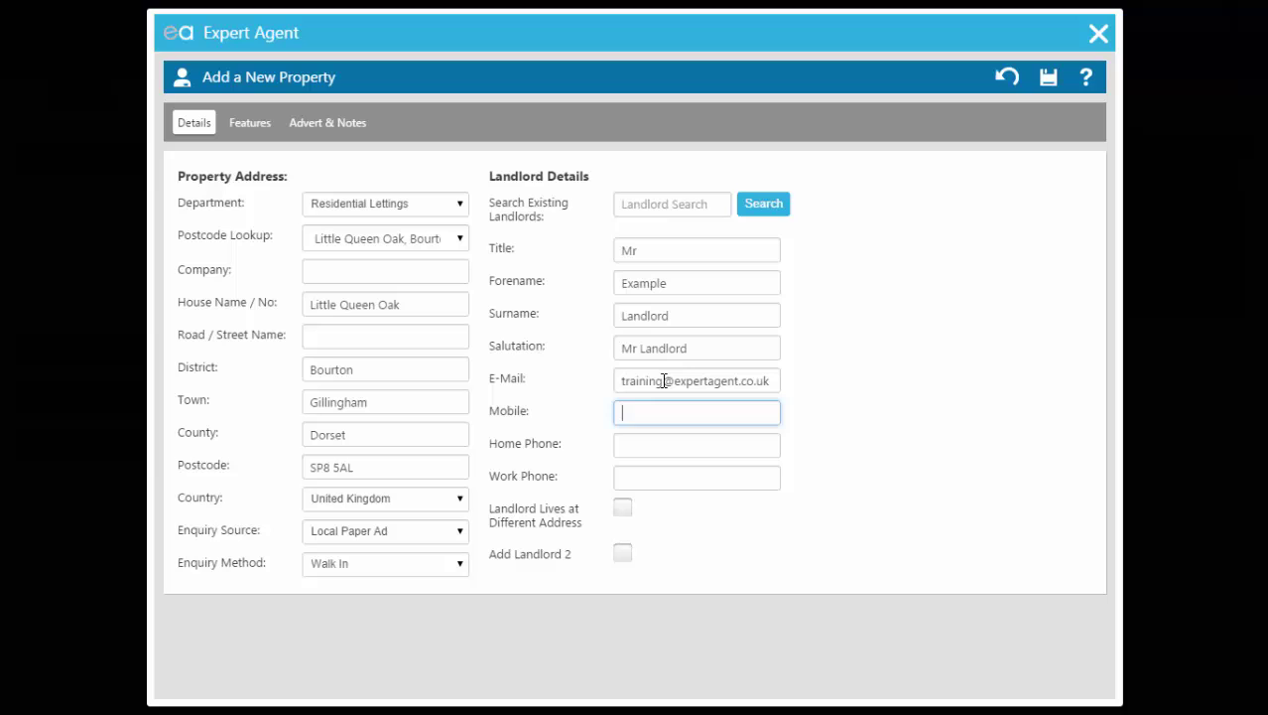
text(07777 777777)
key(Tab)
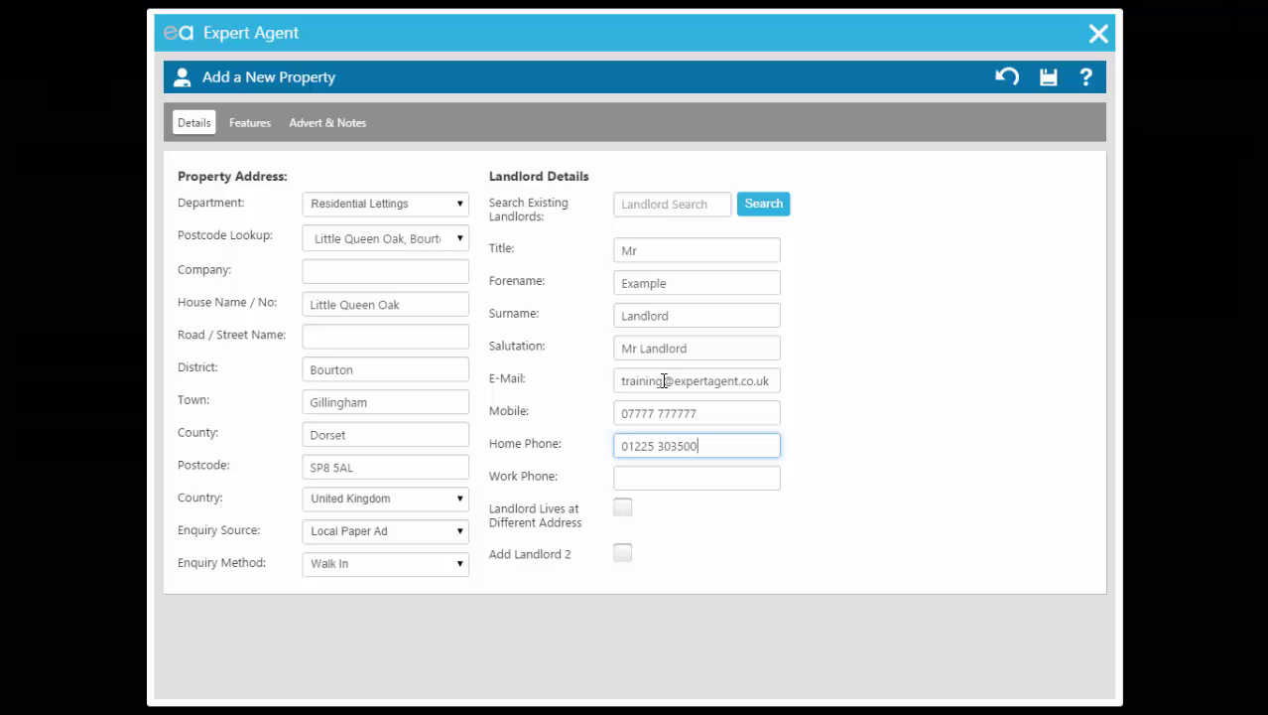
key(Tab)
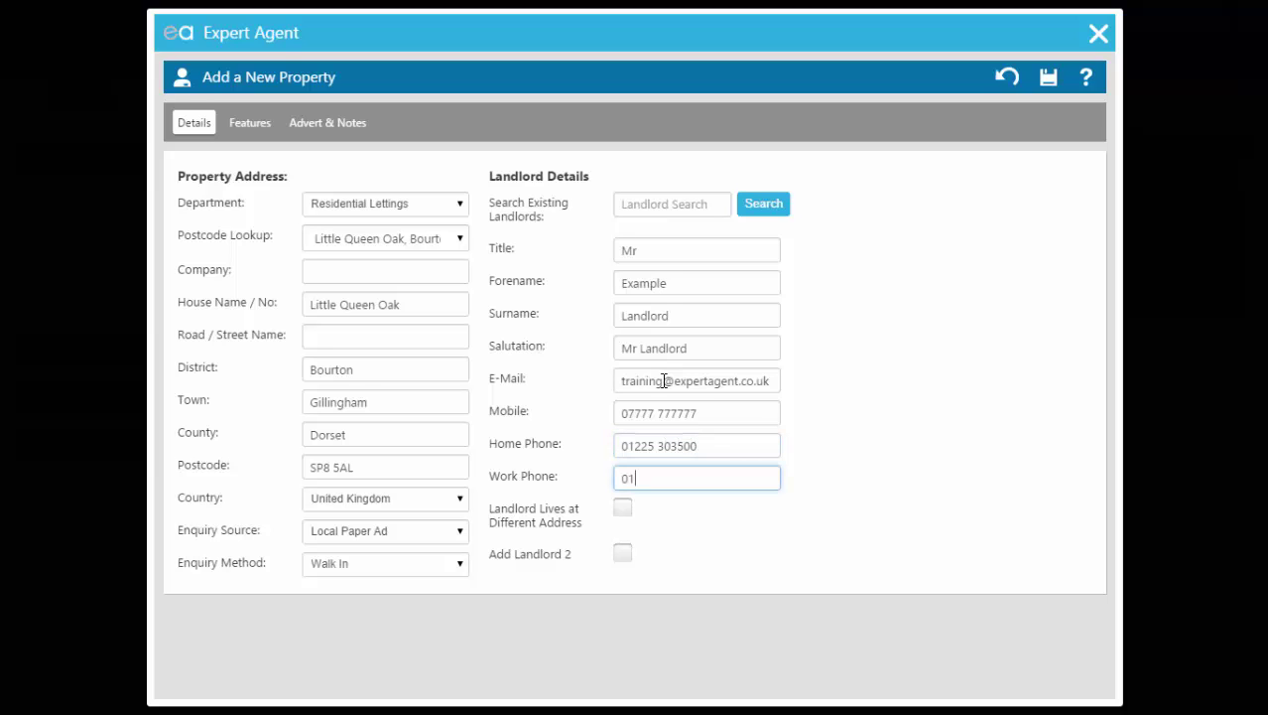
Step: Tick 'Landlord Lives at Different Address' and pick the landlord's house via postcode lookup
click(622, 508)
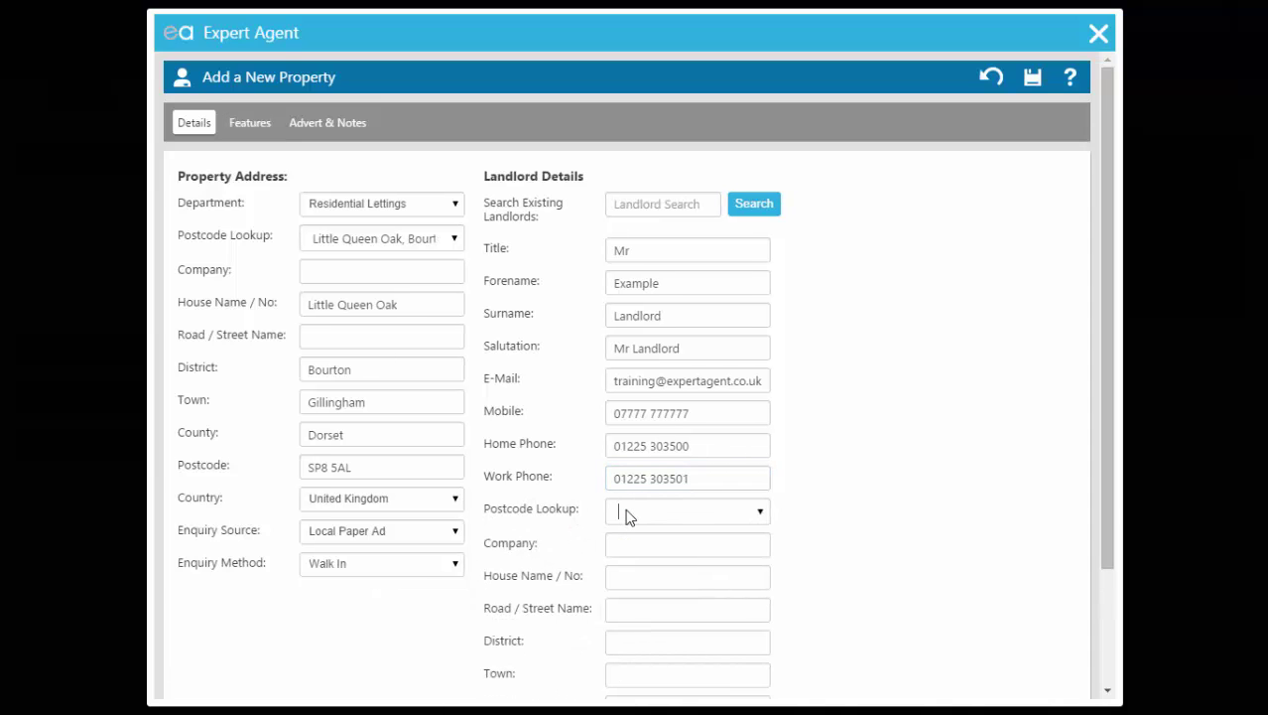
click(626, 511)
text(ba12 6rg)
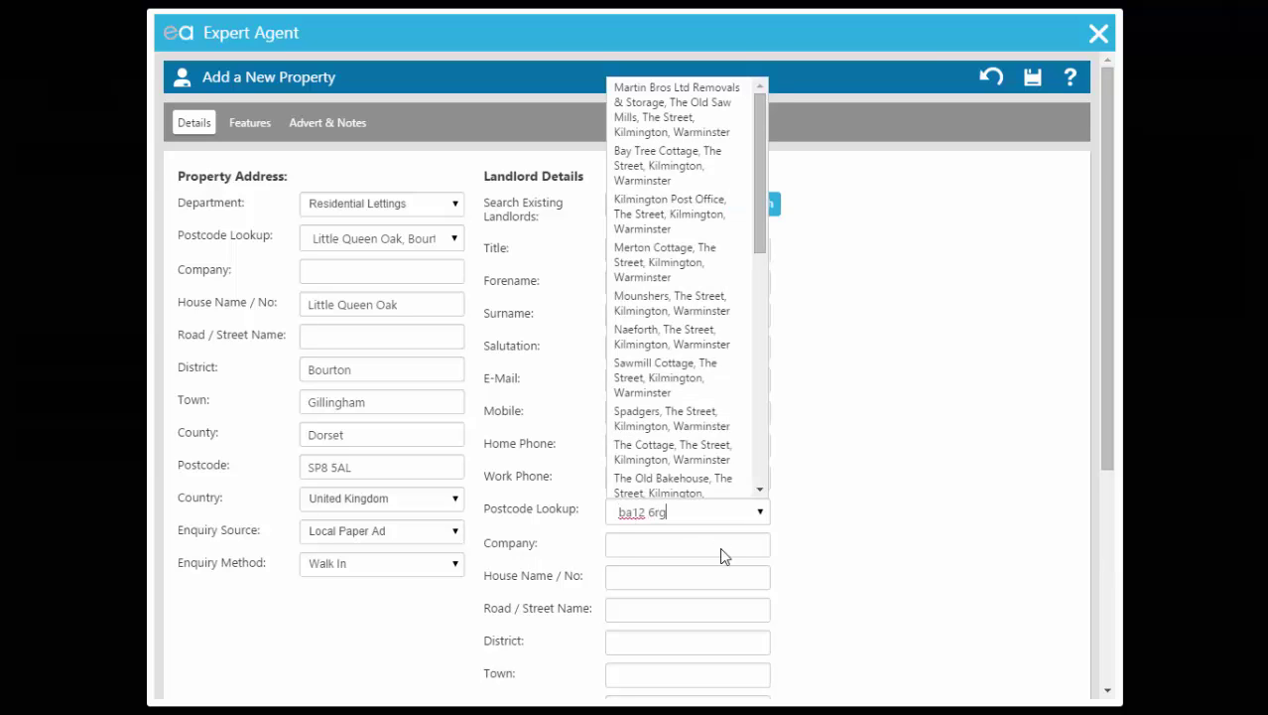
click(694, 165)
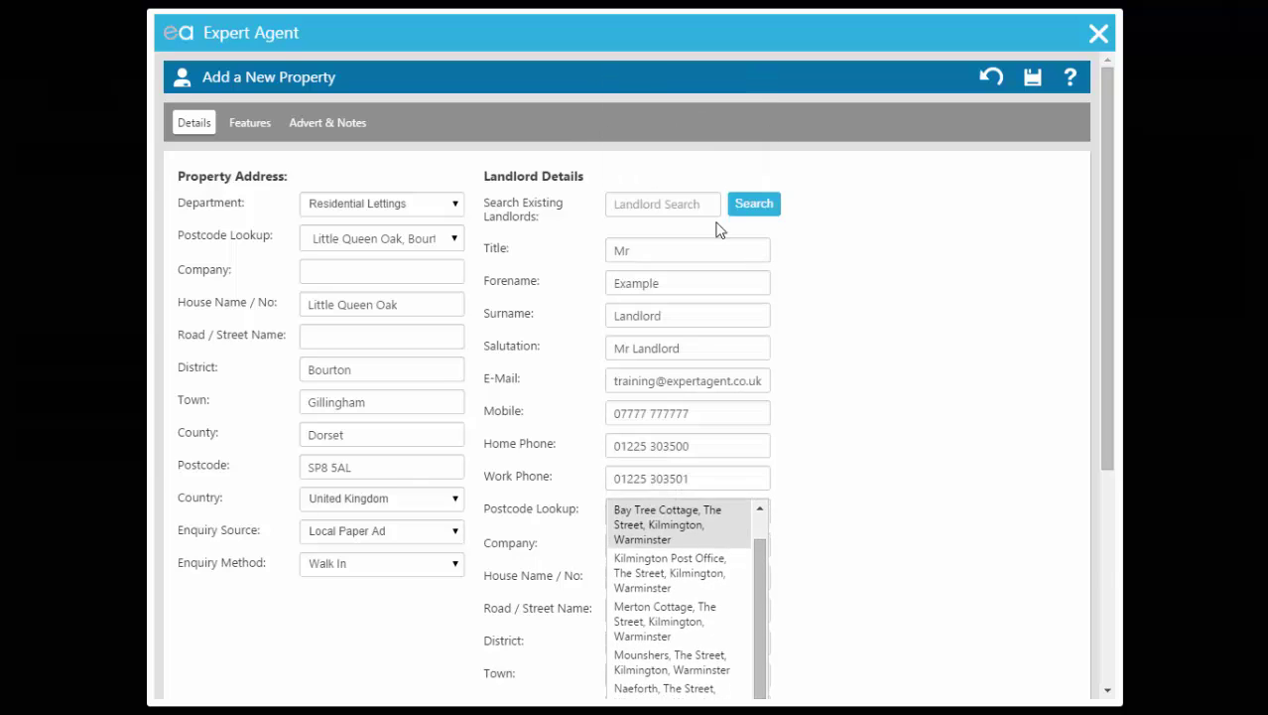
scroll(933, 450, down, 2)
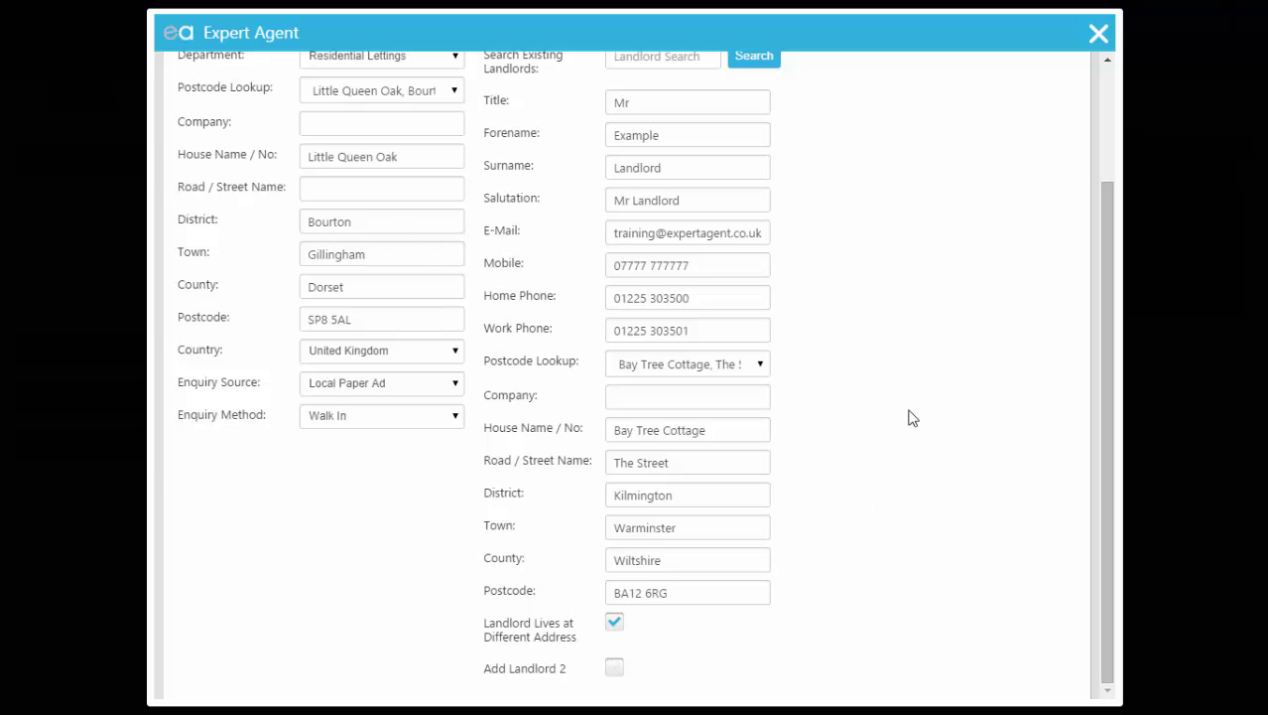
scroll(909, 425, up, 2)
Step: Add 'and Mrs' to the landlord's title, then remove it again
click(678, 249)
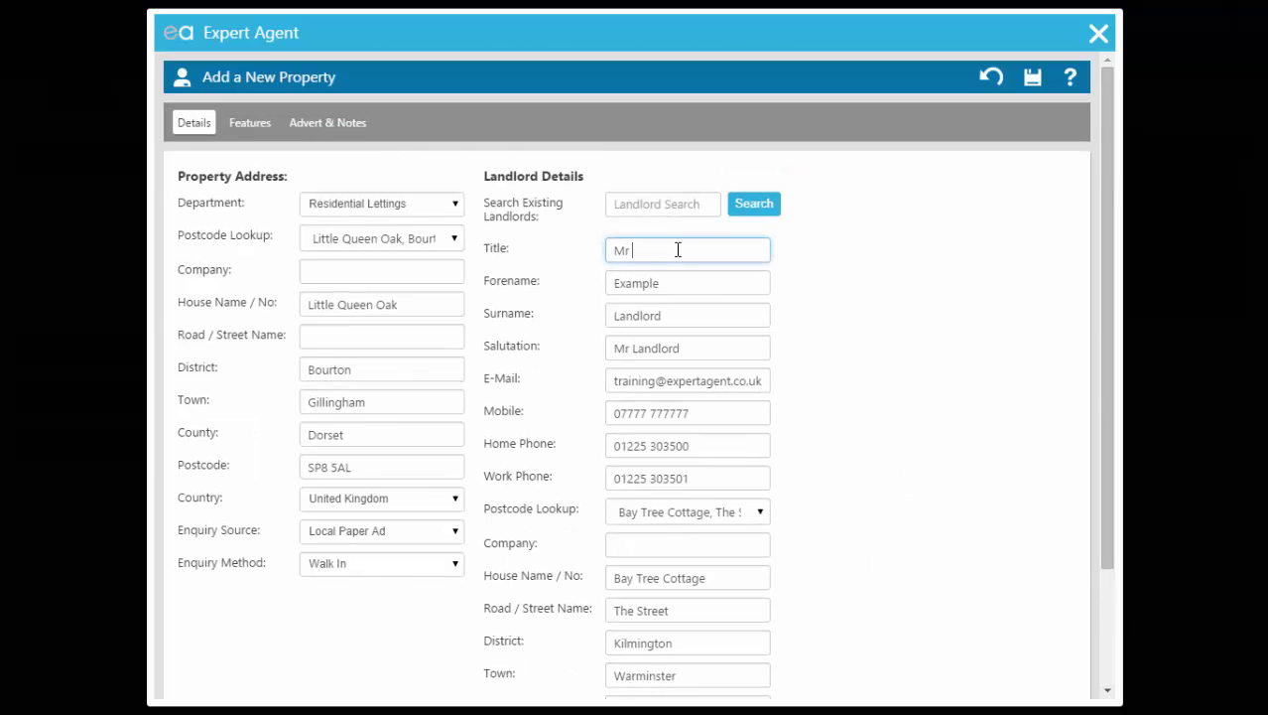
text(and Mrs)
drag(678, 249, 631, 254)
key(BackSpace)
scroll(636, 256, down, 3)
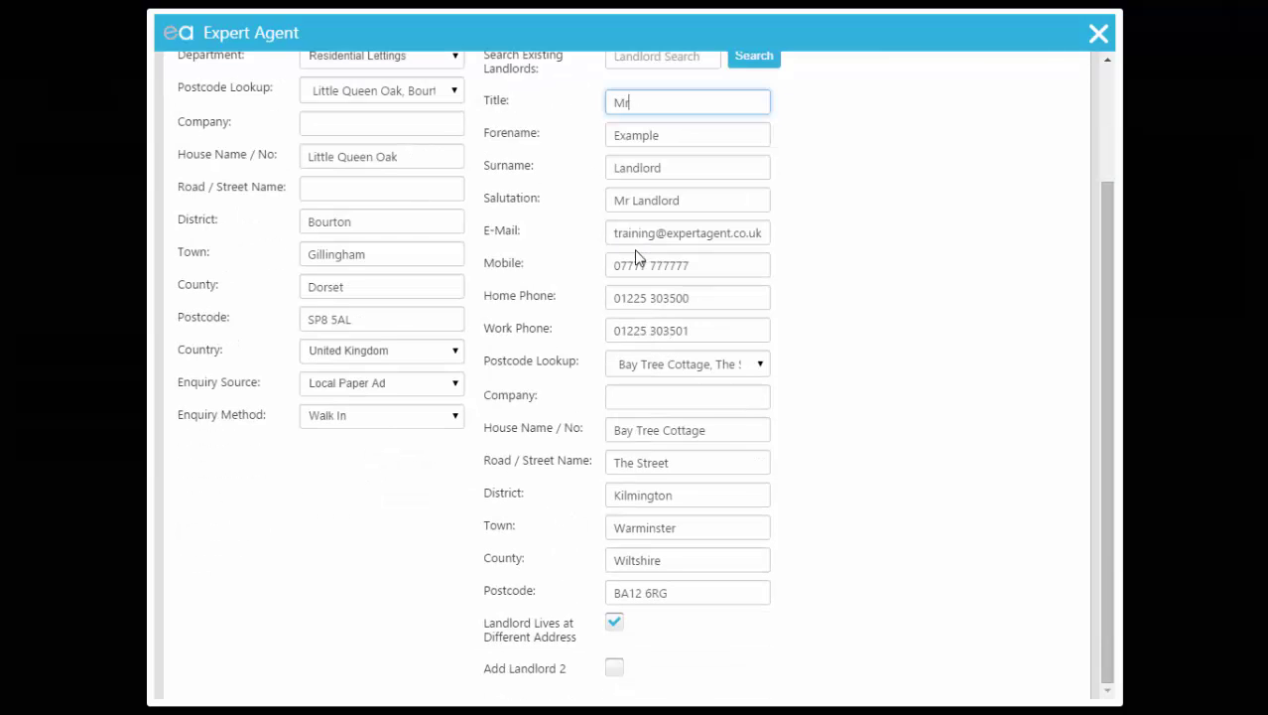
scroll(637, 260, up, 3)
Step: On Features, set type House, style Detached, age Older and location Green Park
click(250, 126)
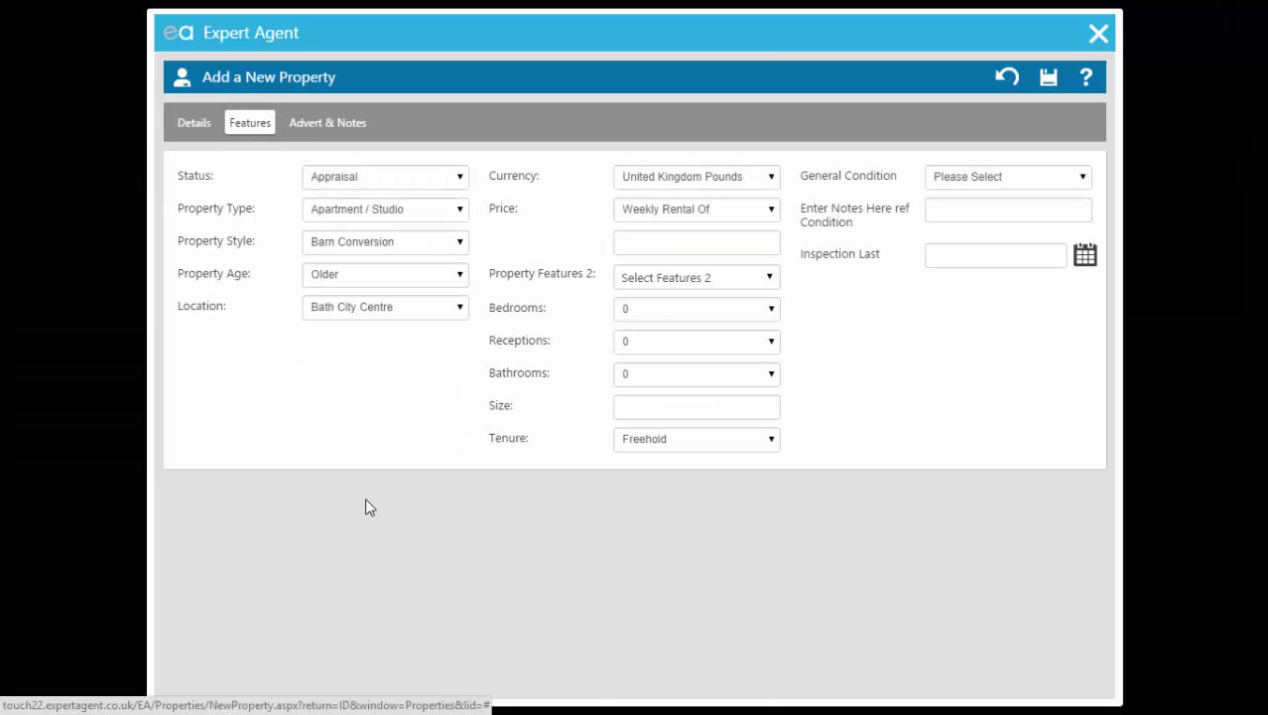
click(380, 179)
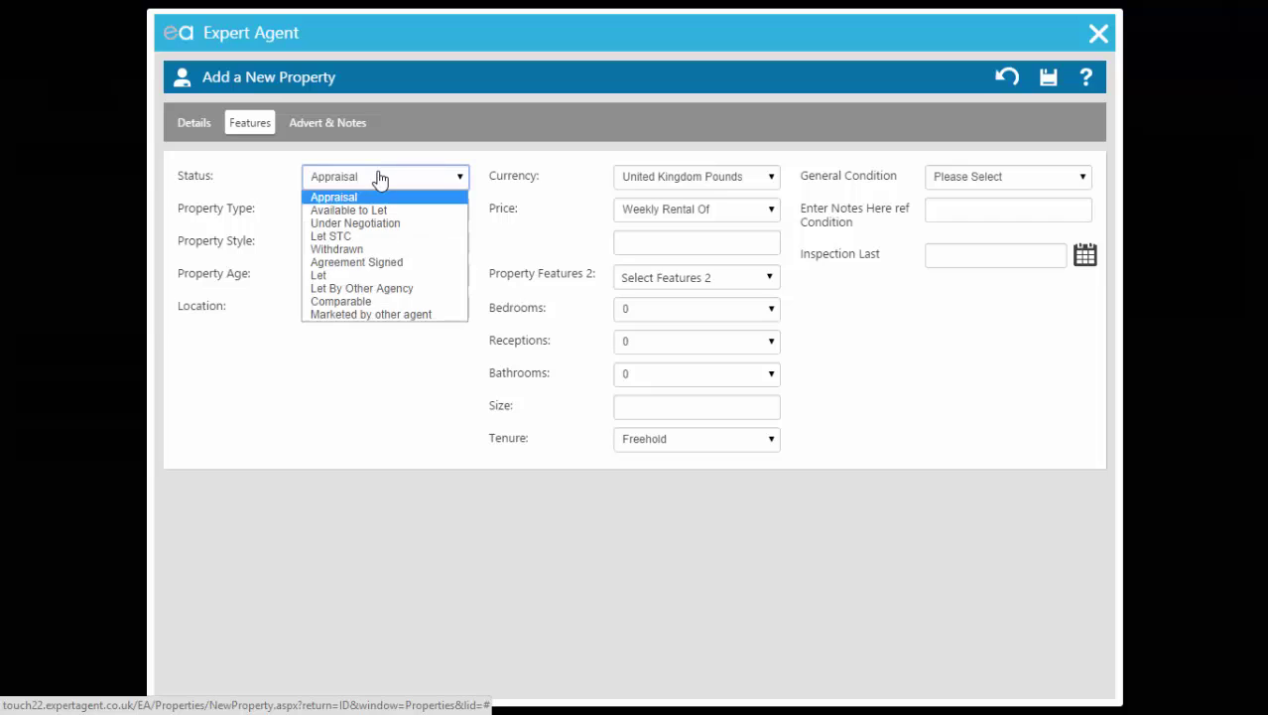
click(378, 179)
click(366, 212)
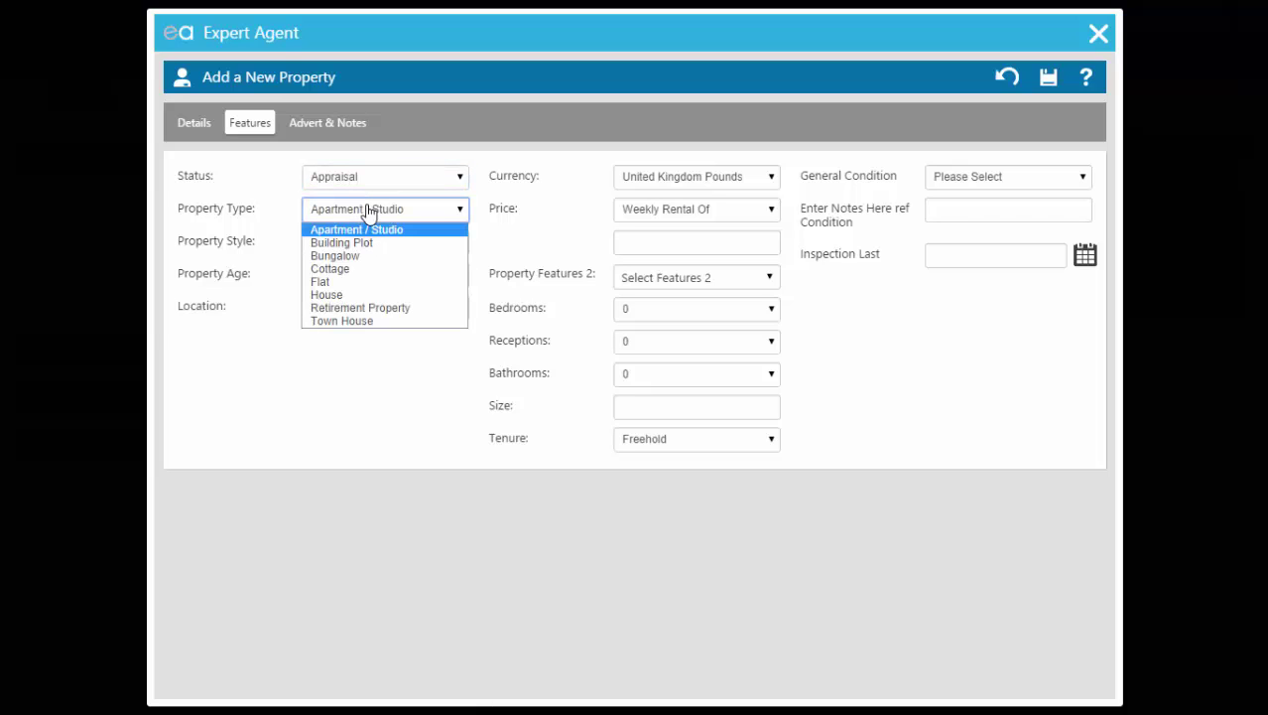
click(327, 295)
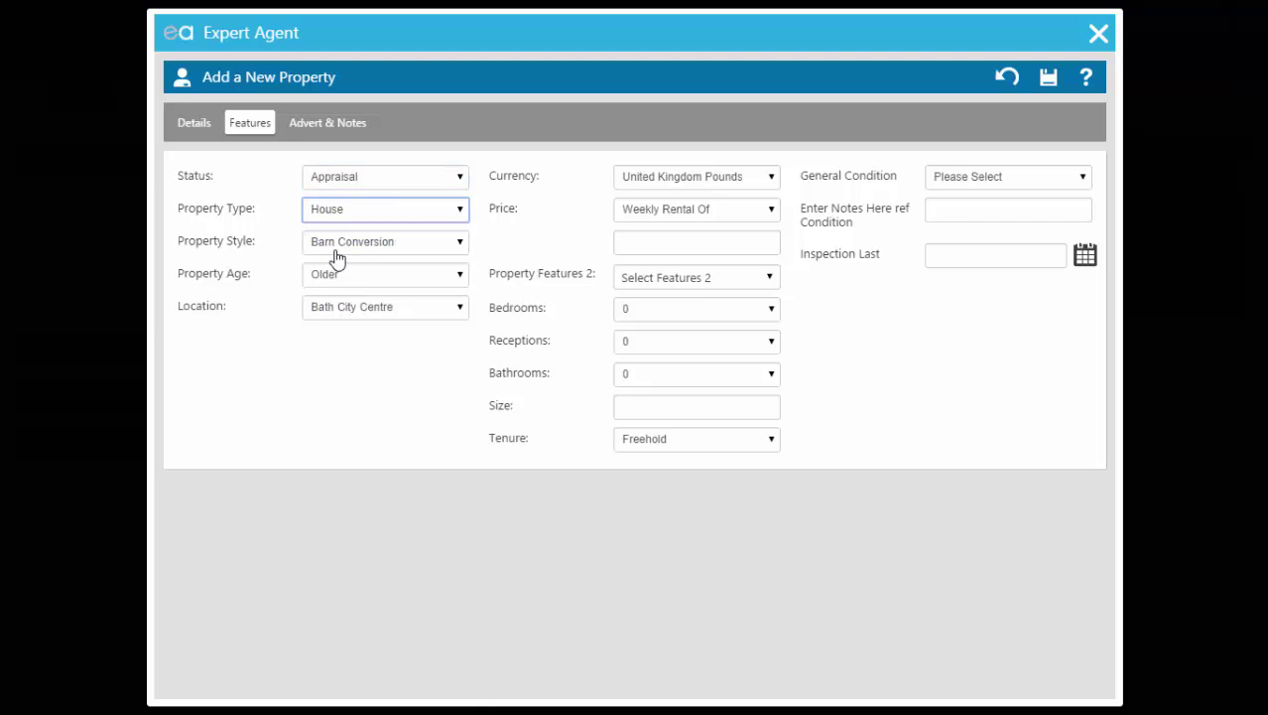
click(337, 246)
click(334, 275)
click(336, 281)
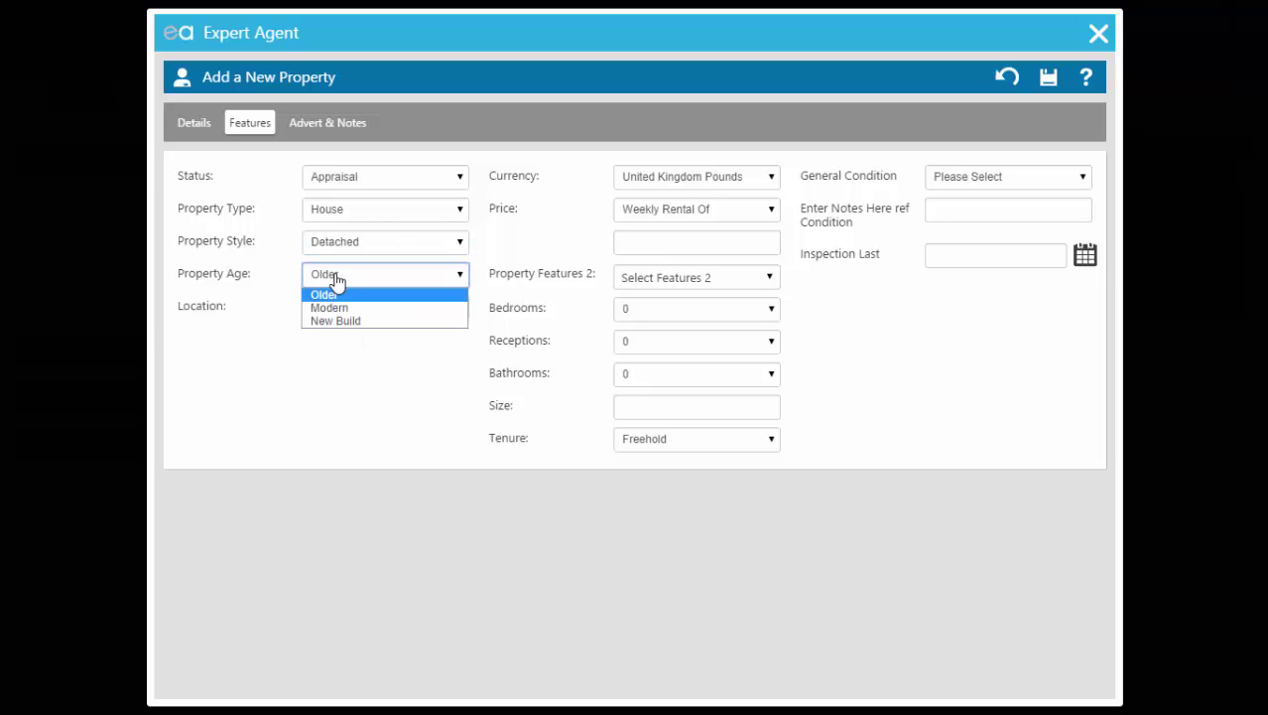
click(330, 294)
click(331, 308)
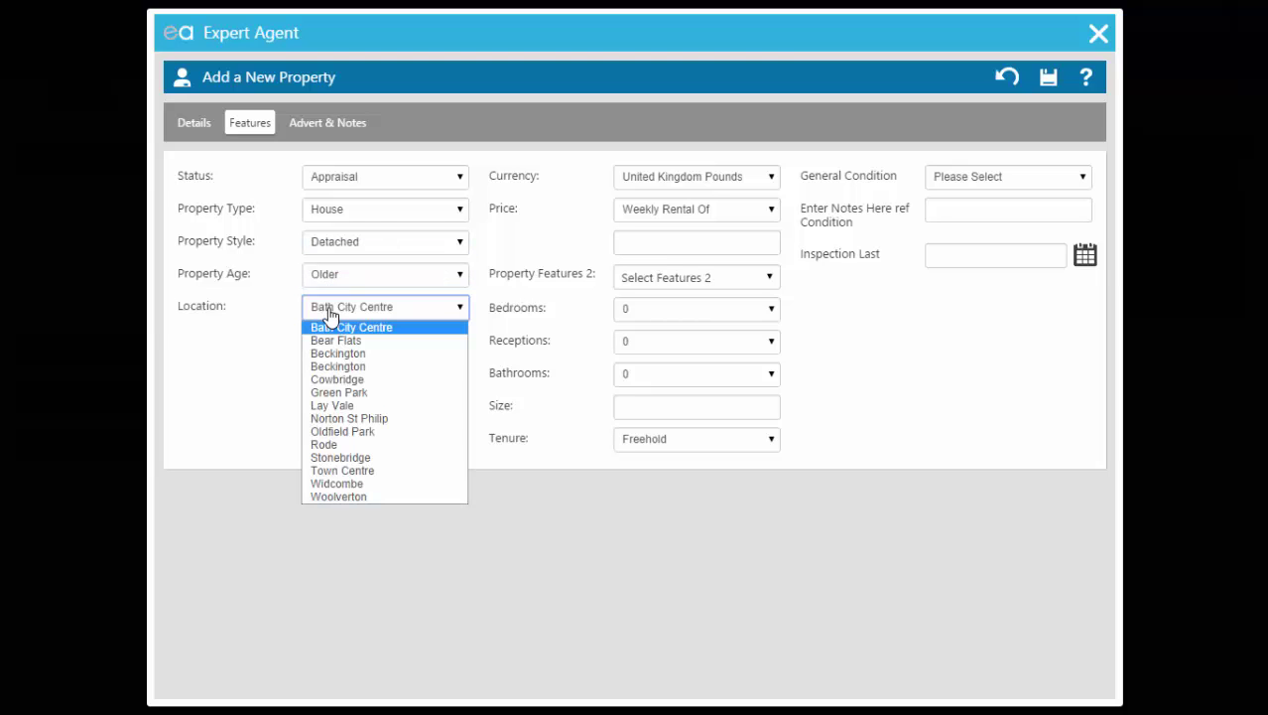
click(338, 393)
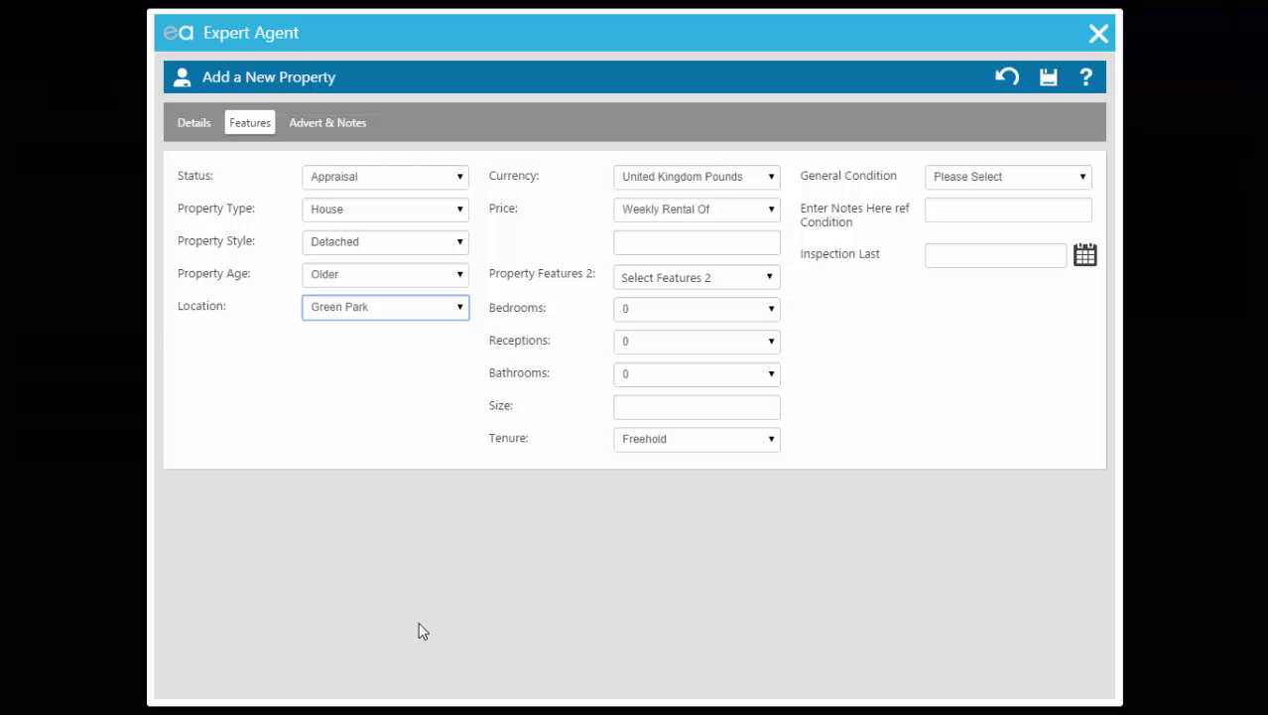
Step: Set the price to a monthly rental of 850
click(645, 209)
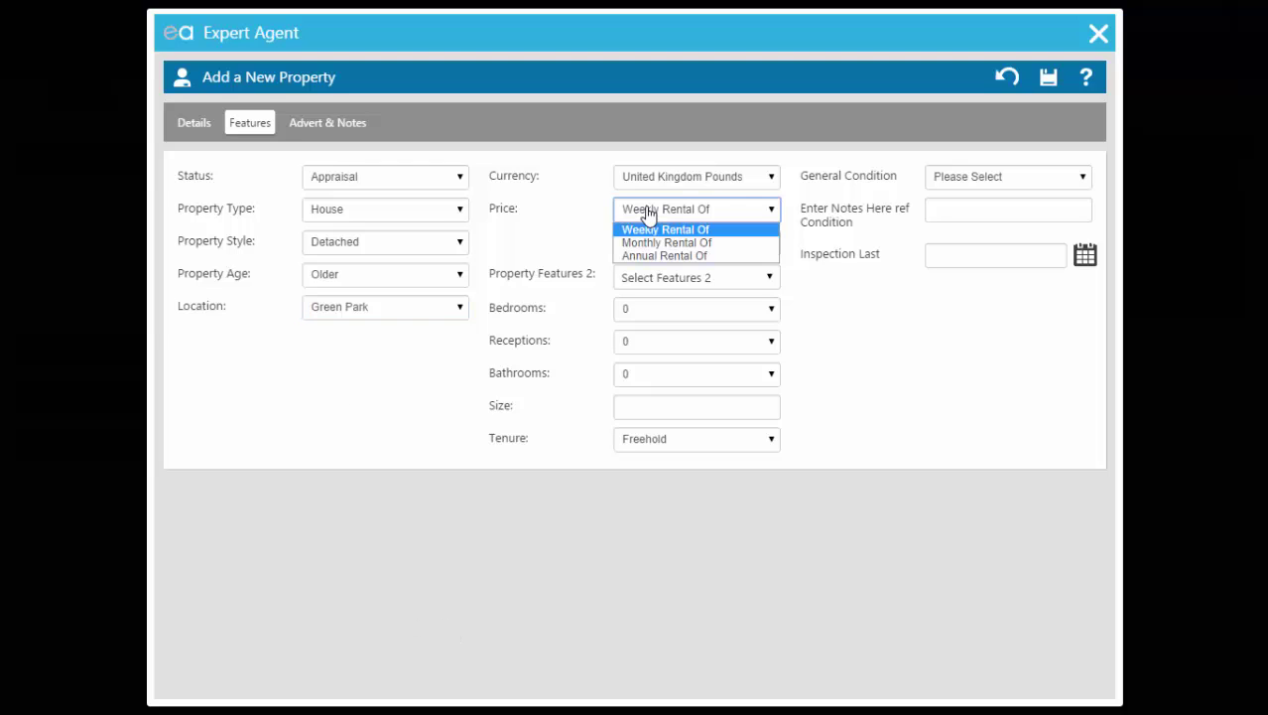
click(638, 240)
click(637, 240)
text(850)
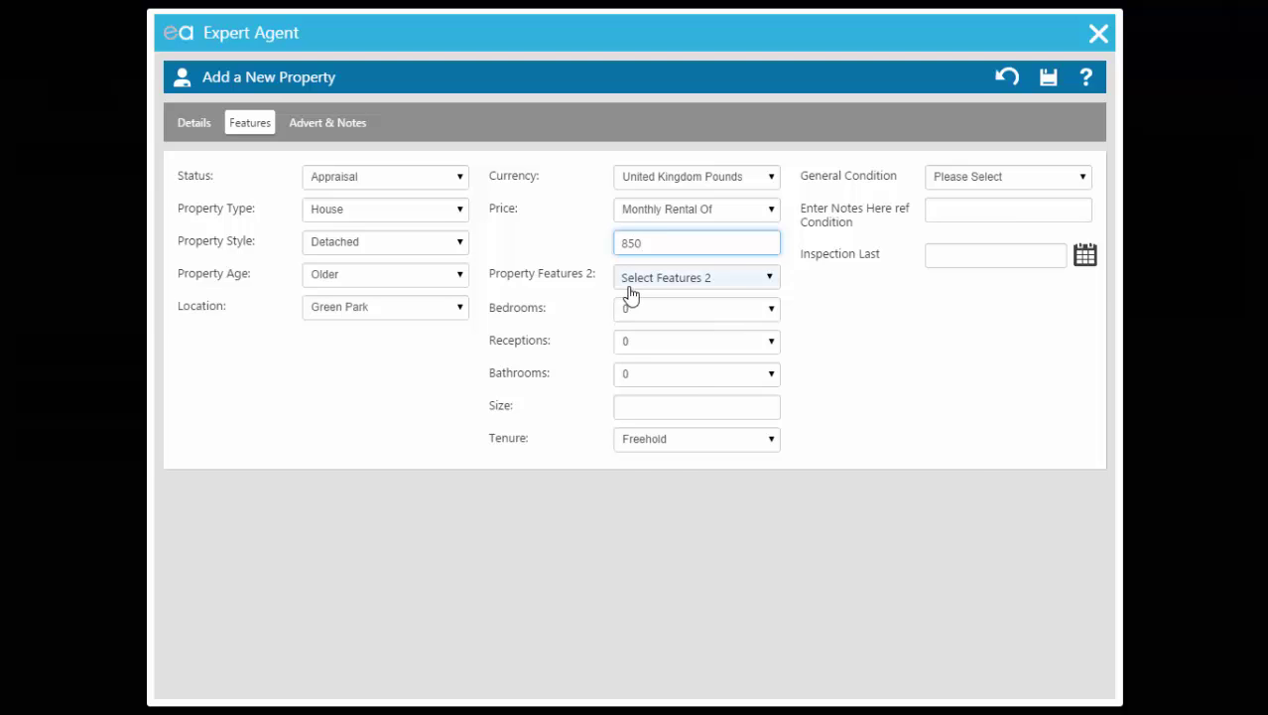
Step: Tick Suitable for Pets, Children, Garden, Short Term Let, Long term Let and working from the property
click(628, 287)
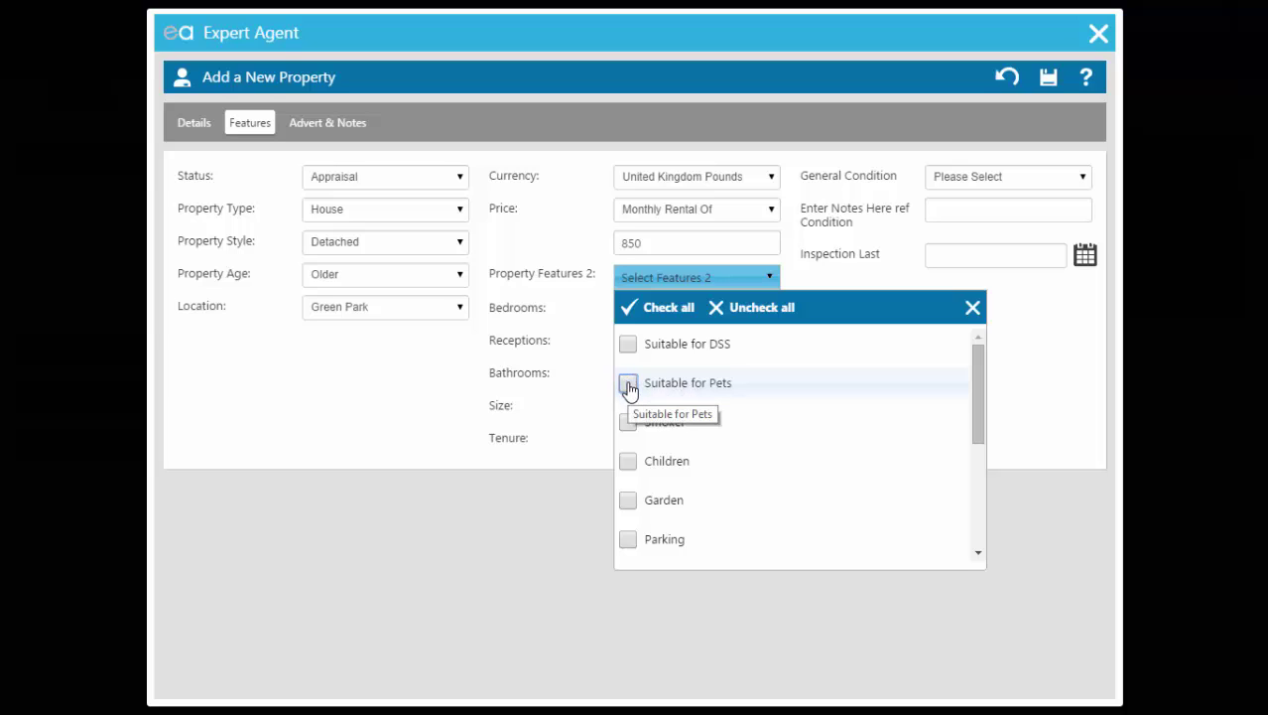
click(628, 385)
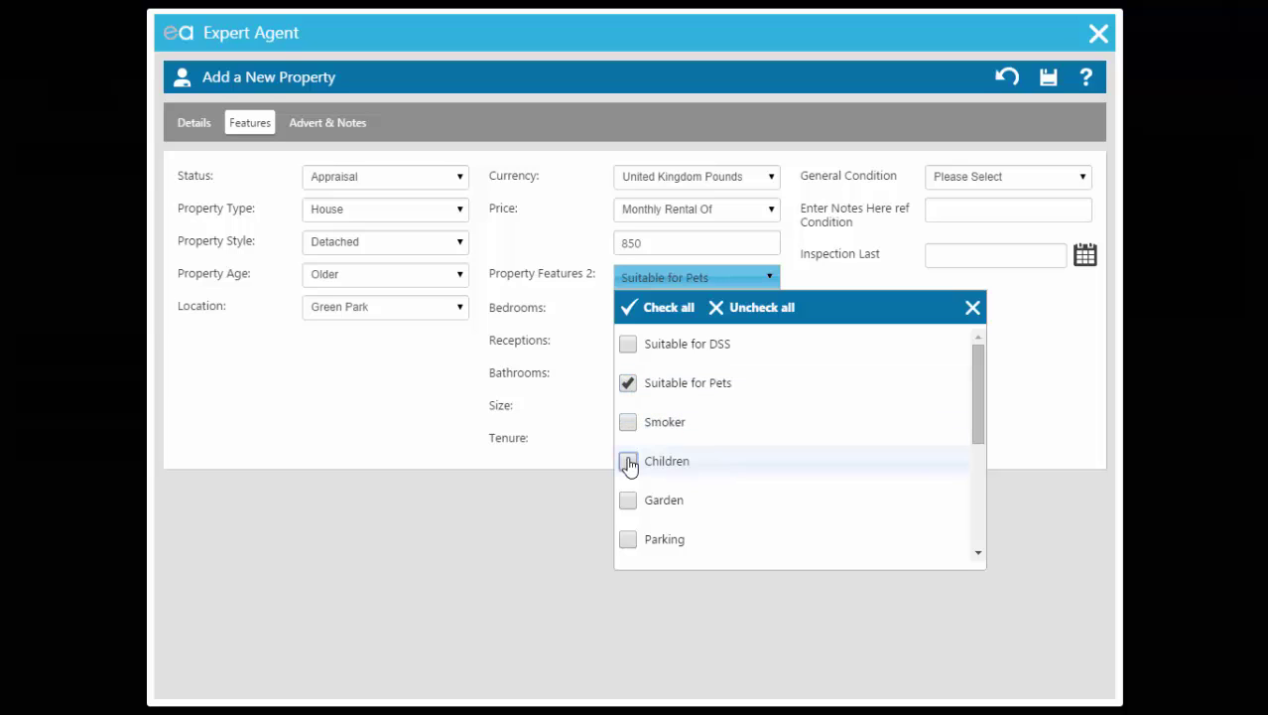
click(628, 461)
click(629, 504)
scroll(647, 539, down, 3)
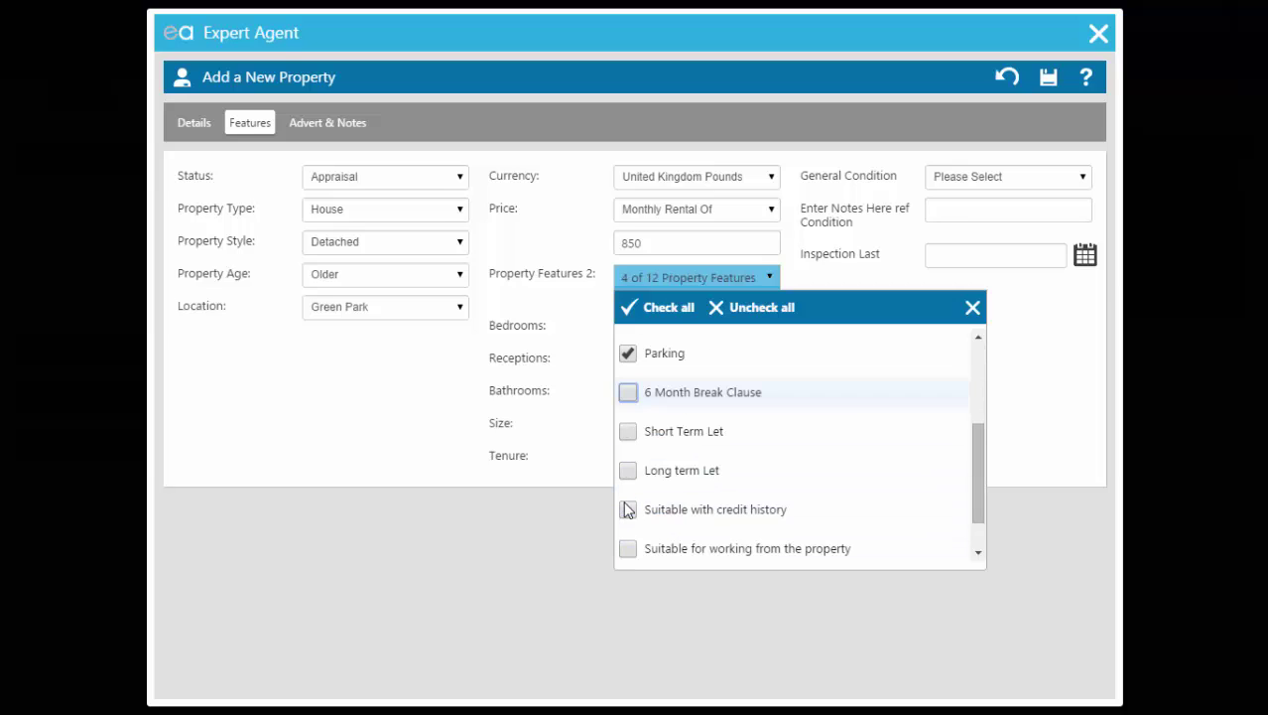
click(628, 431)
click(628, 470)
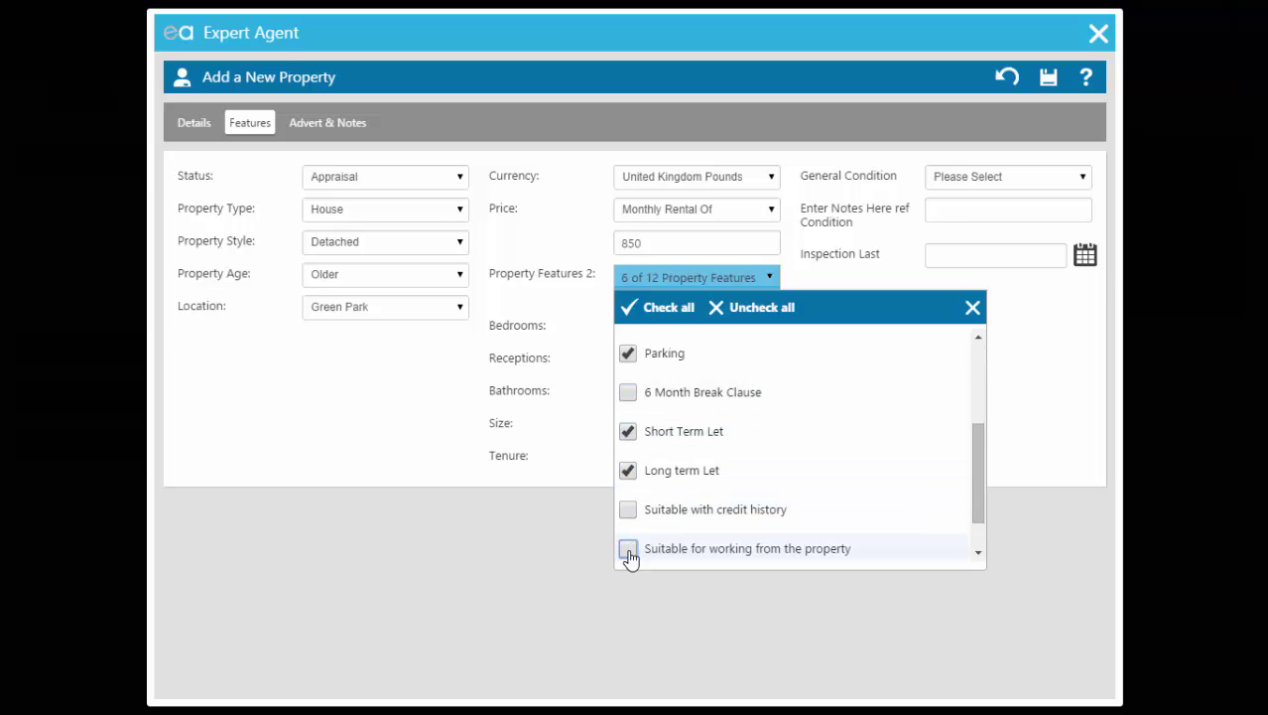
click(628, 548)
scroll(848, 448, down, 1)
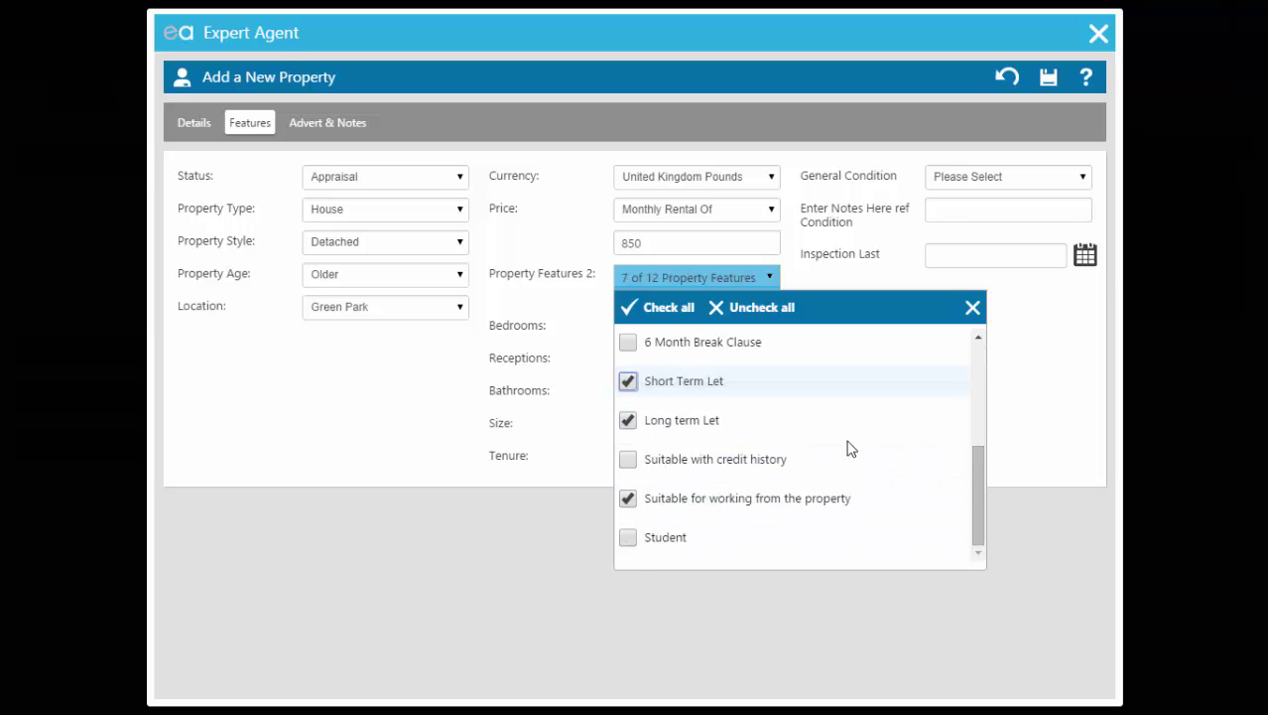
click(1019, 333)
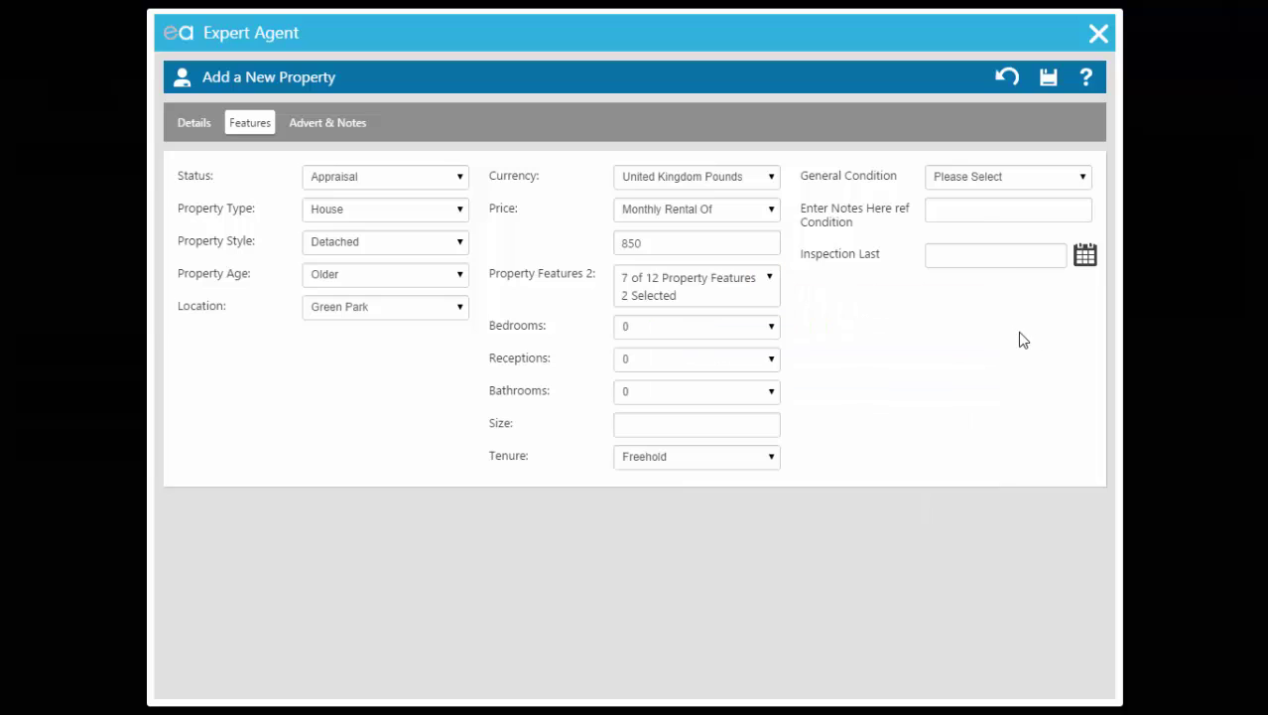
Step: Choose 3 in Bedrooms, 2 in Receptions and 3 in Bathrooms
click(702, 332)
click(665, 384)
click(660, 365)
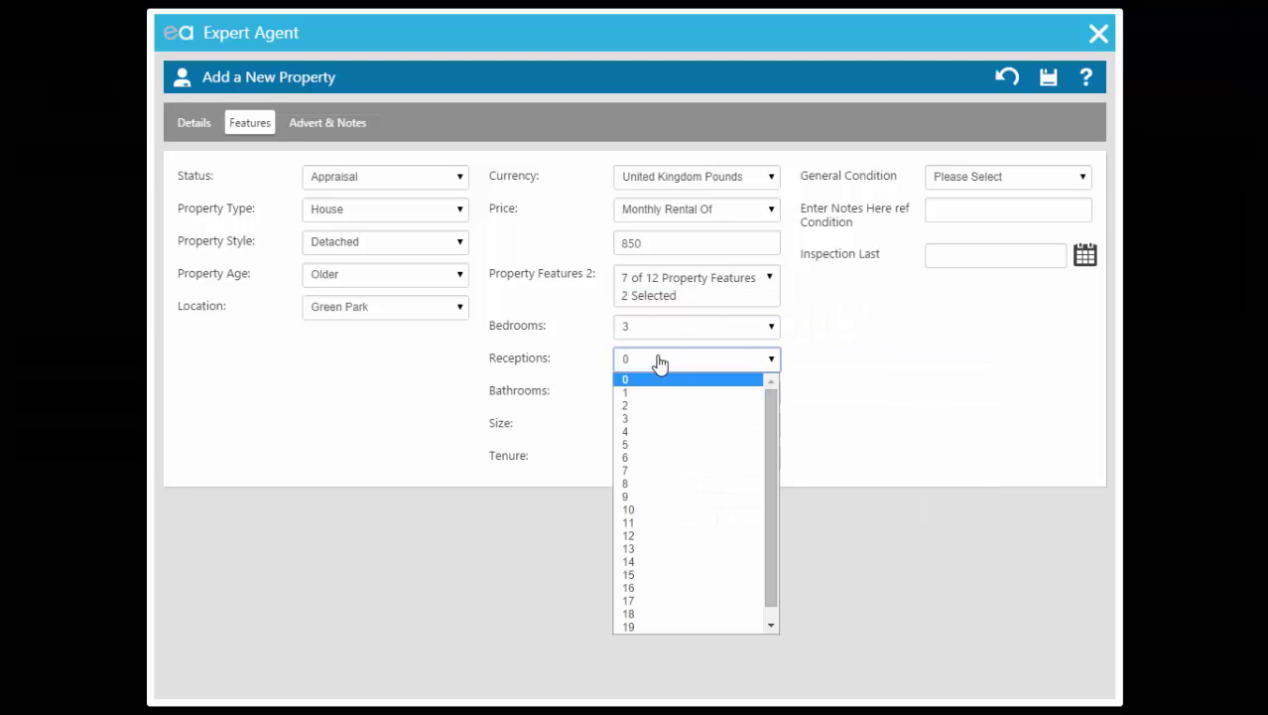
click(655, 405)
click(655, 397)
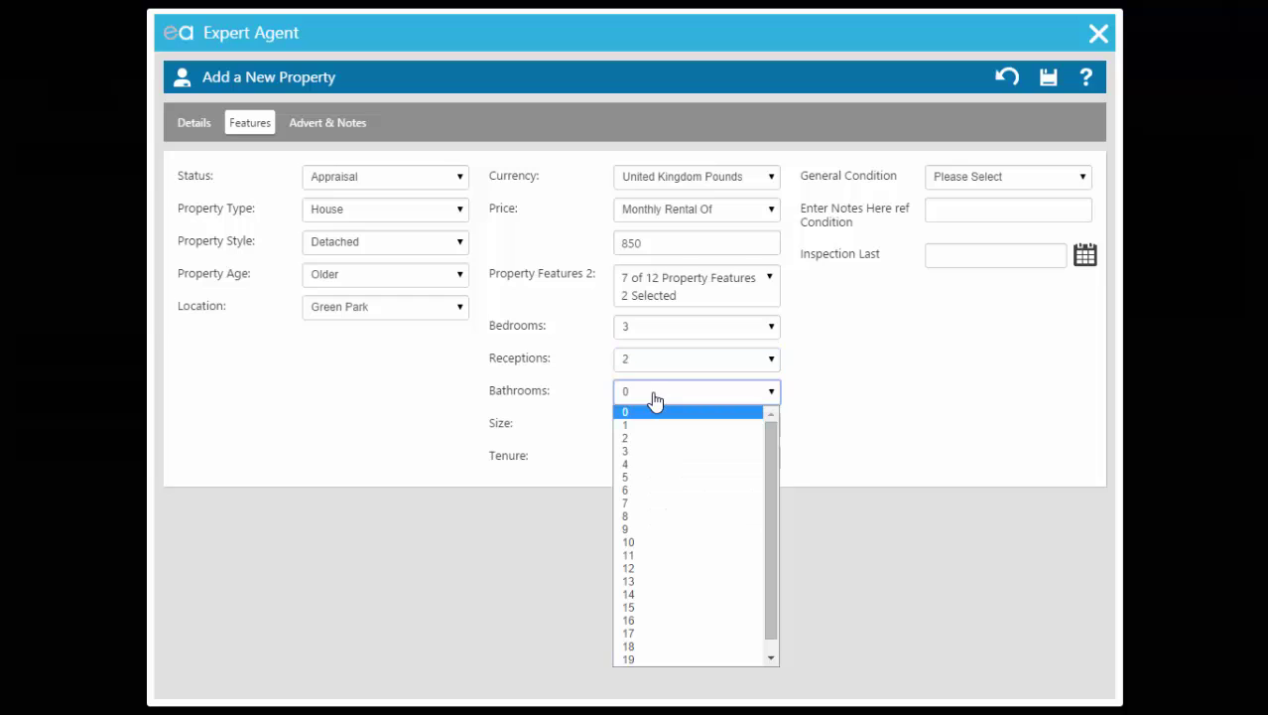
click(649, 451)
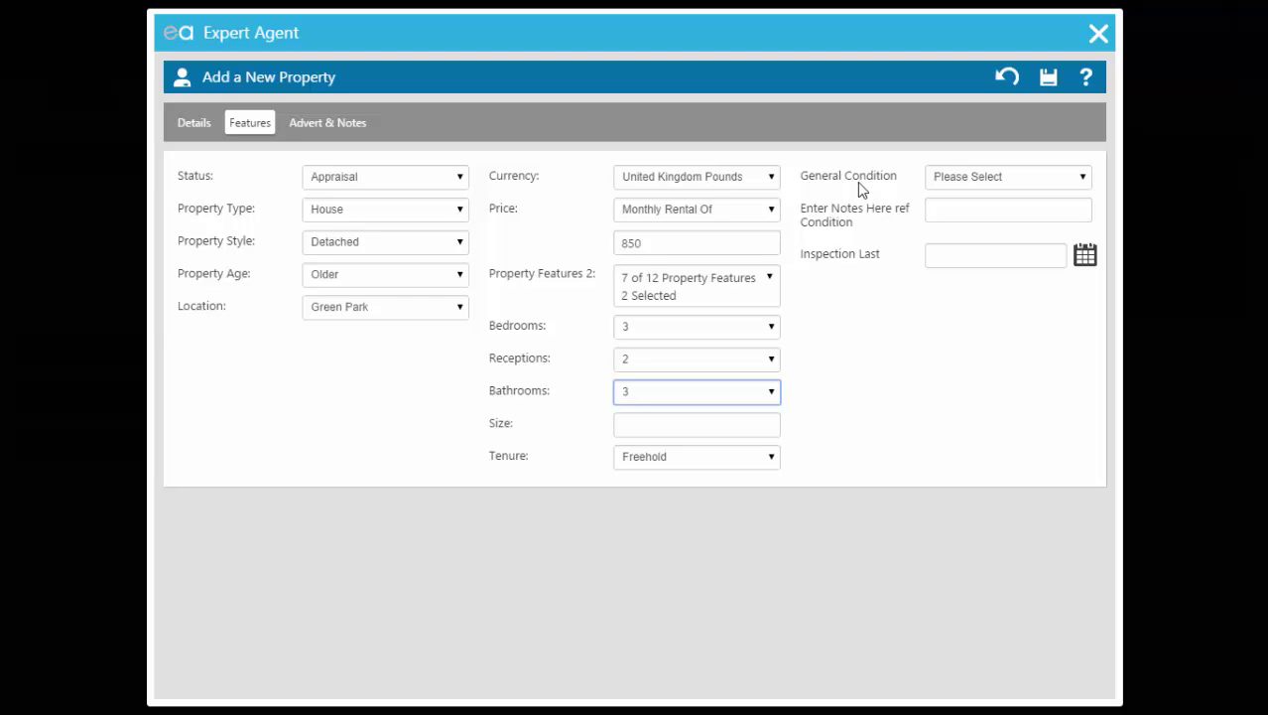
Step: Set General Condition to Good with the condition note 'Good'
click(961, 181)
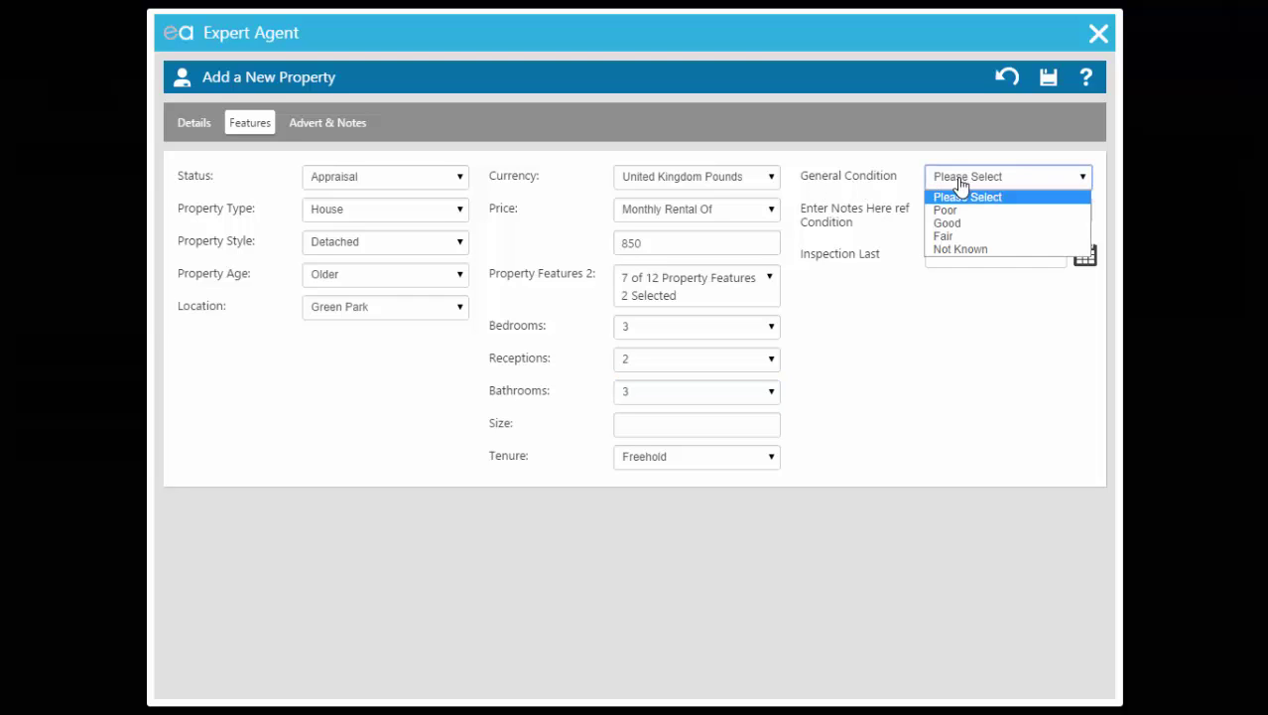
click(948, 223)
click(948, 215)
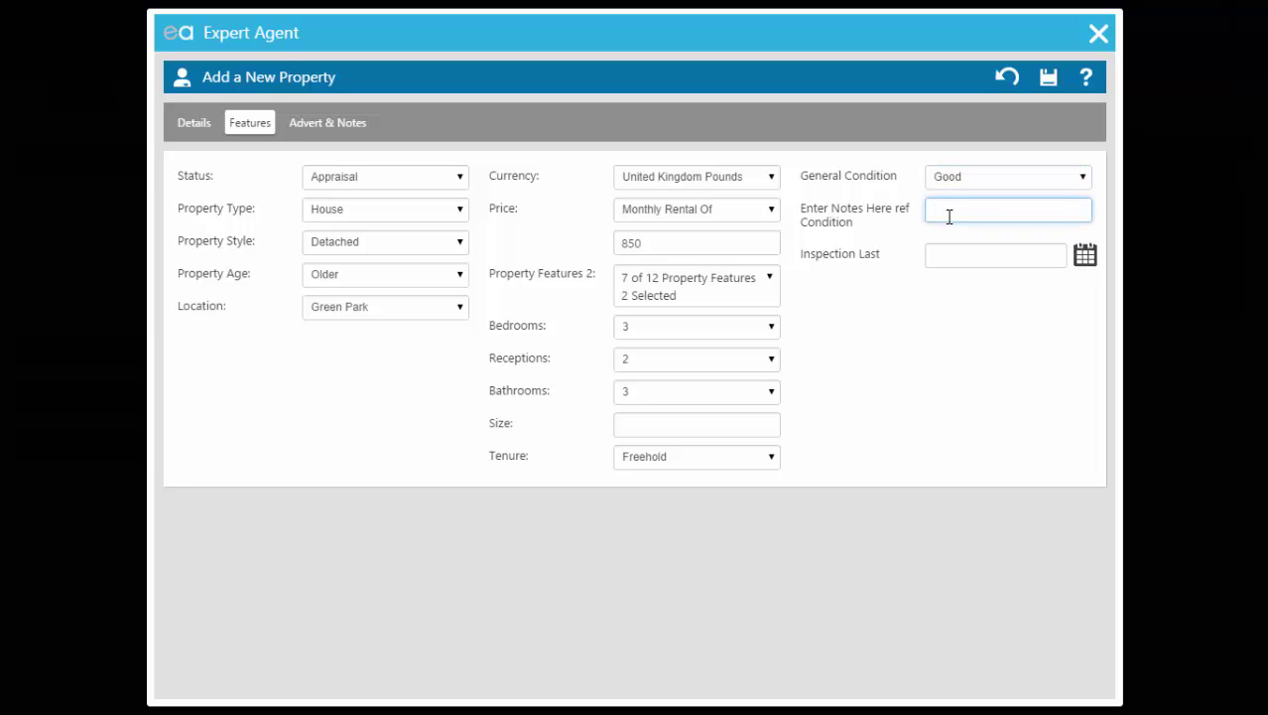
text(Good)
Step: Set the last inspection date to 28 April 2014 from the calendar
click(1088, 262)
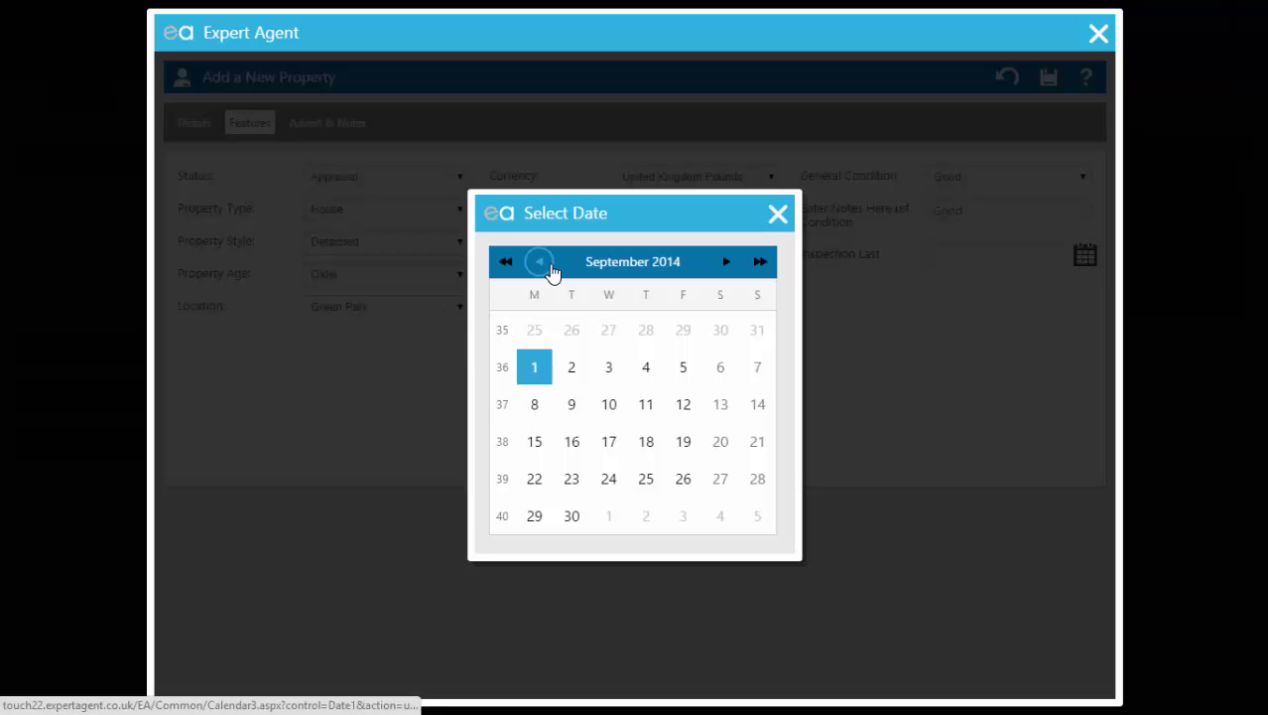
click(548, 268)
click(551, 270)
click(551, 270)
click(551, 270)
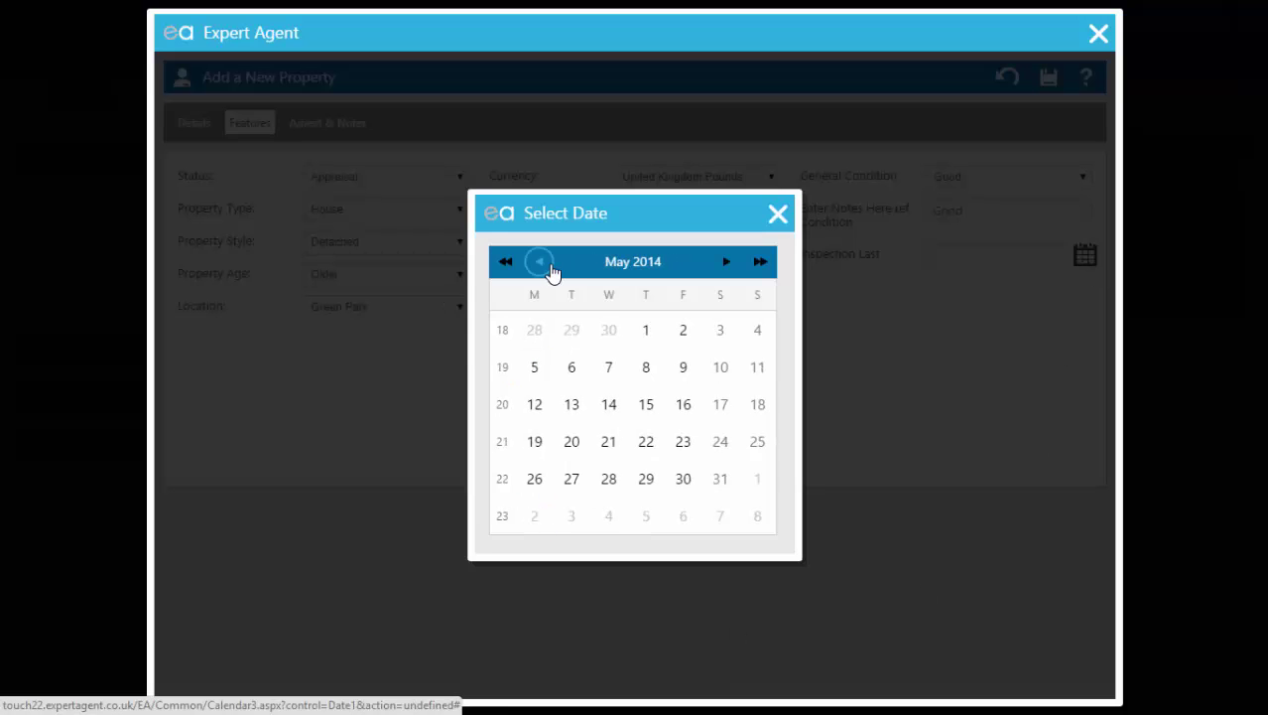
click(531, 337)
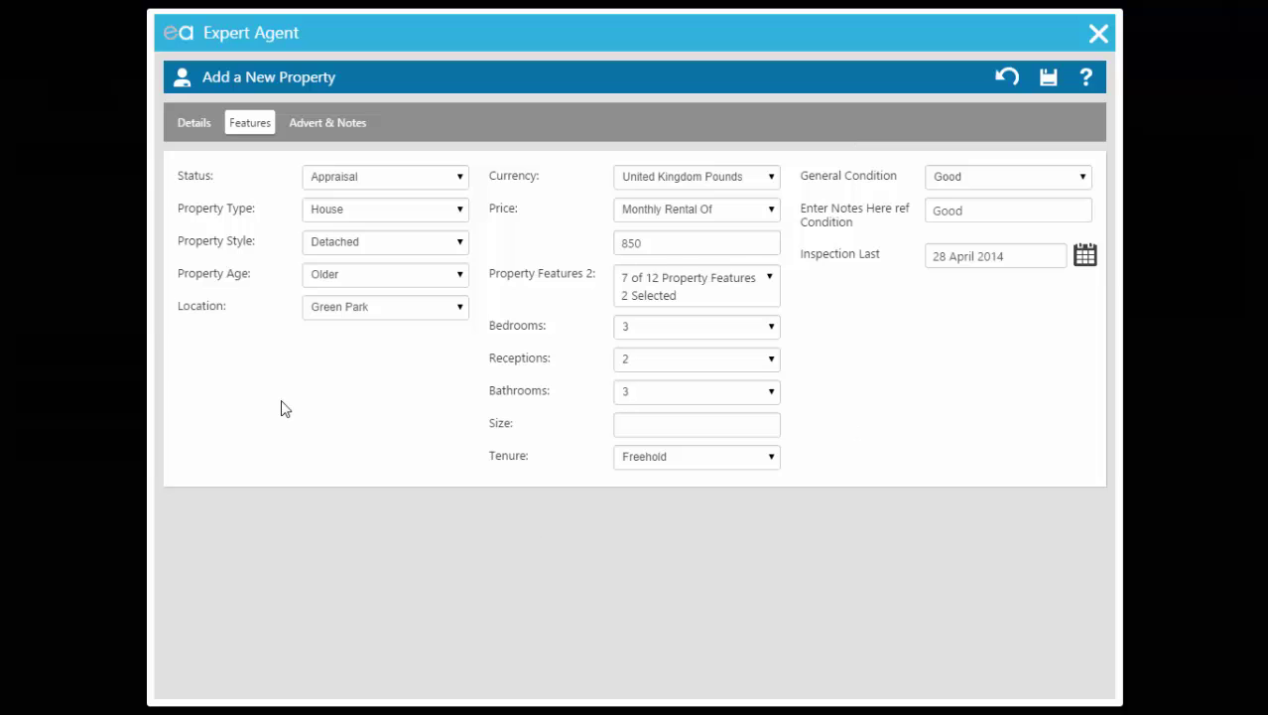
click(338, 123)
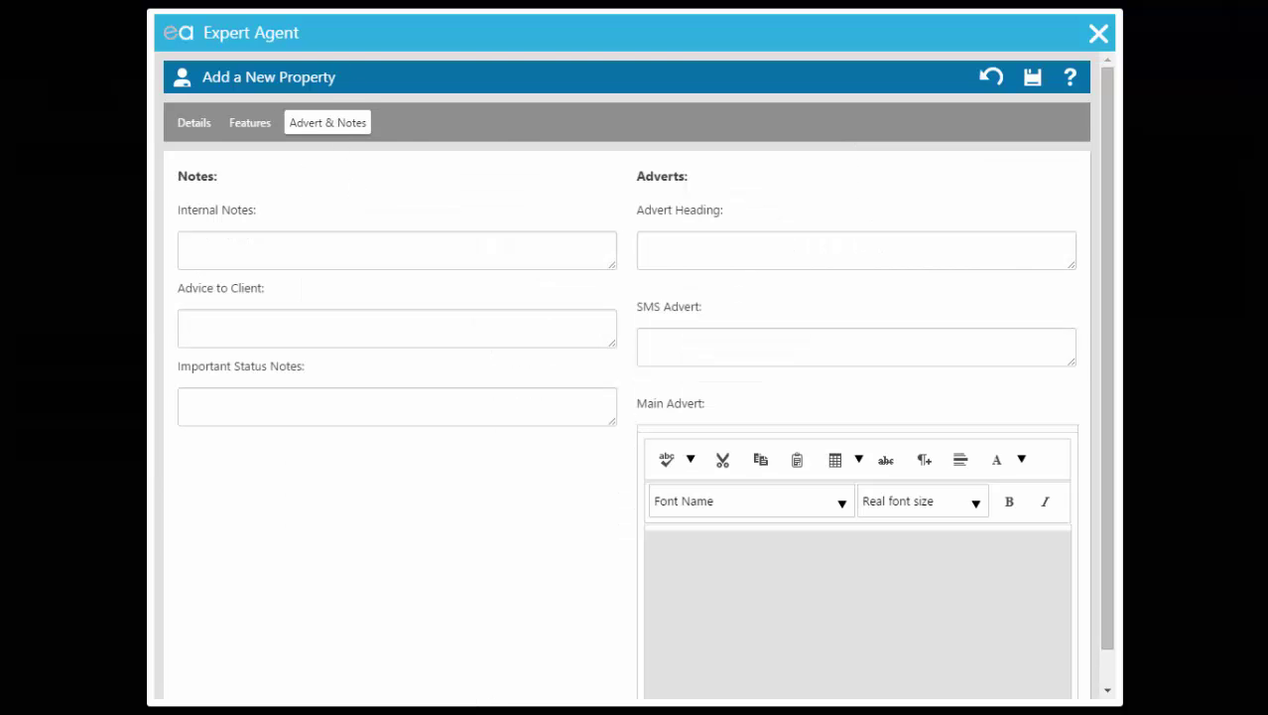
Step: Enter the internal note 'Will accept small pets but not dogs.' and save the property
click(348, 249)
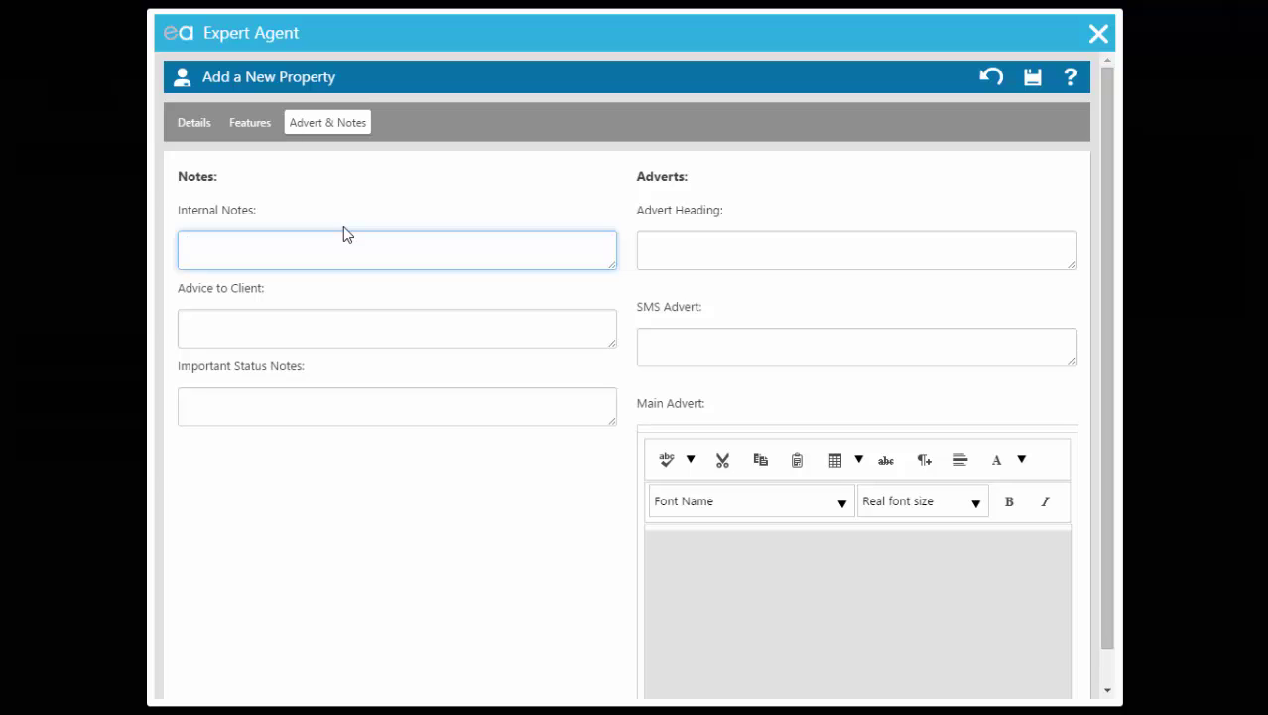
text(Will accept small pets but not dogs.)
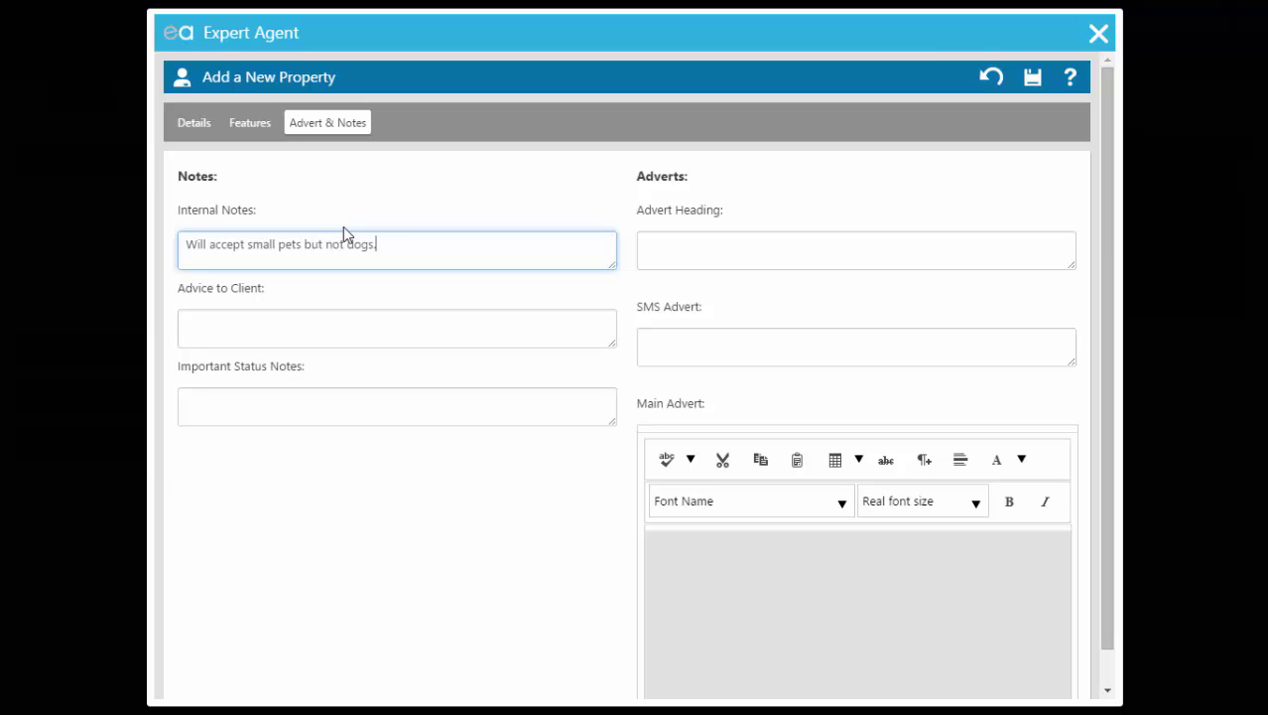
scroll(344, 226, down, 1)
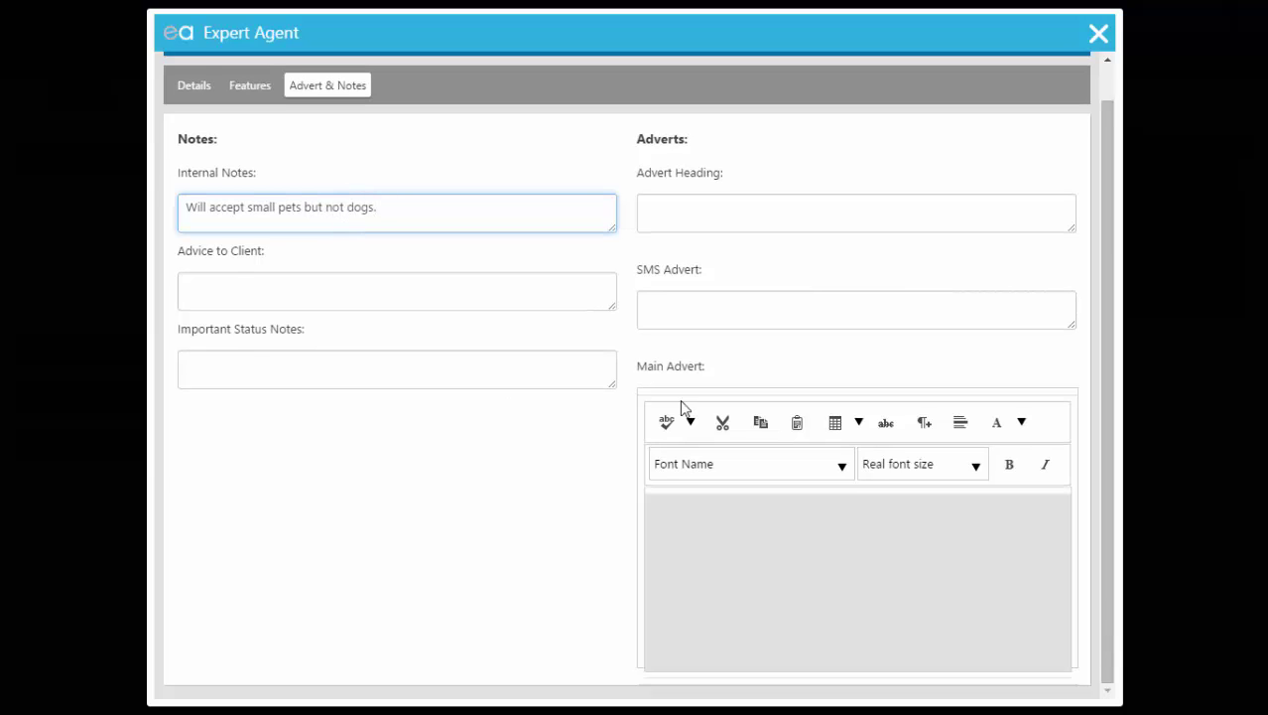
scroll(870, 365, up, 1)
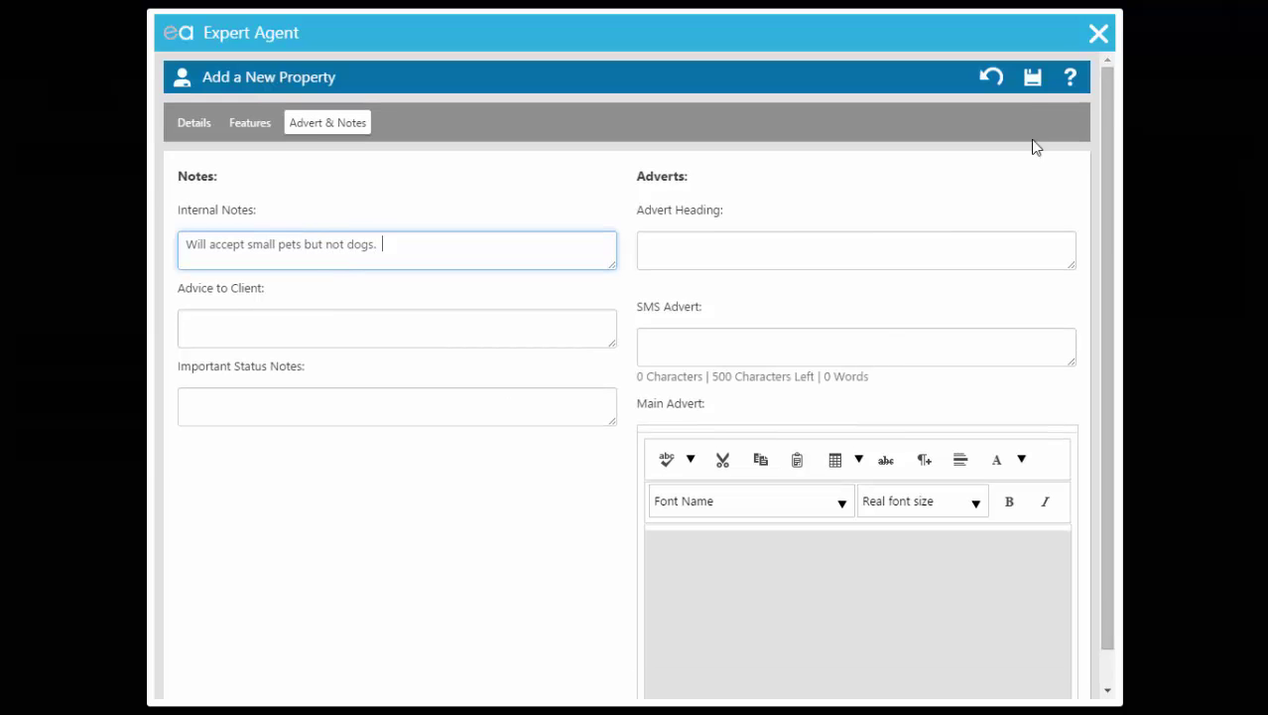
click(1031, 79)
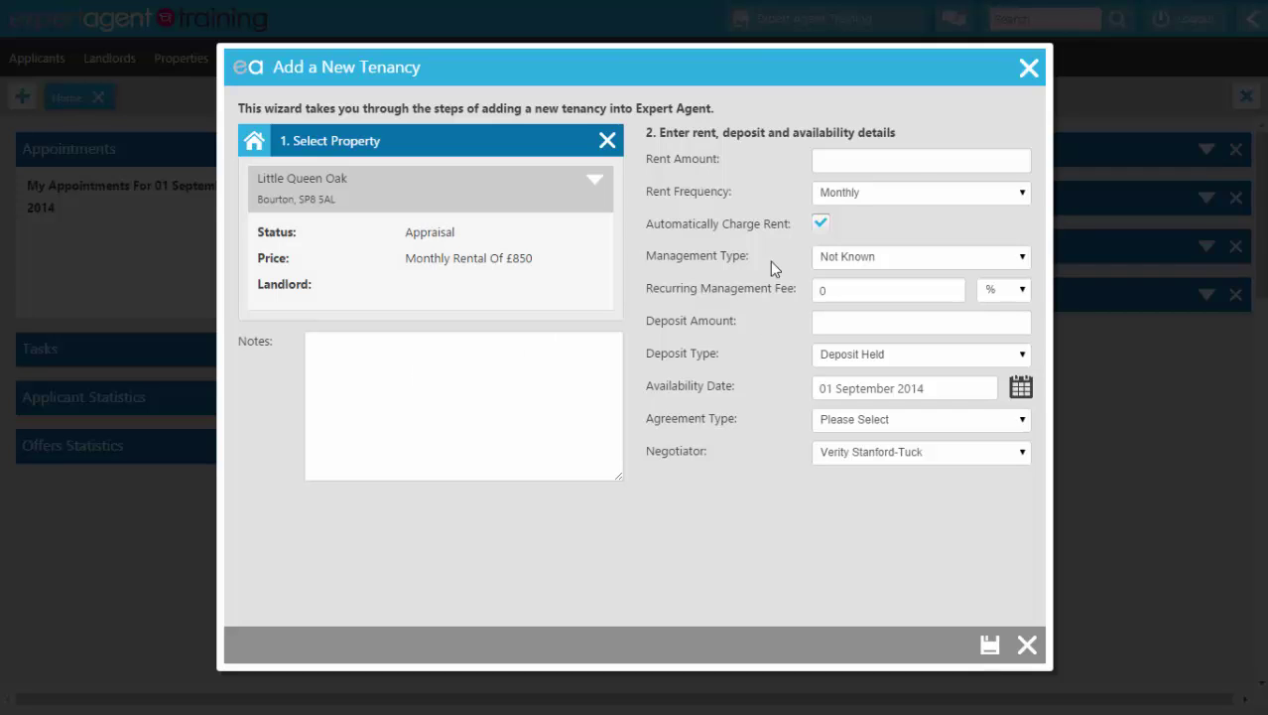
Step: Enter 850 as the tenancy rent amount
click(906, 156)
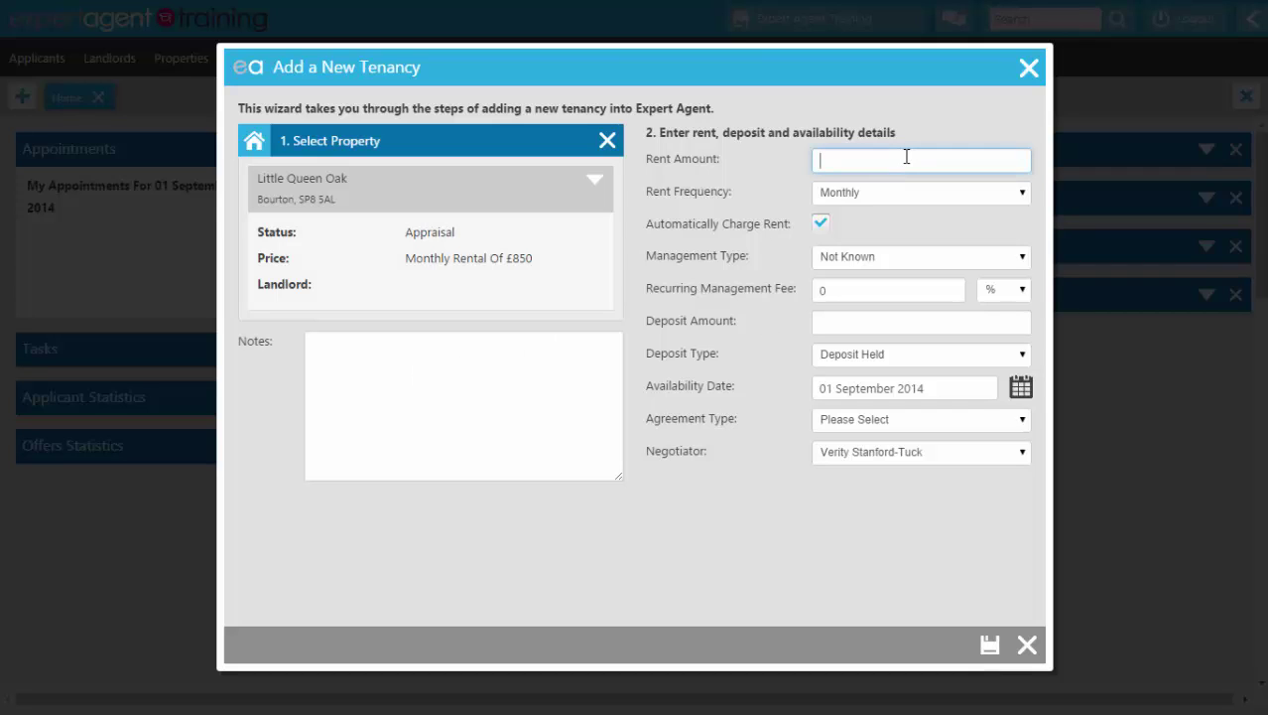
text(852)
key(BackSpace)
text(0)
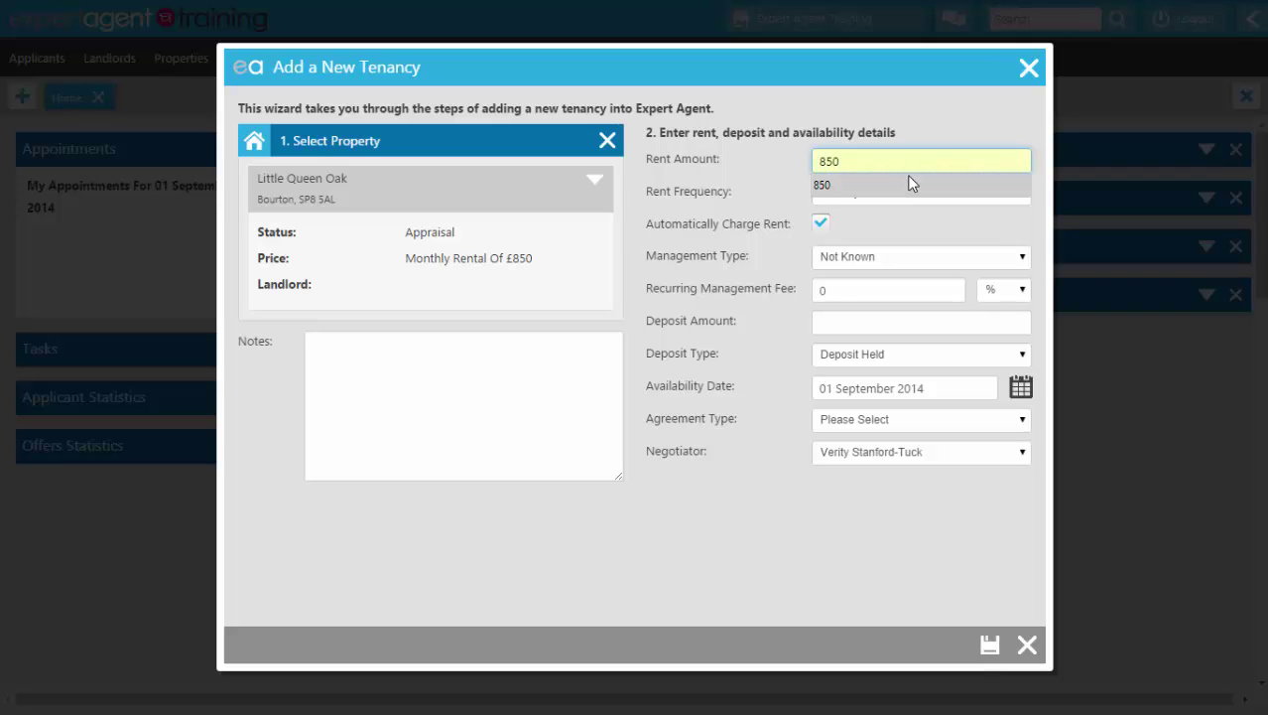
click(912, 183)
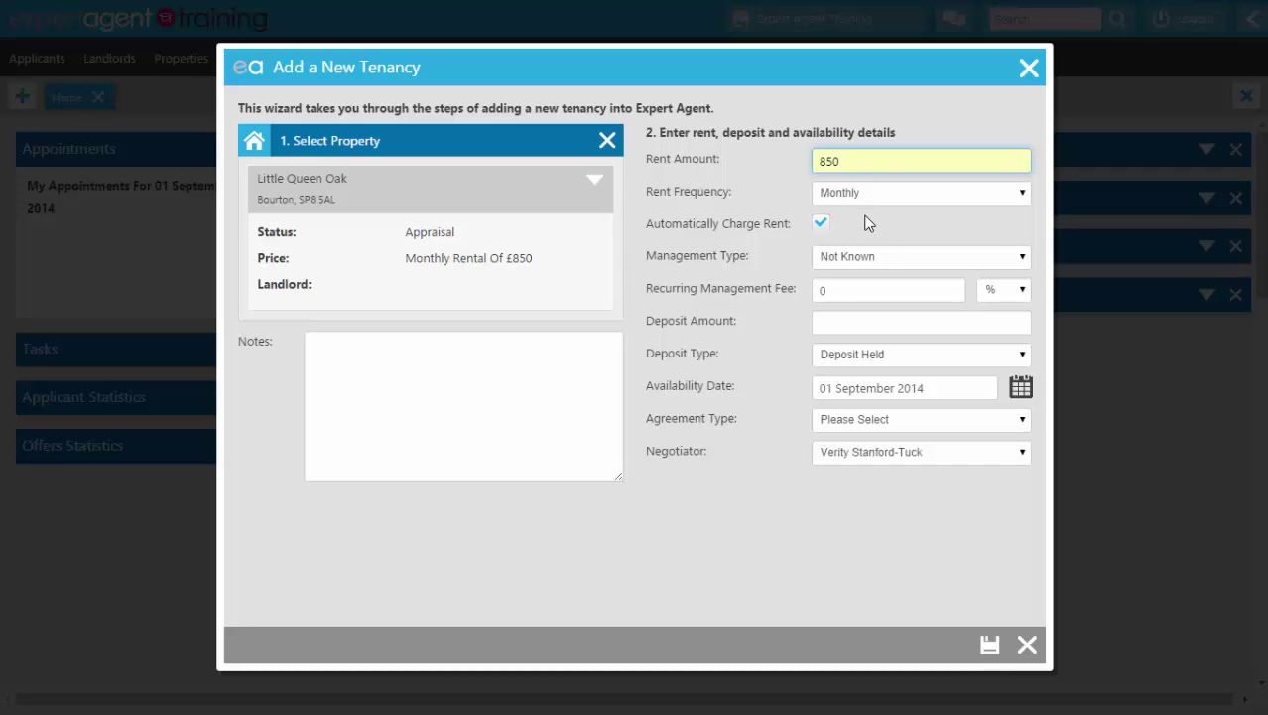
Step: Make the tenancy Fully Managed with a 7.5% recurring fee and an 850 deposit
click(859, 257)
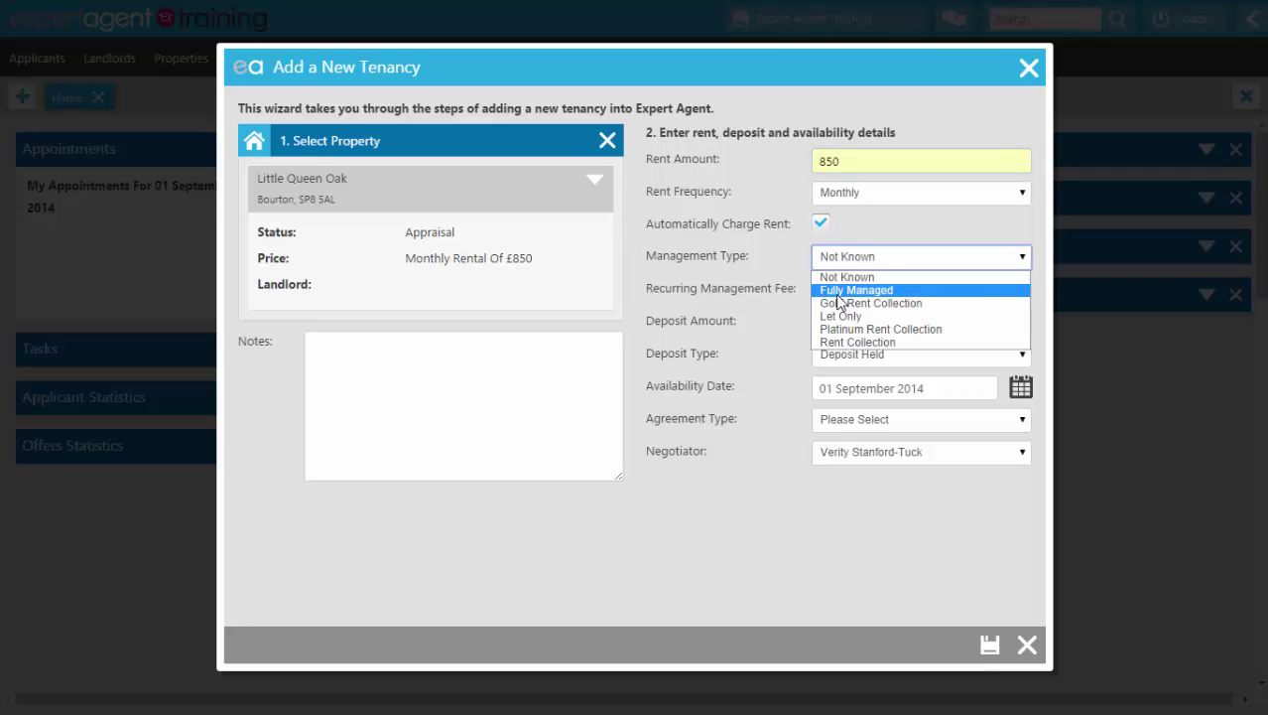
click(837, 294)
click(841, 289)
text(7)
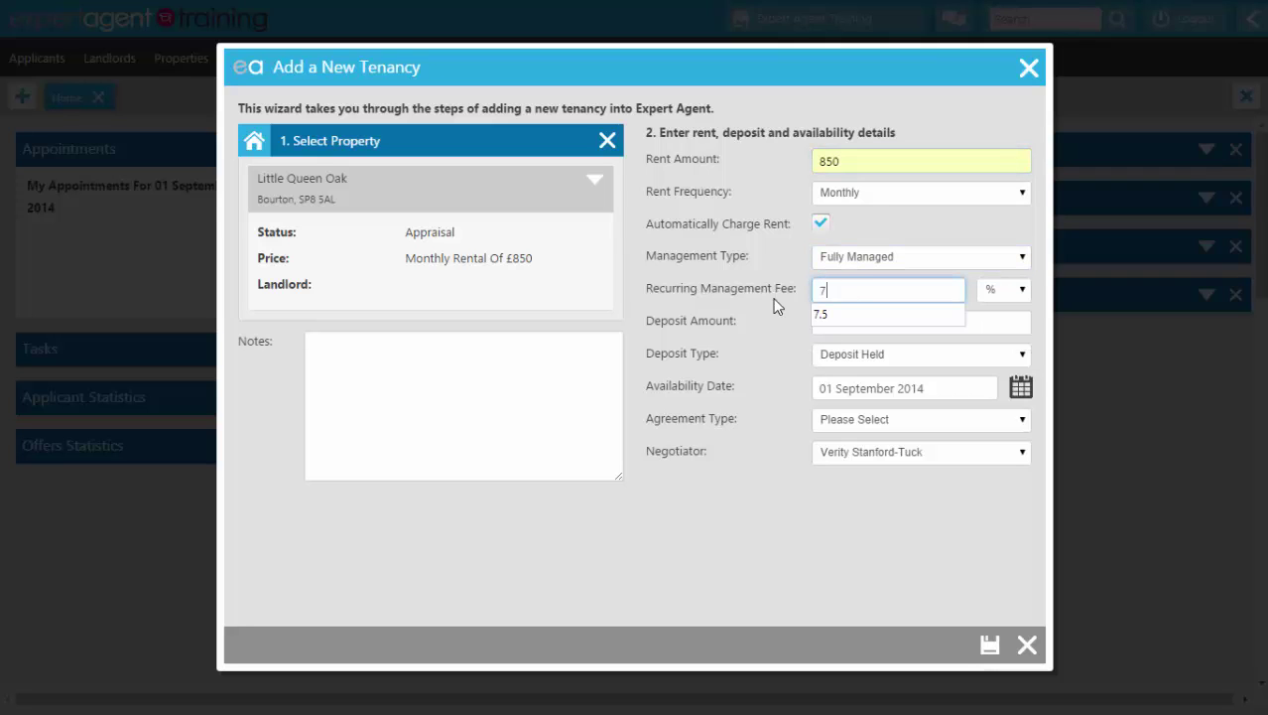
text(.5)
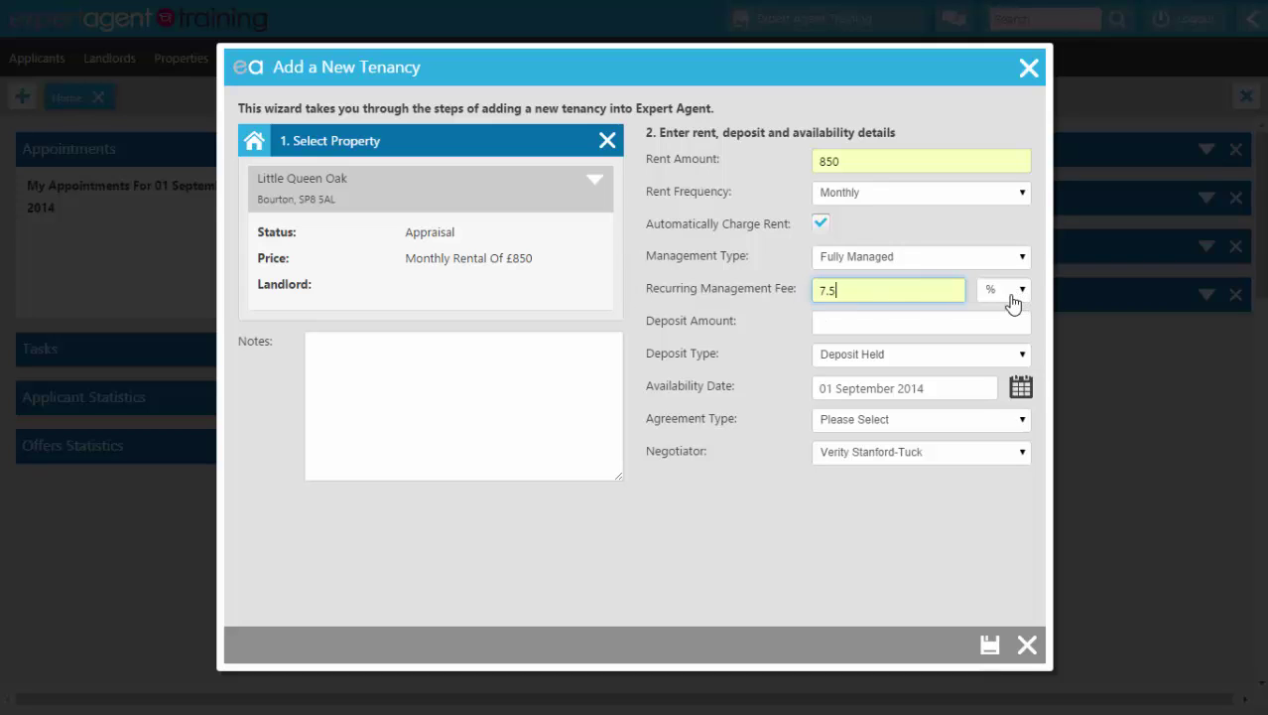
click(910, 324)
text(850)
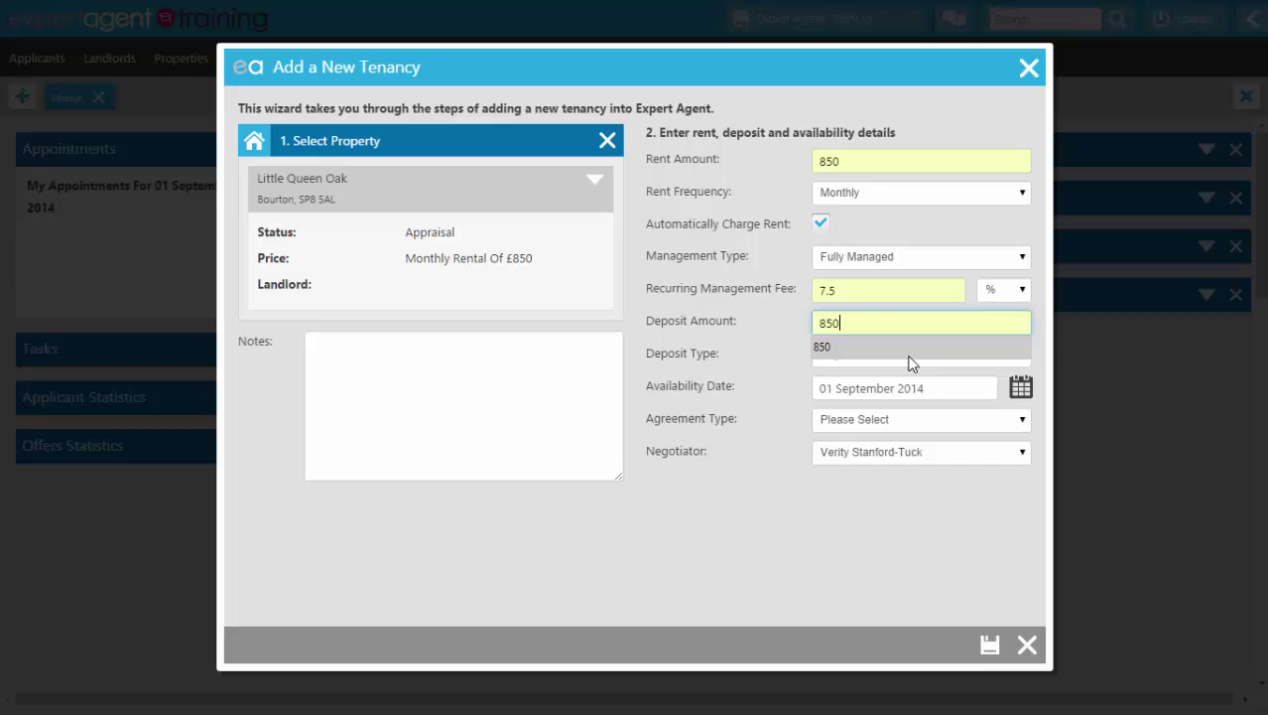
click(911, 349)
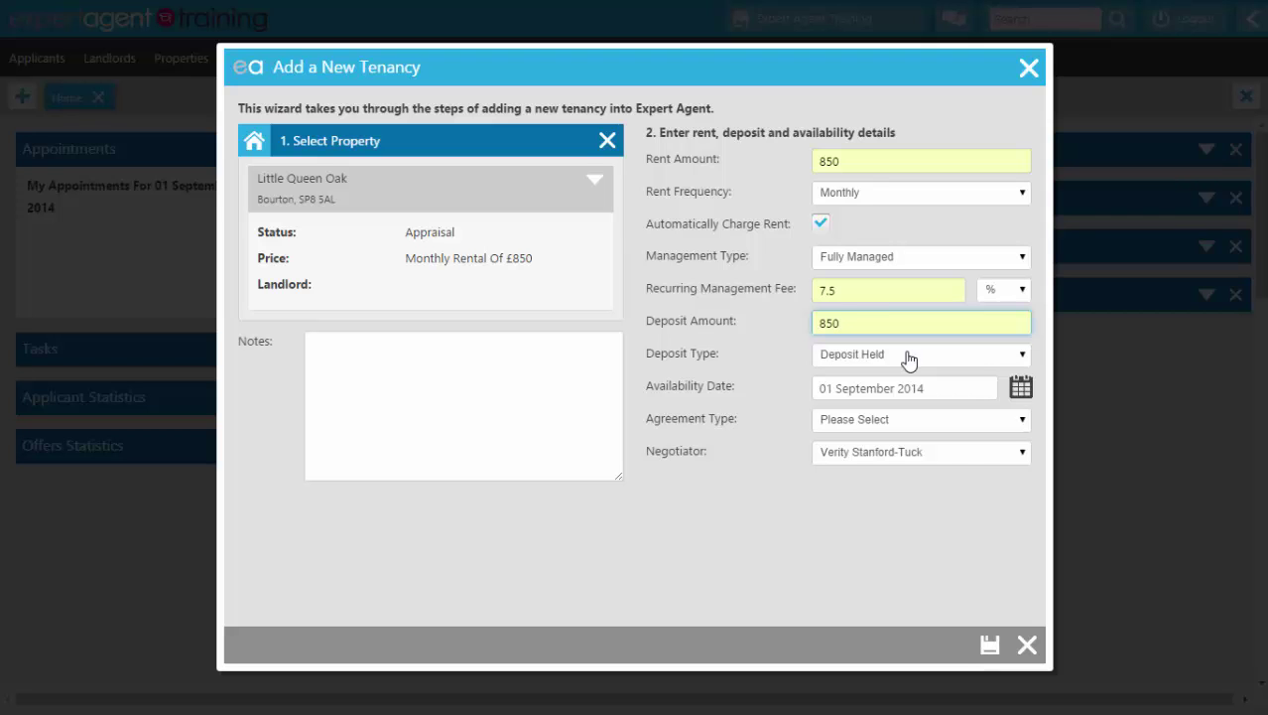
click(1022, 389)
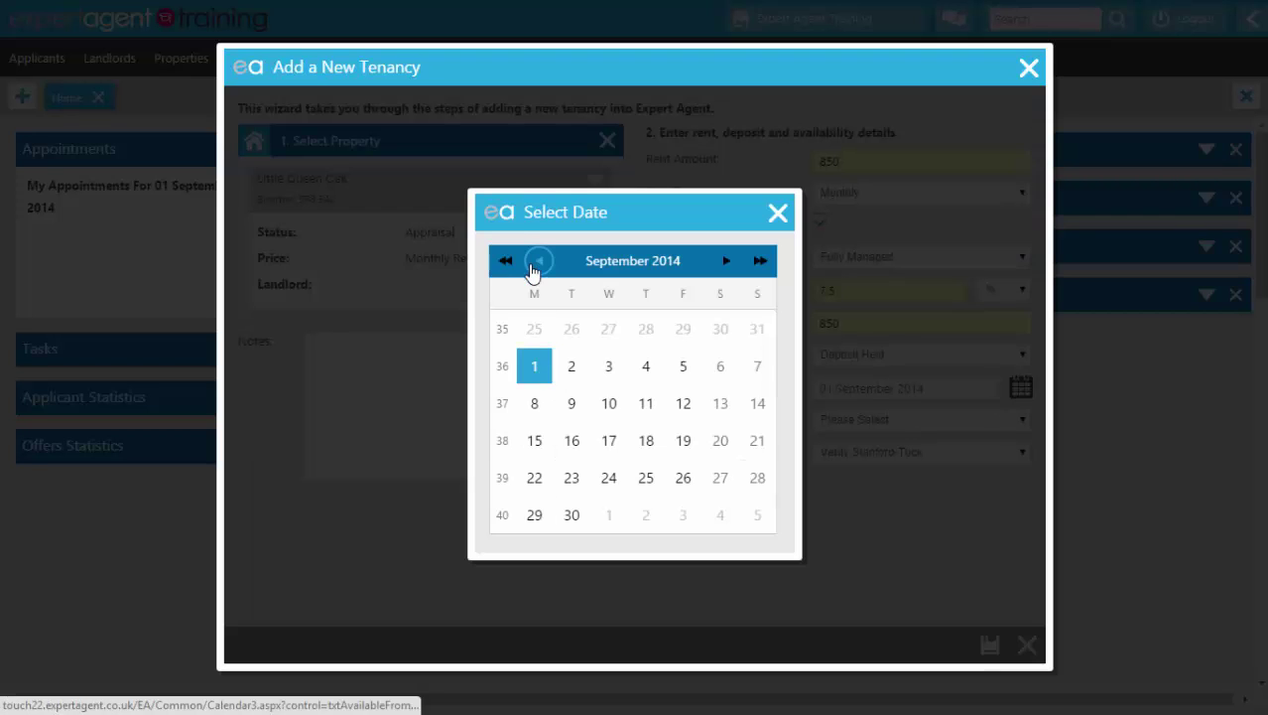
Step: Make the tenancy available from 1 May 2014 on a 6 month Assured Shorthold agreement, then save
click(536, 264)
click(536, 264)
click(536, 264)
click(536, 264)
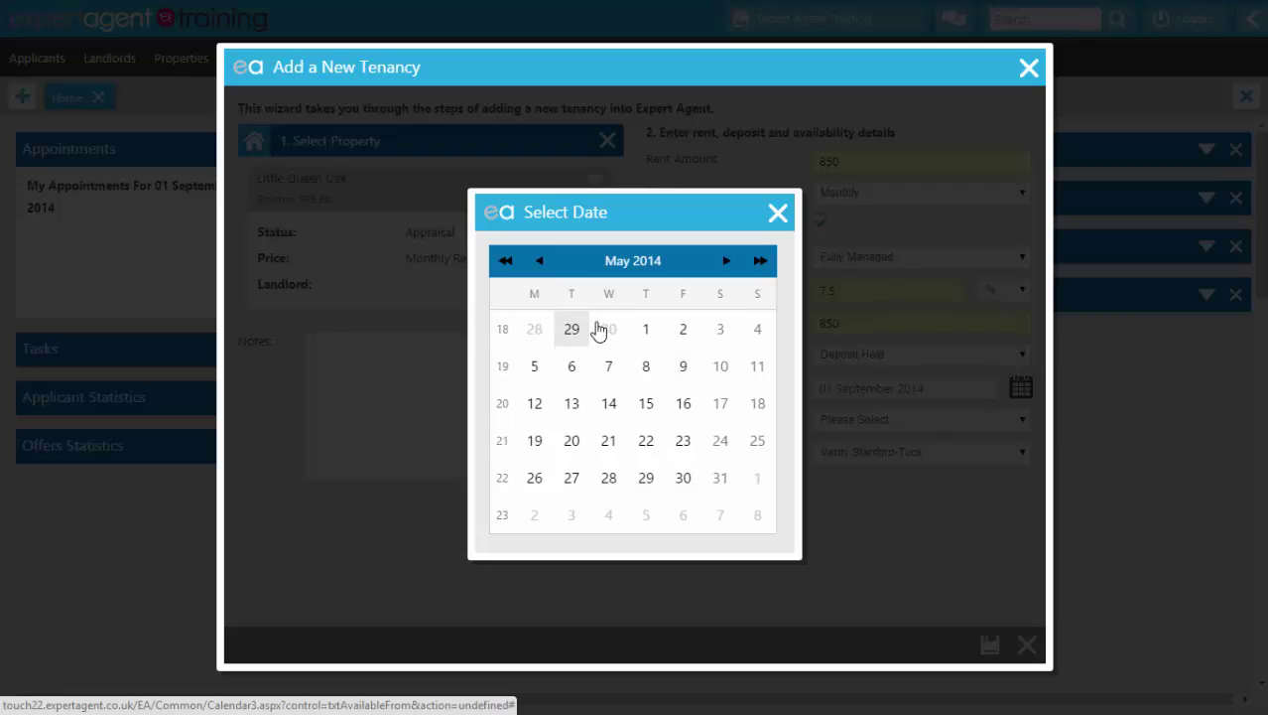
click(645, 331)
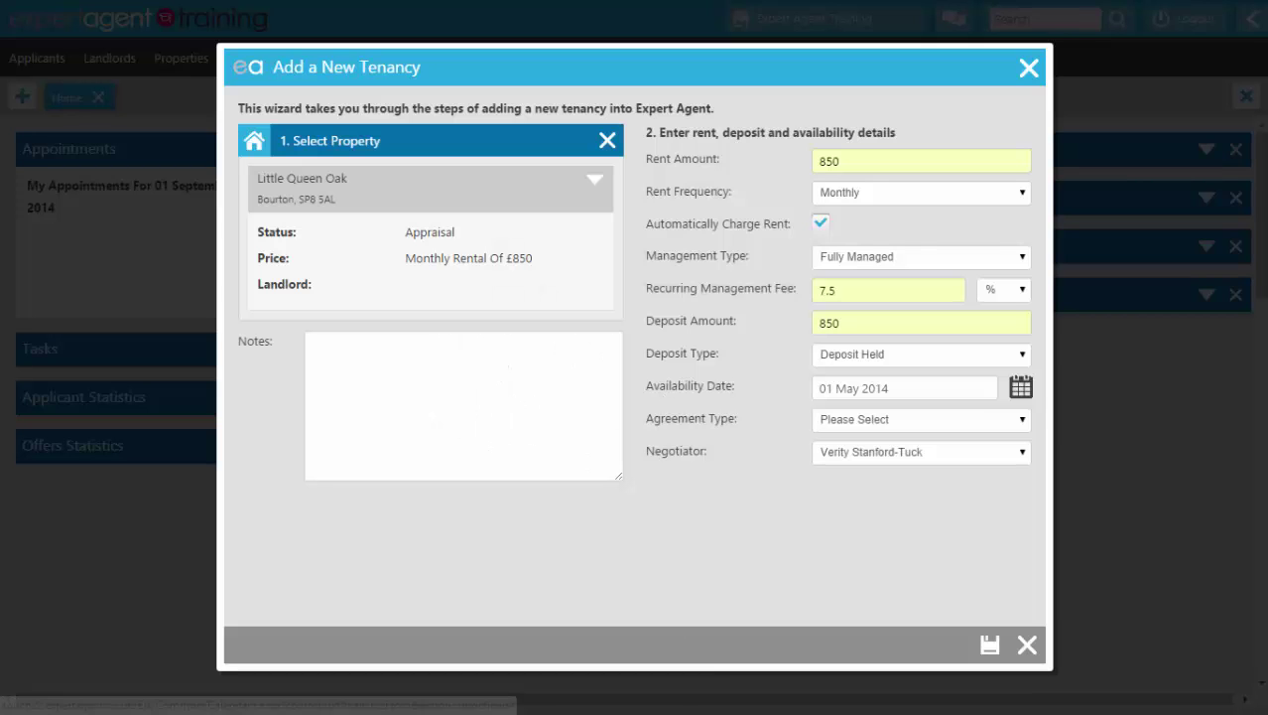
click(860, 427)
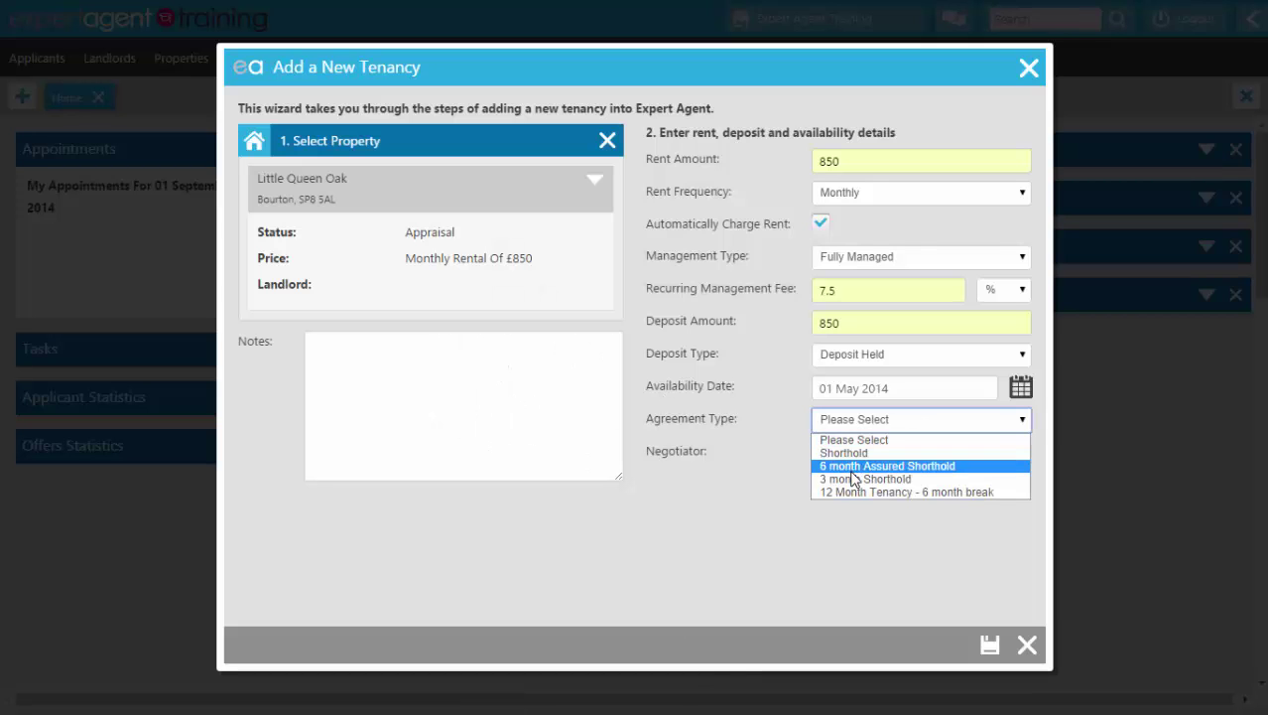
click(873, 466)
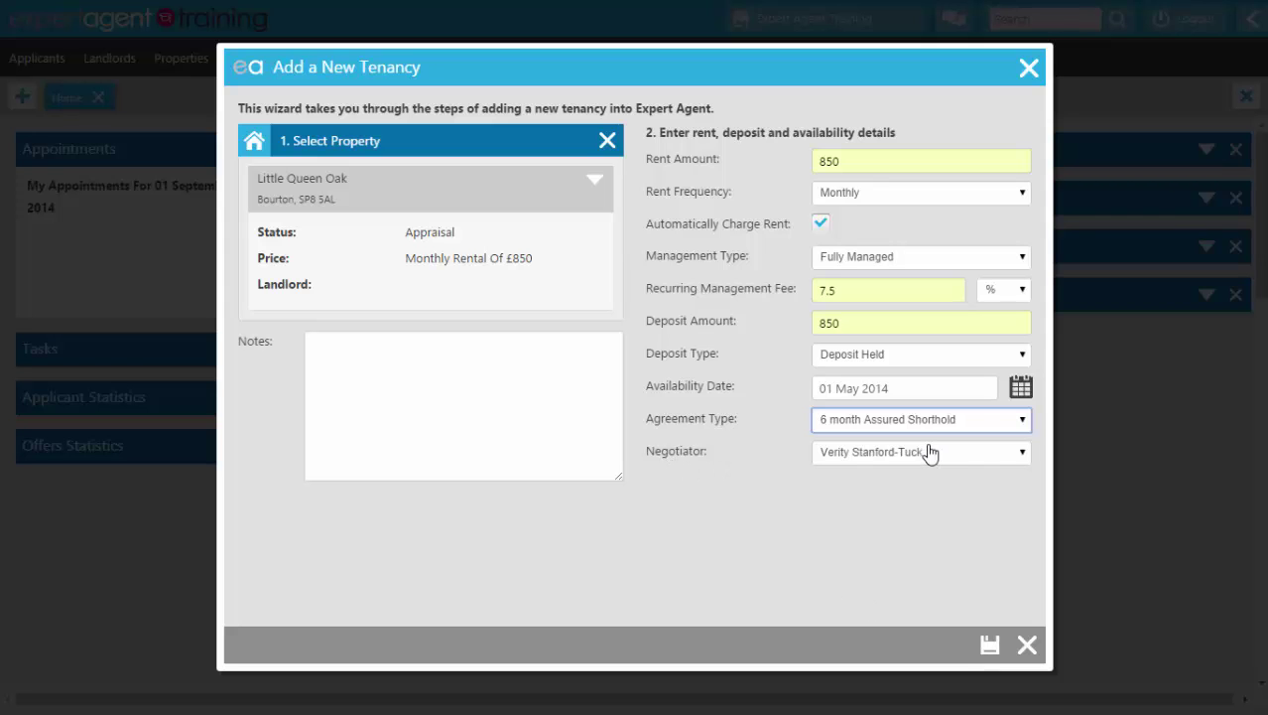
click(989, 644)
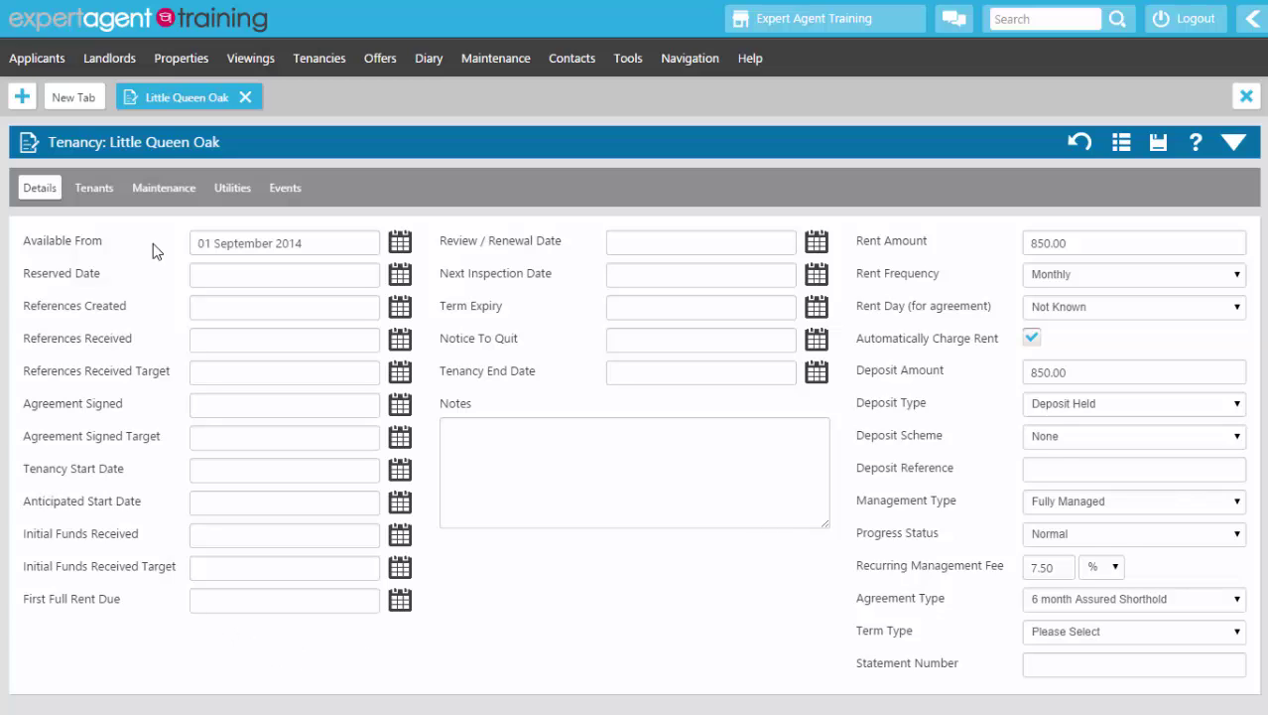
Step: From the tenancy's Tenants list, add a tenant and choose to create a new applicant
click(96, 190)
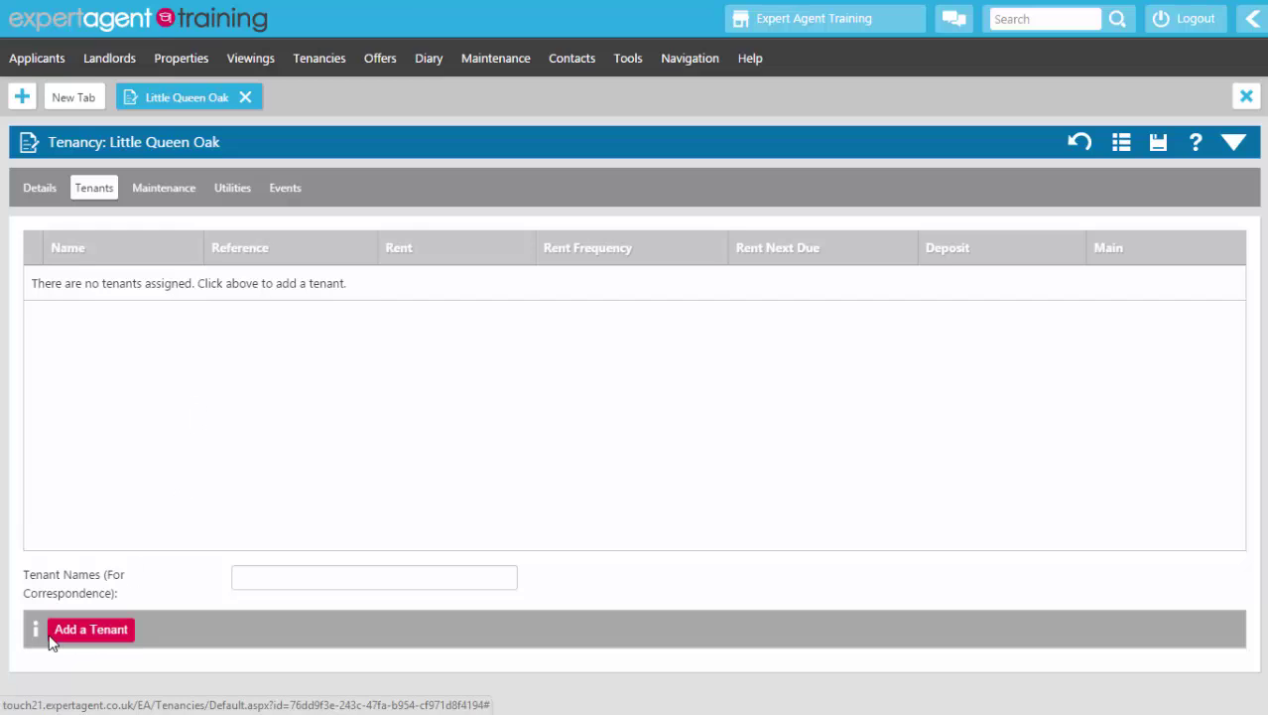
click(86, 638)
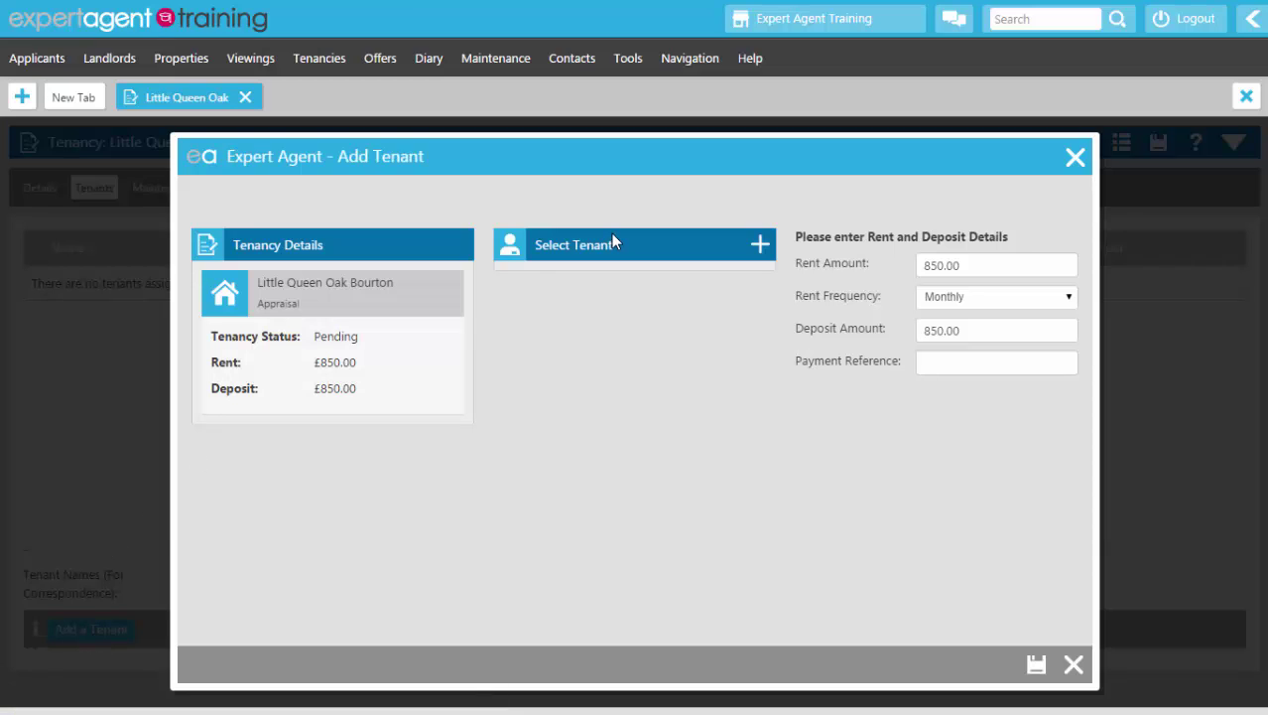
click(760, 246)
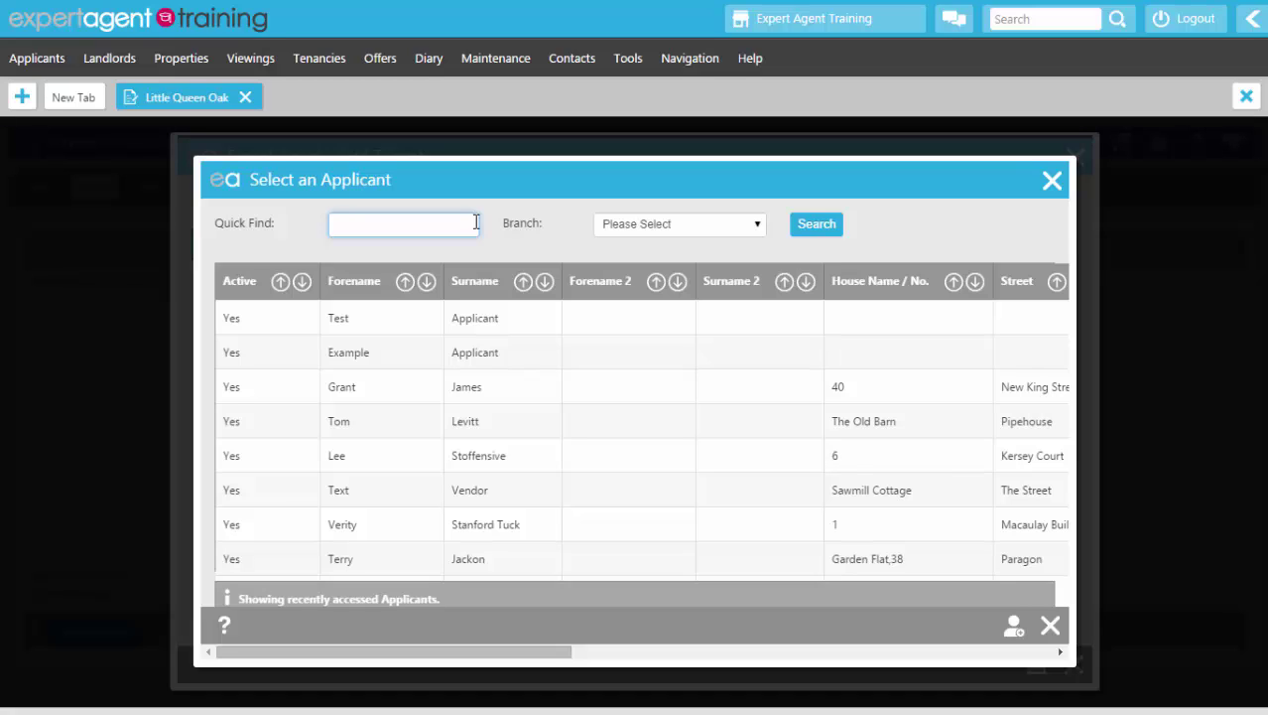
click(1016, 641)
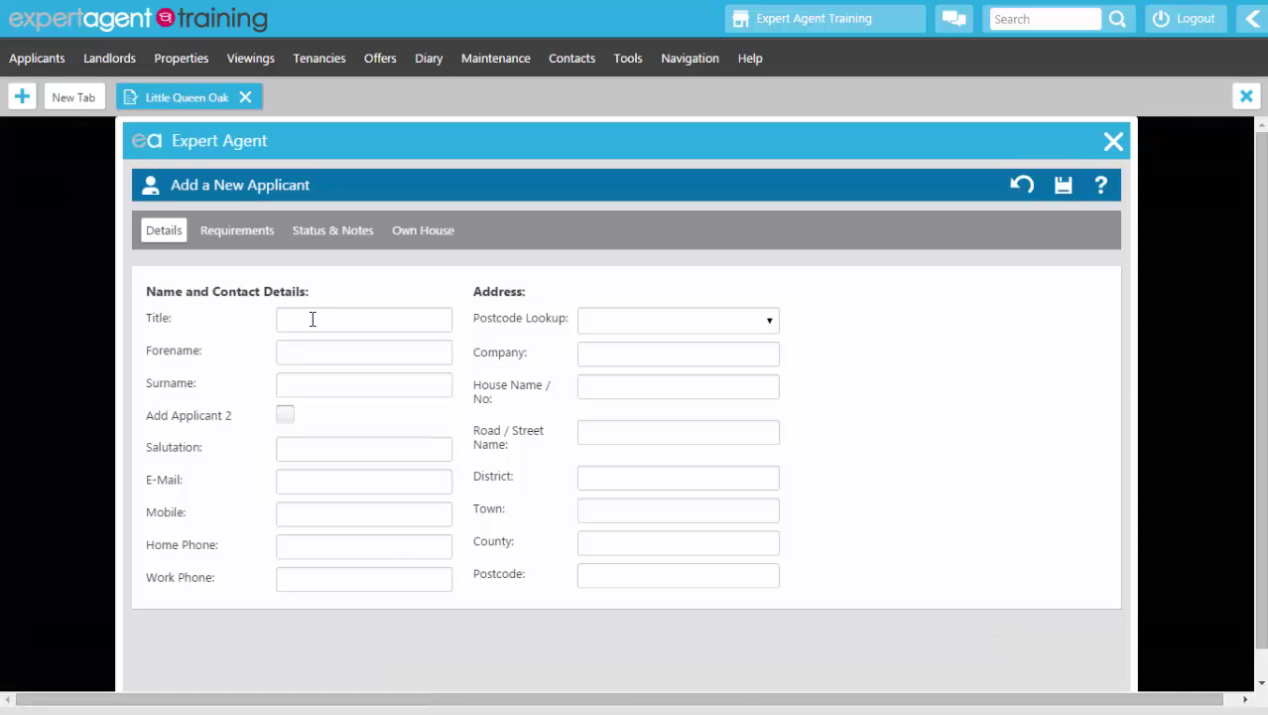
Step: Enter title Mr, the applicant's forename and surname, and the suggested salutation
click(312, 319)
text(Mr)
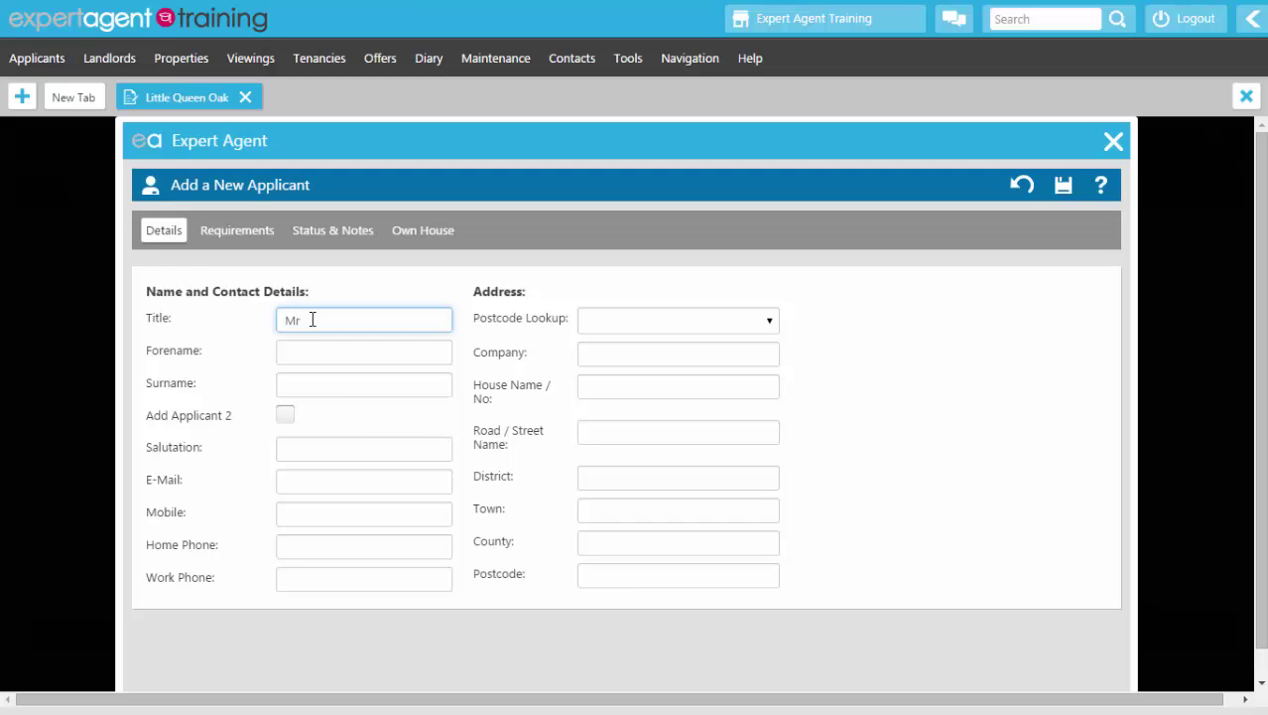
key(Tab)
text(Example)
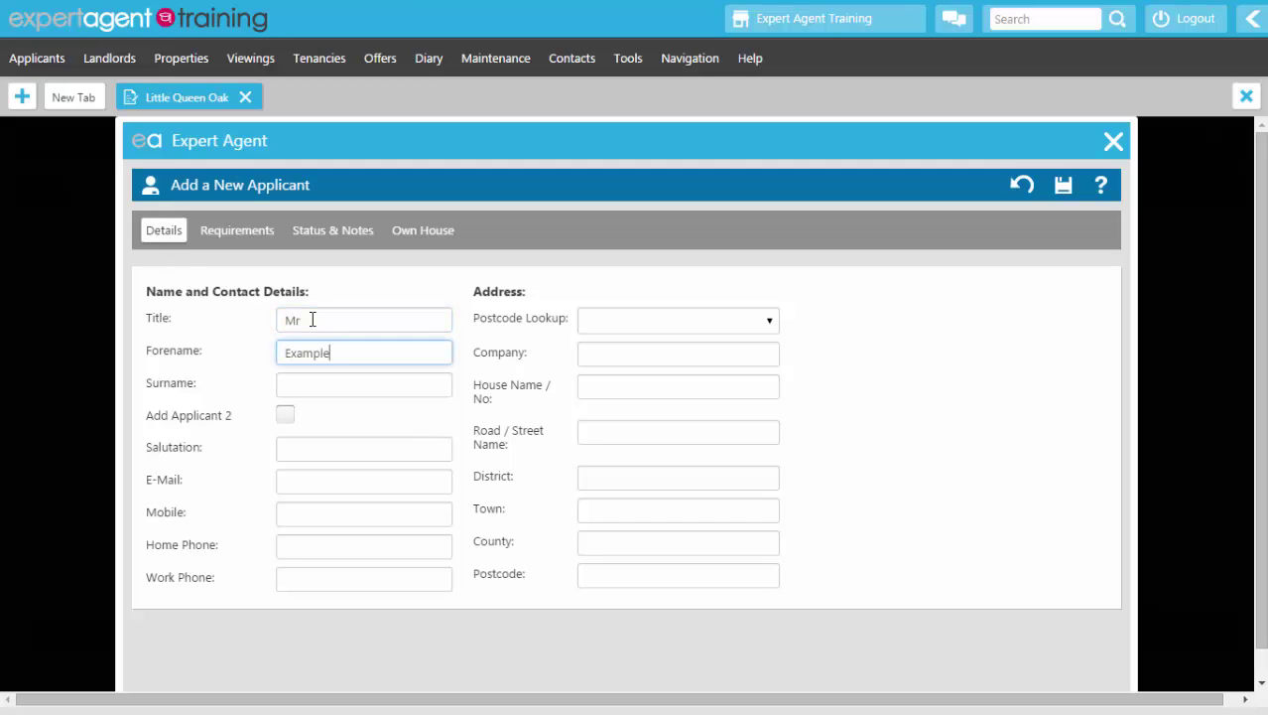
key(Tab)
text(enant)
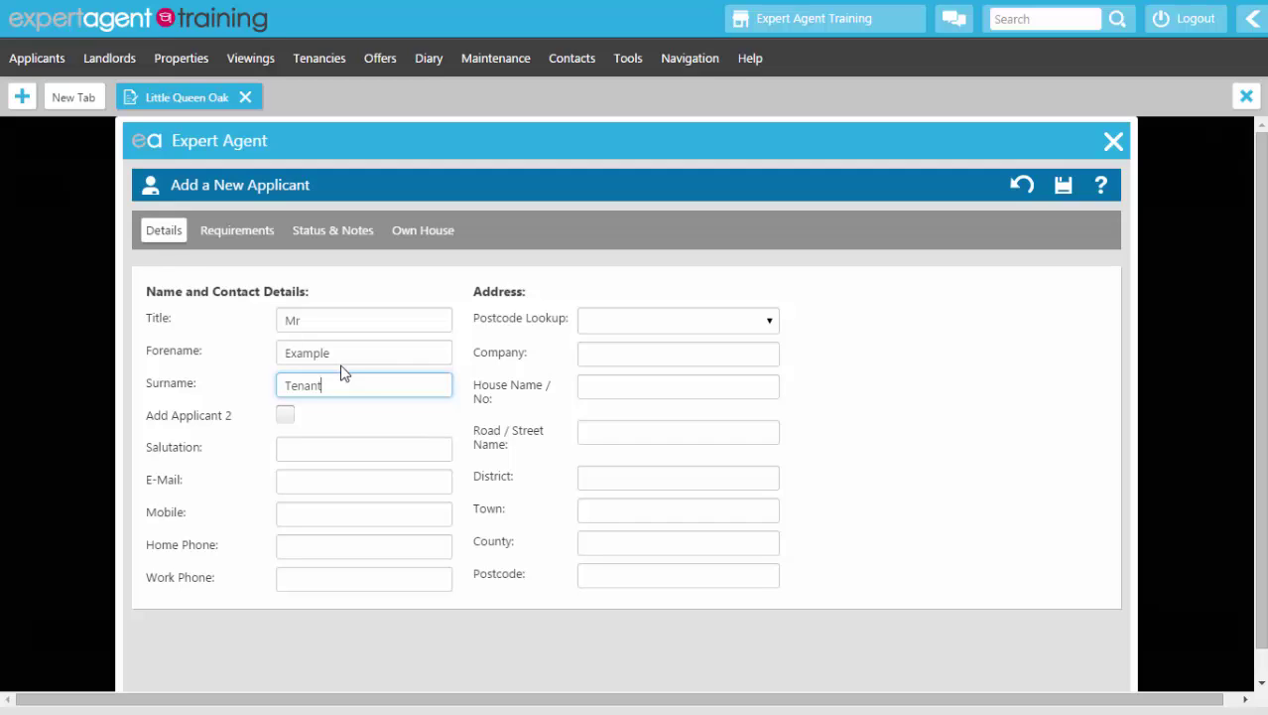
click(332, 449)
click(315, 470)
Step: Enter the applicant's e-mail address plus mobile, home and work phone numbers
click(314, 477)
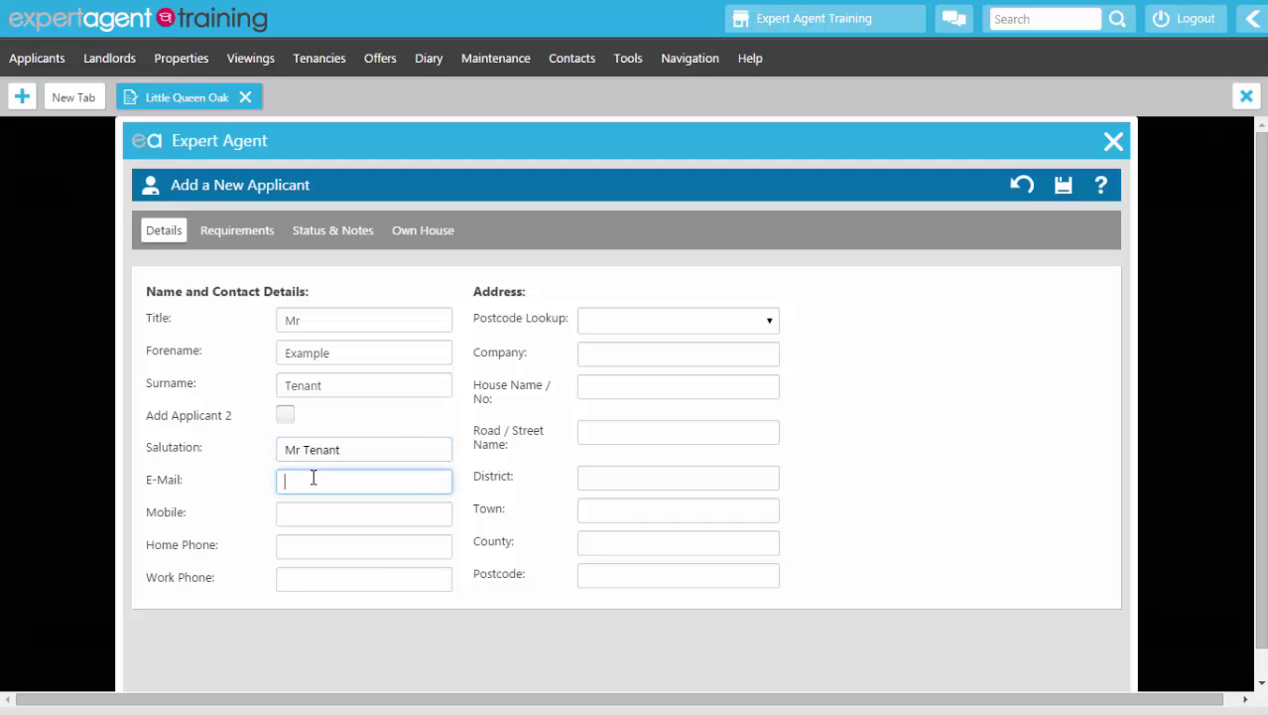
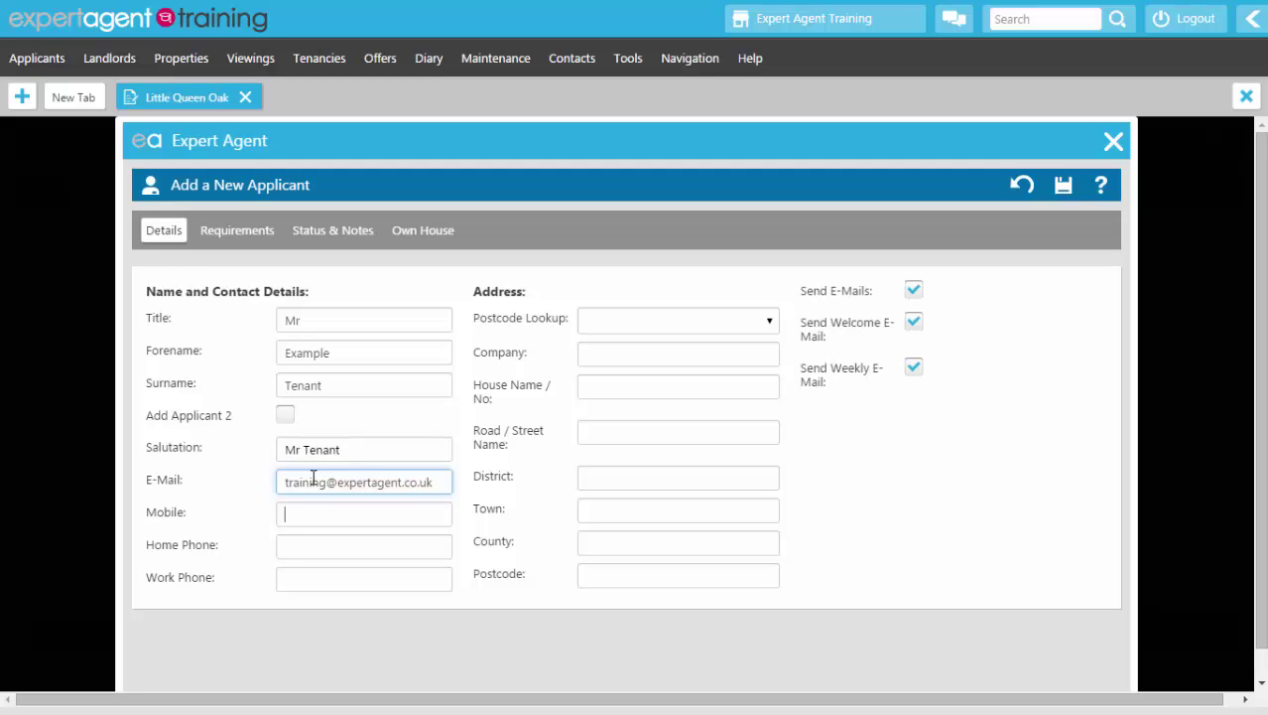
key(Tab)
text(07777 777777)
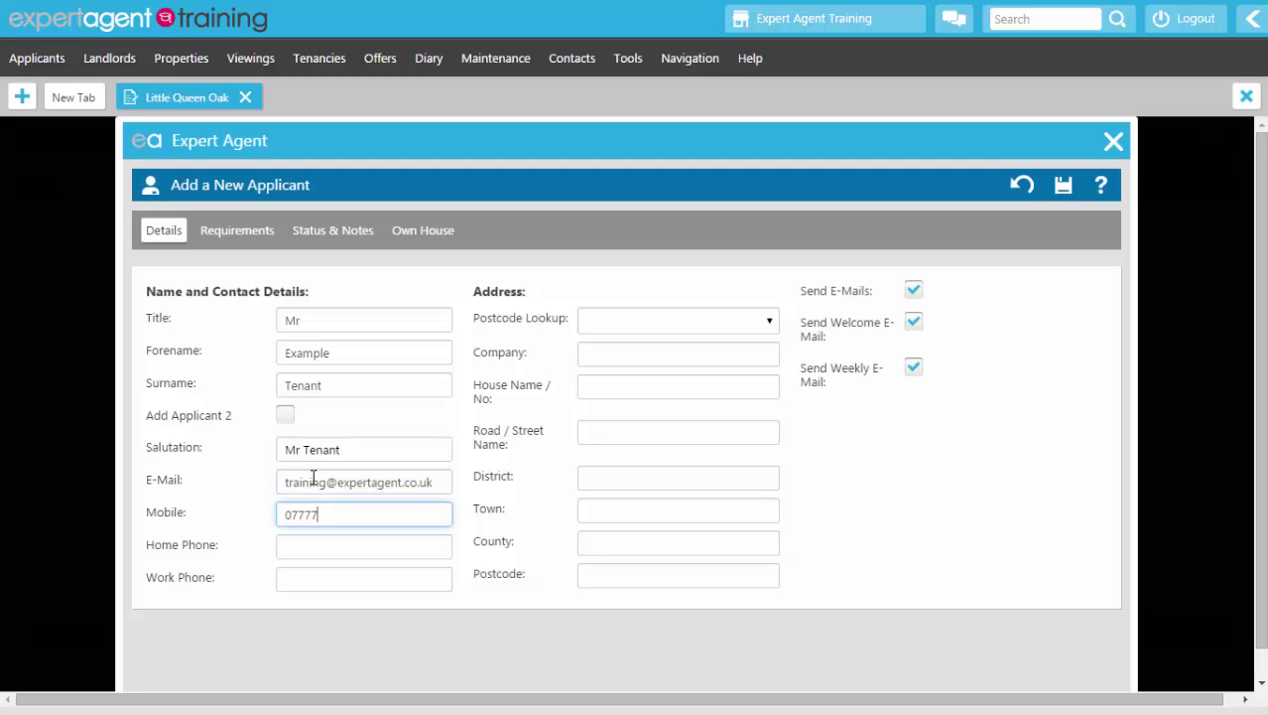
key(Tab)
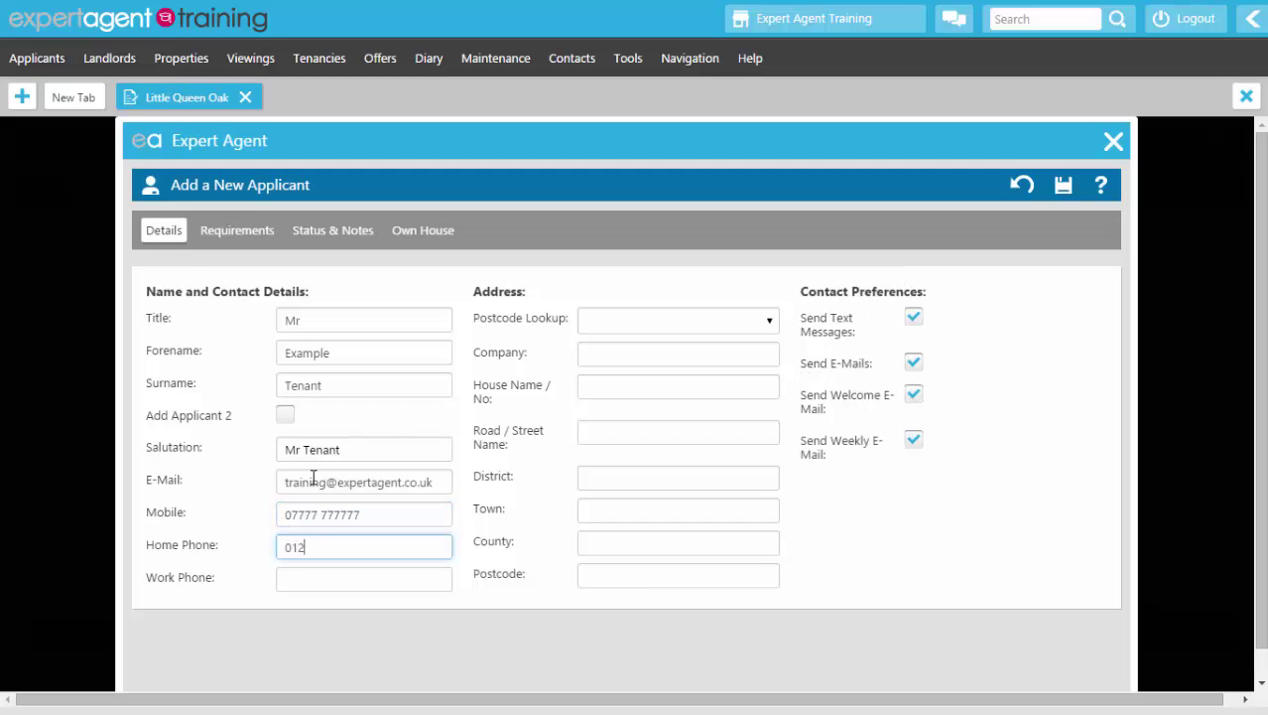
key(Tab)
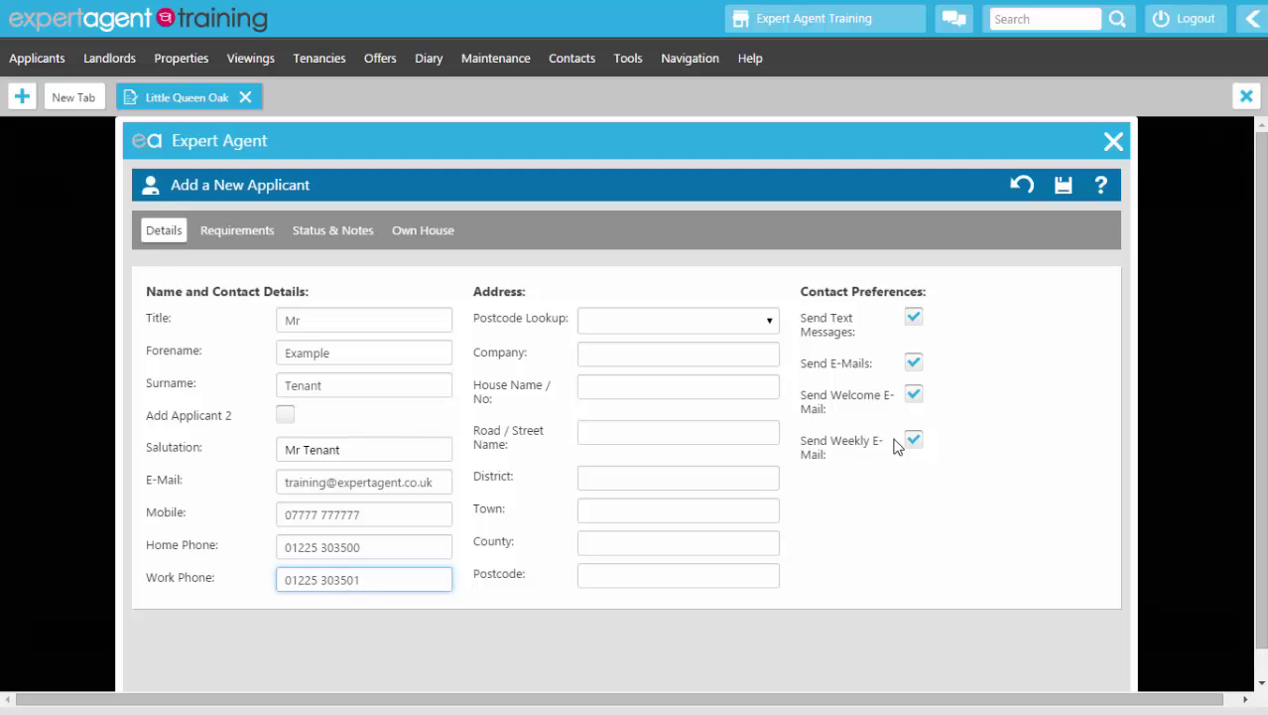
Step: Turn off Send Welcome E-Mail and dismiss an empty postcode lookup
click(914, 396)
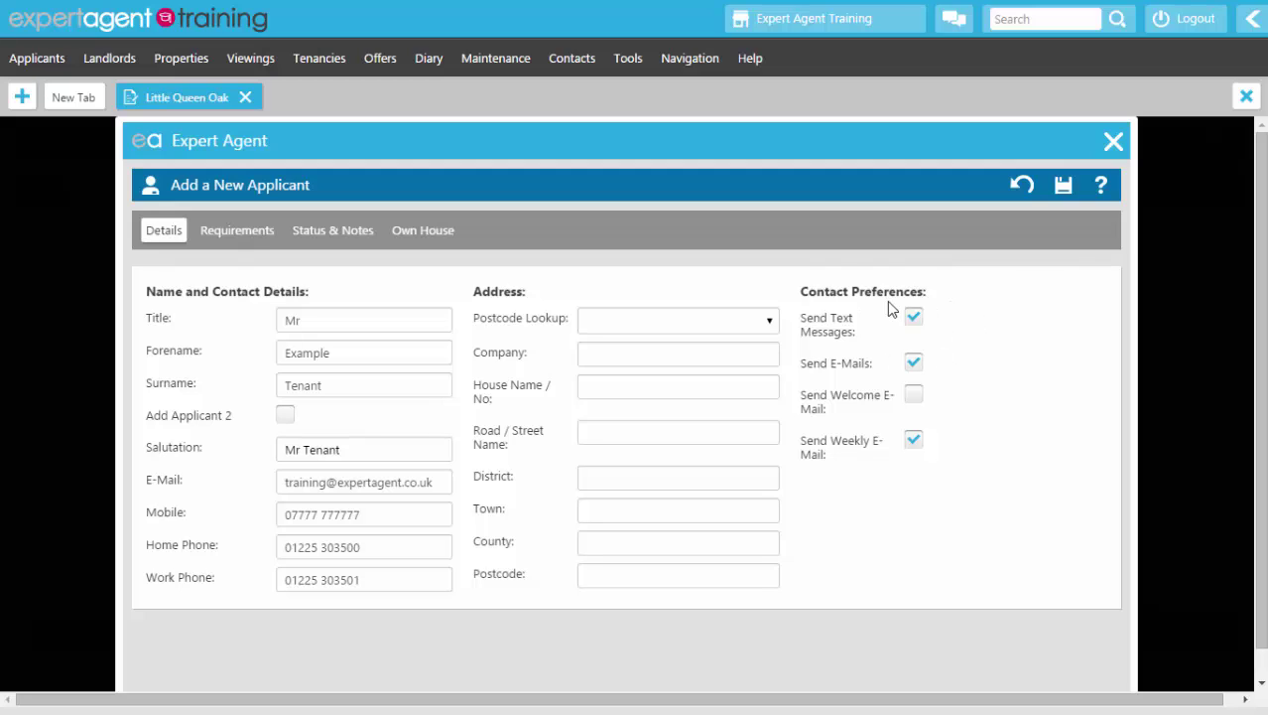
click(671, 321)
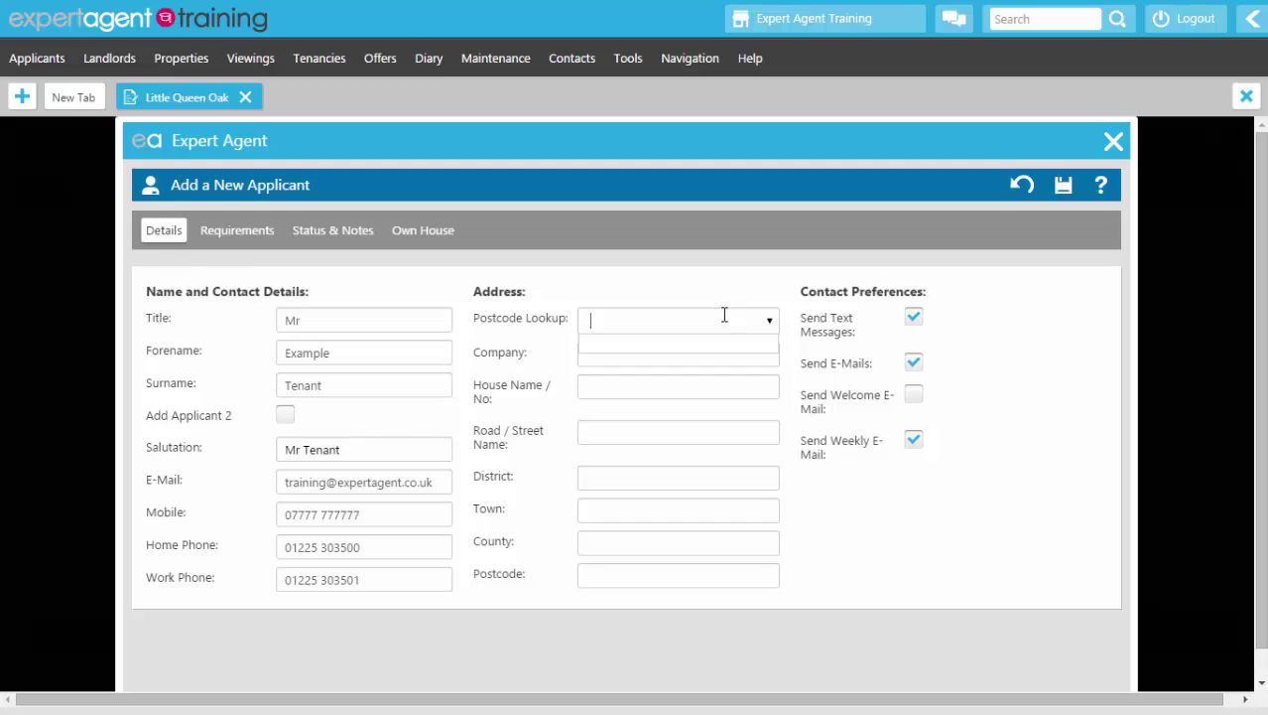
click(500, 314)
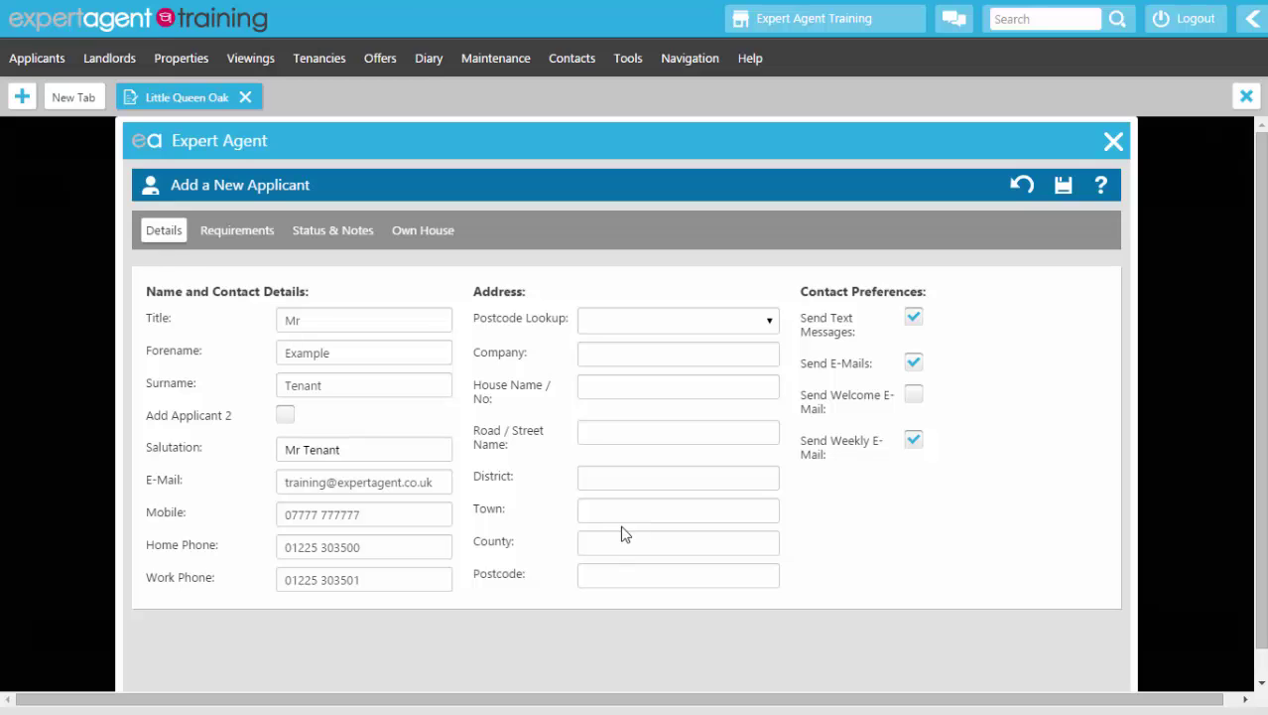
Step: On the Requirements page, set the department to Residential Lettings
click(250, 236)
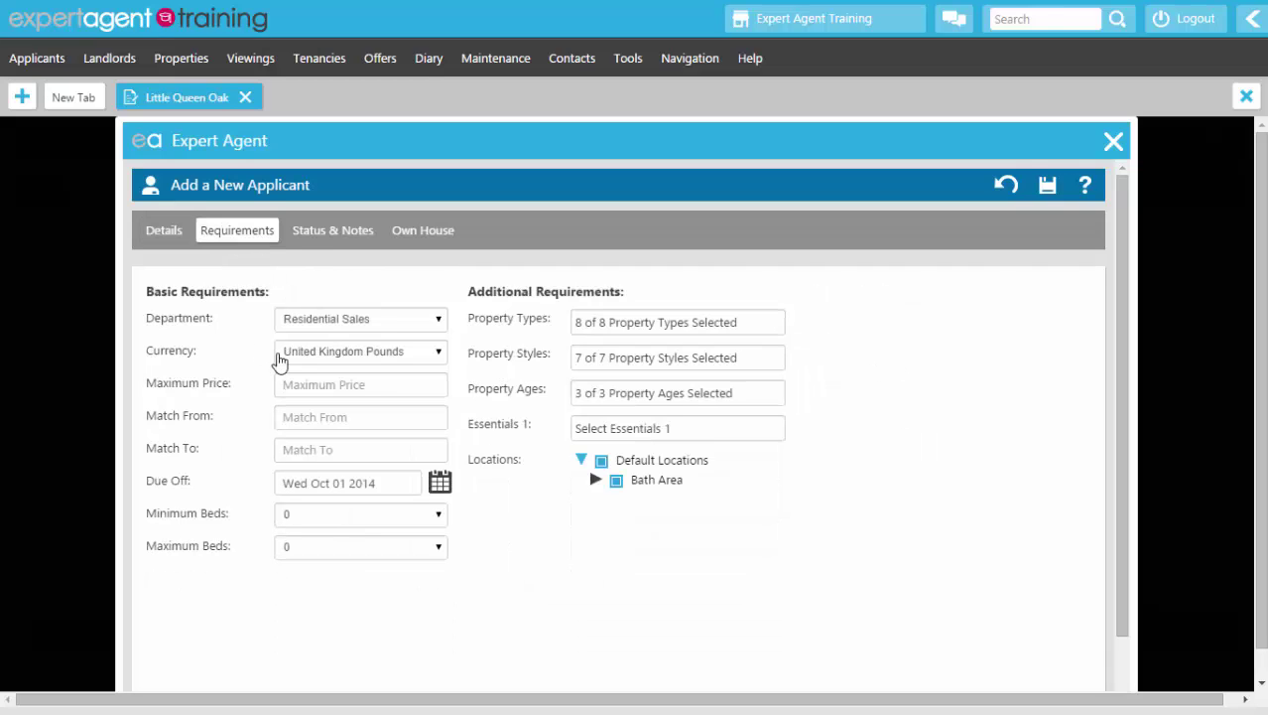
click(305, 319)
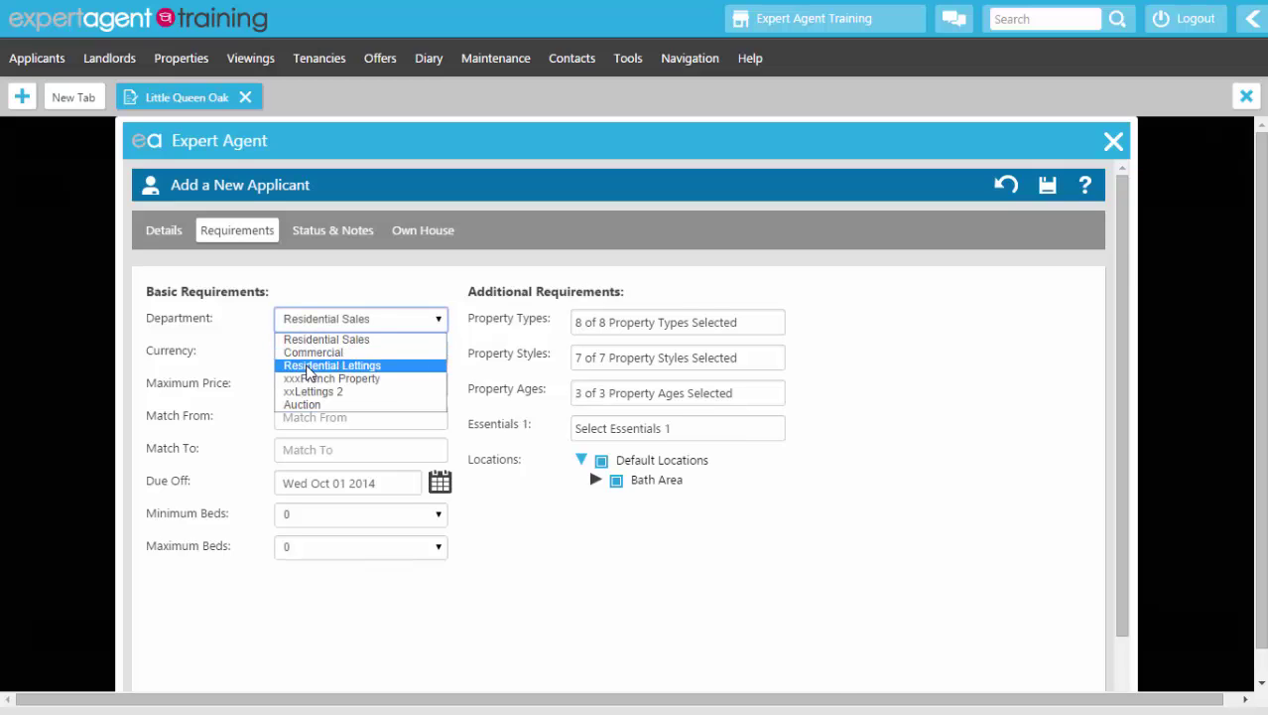
click(310, 366)
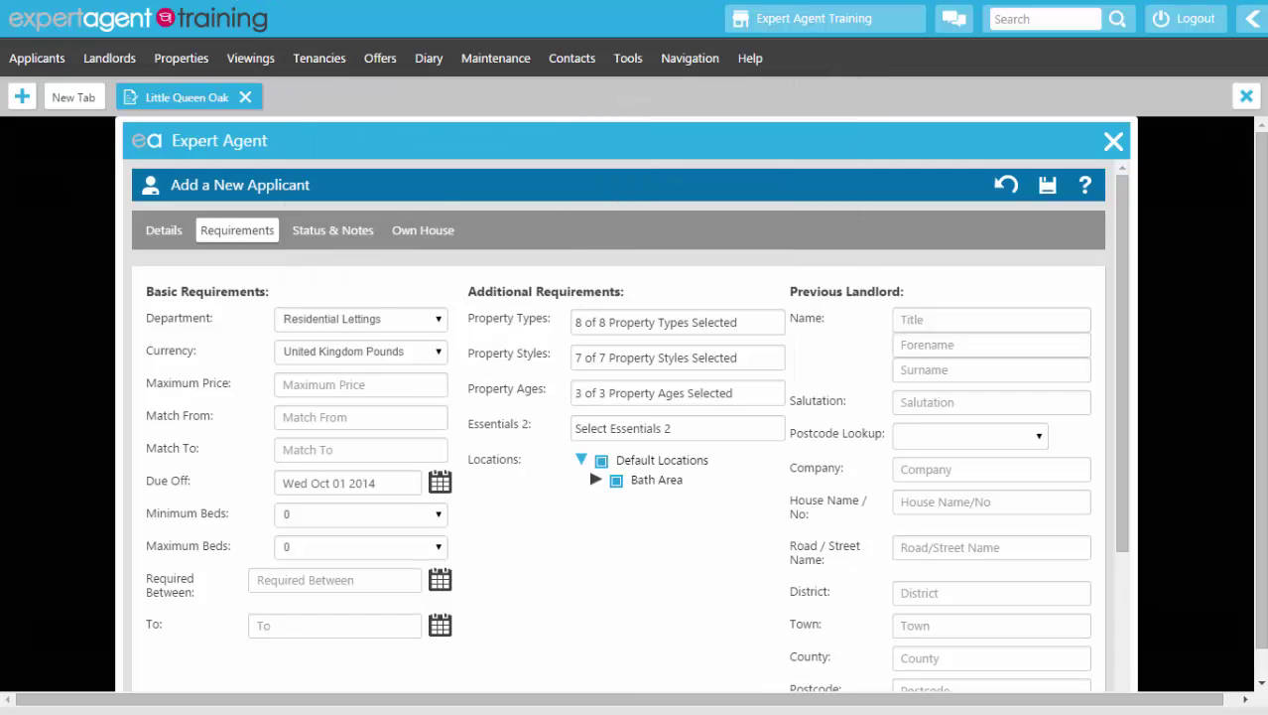
Step: Set maximum price 850 with its match range, and require 2 to 10 bedrooms
click(360, 384)
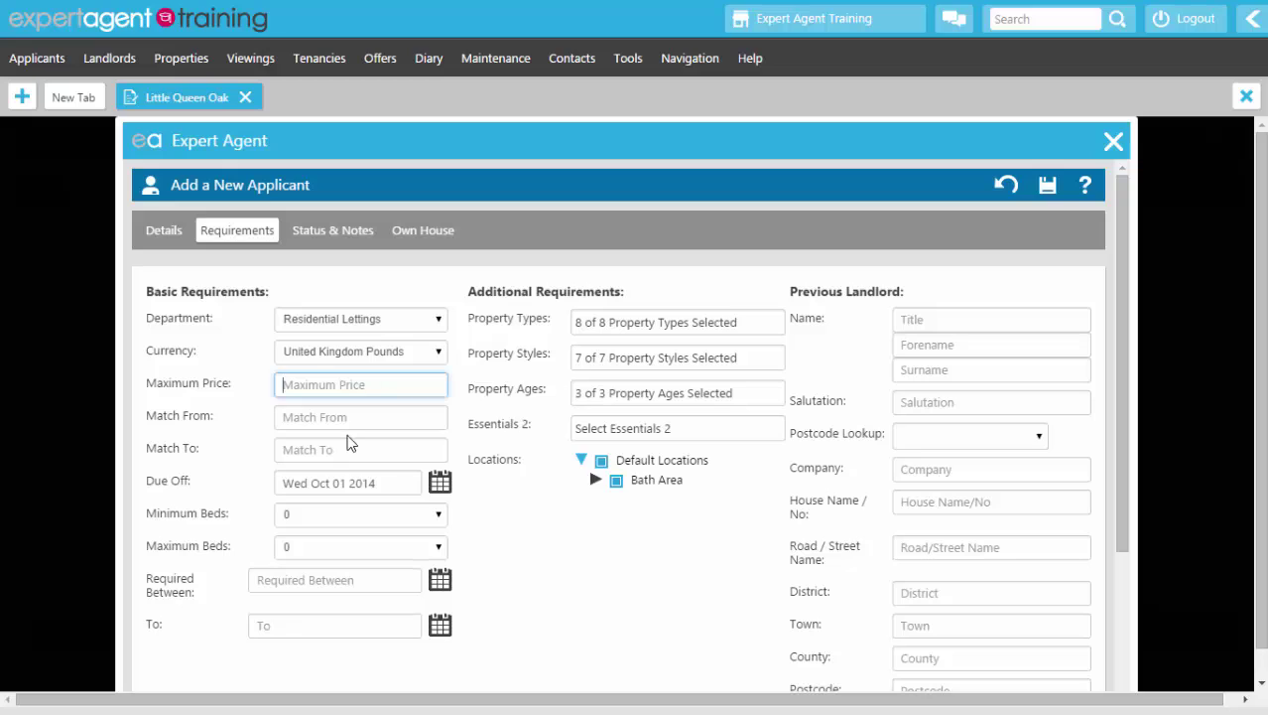
text(850)
click(358, 421)
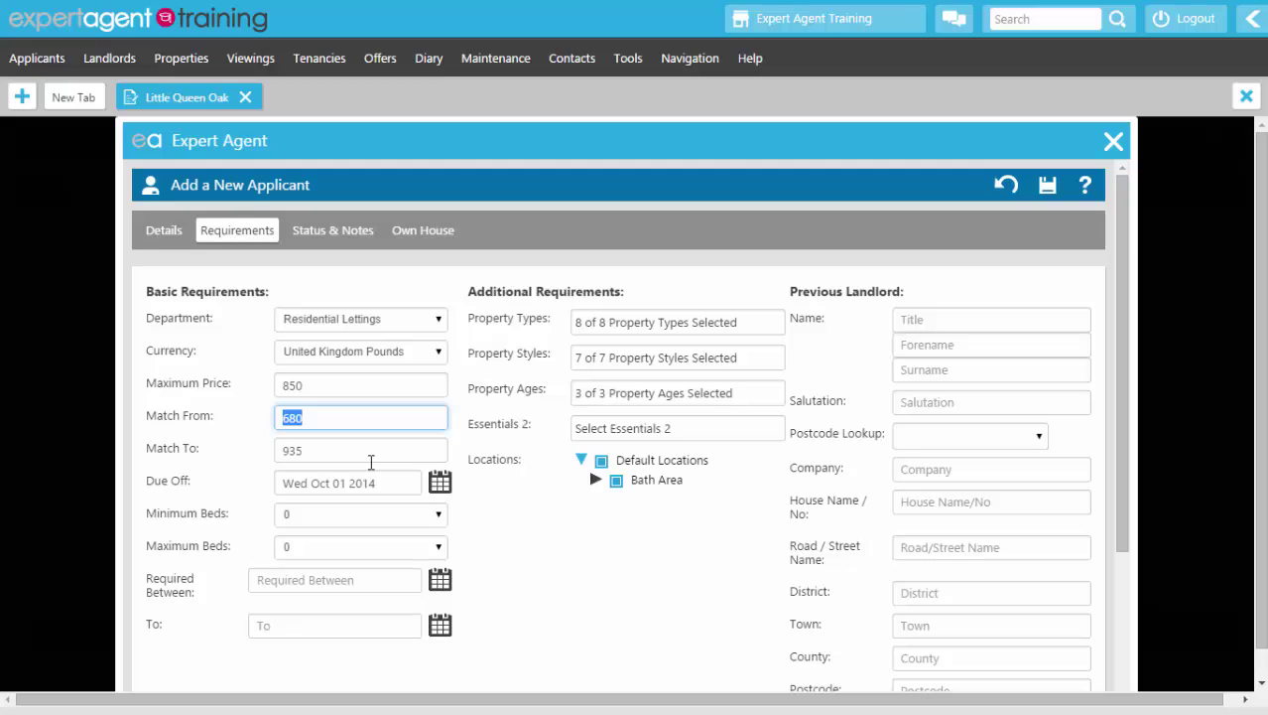
click(359, 512)
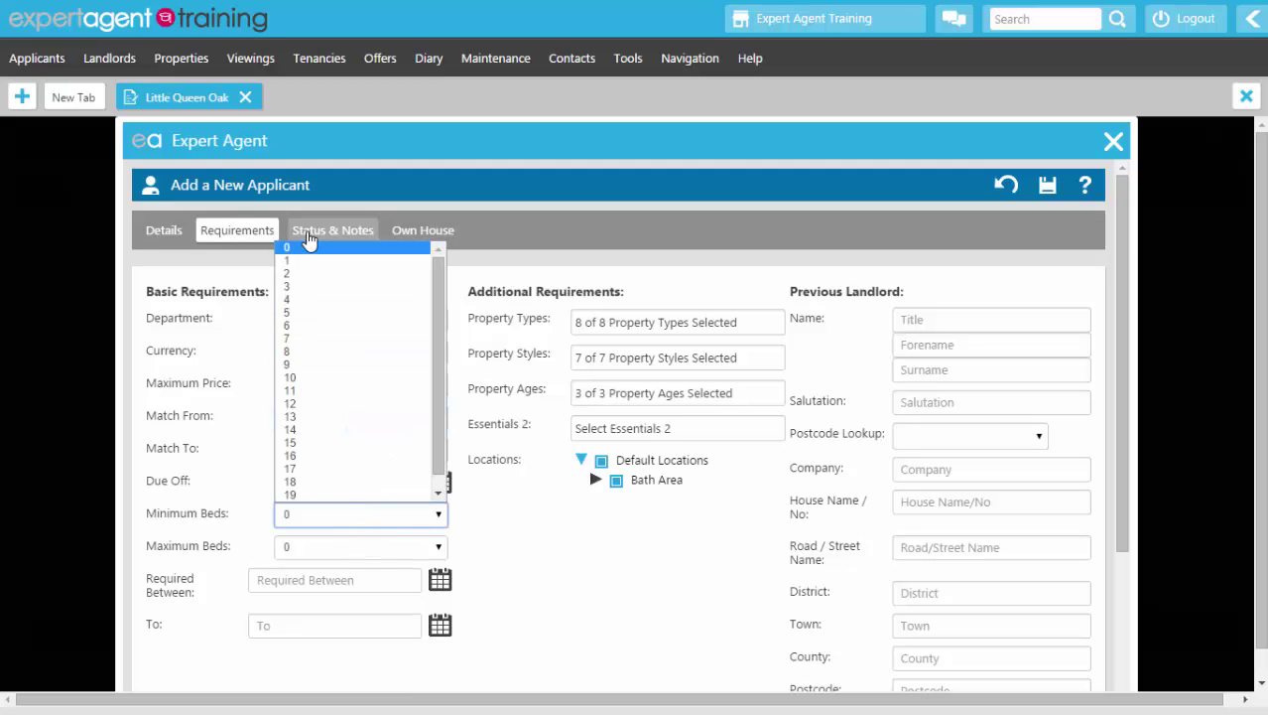
click(303, 275)
click(301, 549)
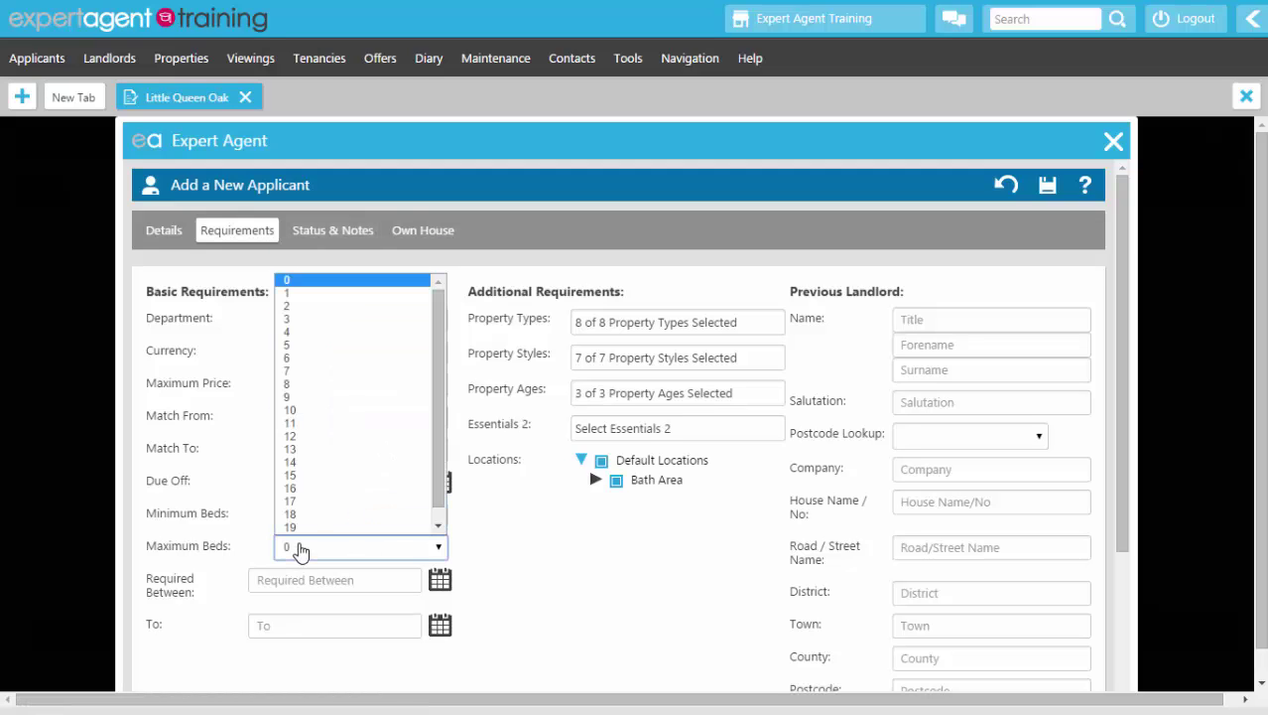
click(300, 411)
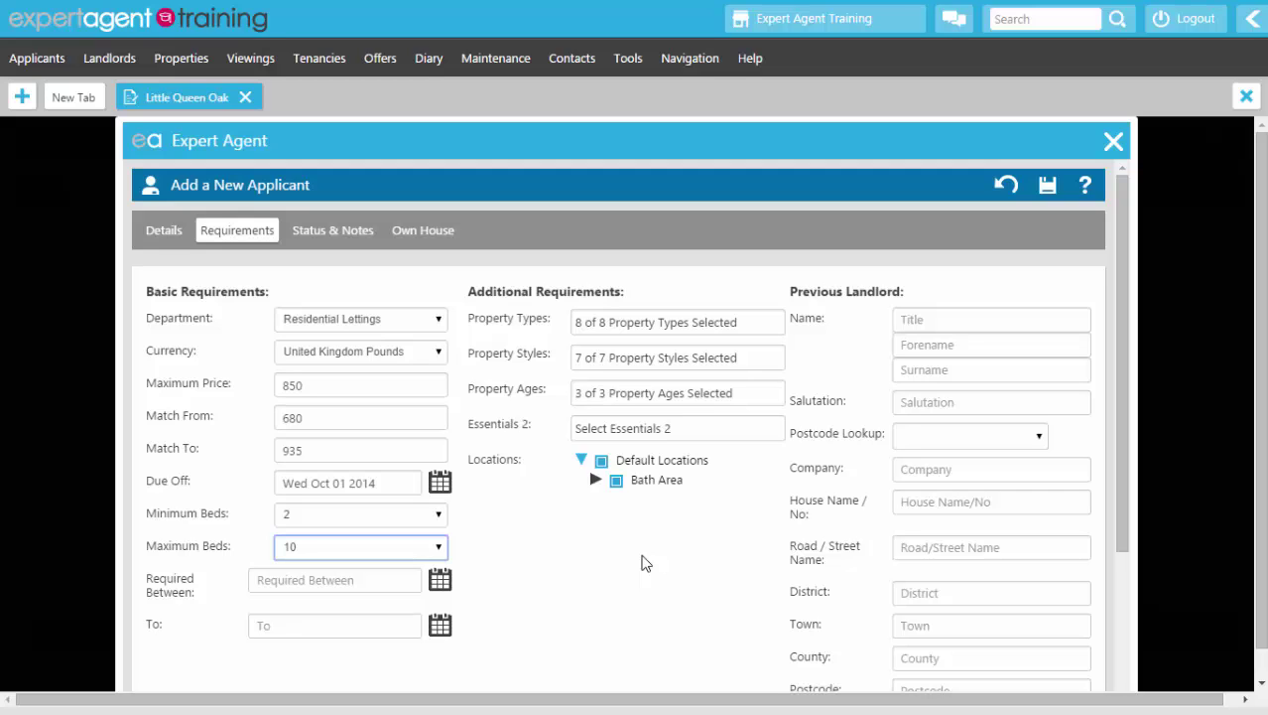
Step: Enter the previous landlord's title Mr, forename, surname and salutation
scroll(941, 284, down, 1)
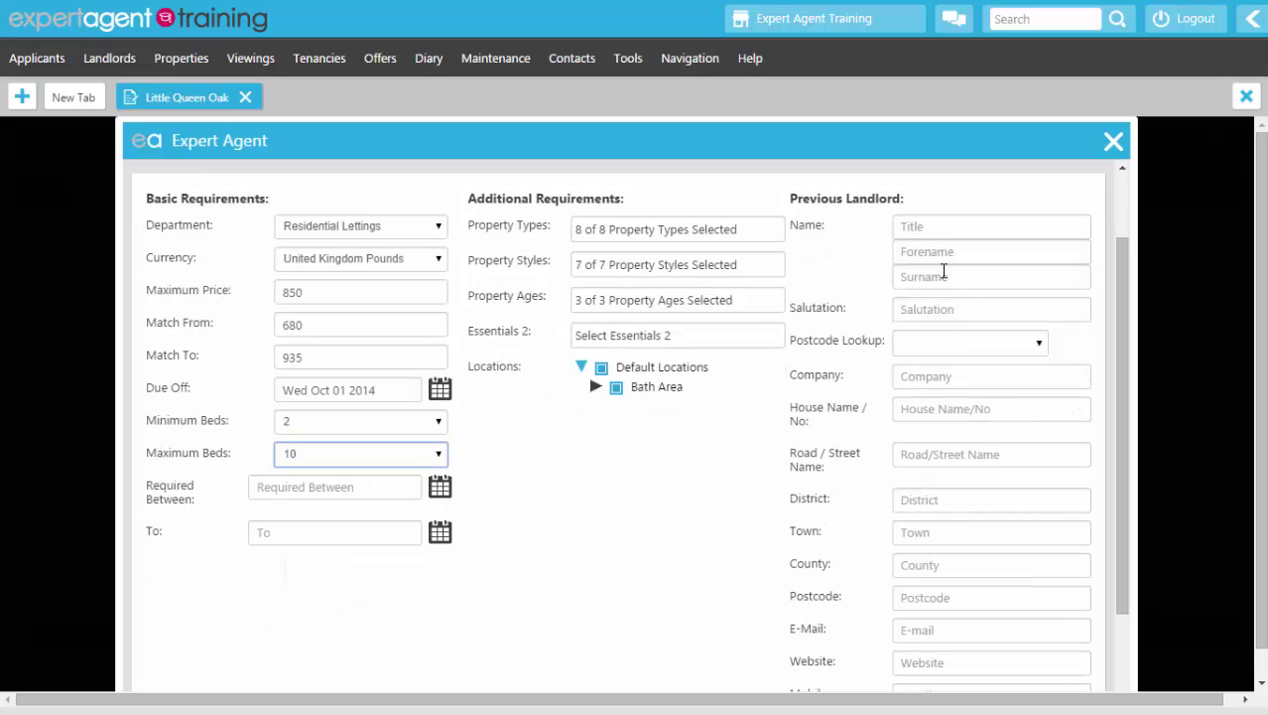
click(927, 233)
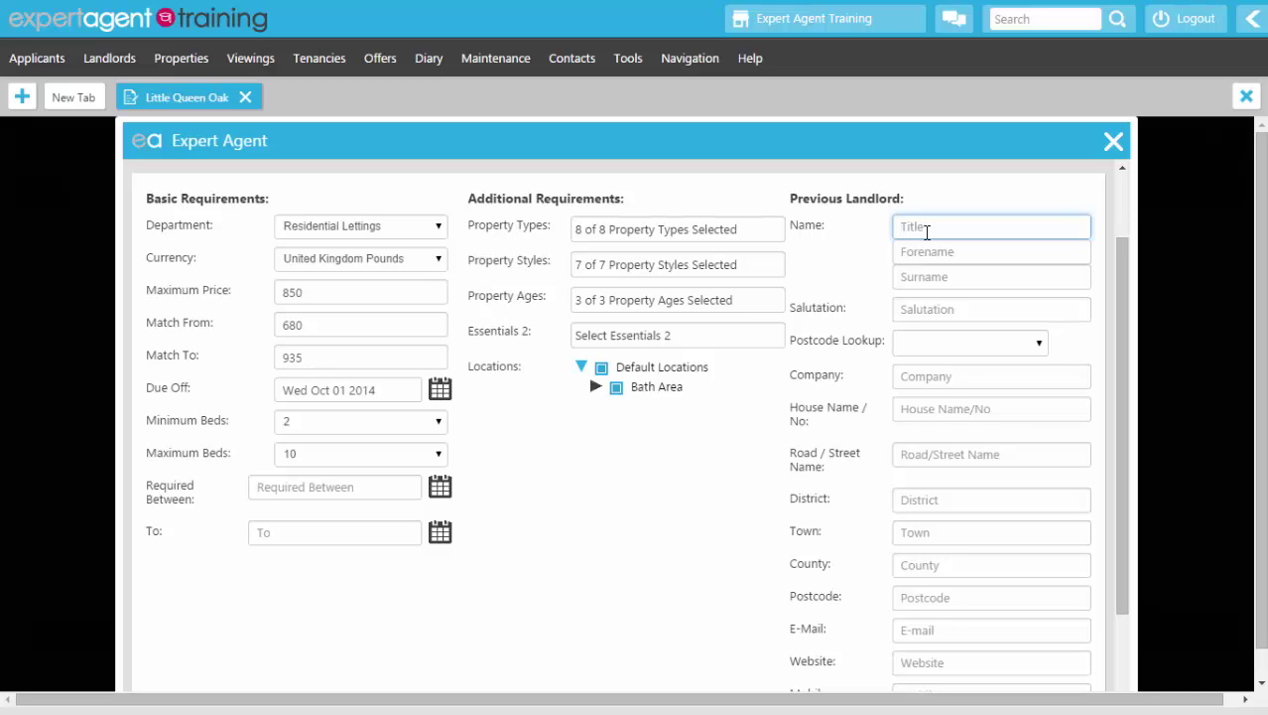
text(Mr)
key(Tab)
text(Previousw)
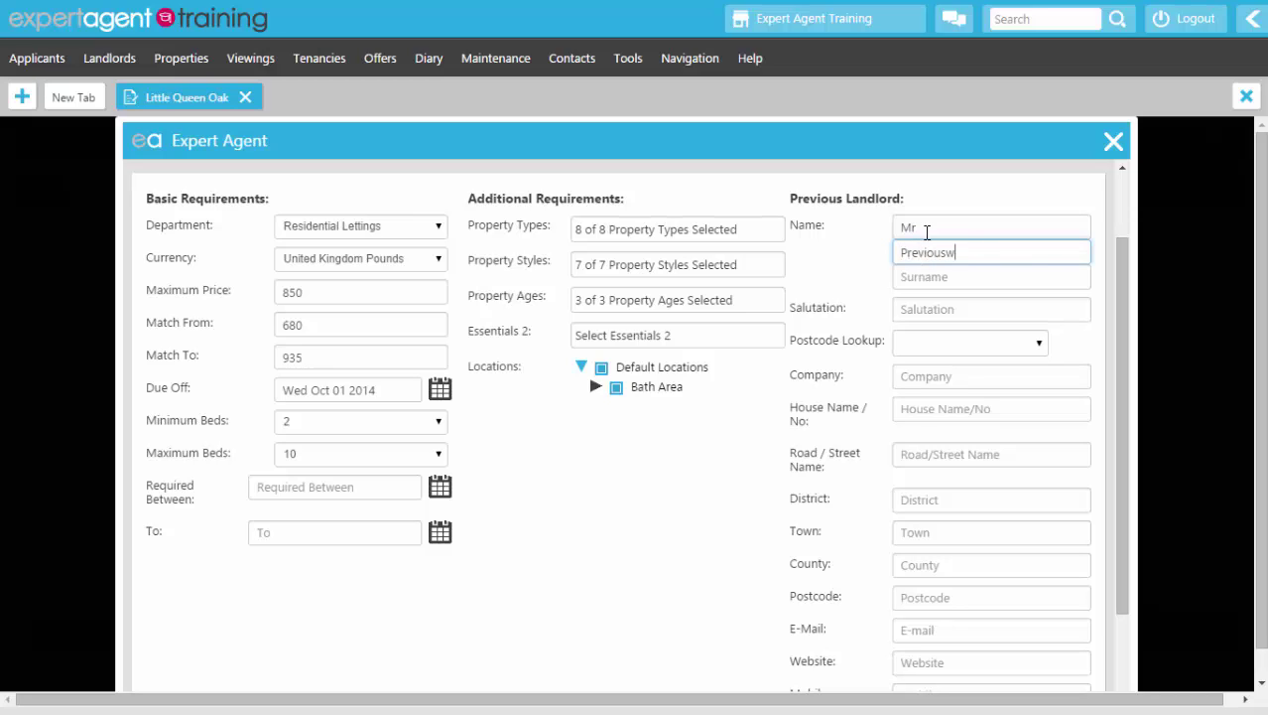
key(BackSpace)
key(Tab)
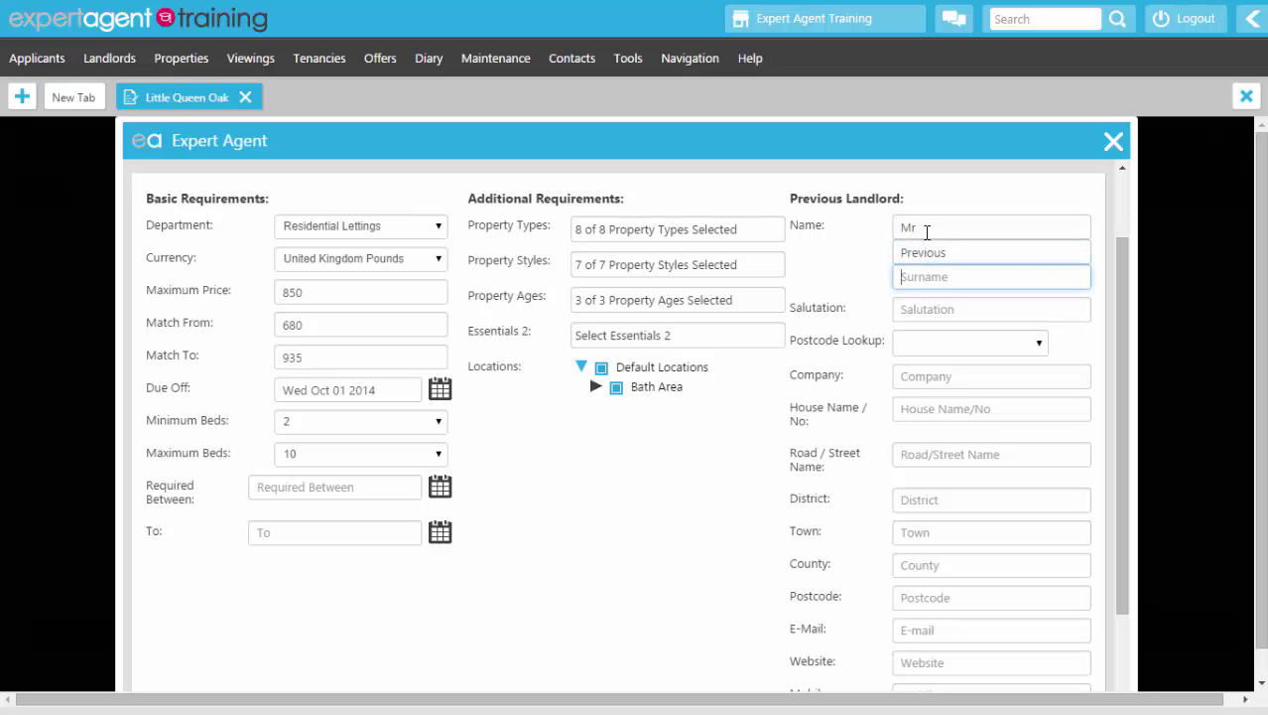
text(Landlord)
key(Tab)
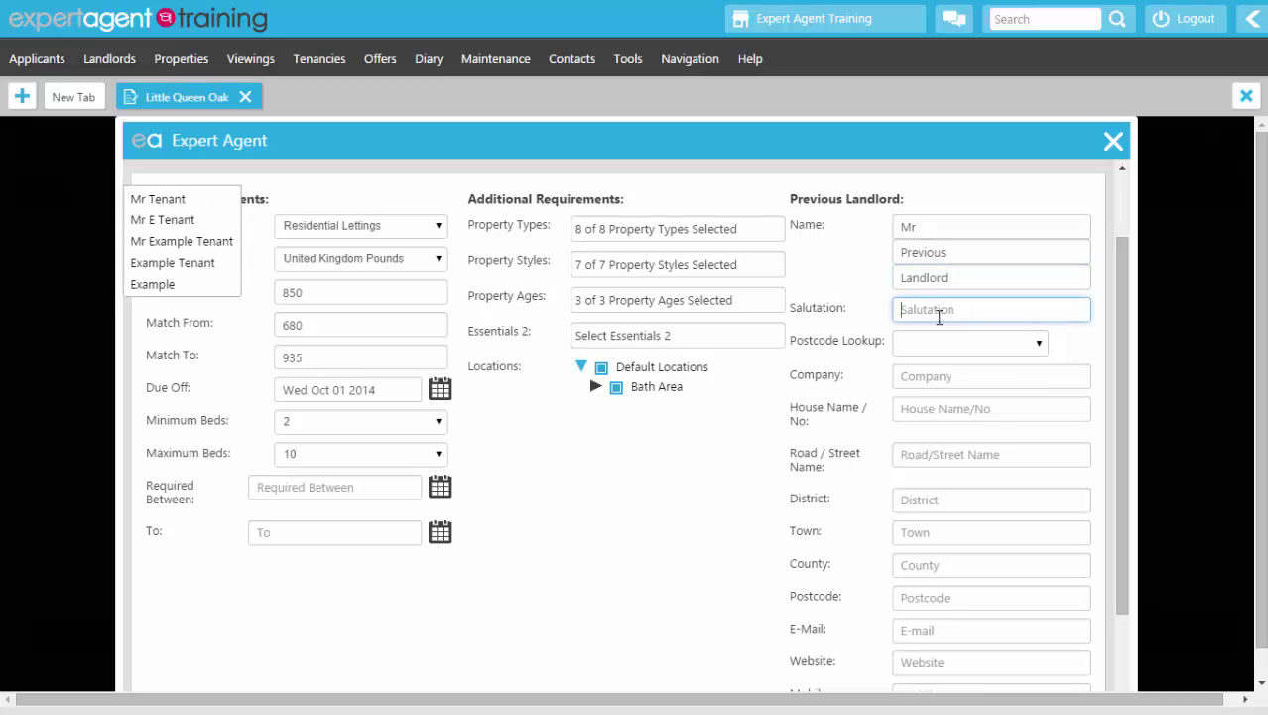
text(Mr P Landlord)
Step: Look up the previous landlord's address by postcode and pick the matching result
click(948, 340)
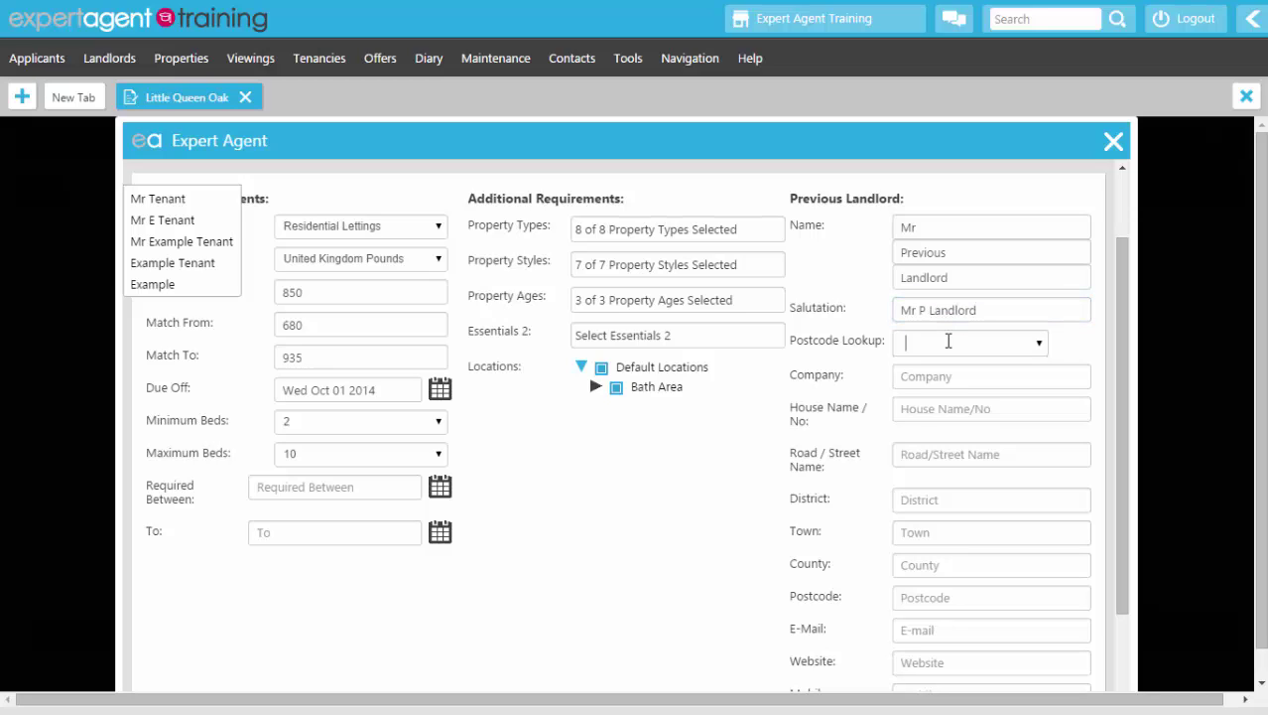
text(ba11 )
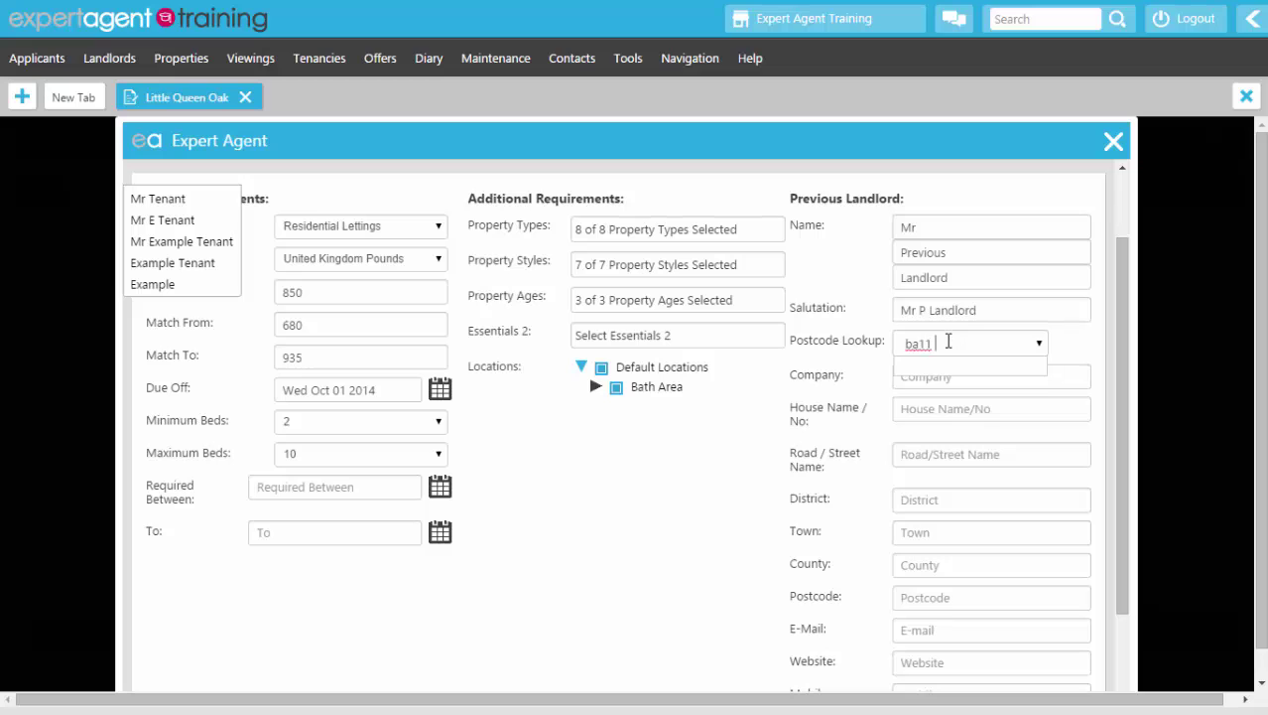
text(1ej)
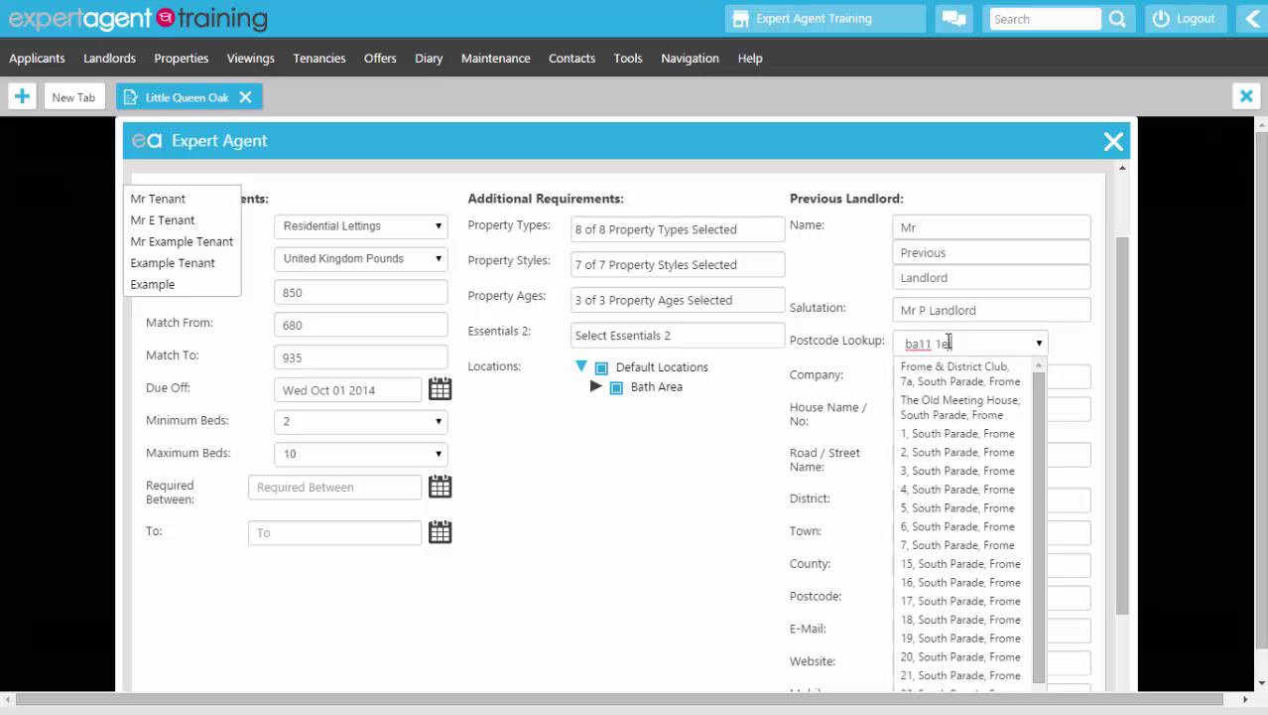
click(971, 437)
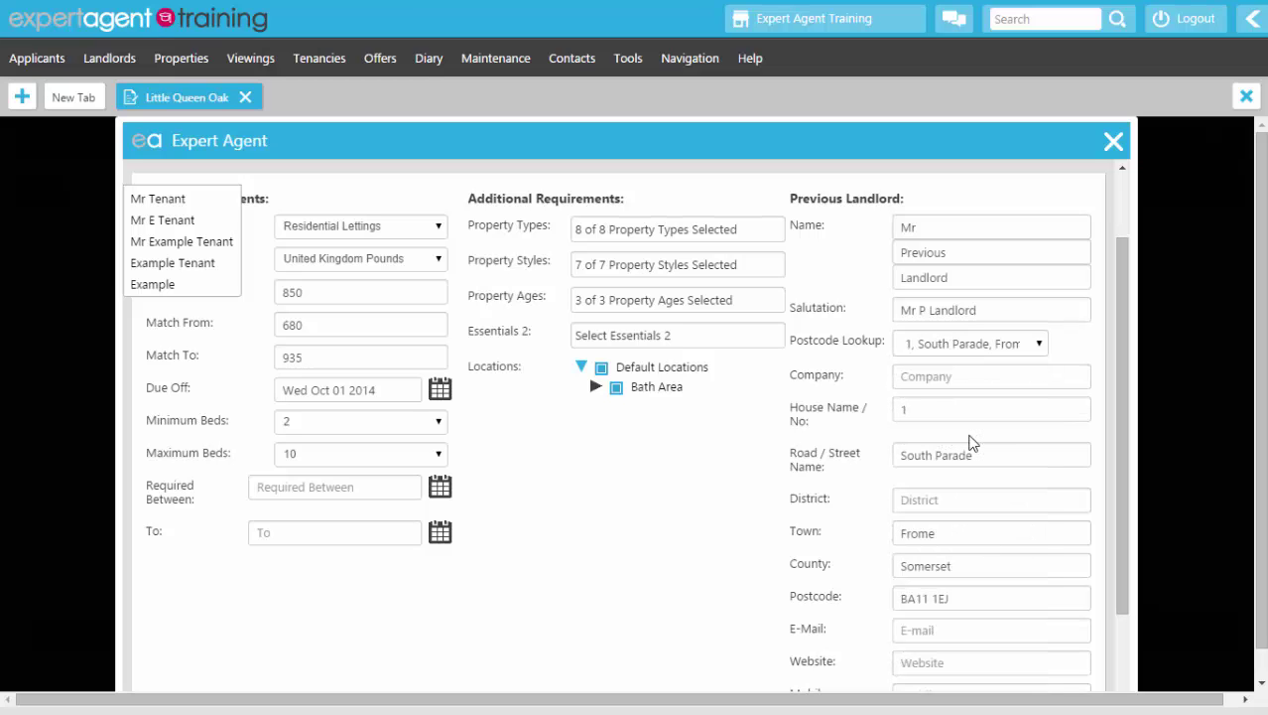
Step: Fill in the previous landlord's e-mail address and mobile, work and home phone numbers
scroll(969, 442, down, 1)
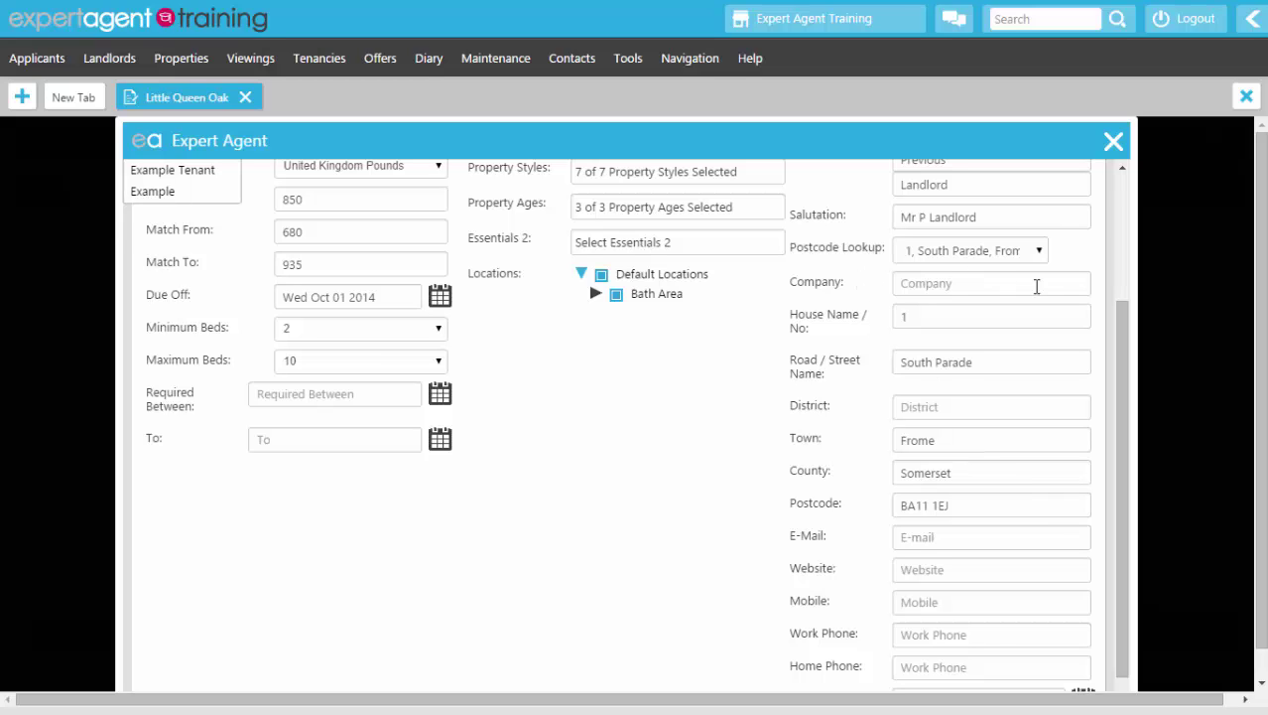
scroll(1038, 278, down, 1)
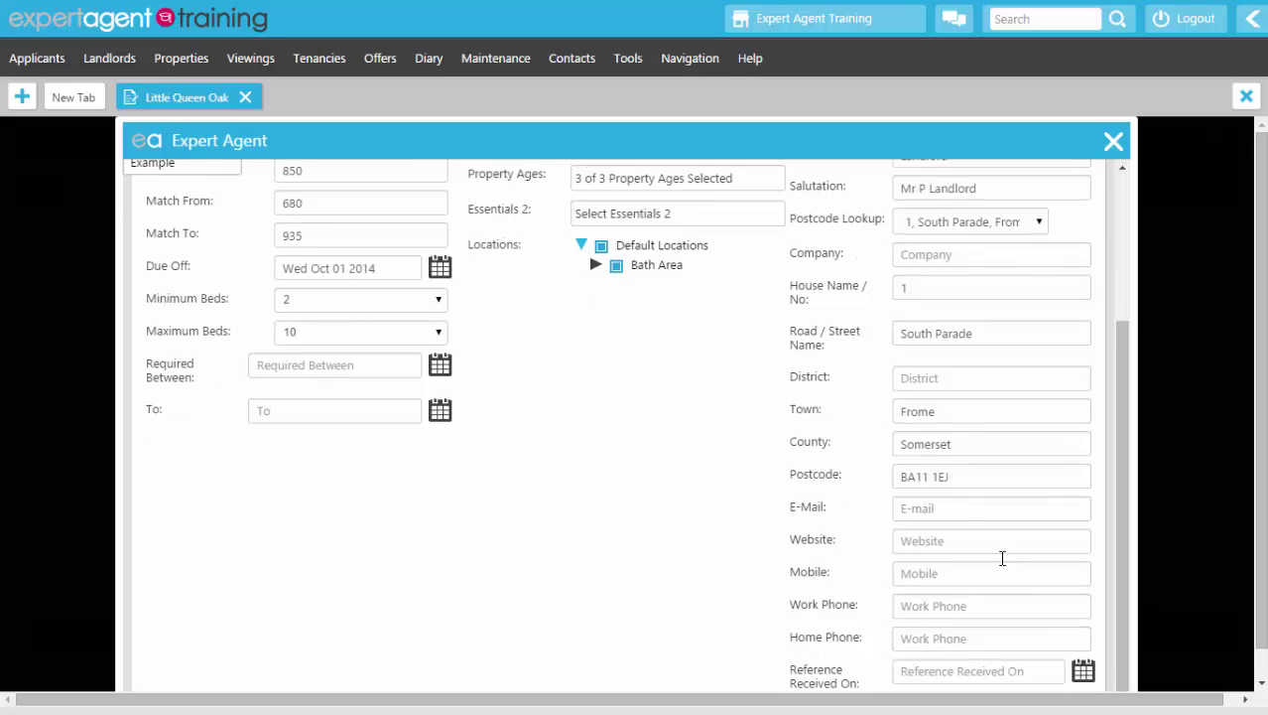
click(965, 507)
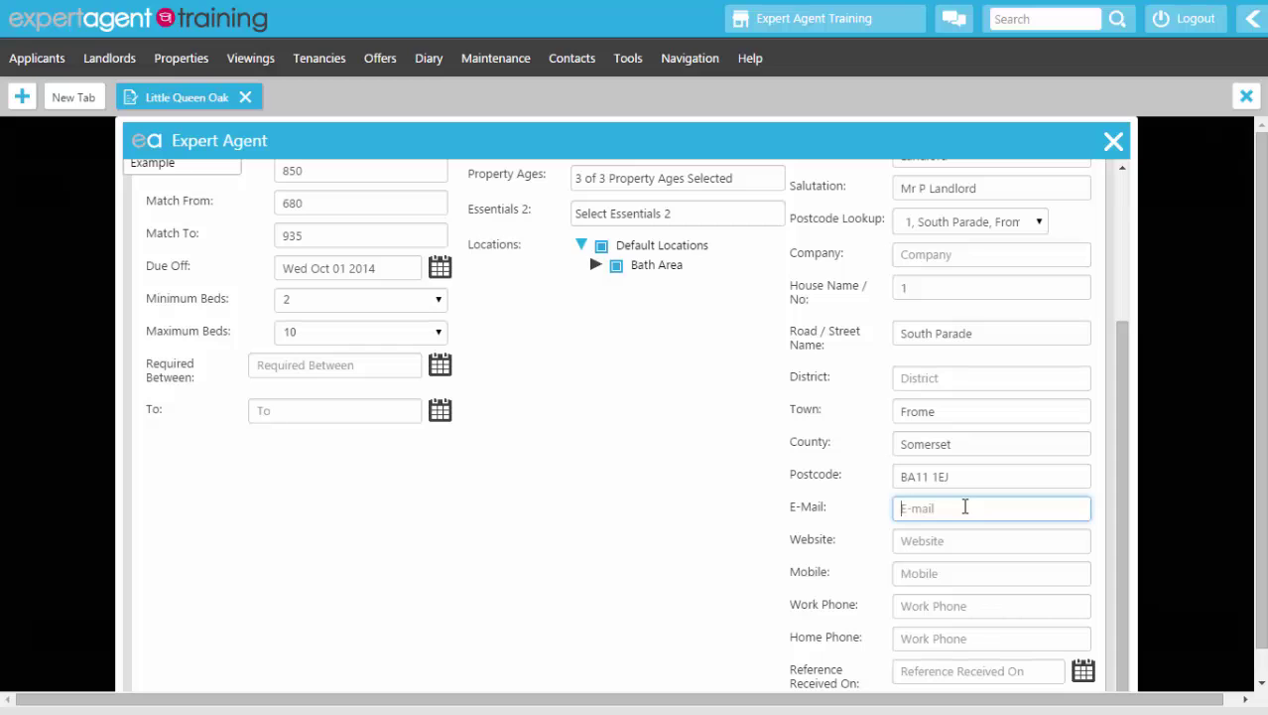
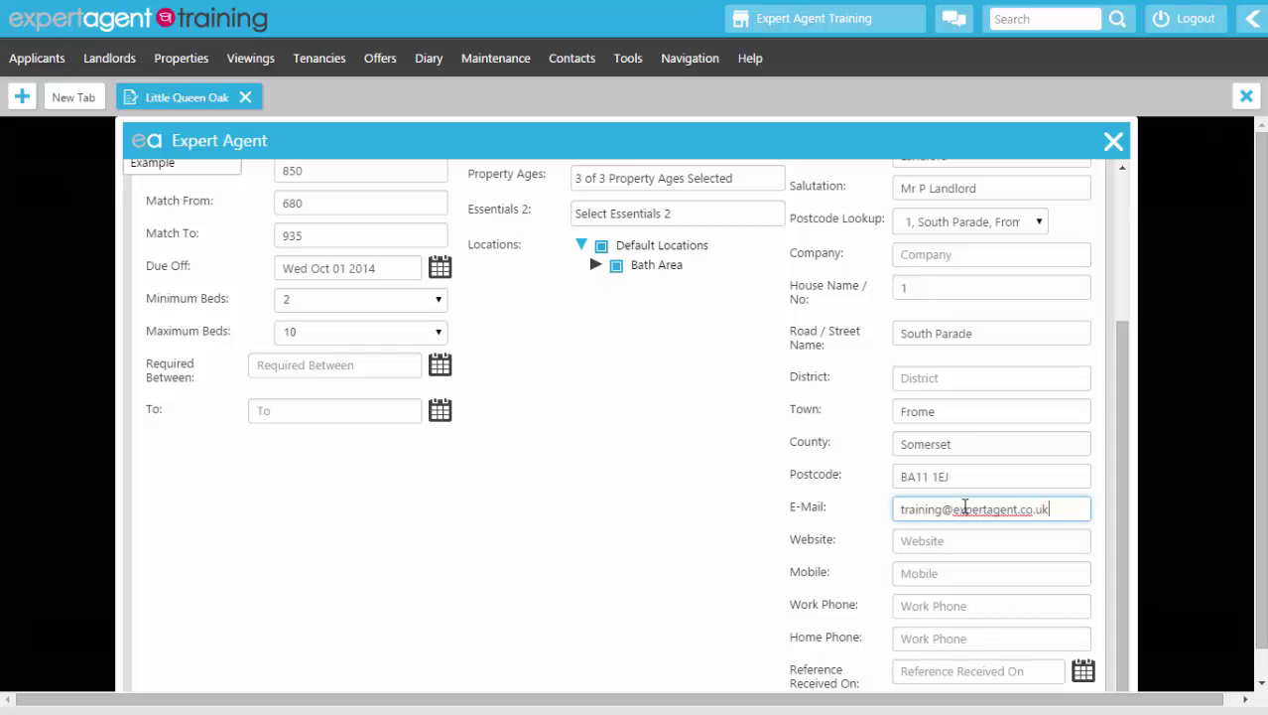
key(Tab)
key(Tab)
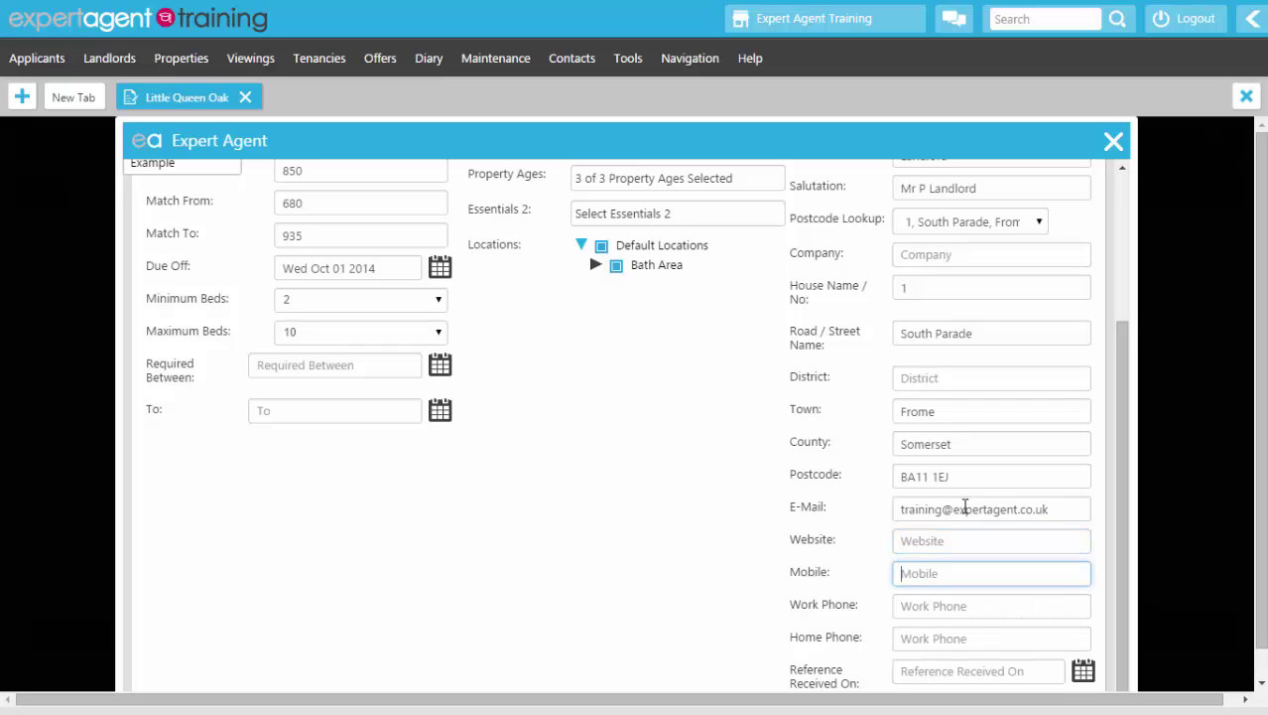
text(07777 777777)
key(Tab)
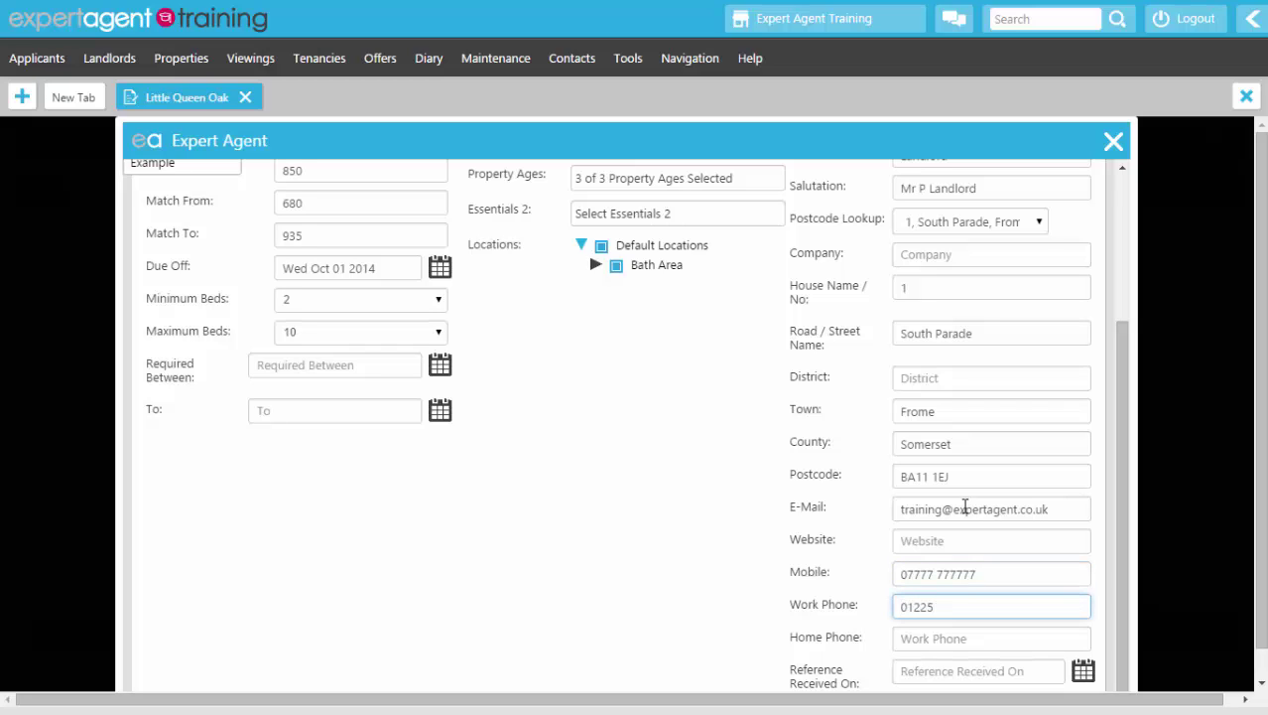
key(Tab)
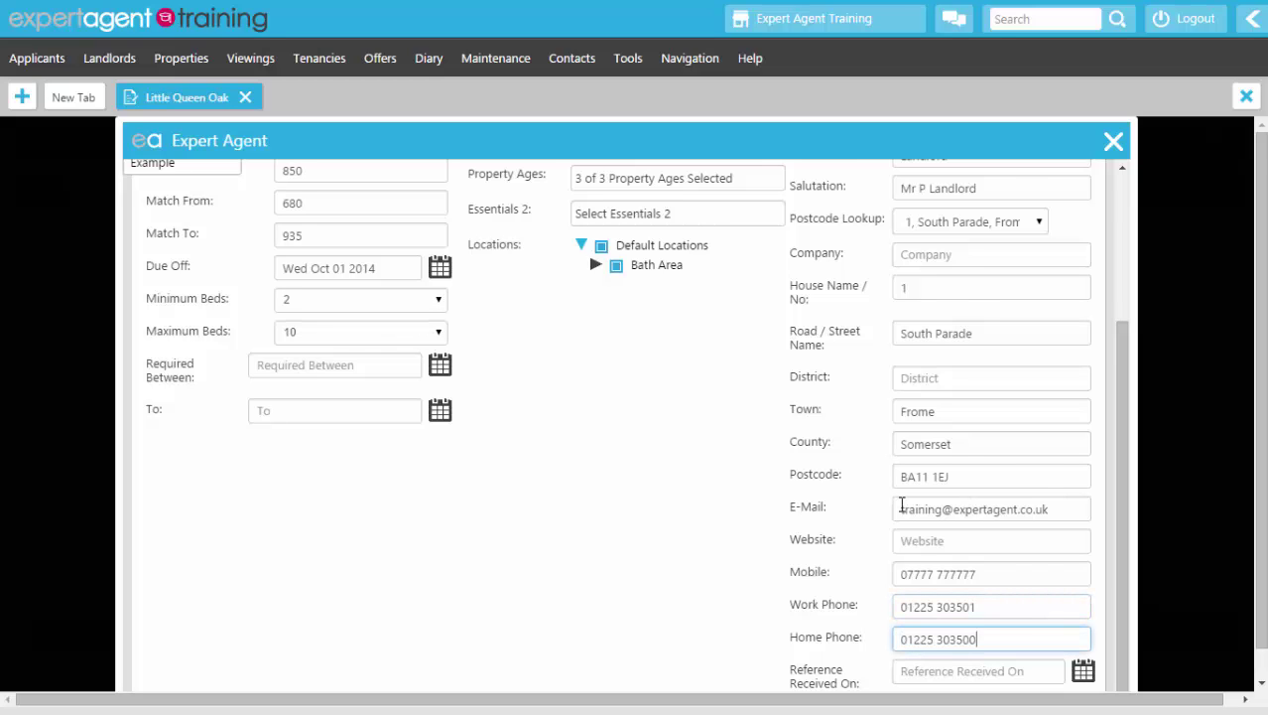
scroll(965, 507, down, 1)
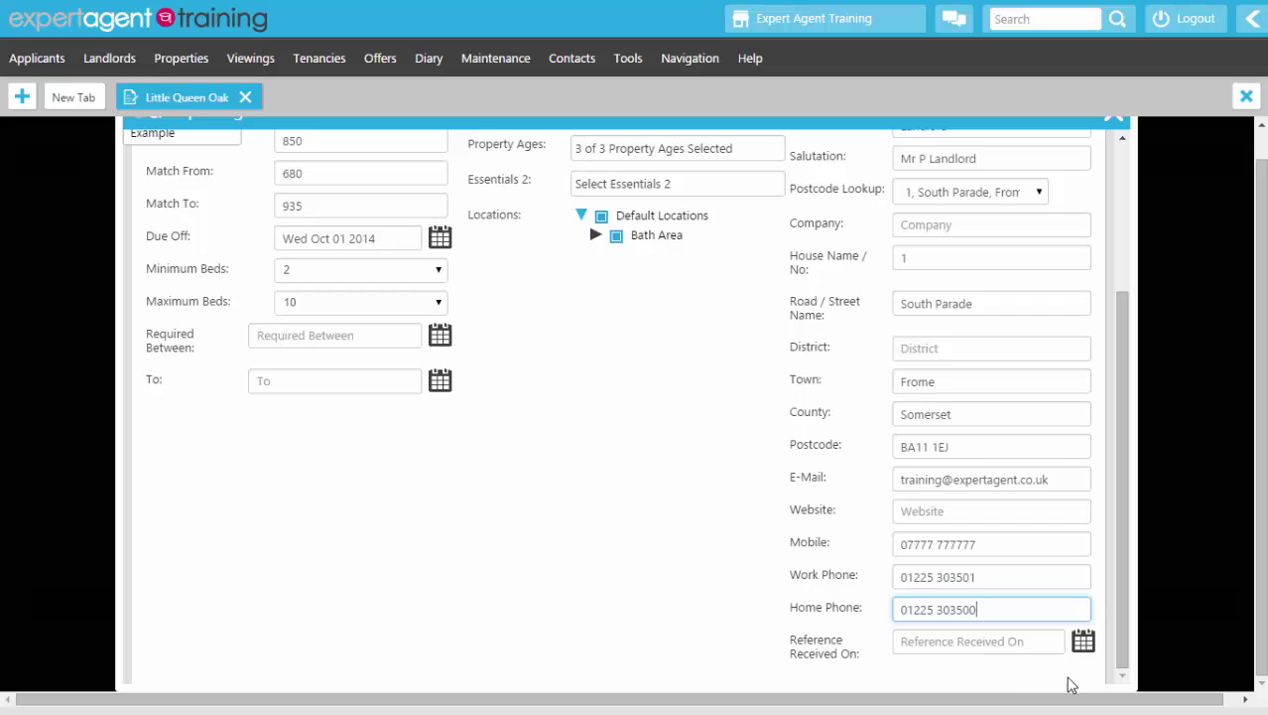
Step: Set Reference Received On to 16 April 2014 using the date picker
click(1083, 641)
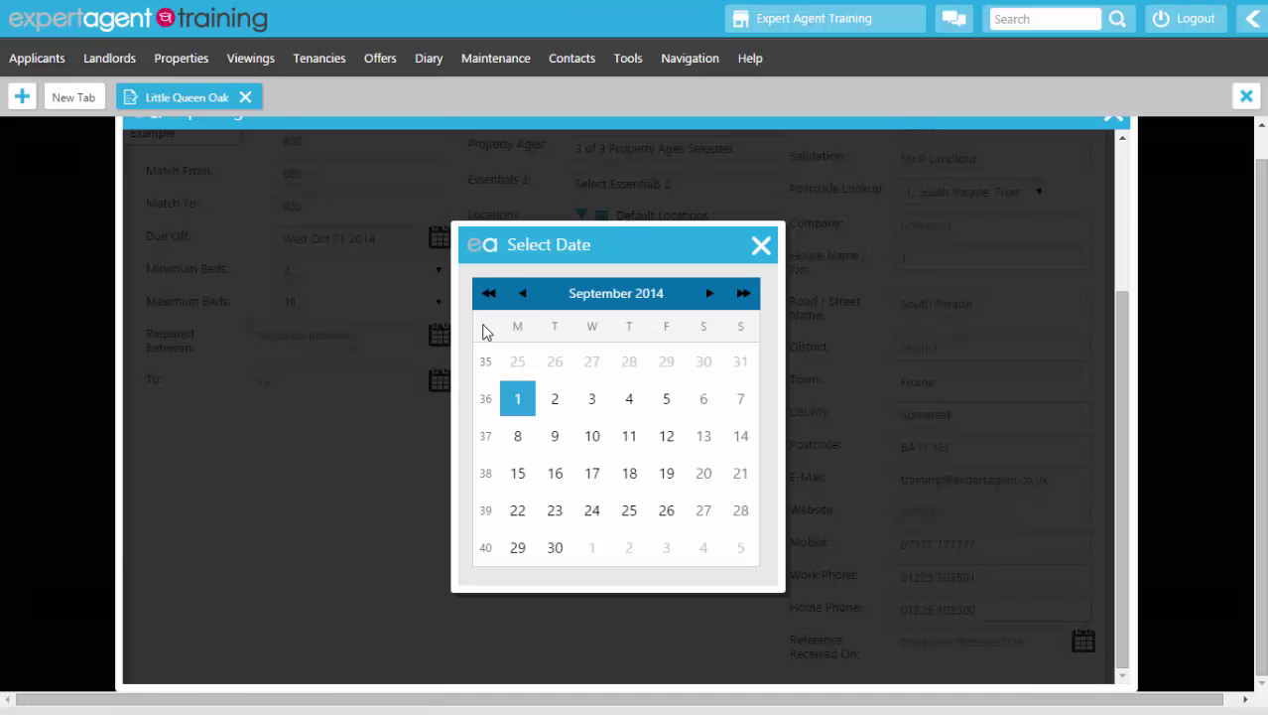
click(522, 294)
click(522, 294)
click(522, 293)
click(522, 294)
click(522, 293)
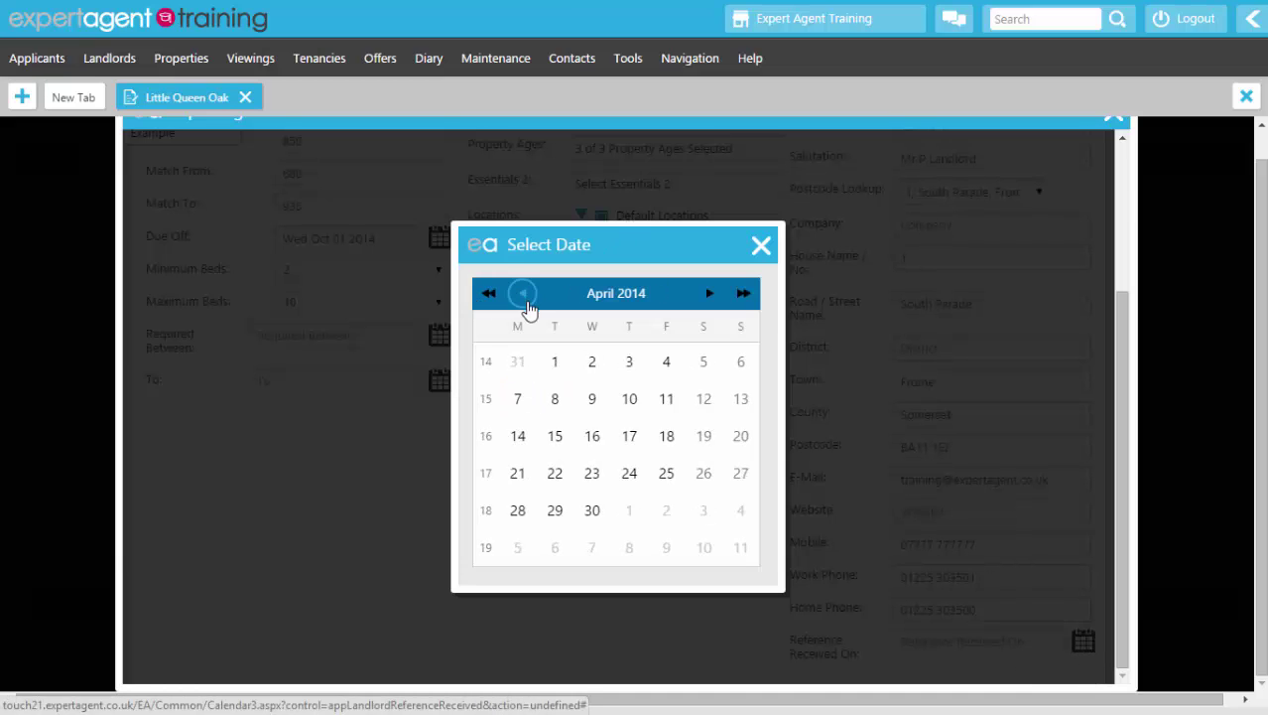
click(597, 436)
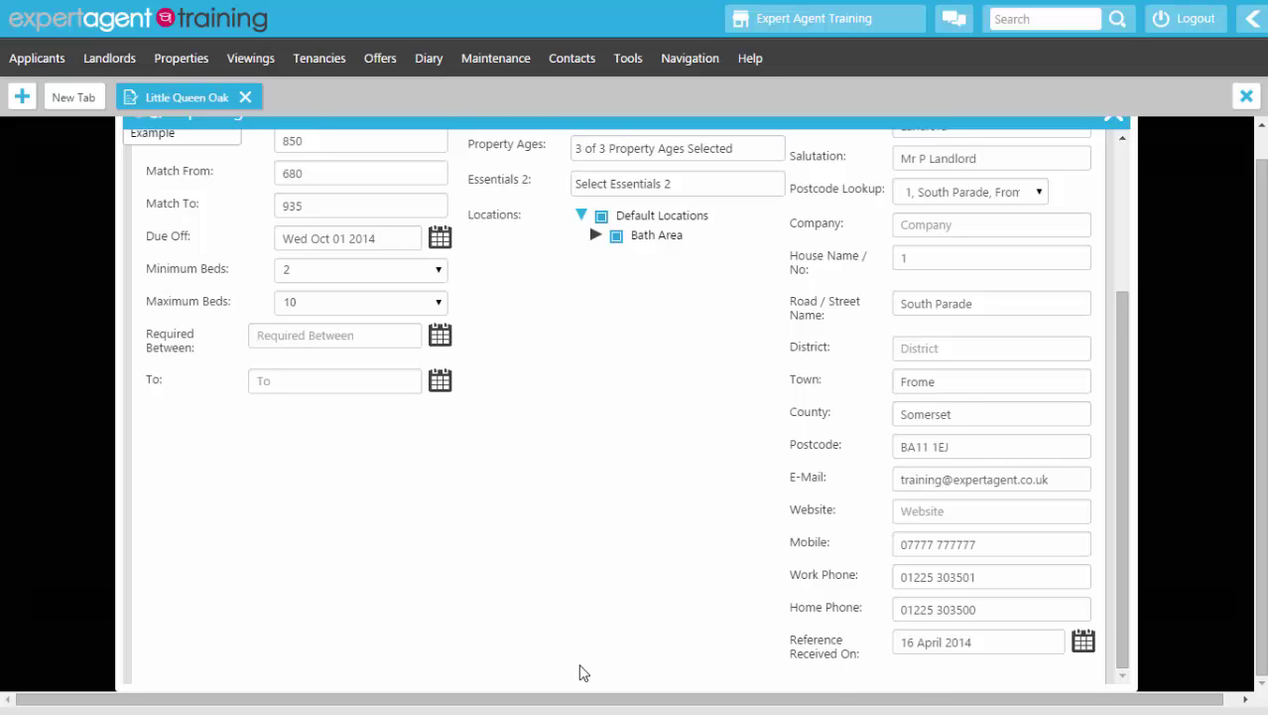
scroll(583, 673, up, 5)
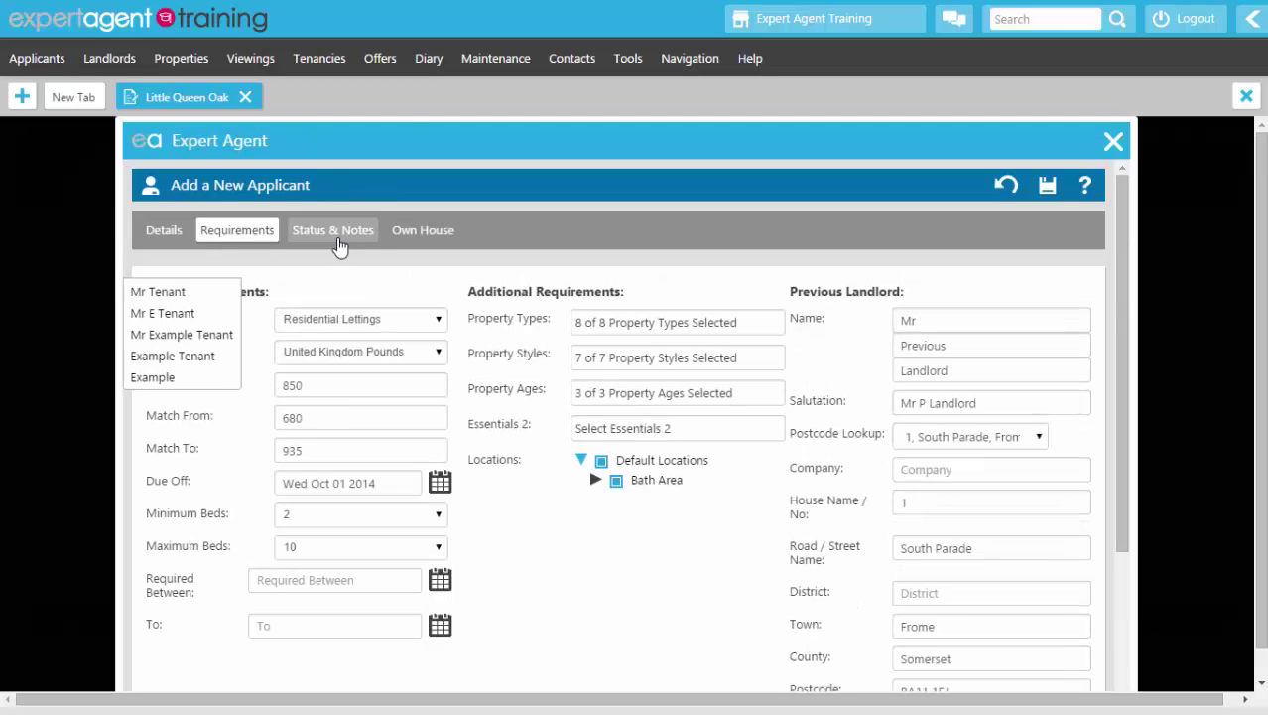
Step: On Status & Notes, set current position In Rented, working status Full Time and pets None
click(336, 241)
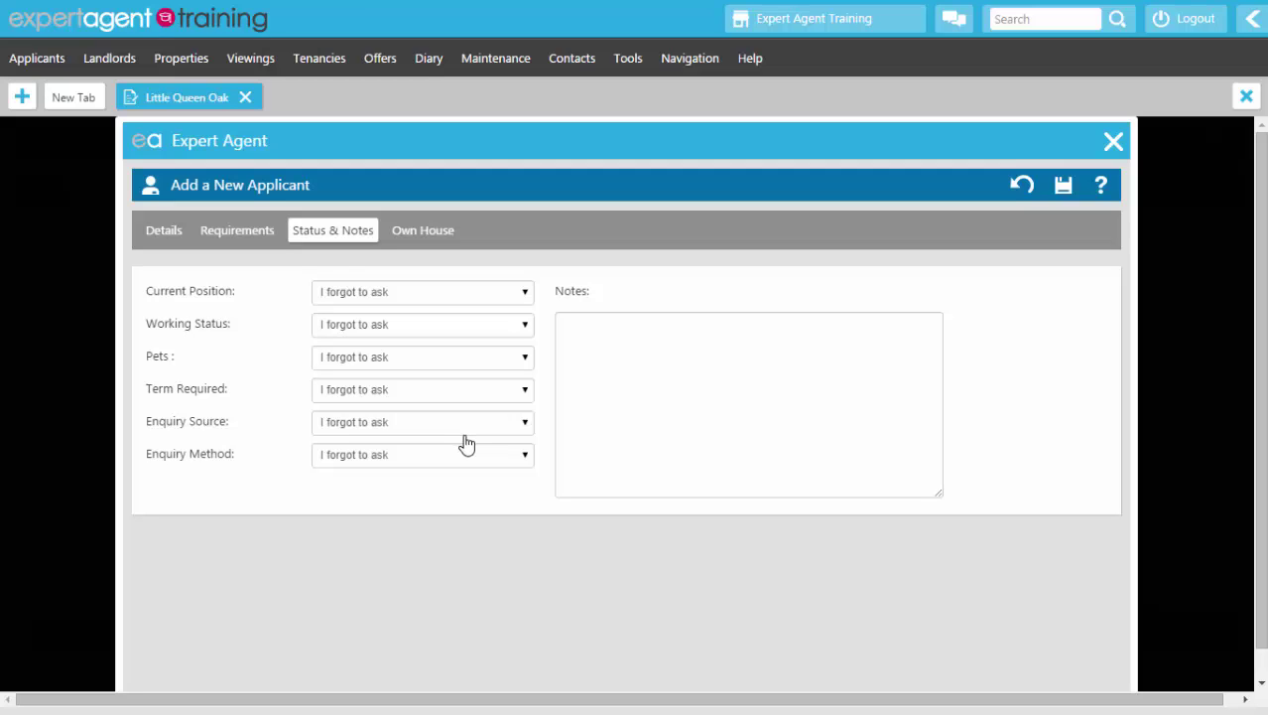
click(398, 294)
click(390, 326)
click(369, 331)
click(367, 357)
click(368, 358)
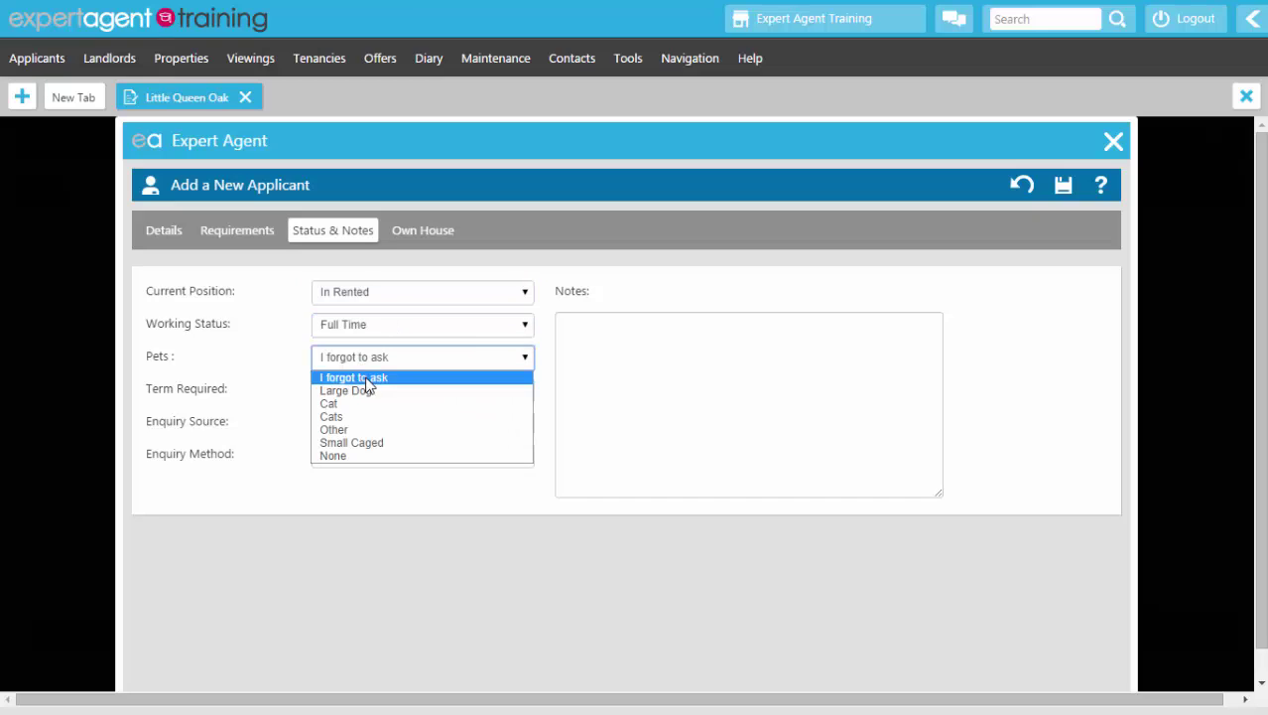
click(368, 456)
Step: Set term required to 6 Months, enquiry source Window Card and enquiry method Email
click(362, 394)
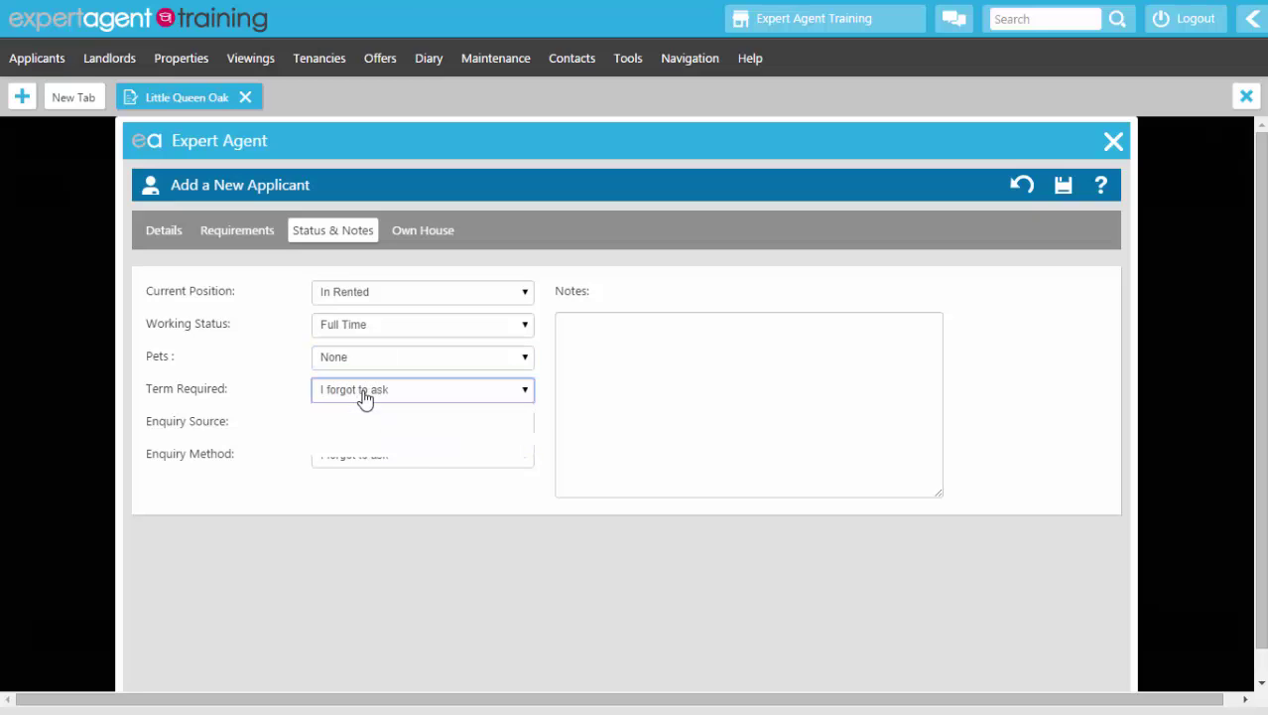
click(351, 425)
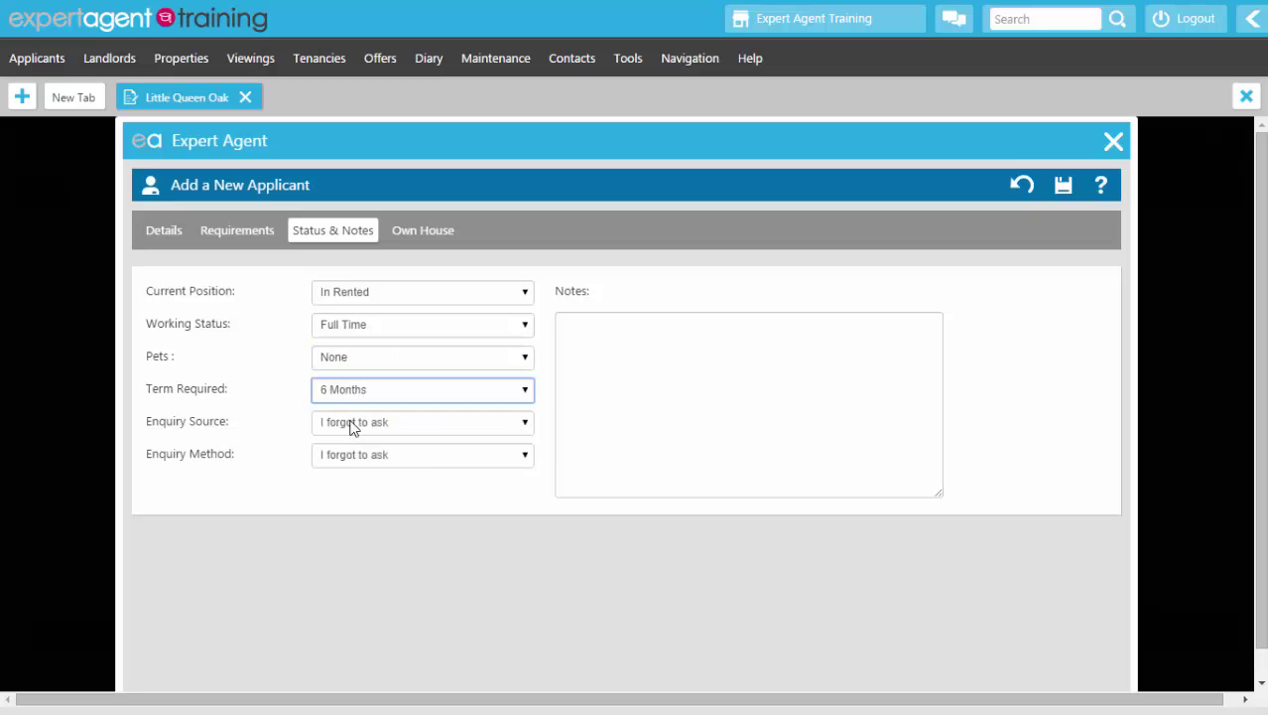
click(342, 424)
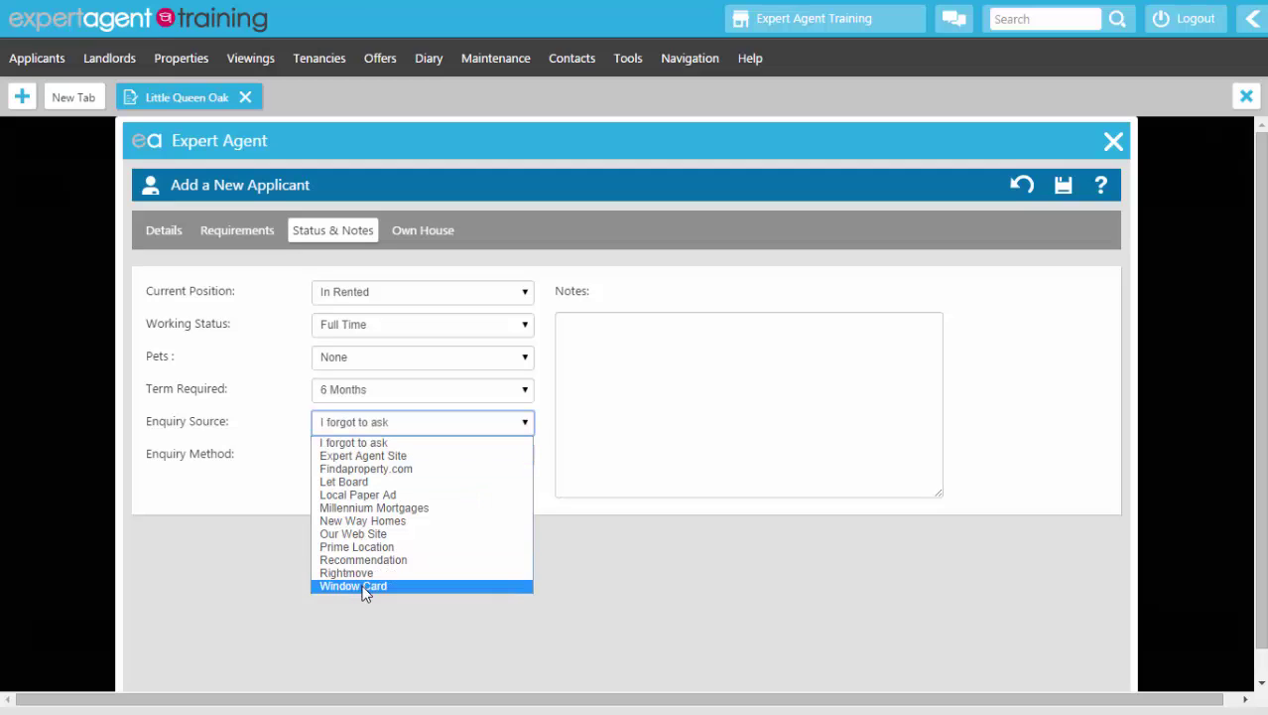
click(359, 587)
click(337, 458)
click(335, 501)
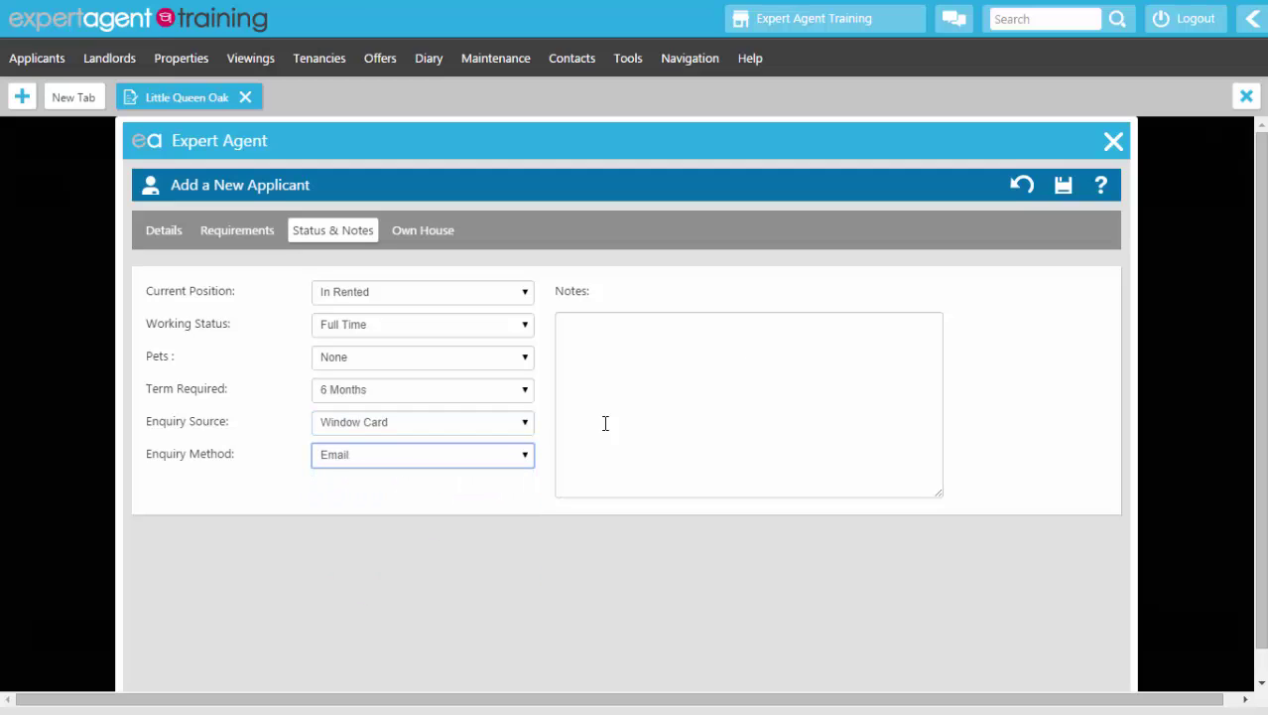
click(776, 359)
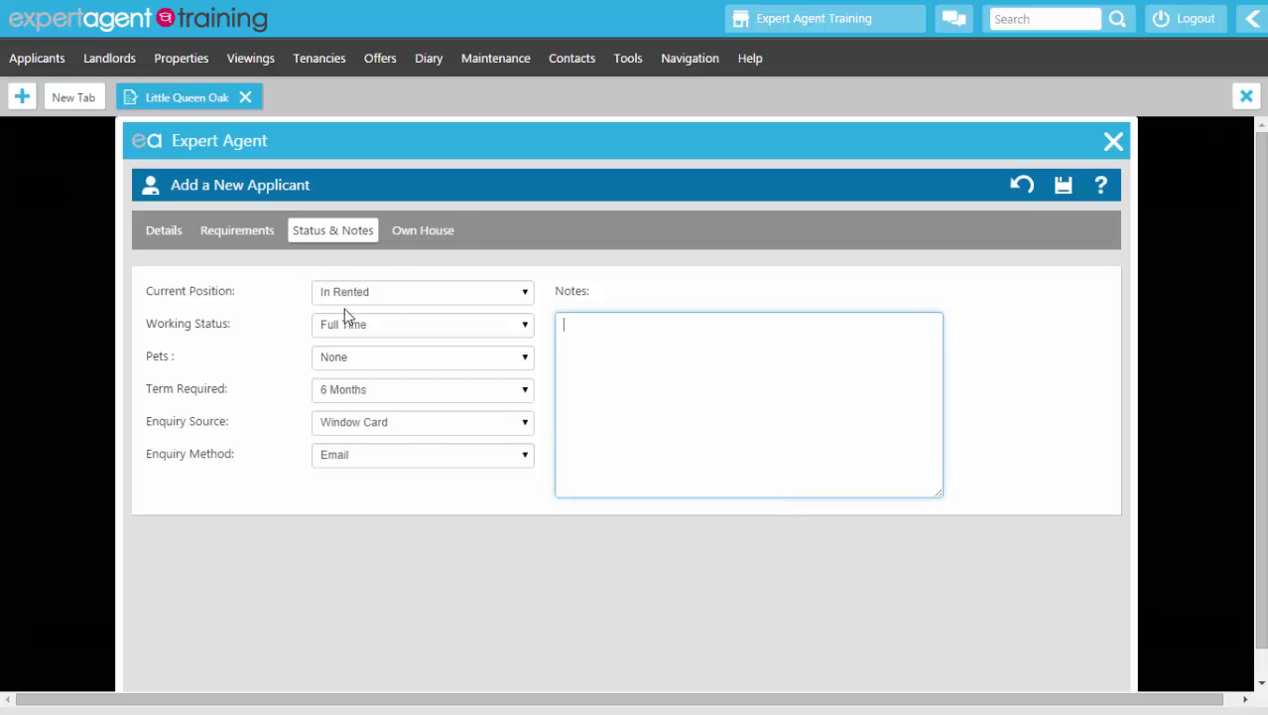
click(416, 234)
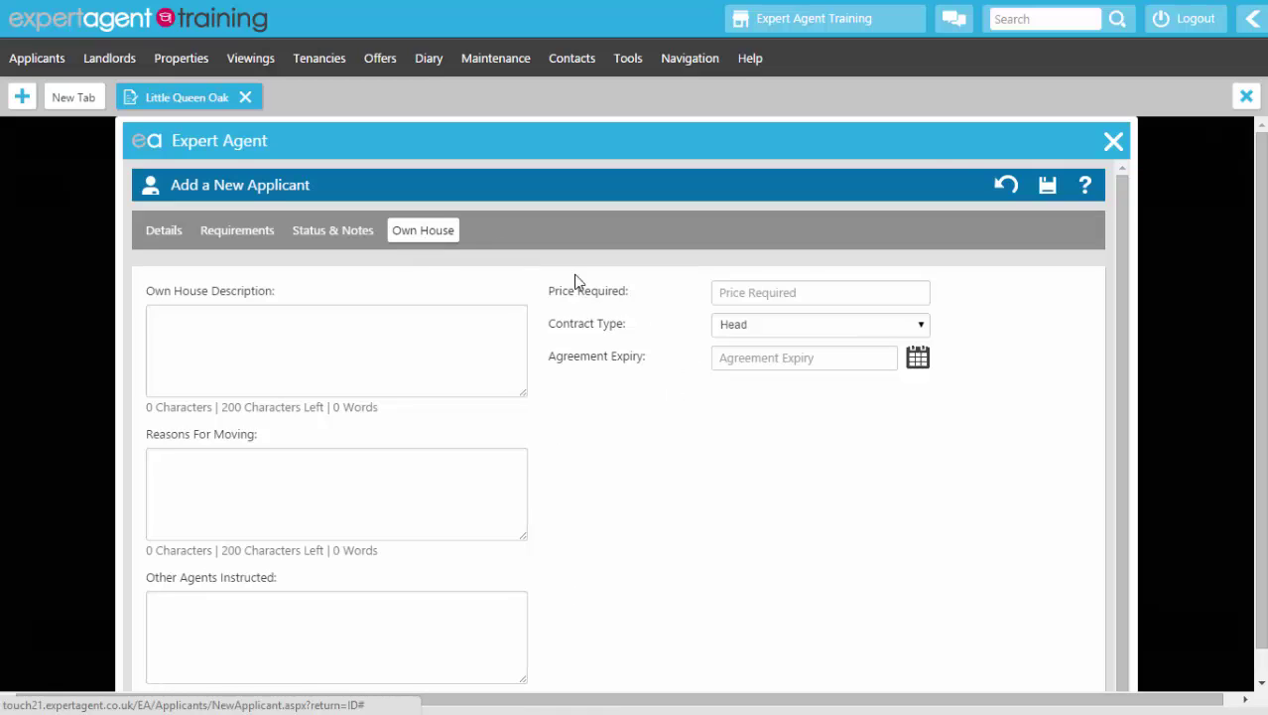
Step: Save the new applicant record so it becomes the selected tenant
click(1047, 187)
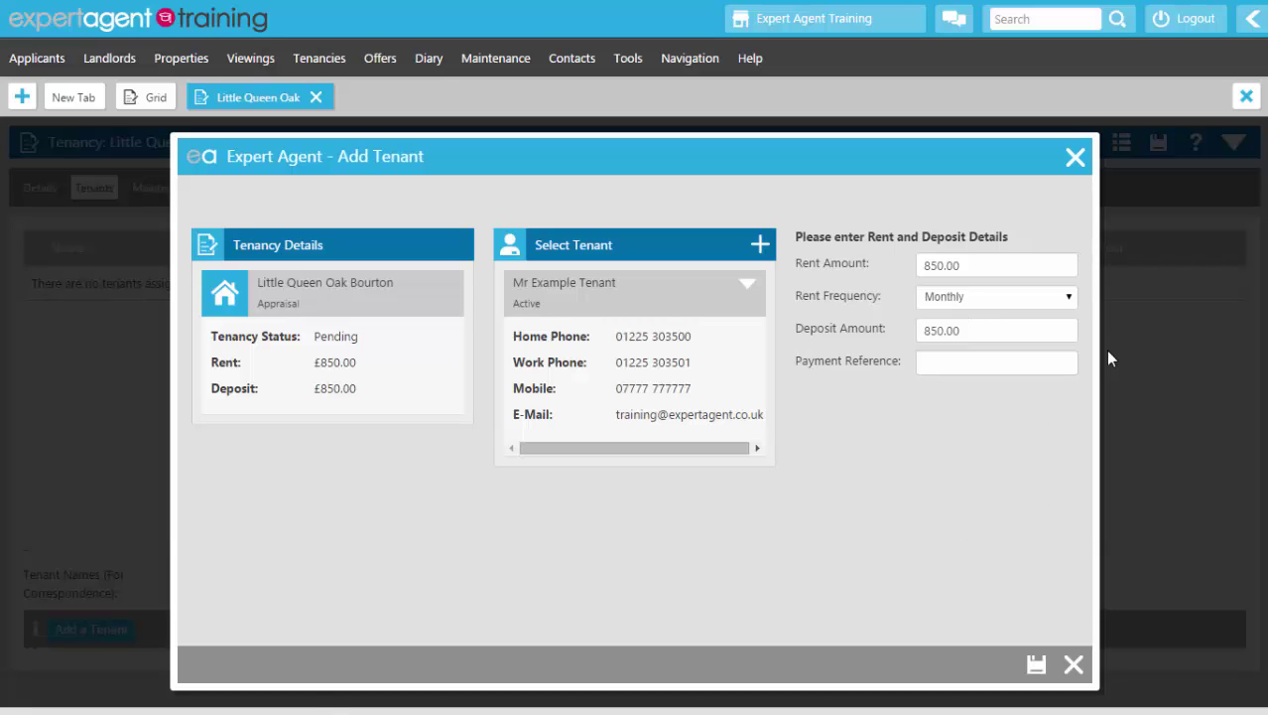
Step: Enter payment reference RENTLQO and save the tenant onto the tenancy
click(942, 361)
text(RENT)
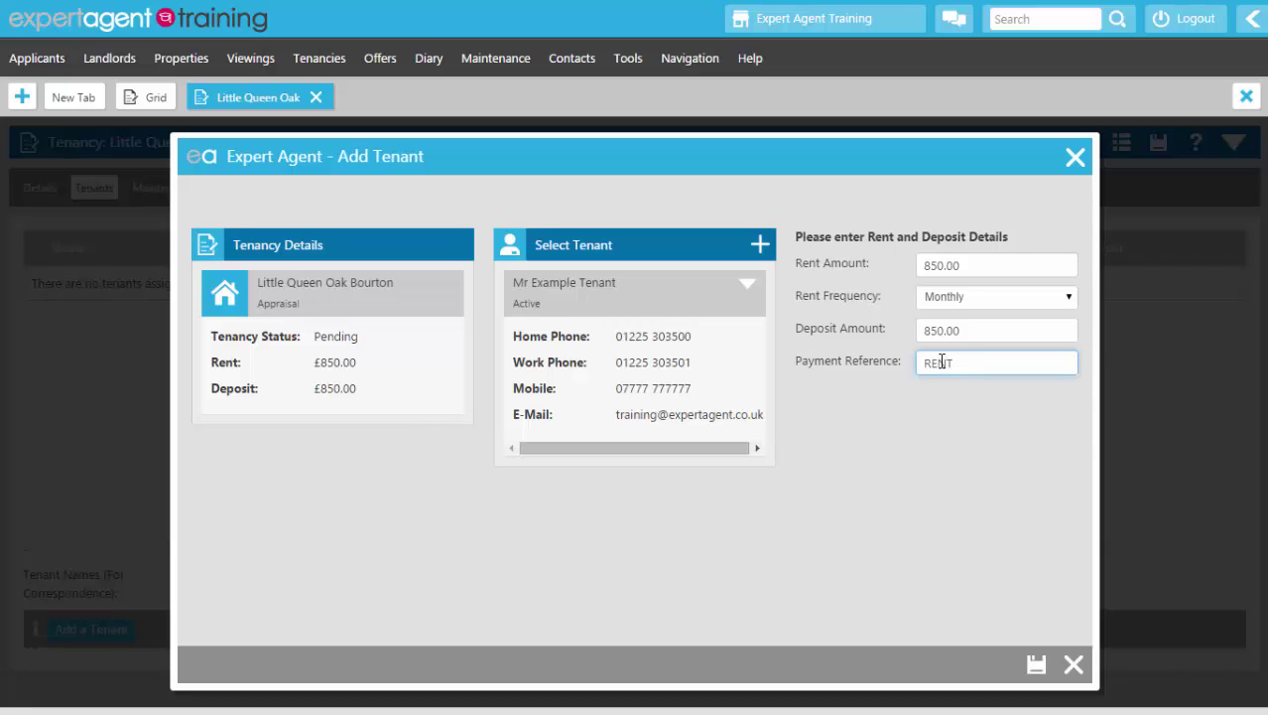
text(LQO)
click(1034, 663)
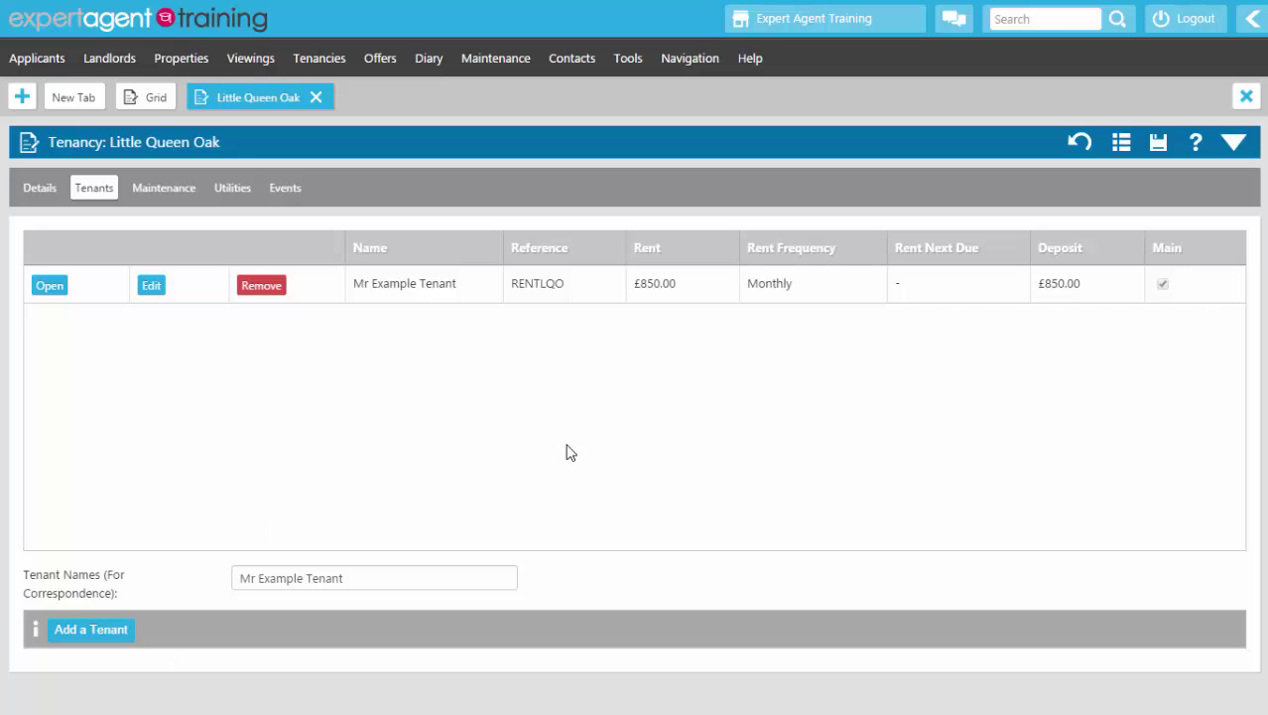
Step: Mark the Little Queen Oak tenancy as Let from the header's Change Status menu
right_click(340, 136)
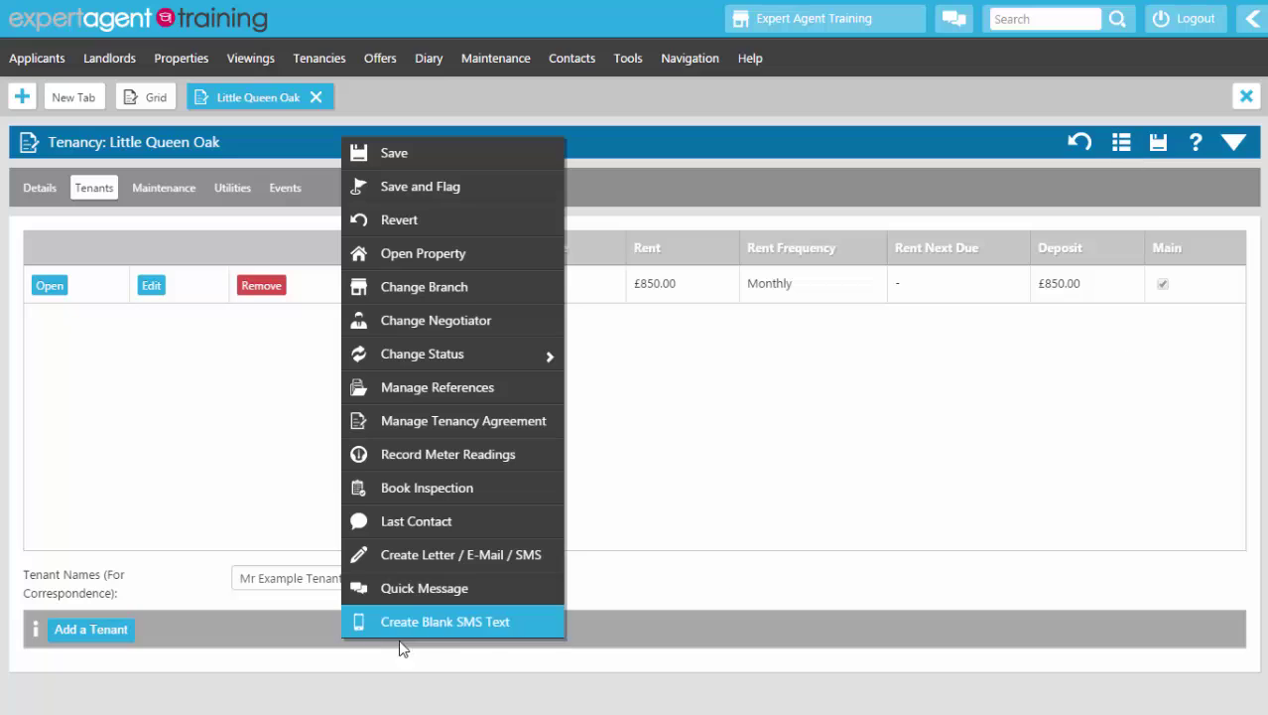
mouse_move(359, 362)
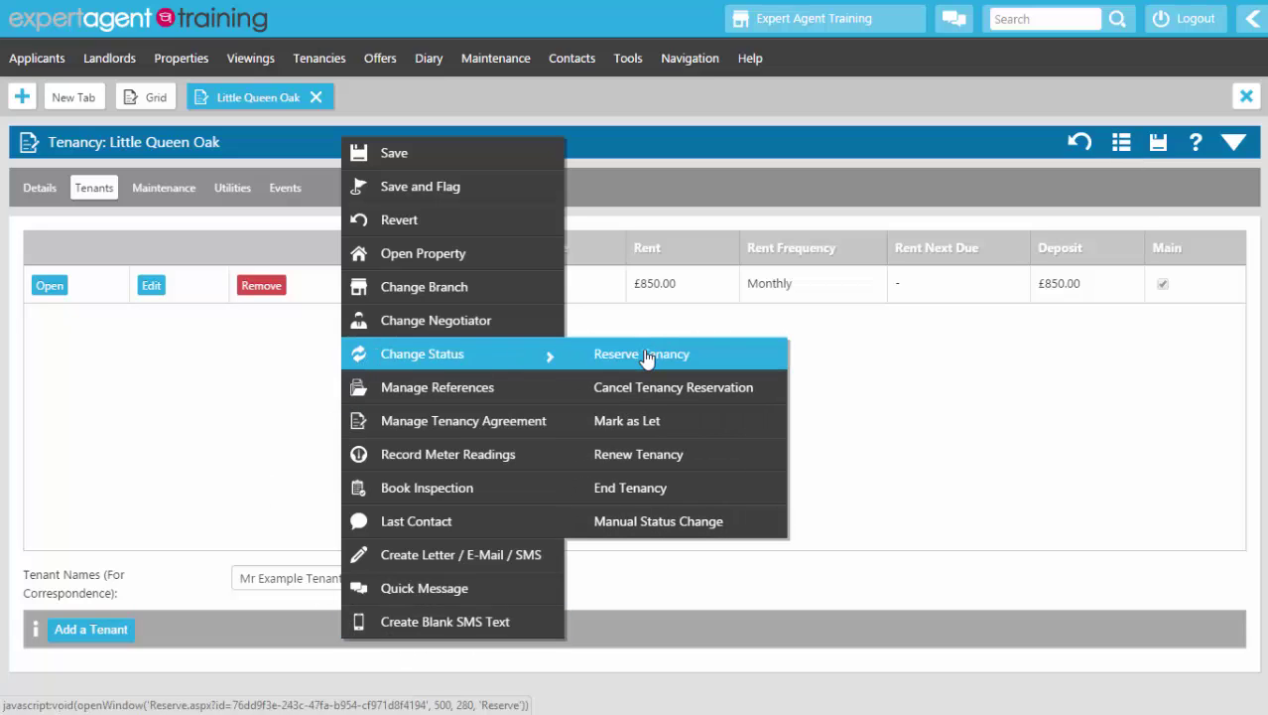
click(631, 419)
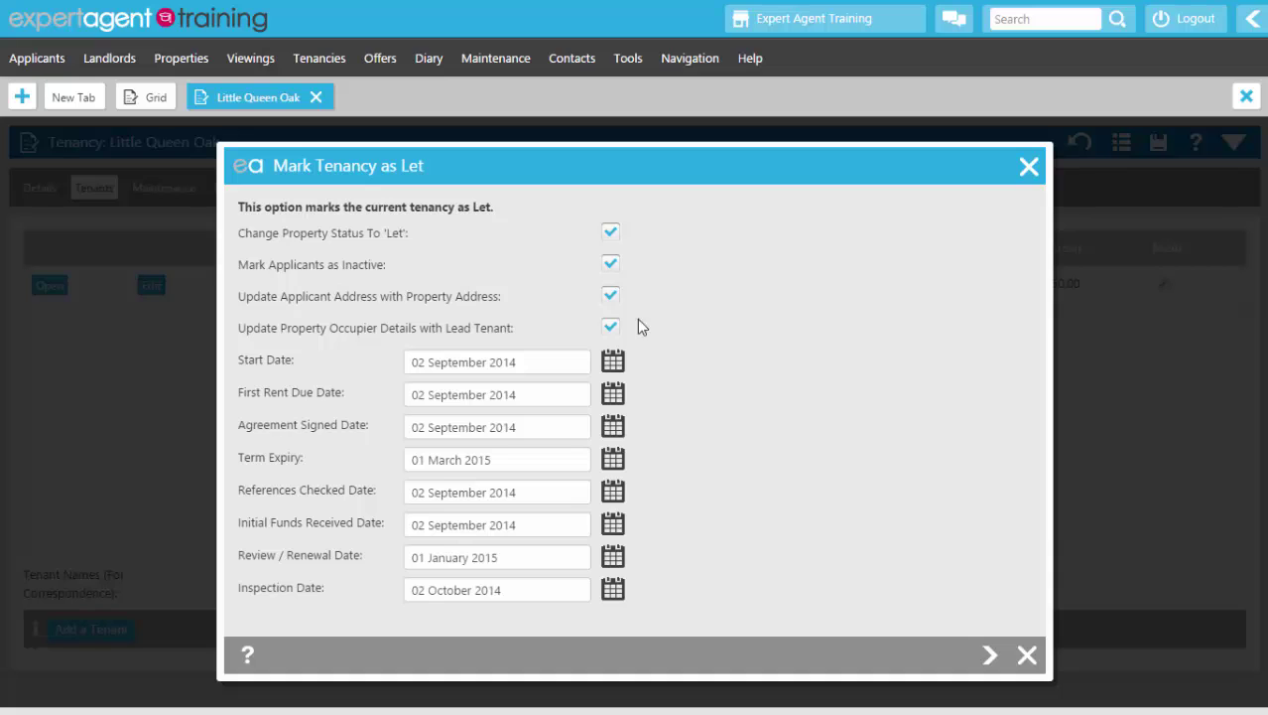
Step: Set the tenancy start and first rent due dates to 01 May 2014
click(615, 361)
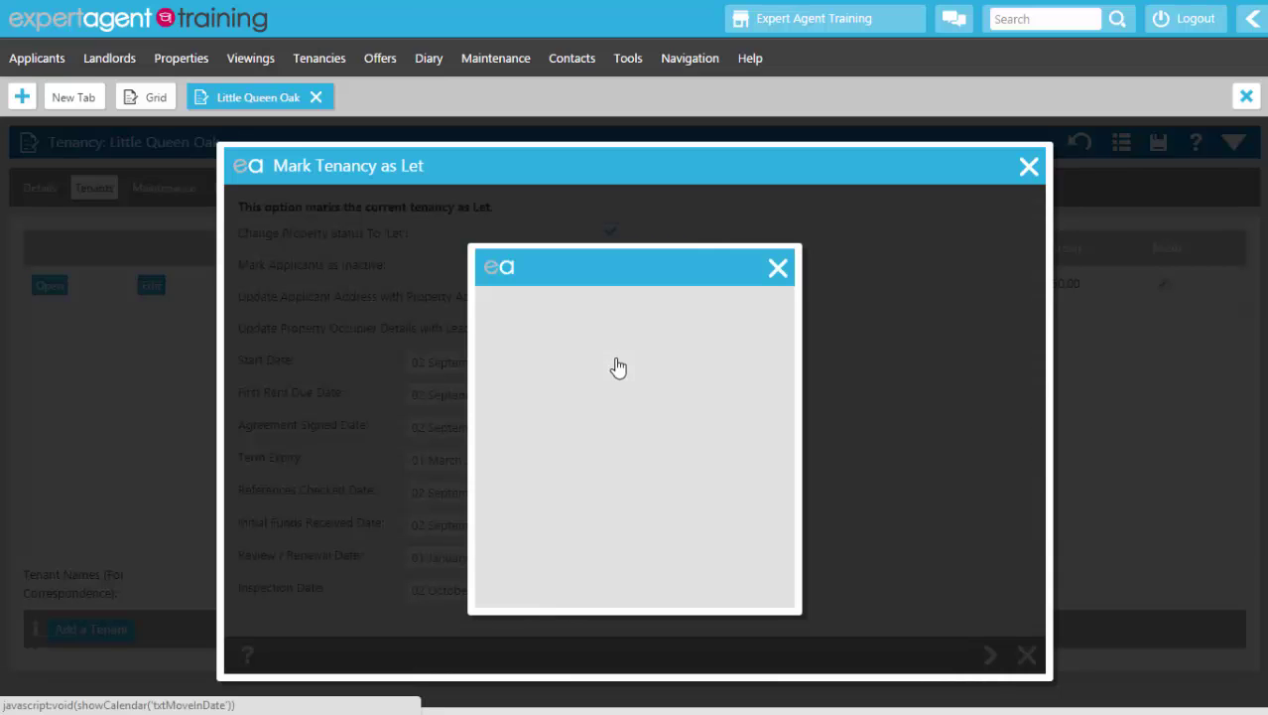
click(539, 316)
click(539, 317)
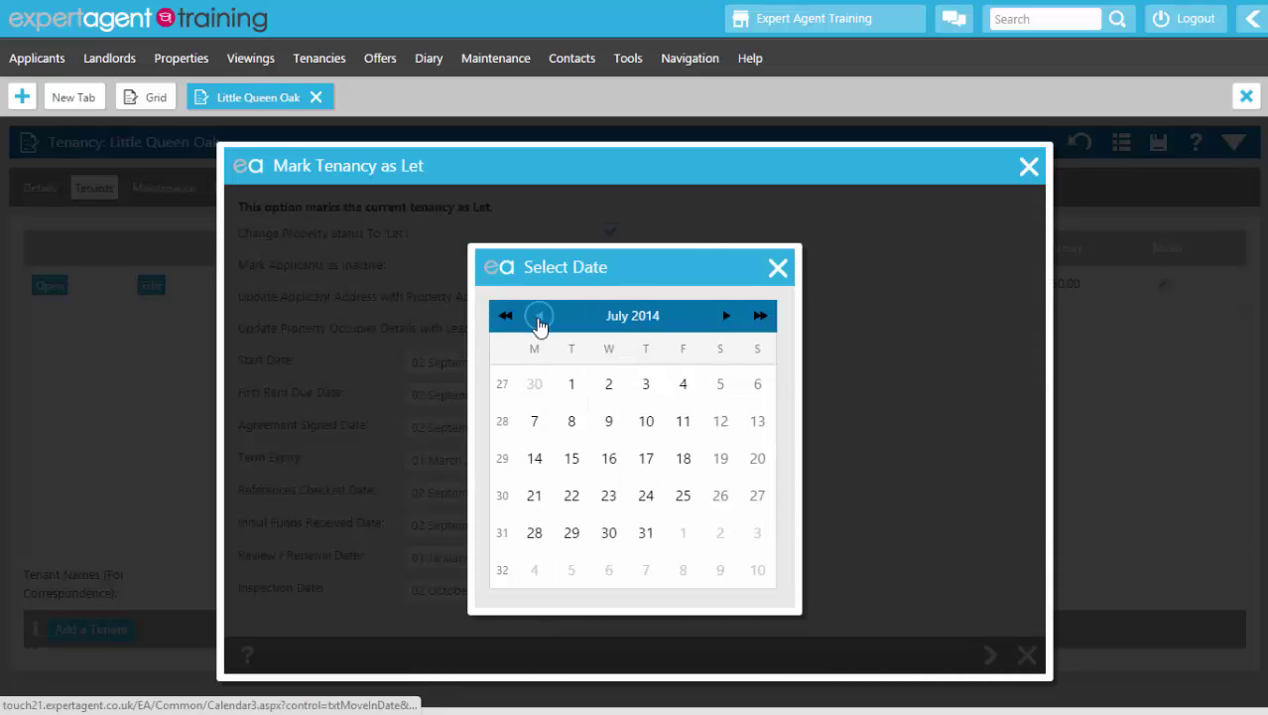
click(539, 316)
click(539, 316)
click(646, 383)
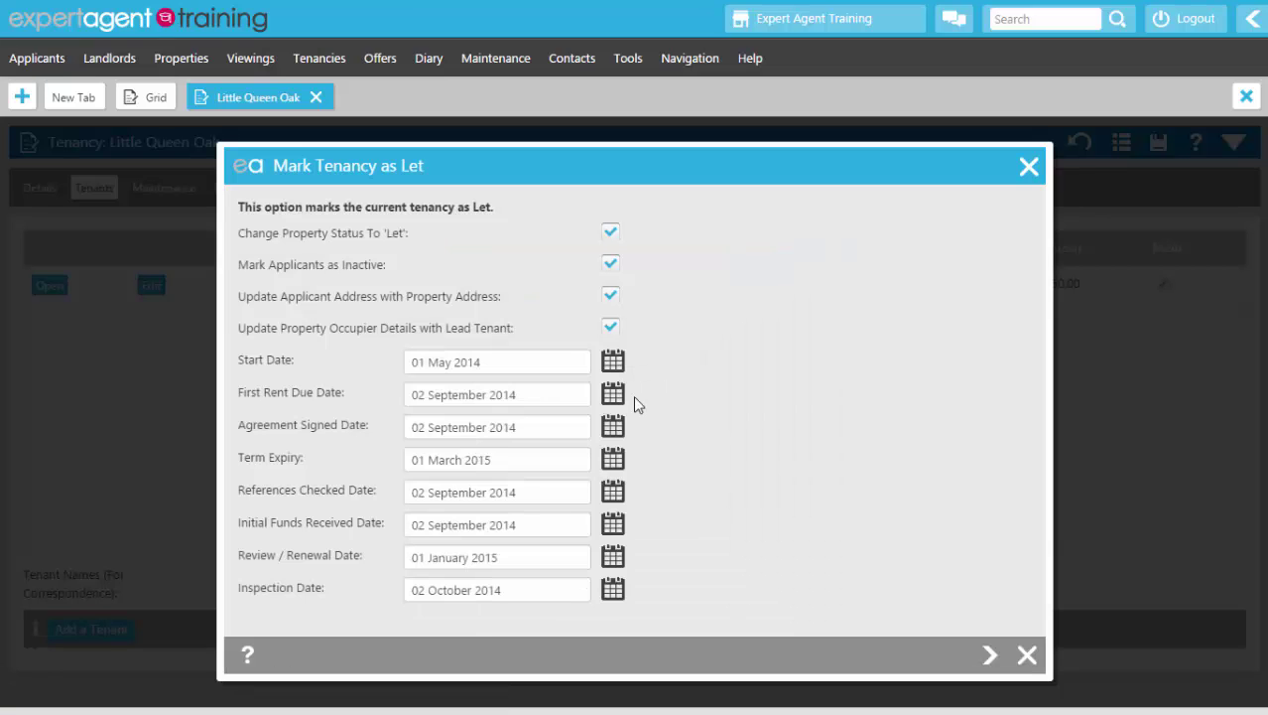
click(610, 394)
click(536, 316)
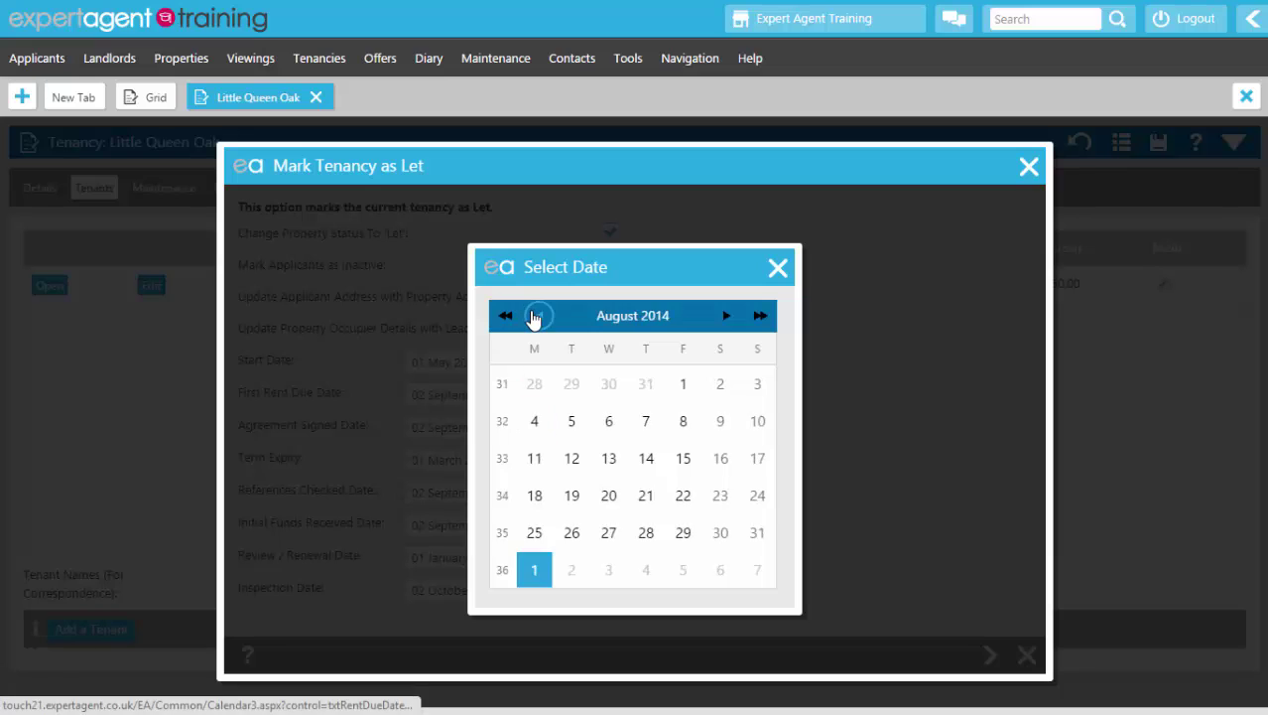
click(536, 316)
click(536, 315)
click(536, 316)
click(536, 316)
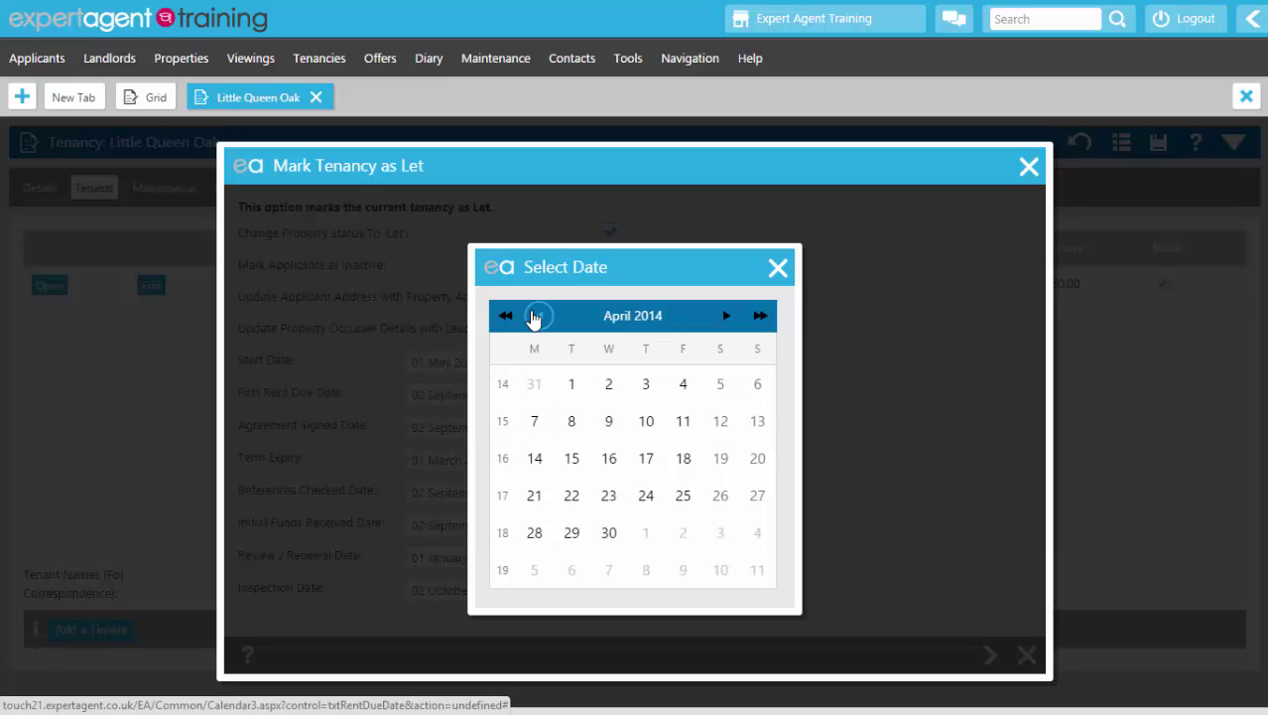
click(725, 315)
click(644, 390)
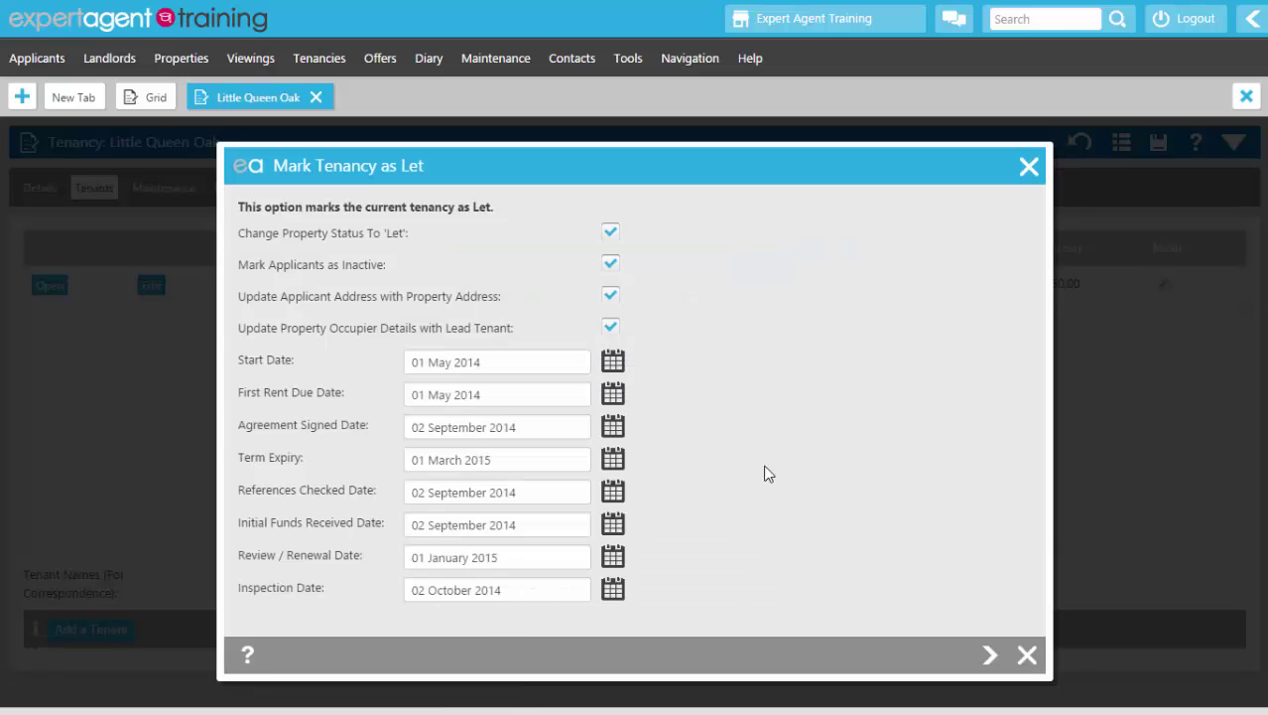
Step: Set agreement signed to 30 April 2014 and term expiry to 01 October 2014
click(611, 427)
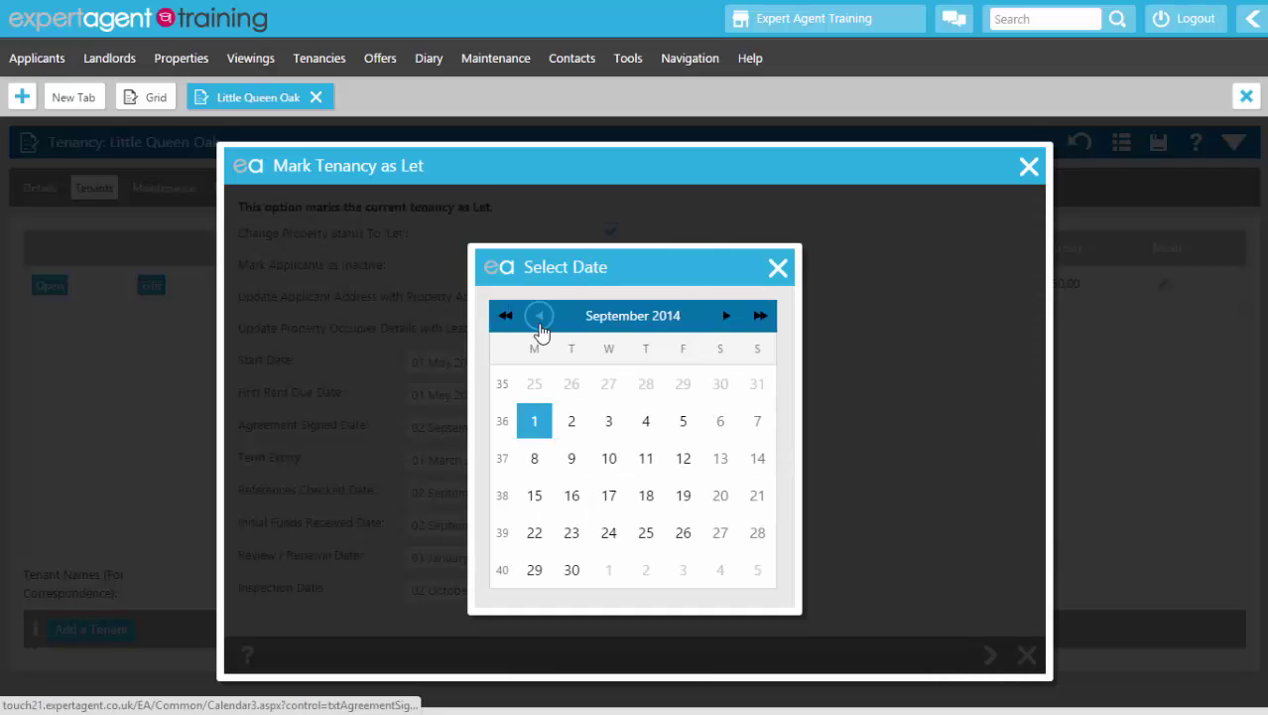
click(539, 316)
click(539, 316)
click(539, 316)
click(538, 316)
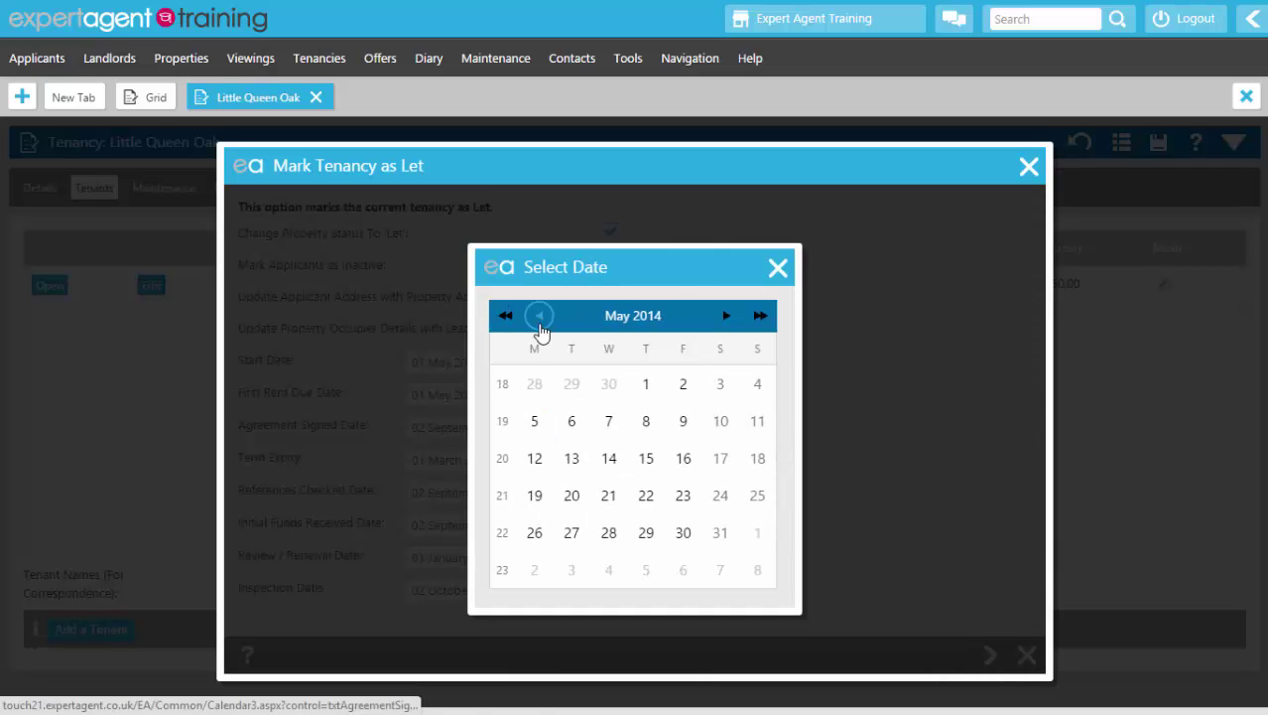
click(608, 384)
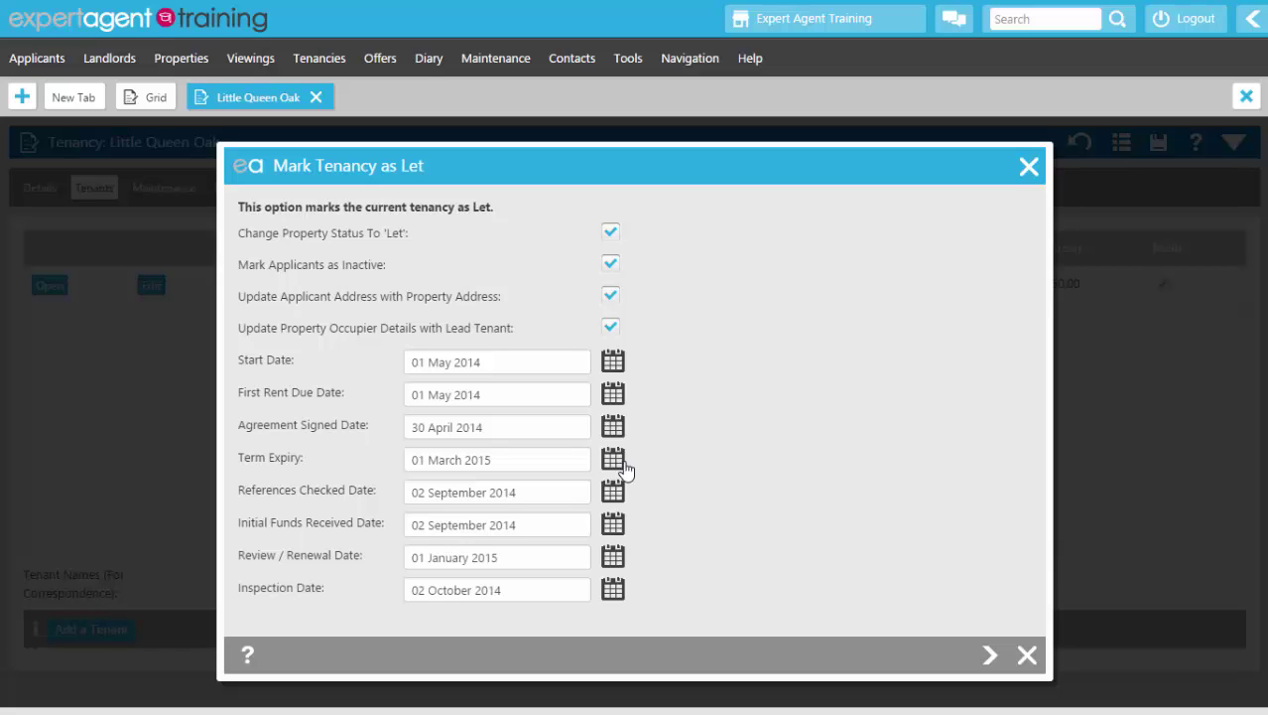
click(606, 461)
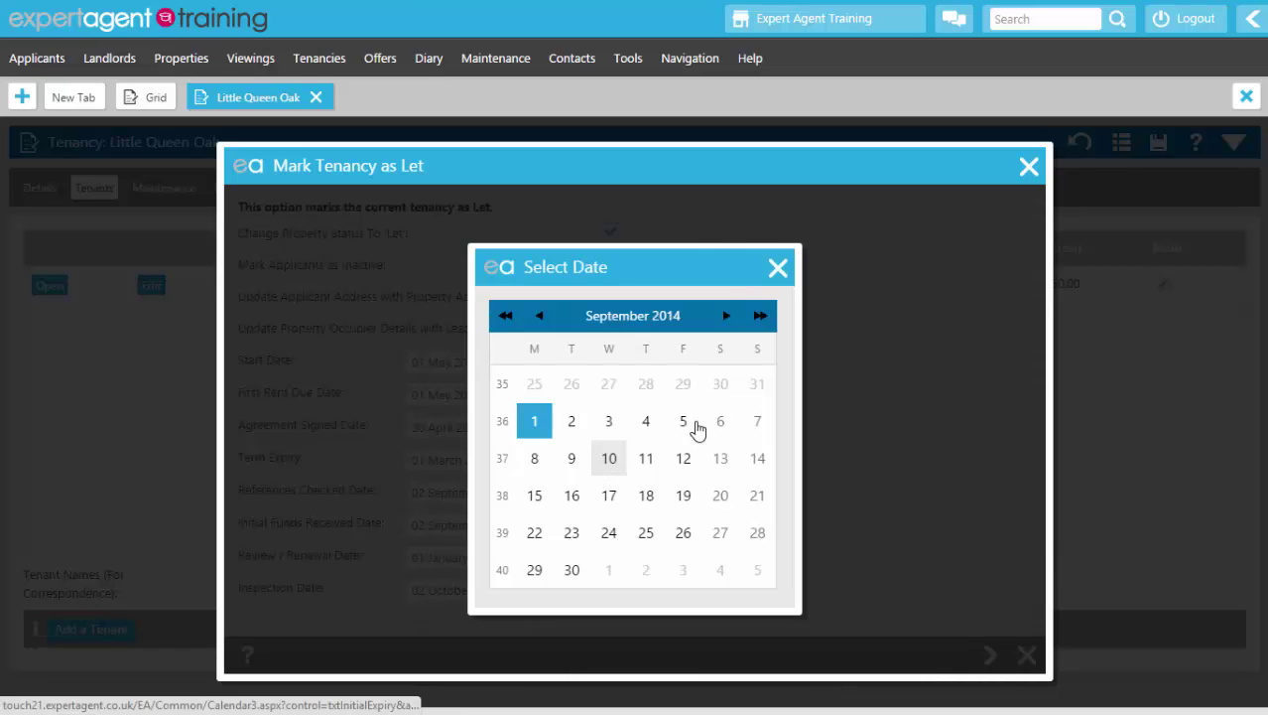
click(608, 569)
Step: Set references checked to 16 April 2014 and initial funds received to 28 April 2014
click(612, 491)
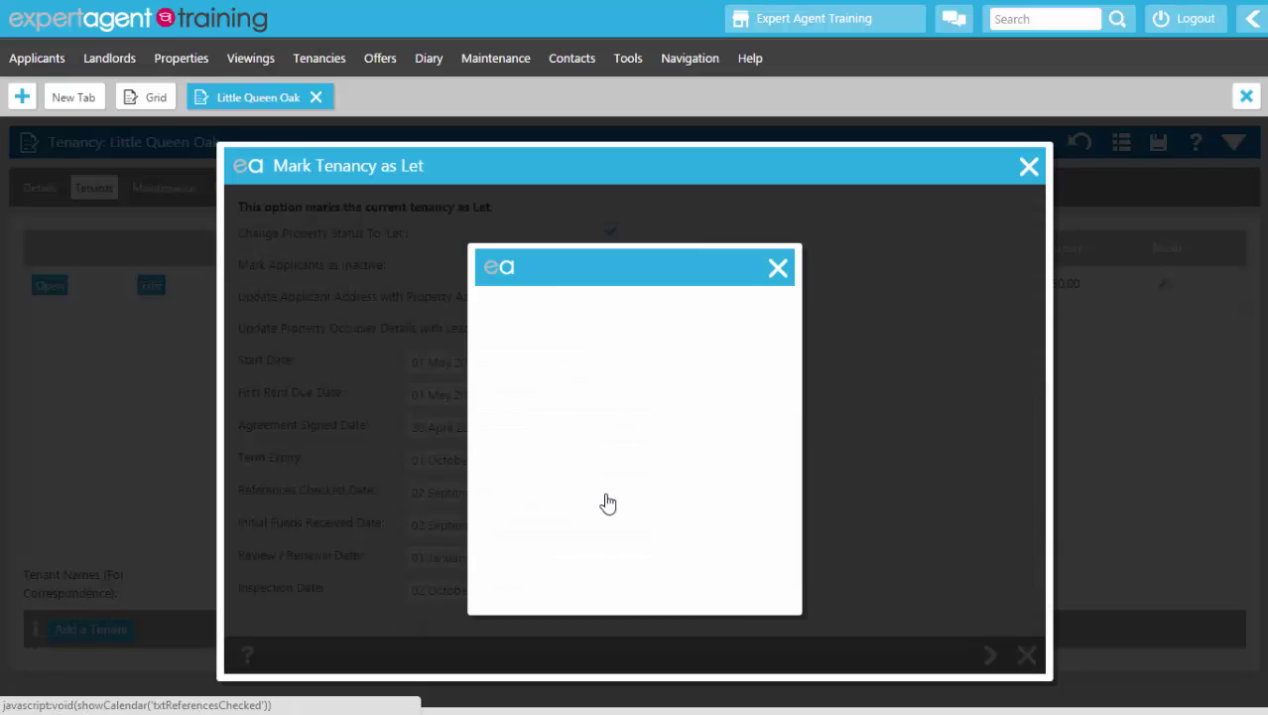
click(539, 316)
click(539, 316)
click(539, 315)
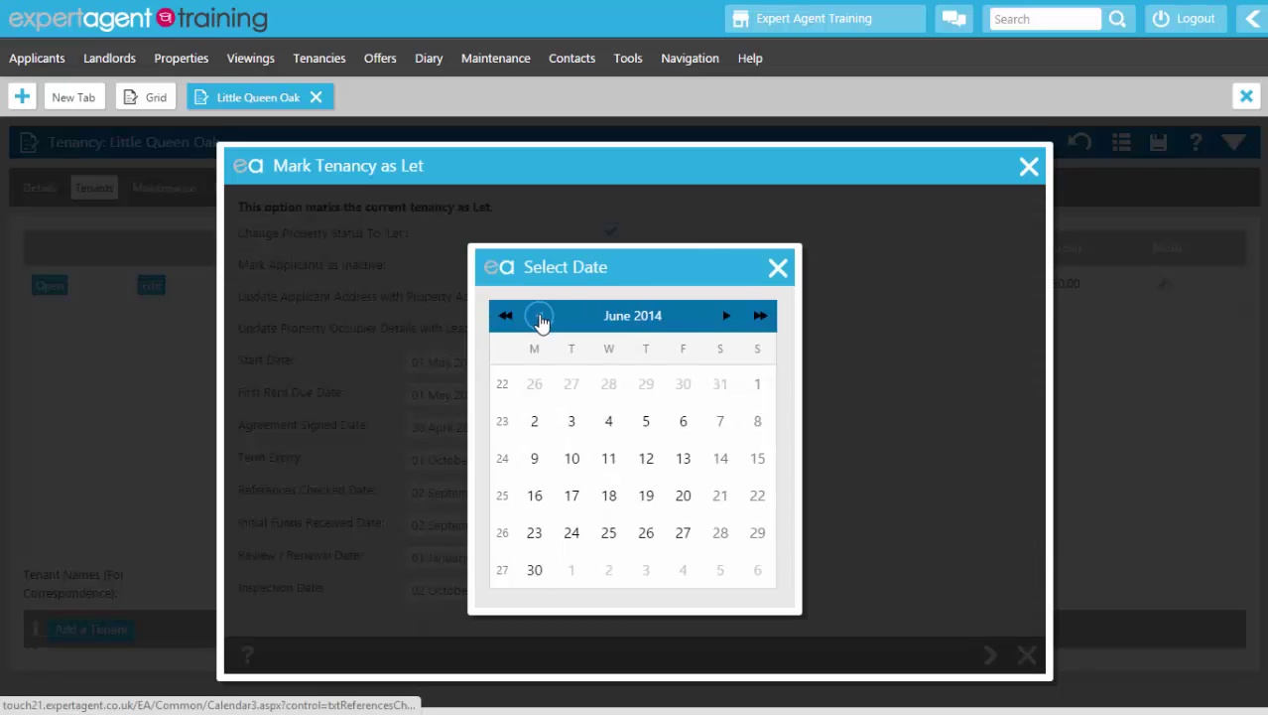
click(539, 316)
click(539, 316)
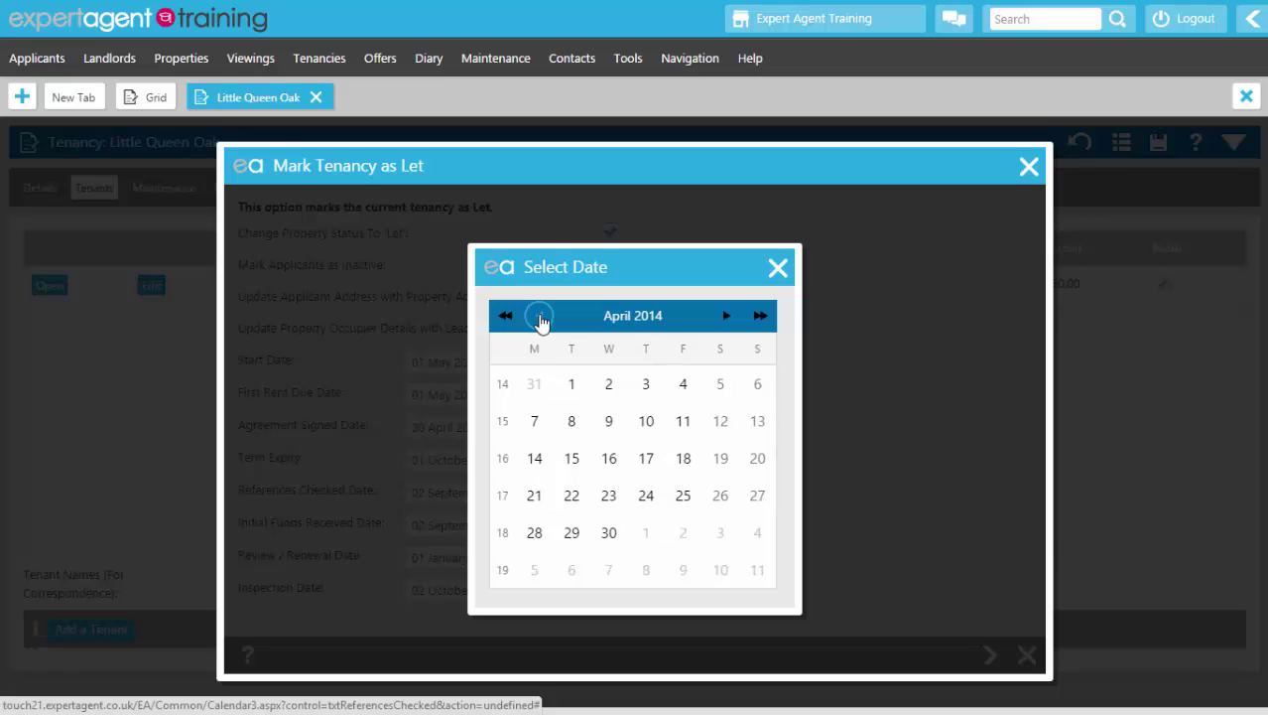
click(615, 460)
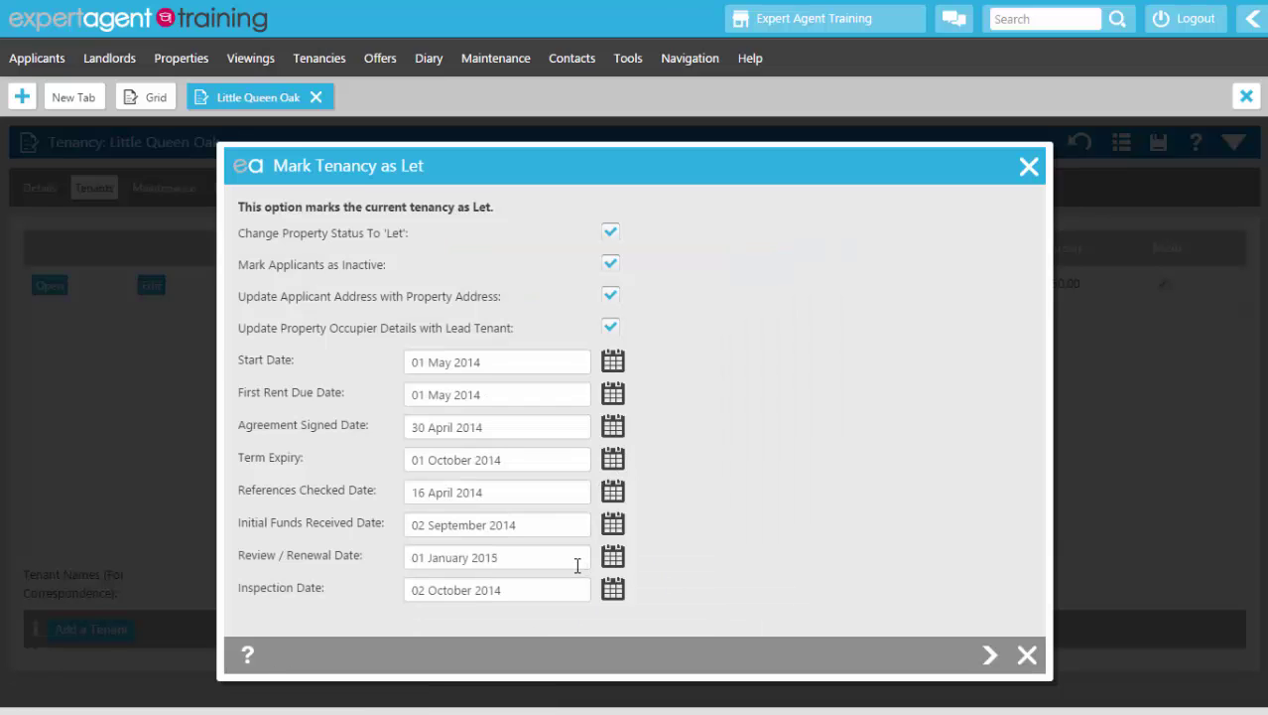
click(612, 524)
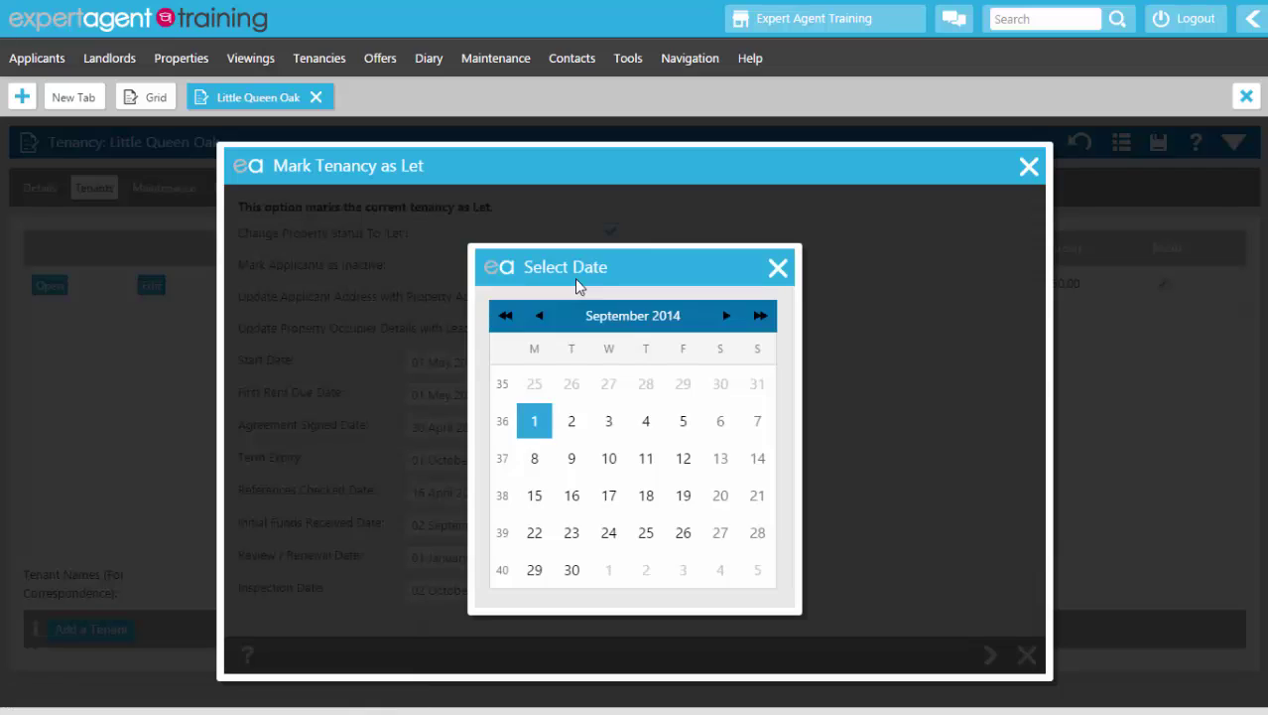
click(541, 316)
click(541, 315)
click(541, 316)
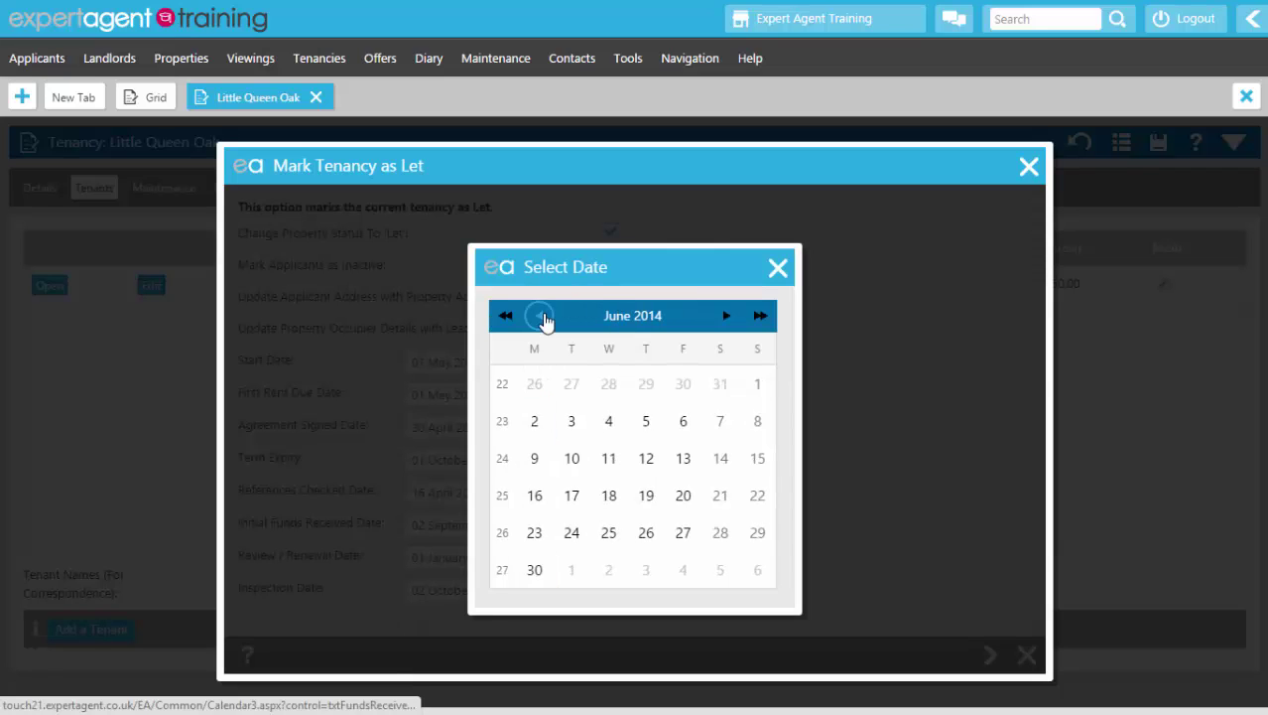
click(541, 316)
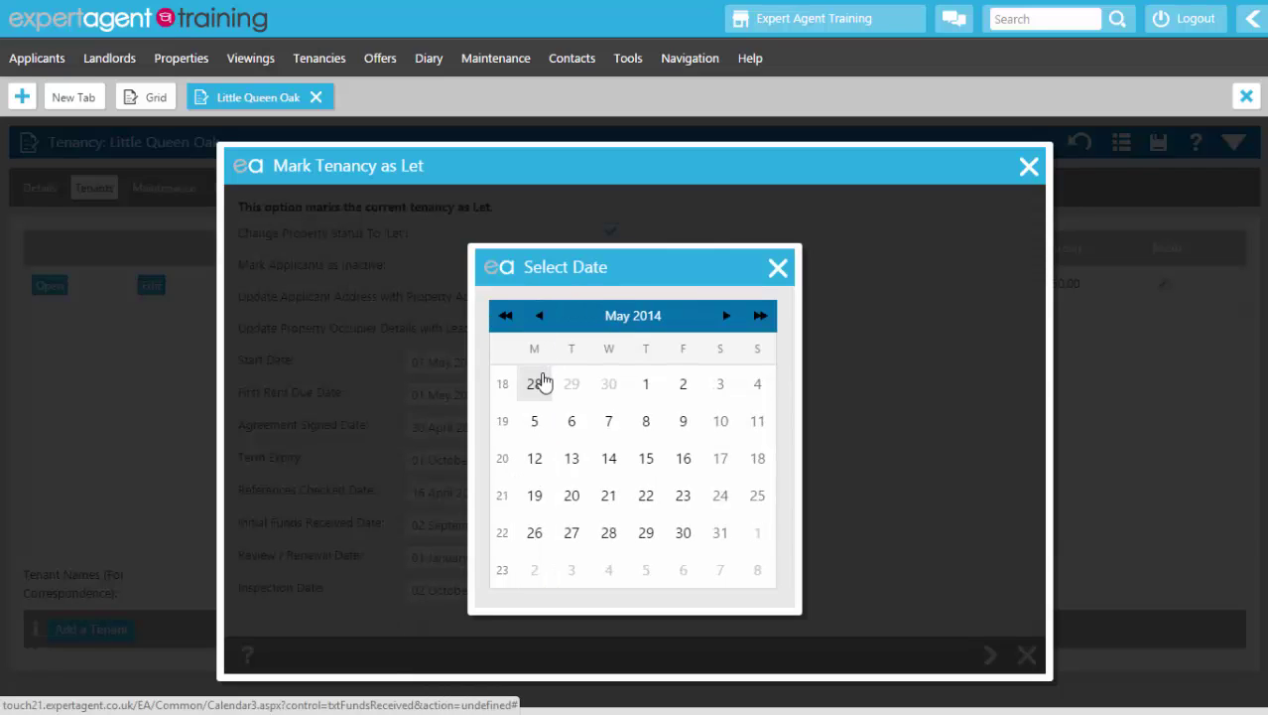
click(536, 384)
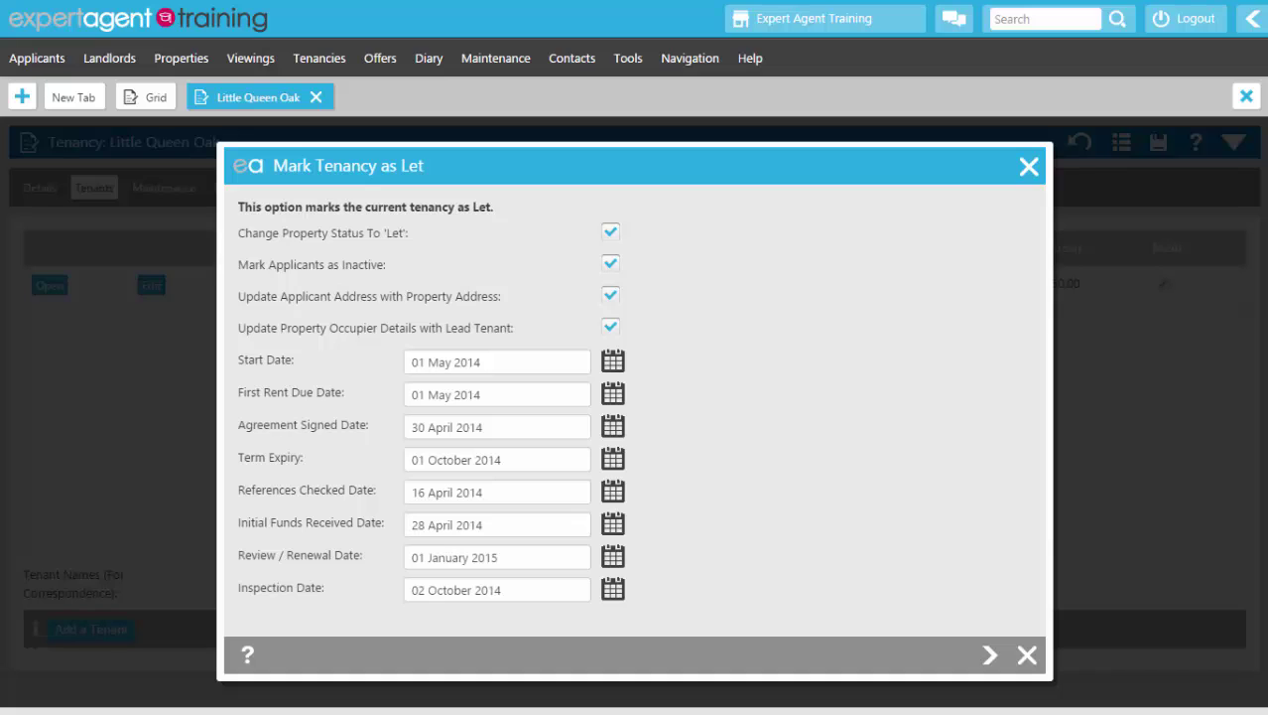
Step: Set the review date to 01 September 2014 and inspection date to 01 October 2014
click(616, 559)
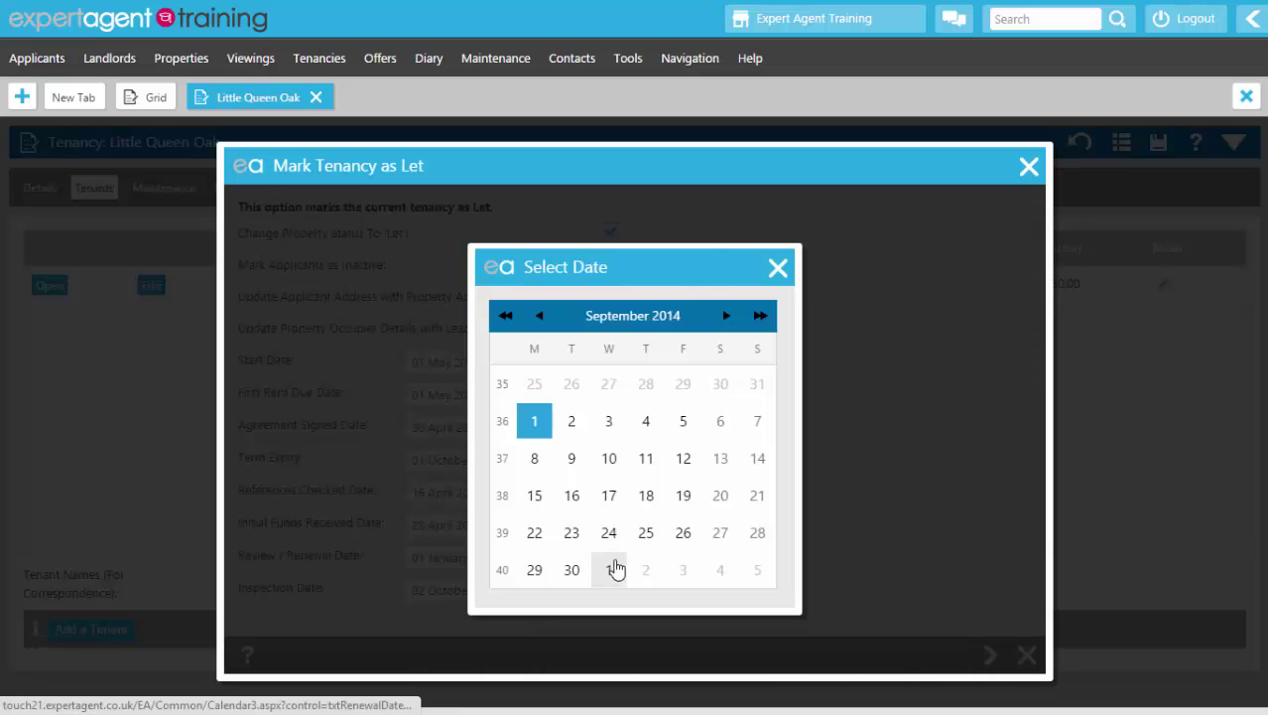
click(536, 421)
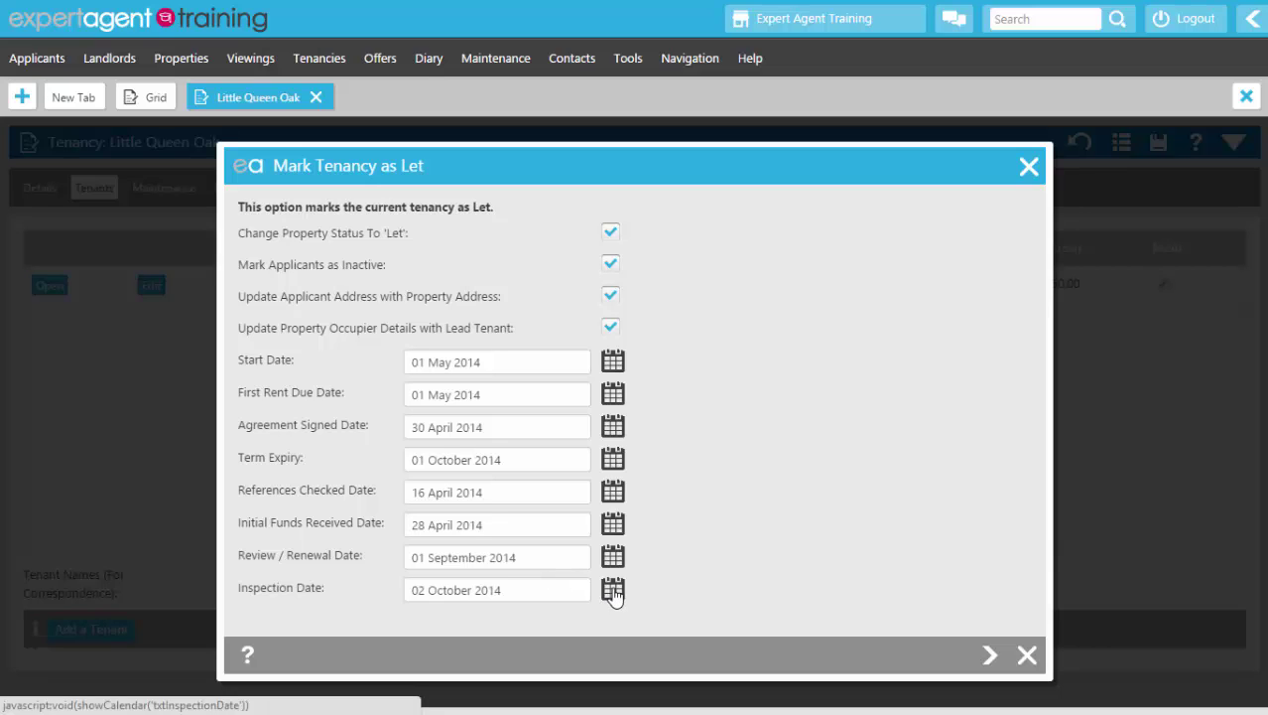
click(612, 589)
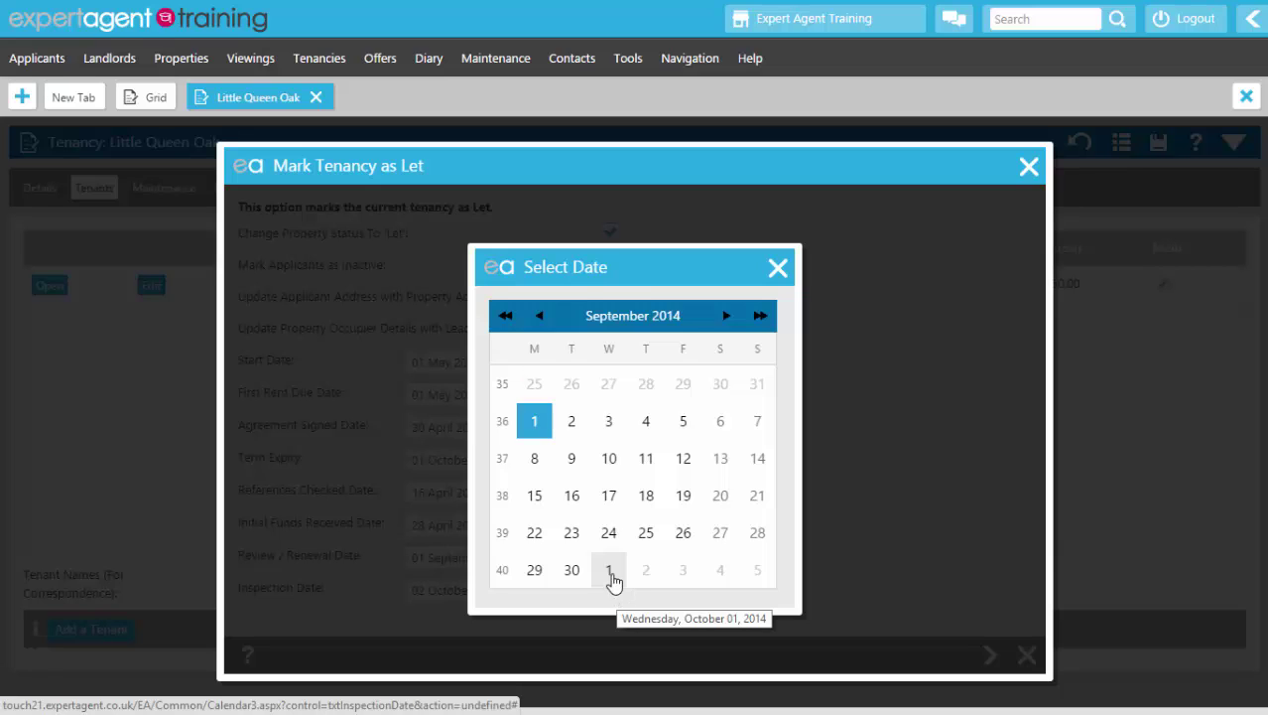
click(610, 574)
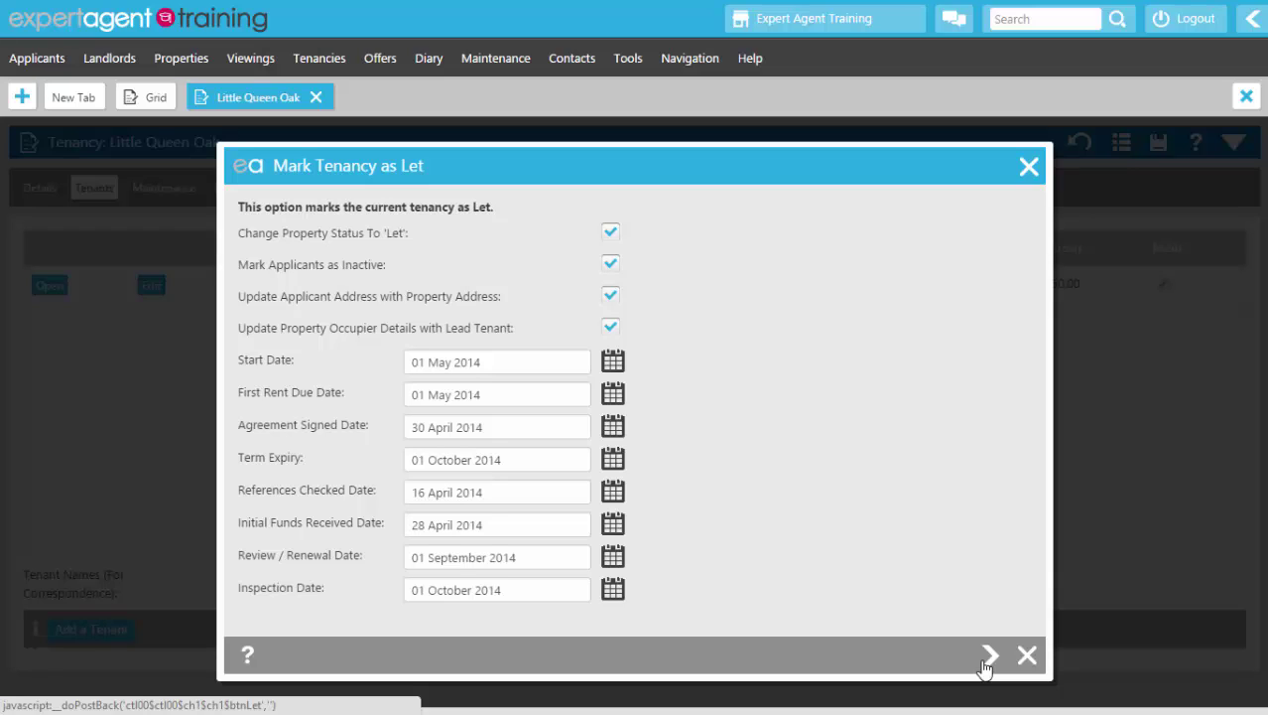
Step: Save the let with the rent, deposit and fee charges all left unticked
click(986, 657)
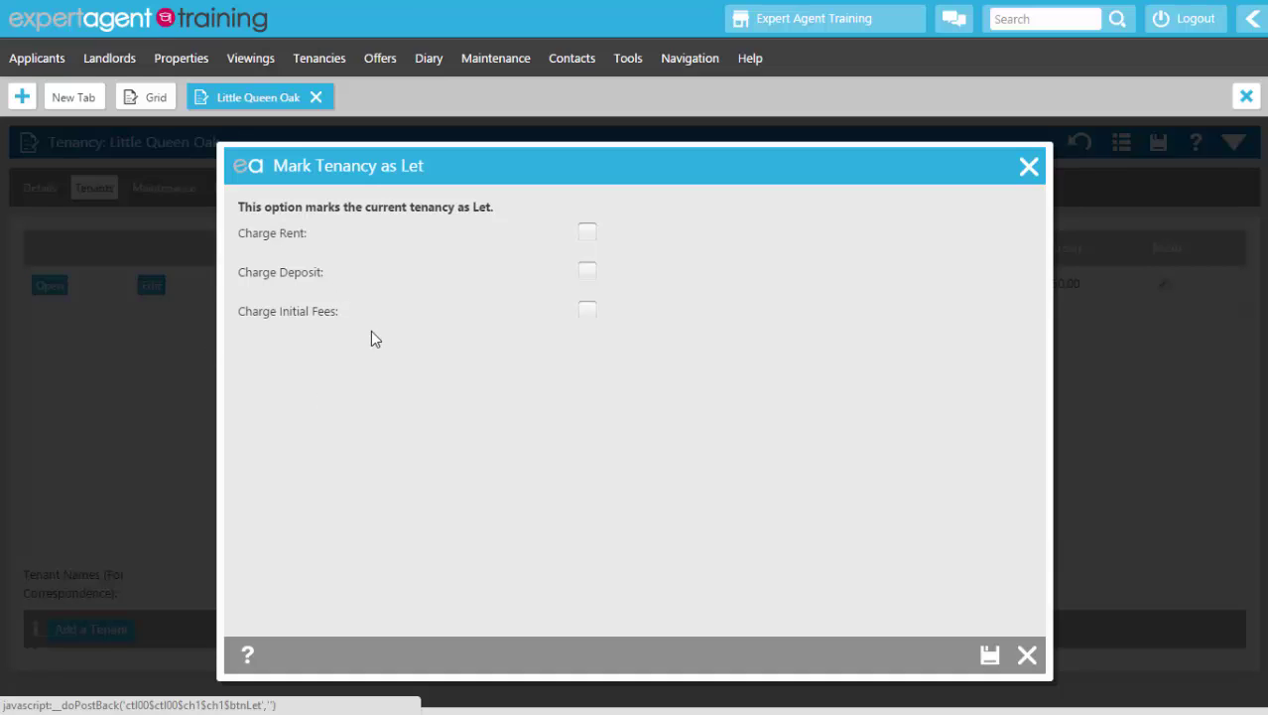
click(991, 657)
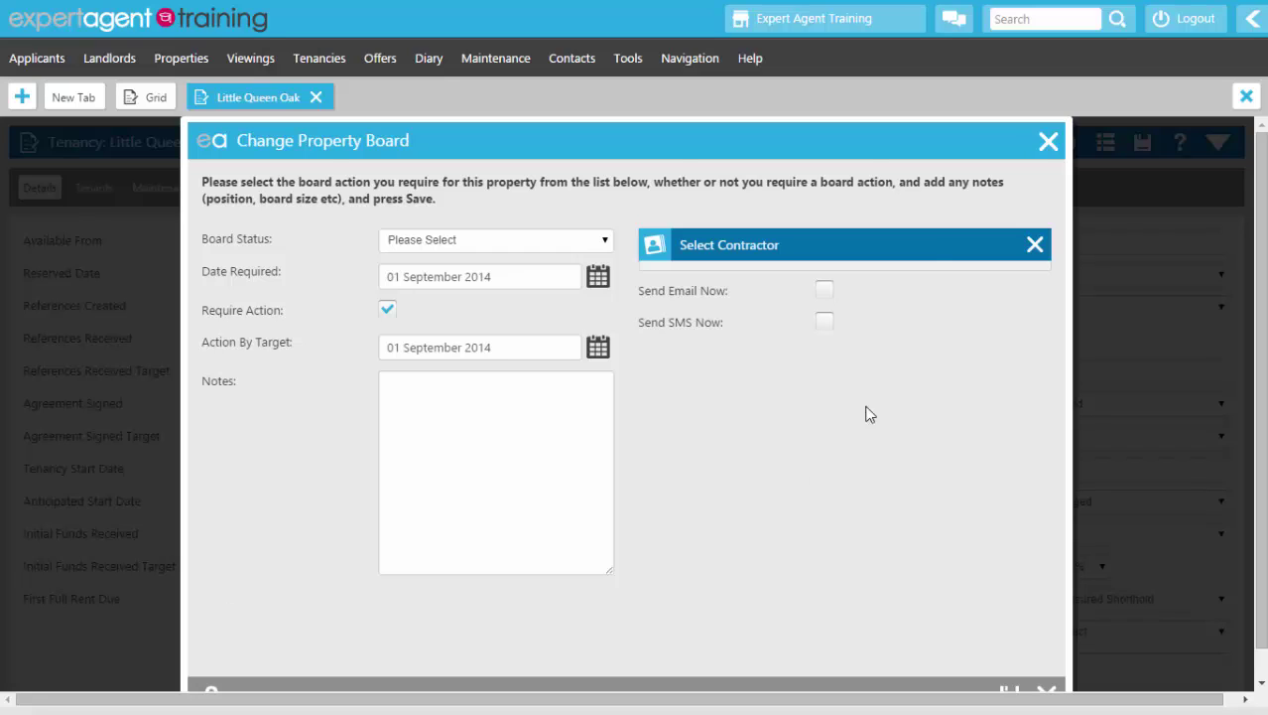
Step: Close the Change Property Board dialog without making any changes
click(1048, 145)
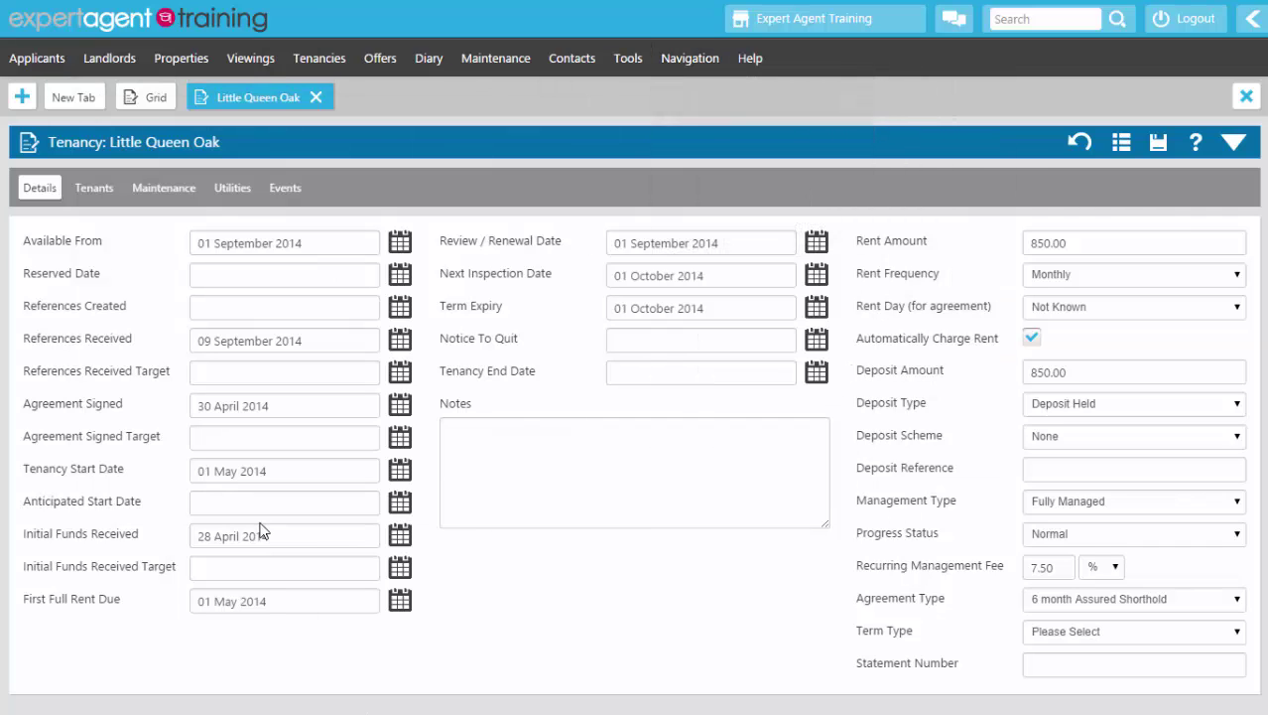
Step: Check the Tenants, Maintenance, Utilities and Events tabs, then expand the tenancy's summary panel
click(83, 188)
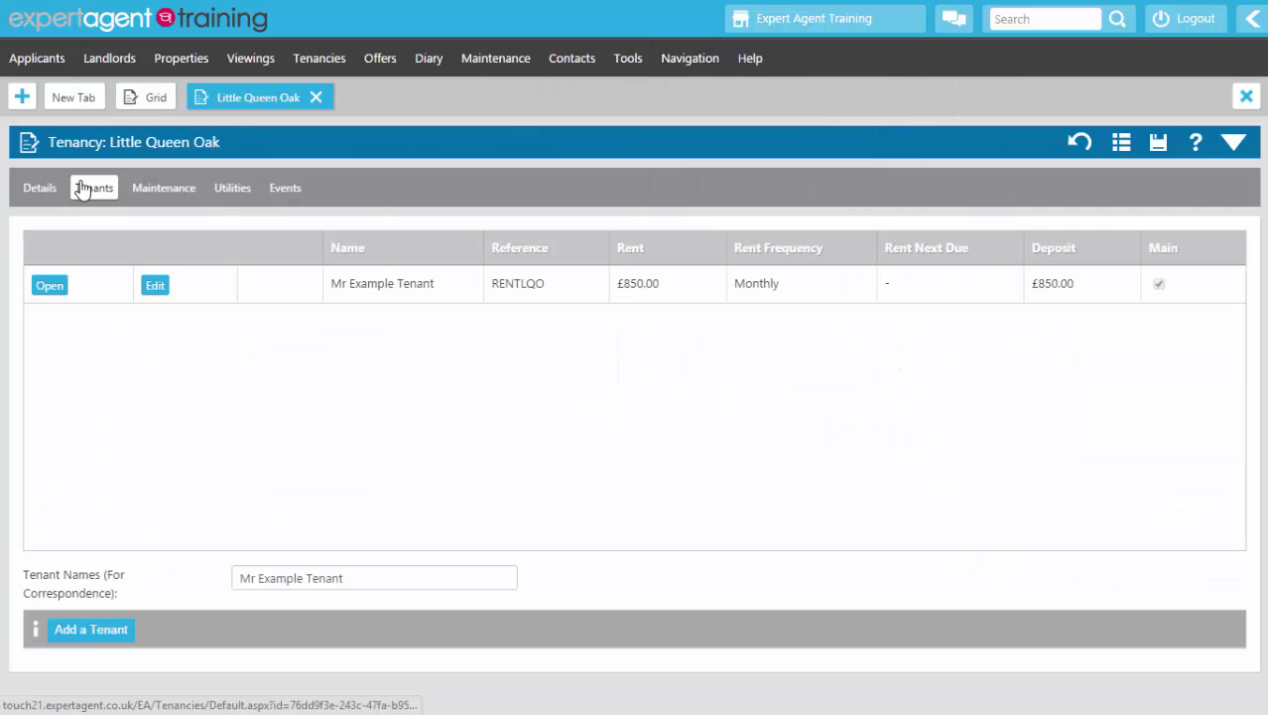
click(174, 203)
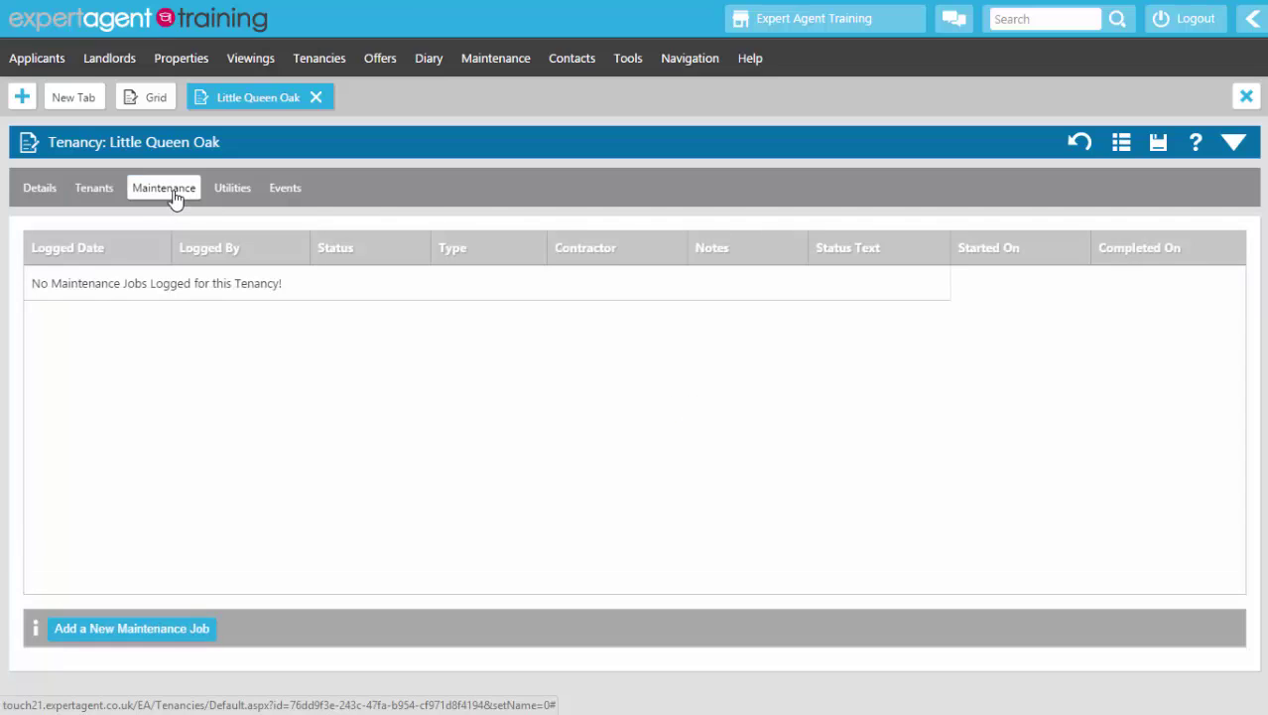
click(239, 199)
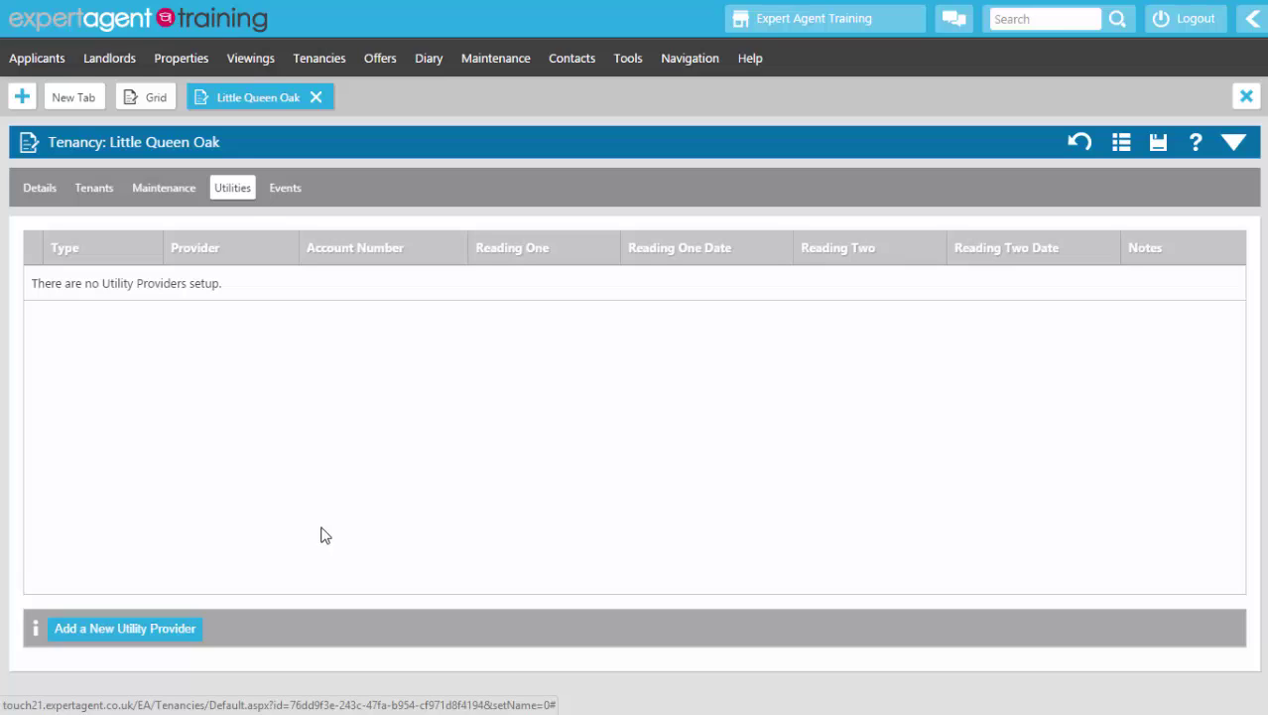
click(276, 190)
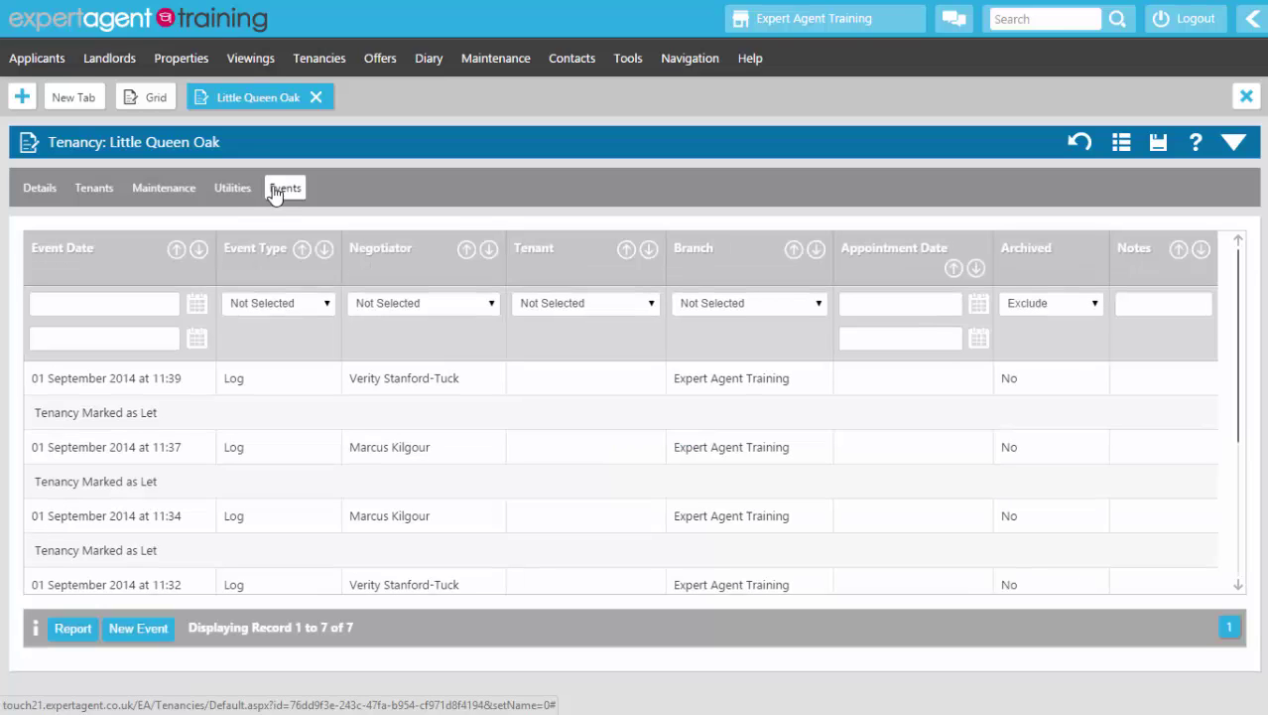
click(44, 188)
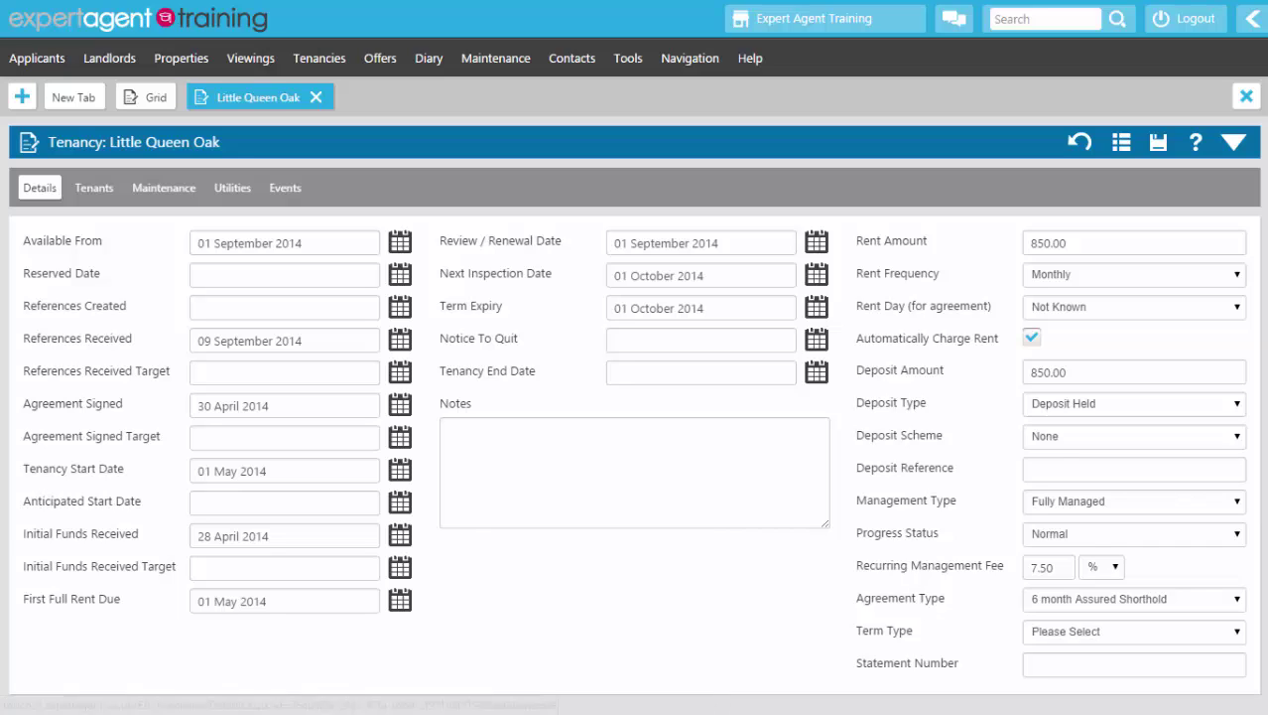
click(1228, 147)
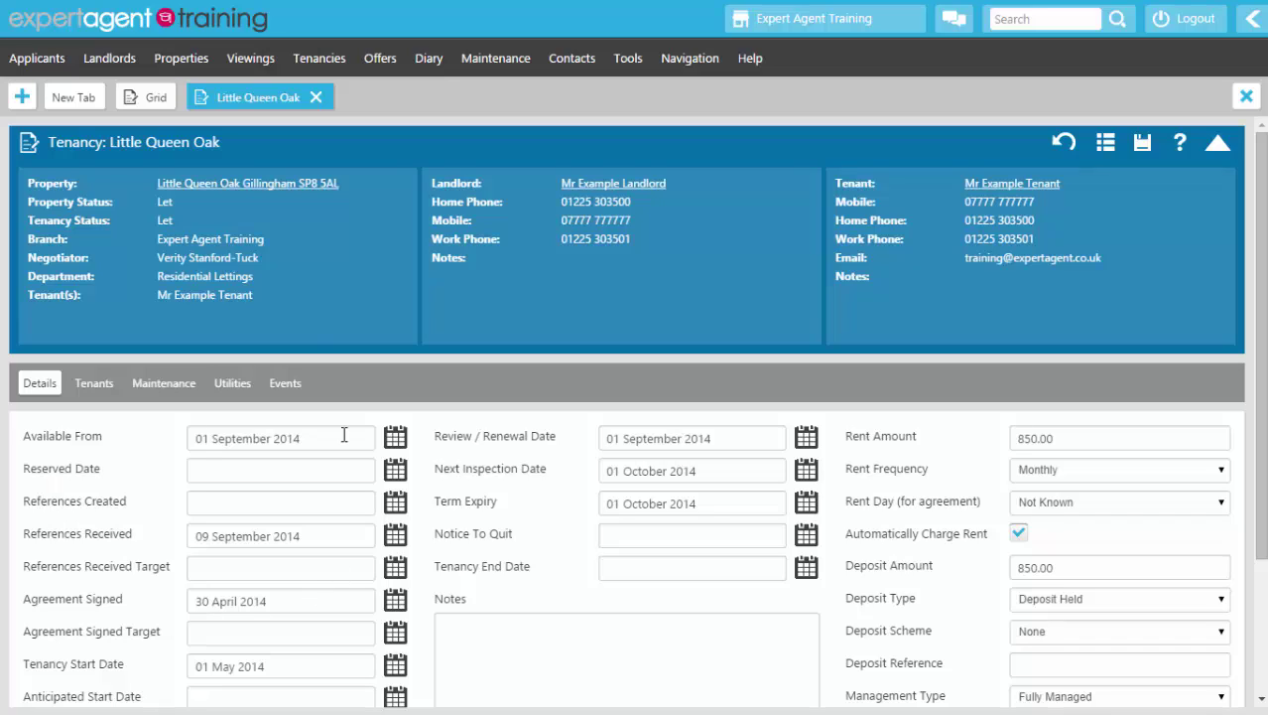
Step: Go to the Little Queen Oak property record and expand its price and landlord summary
click(238, 185)
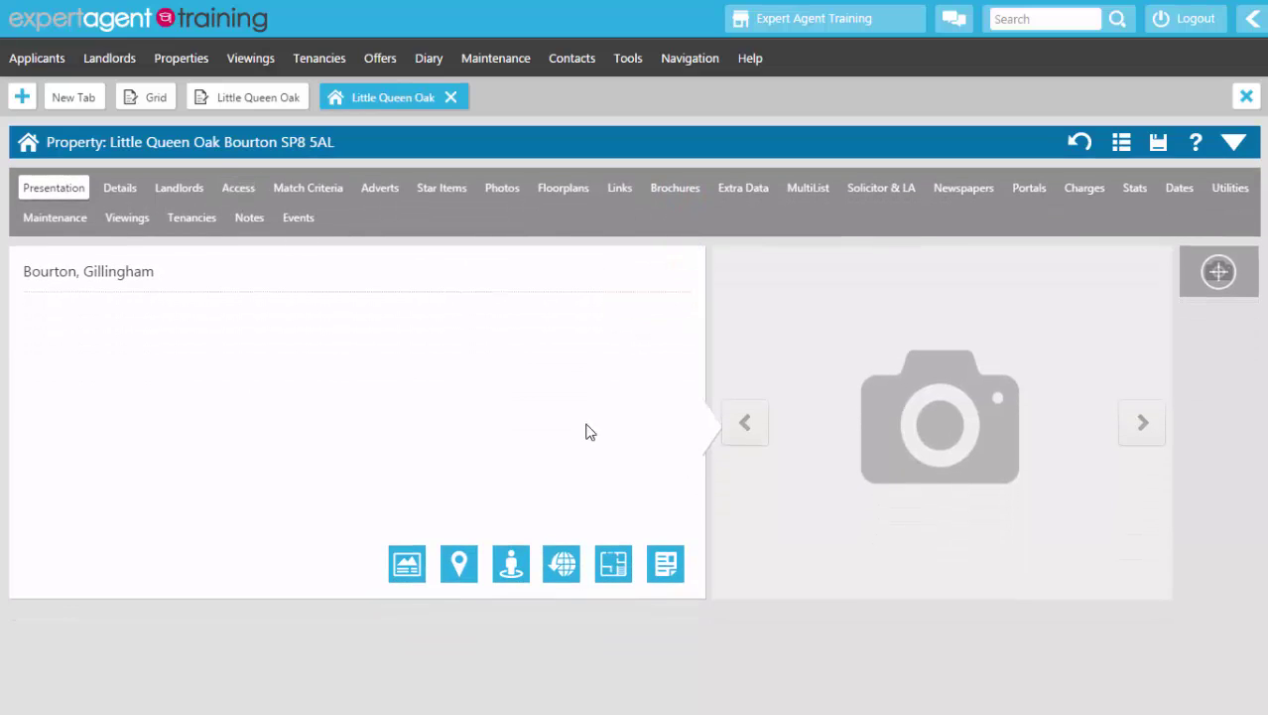
click(1241, 144)
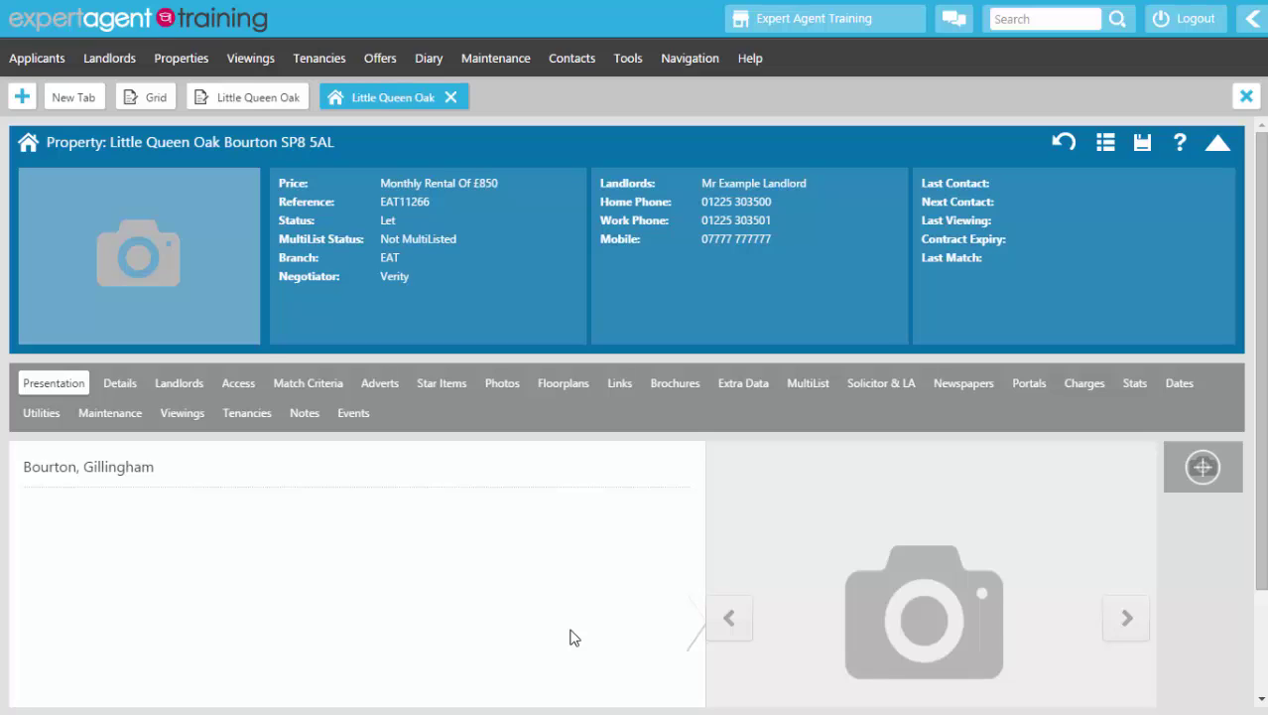
Step: Show the property's Landlords page and inspect the Landlord Names value
click(191, 387)
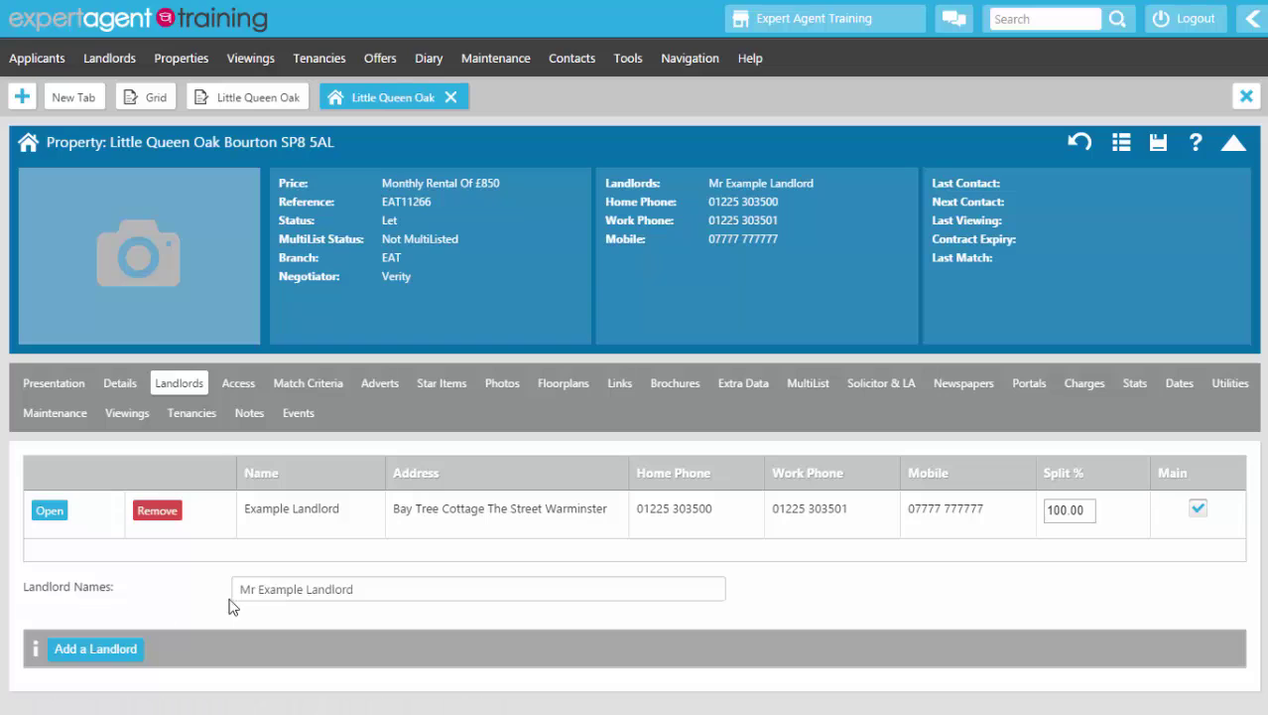
drag(413, 592, 221, 593)
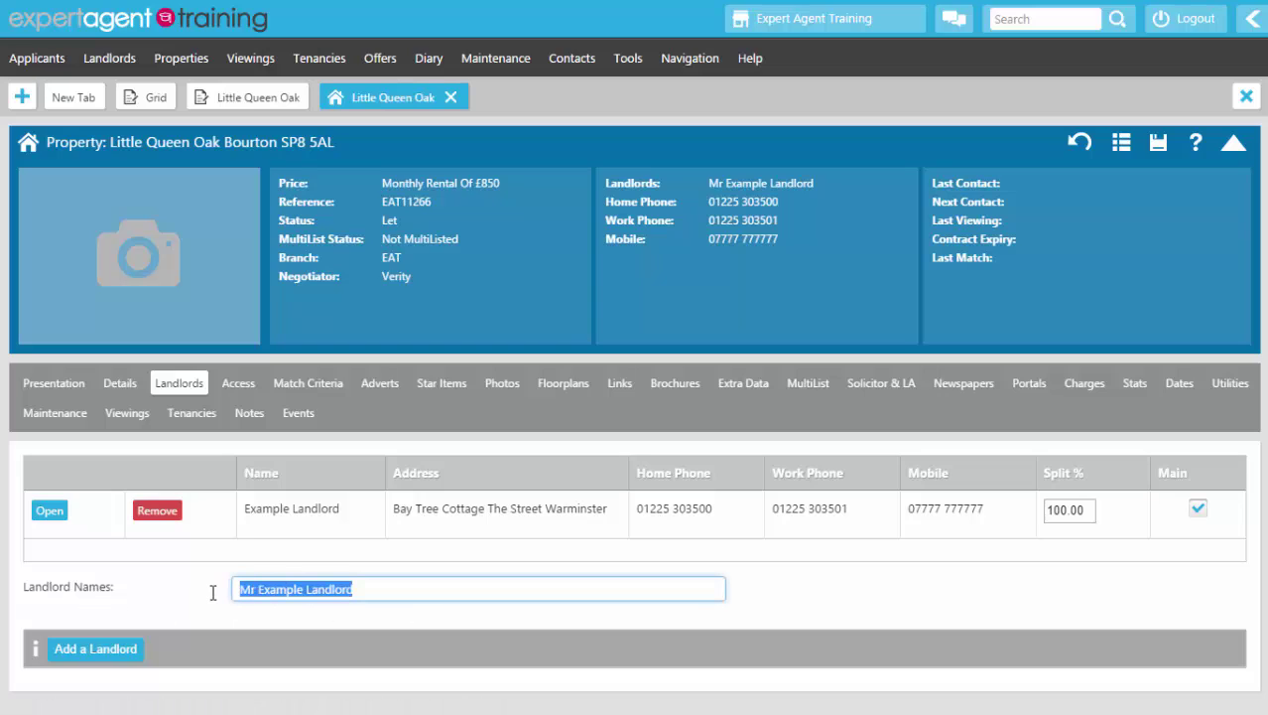
click(188, 602)
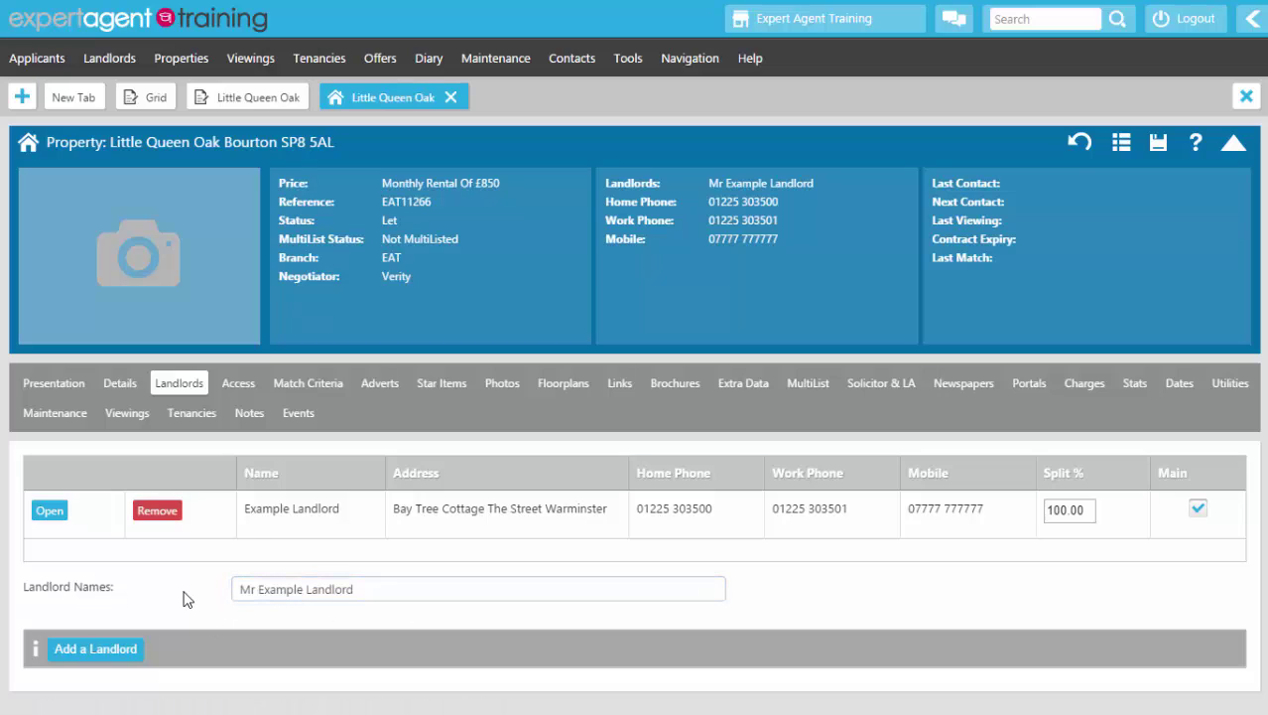
Step: Write an Access note with the alarm code, panel inside the front door on the right-hand side
click(262, 390)
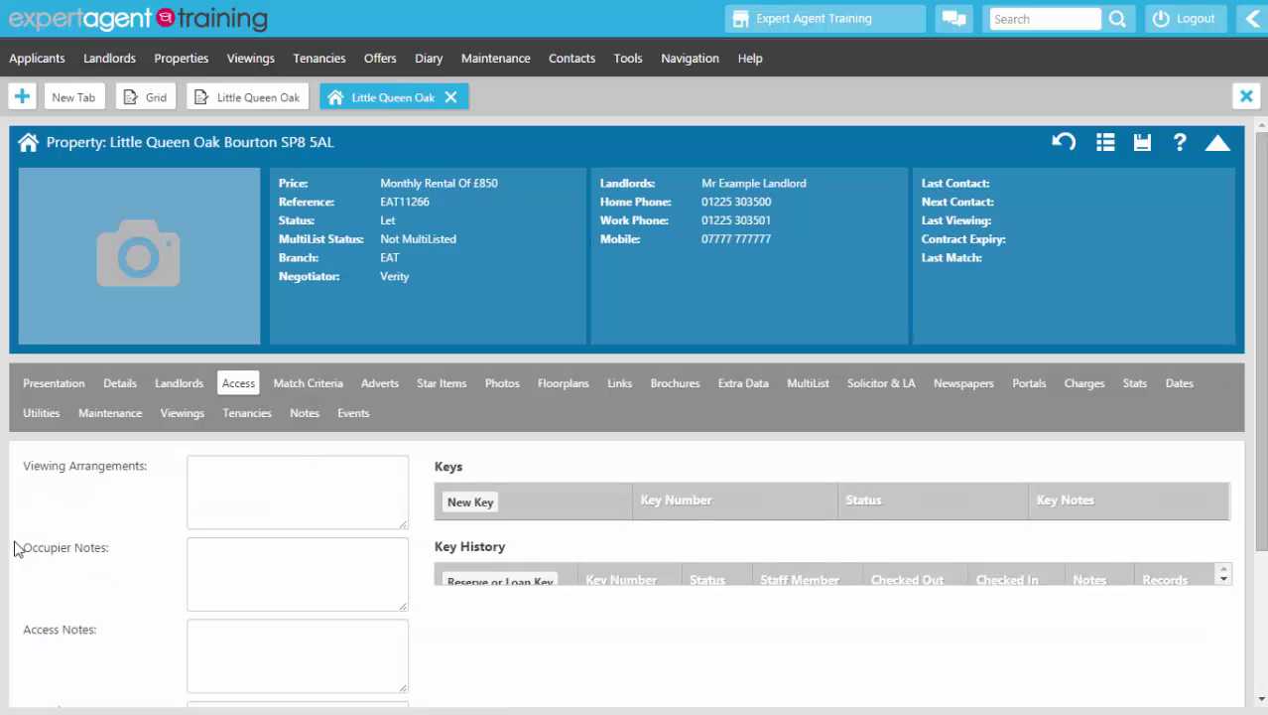
scroll(127, 516, down, 3)
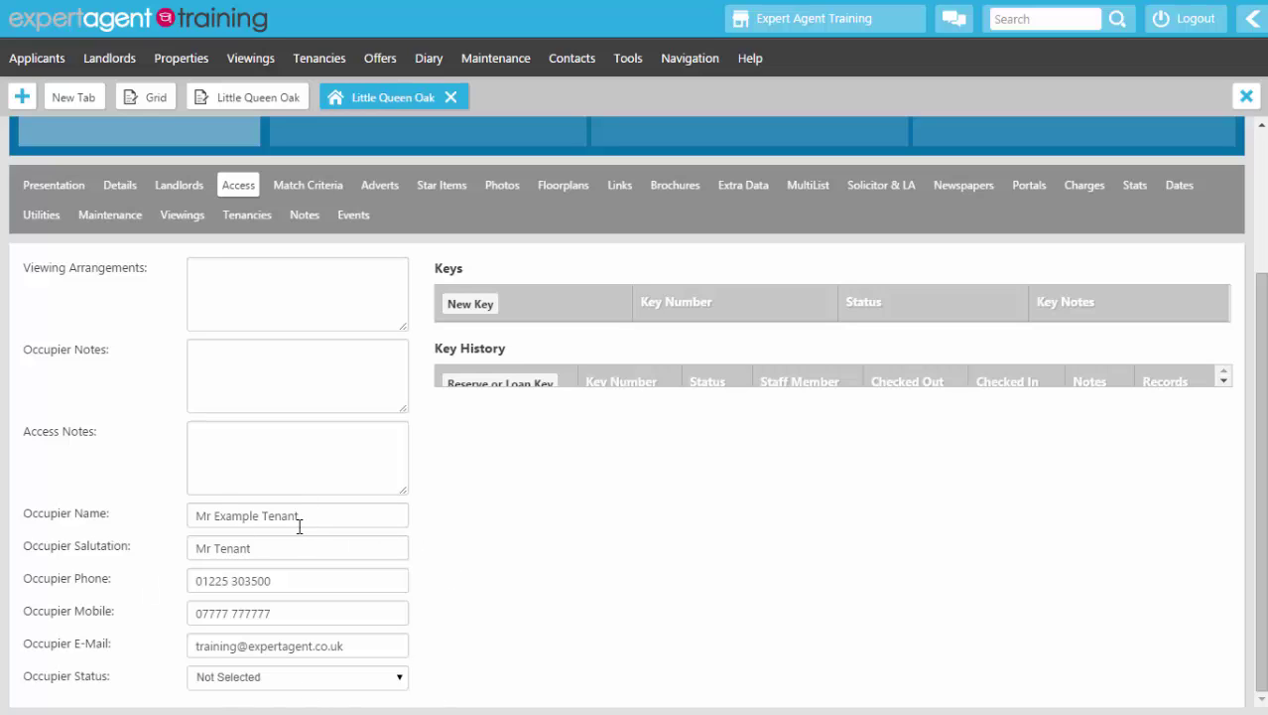
click(222, 275)
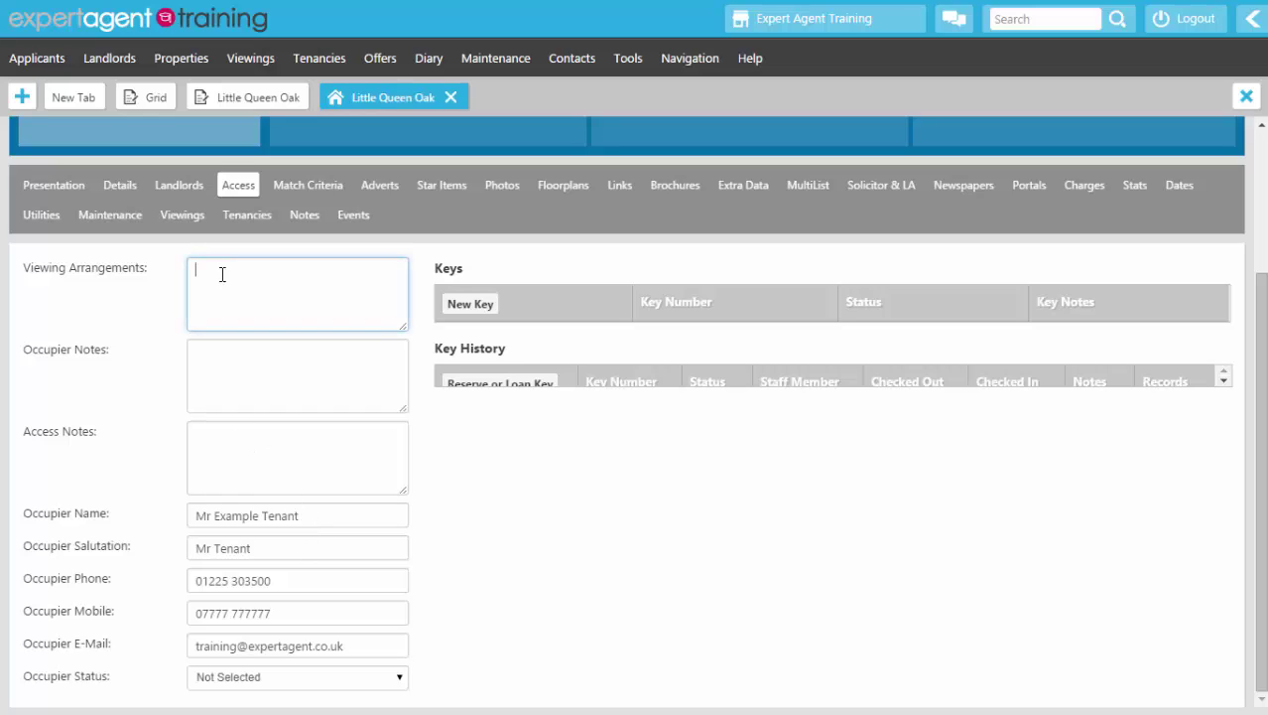
click(278, 465)
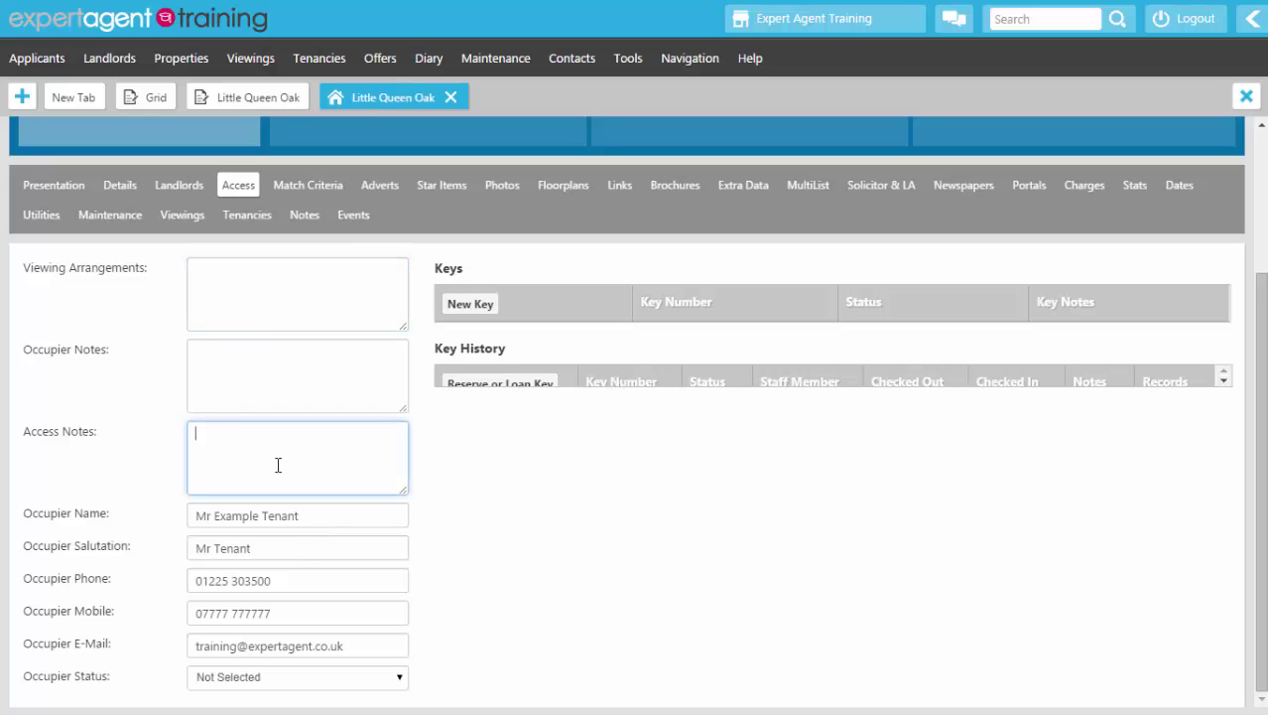
text(1234)
key(BackSpace)
key(BackSpace)
key(BackSpace)
key(BackSpace)
text(Alarm Code: 1234.  Panel)
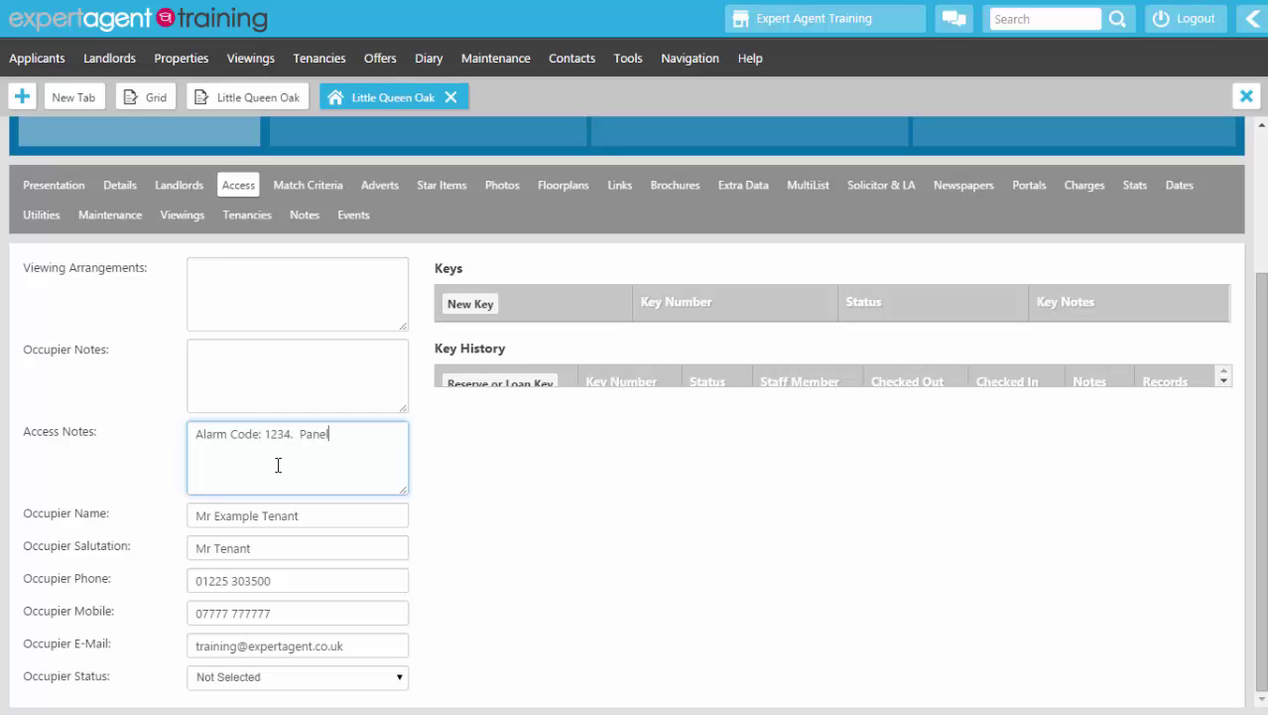
text( is situated inside the front dooro)
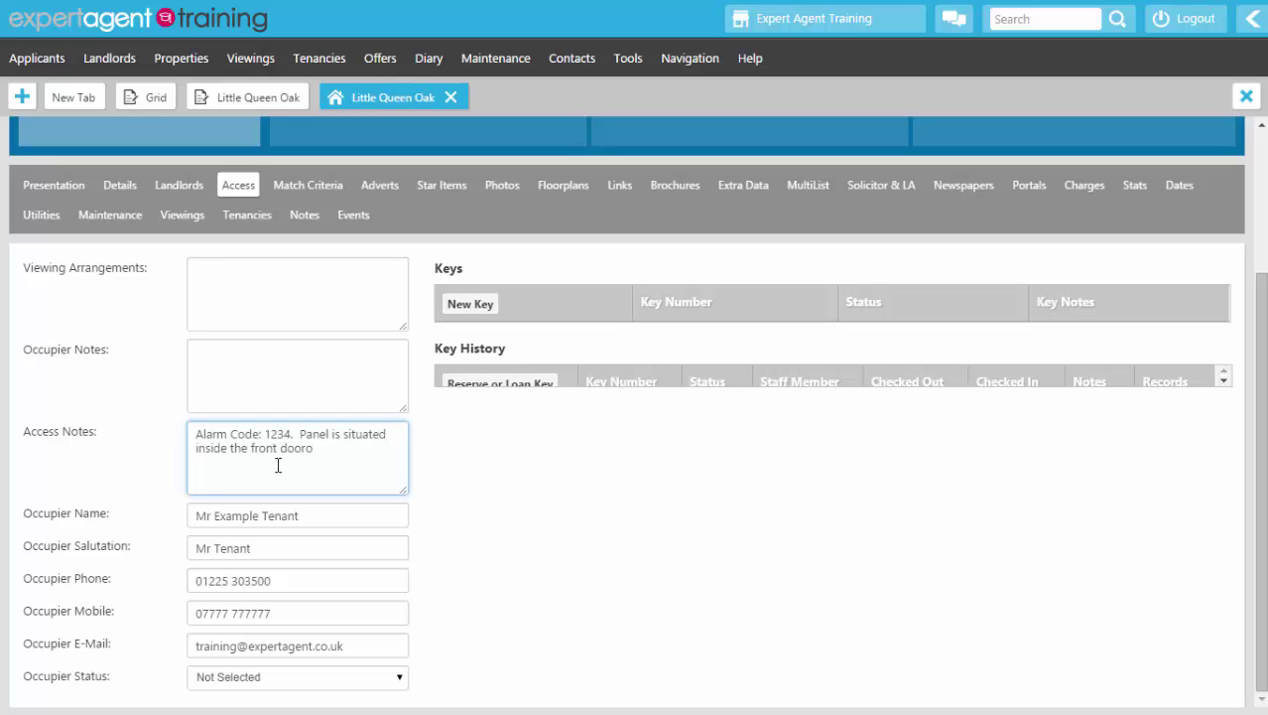
key(BackSpace)
text(on the right hand side.)
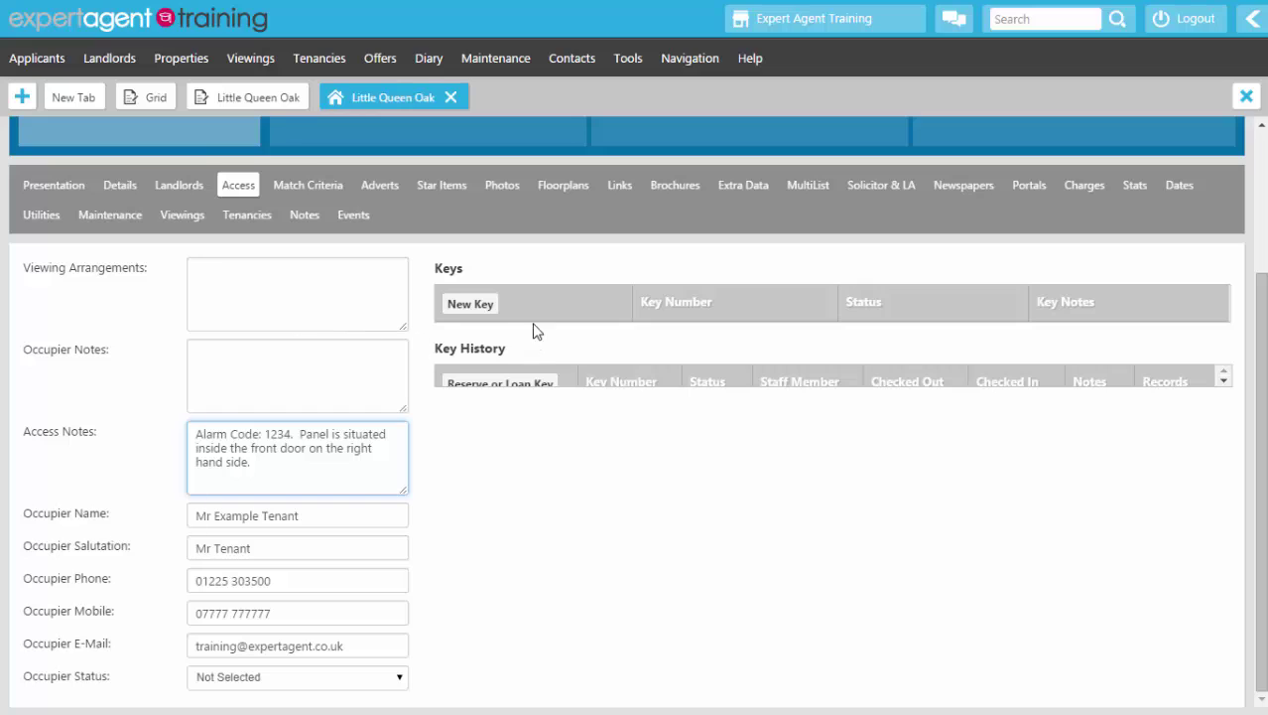
Step: Create key number 020 with status In Office, clearing the duplicate-number warnings, and save it
click(471, 308)
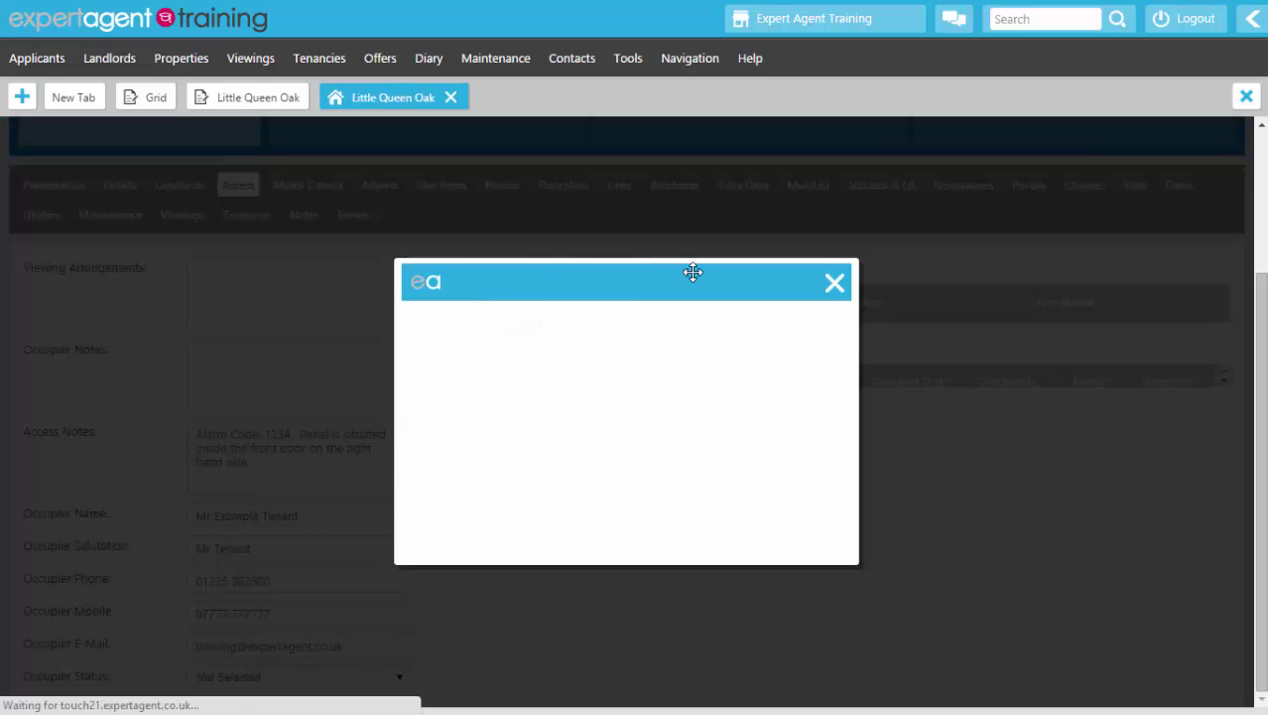
click(542, 325)
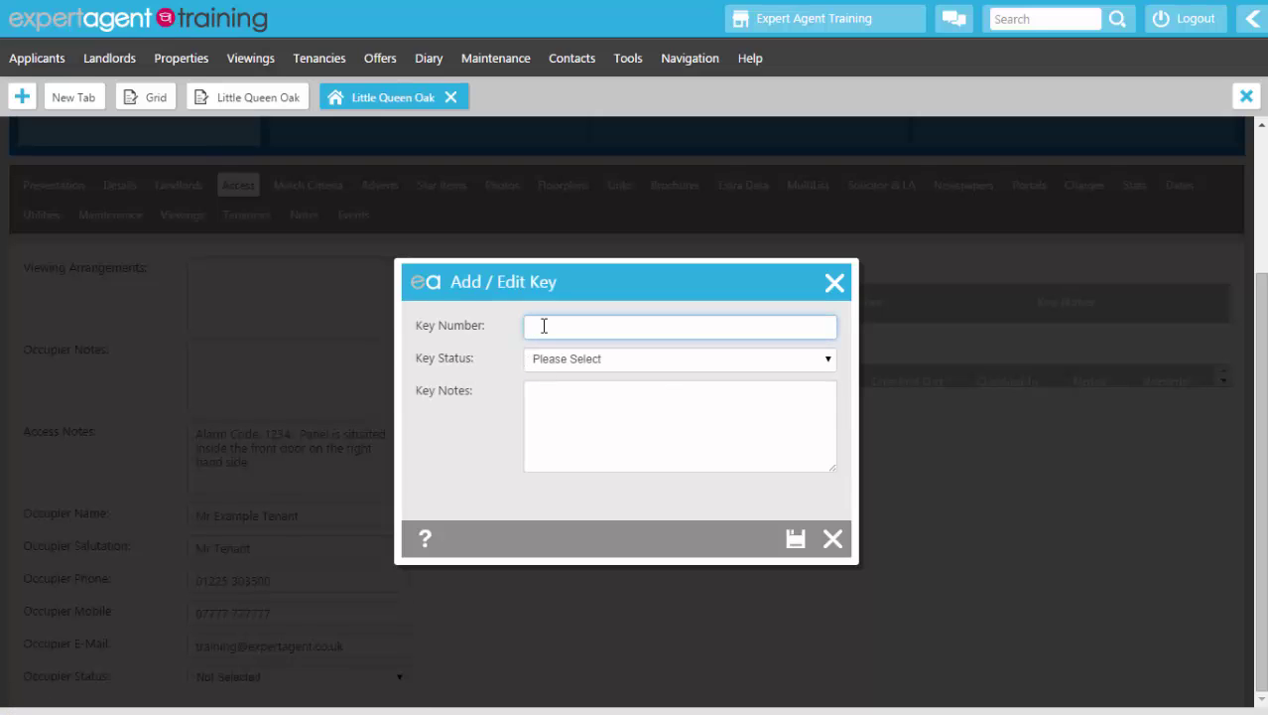
text(0)
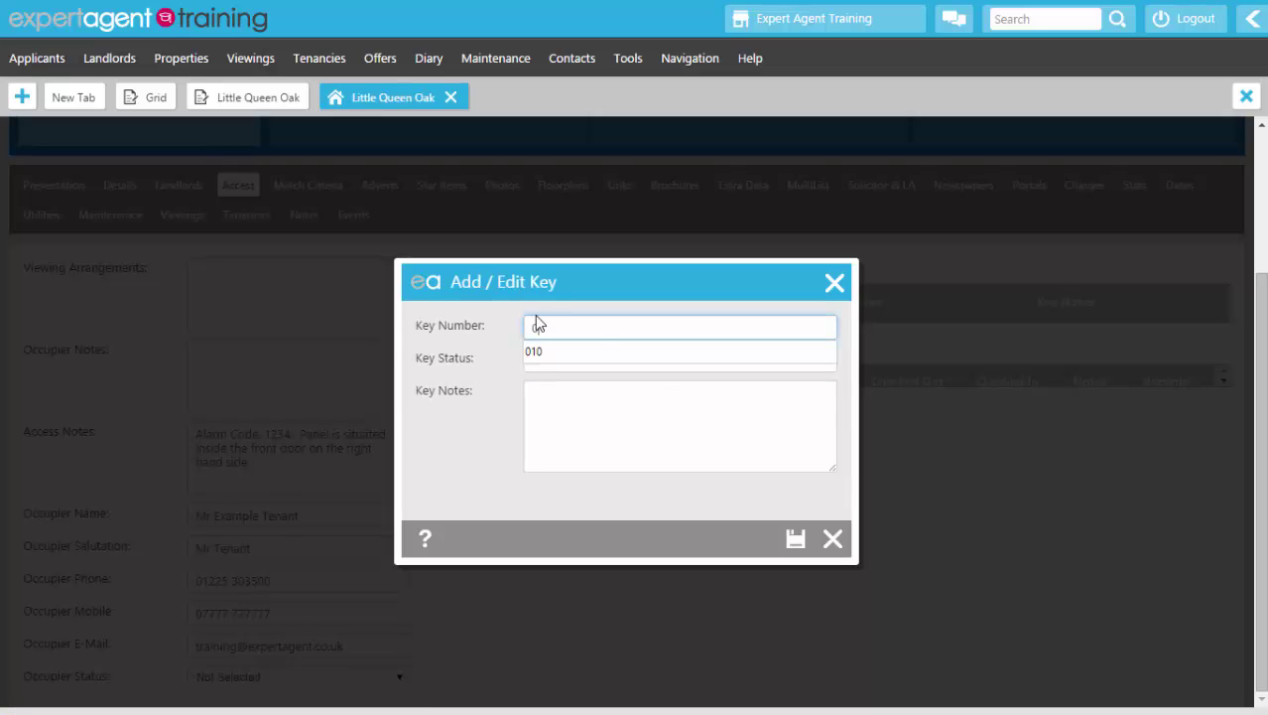
click(533, 351)
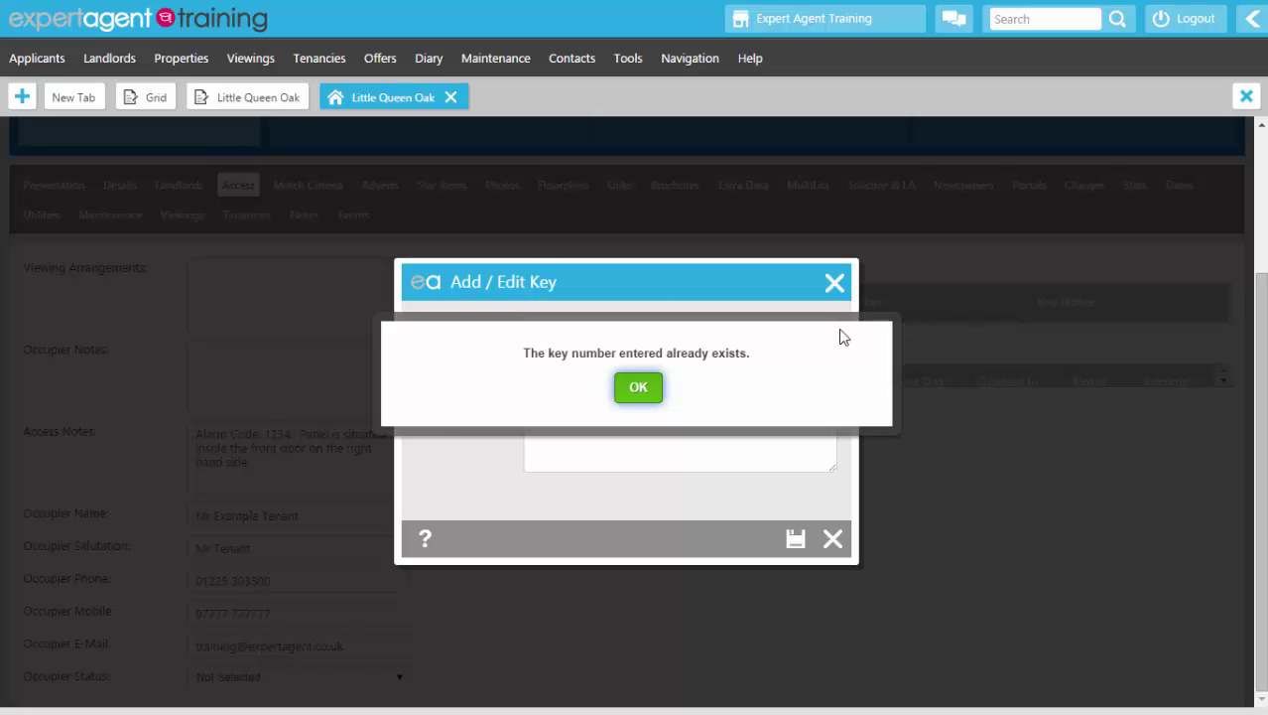
click(641, 395)
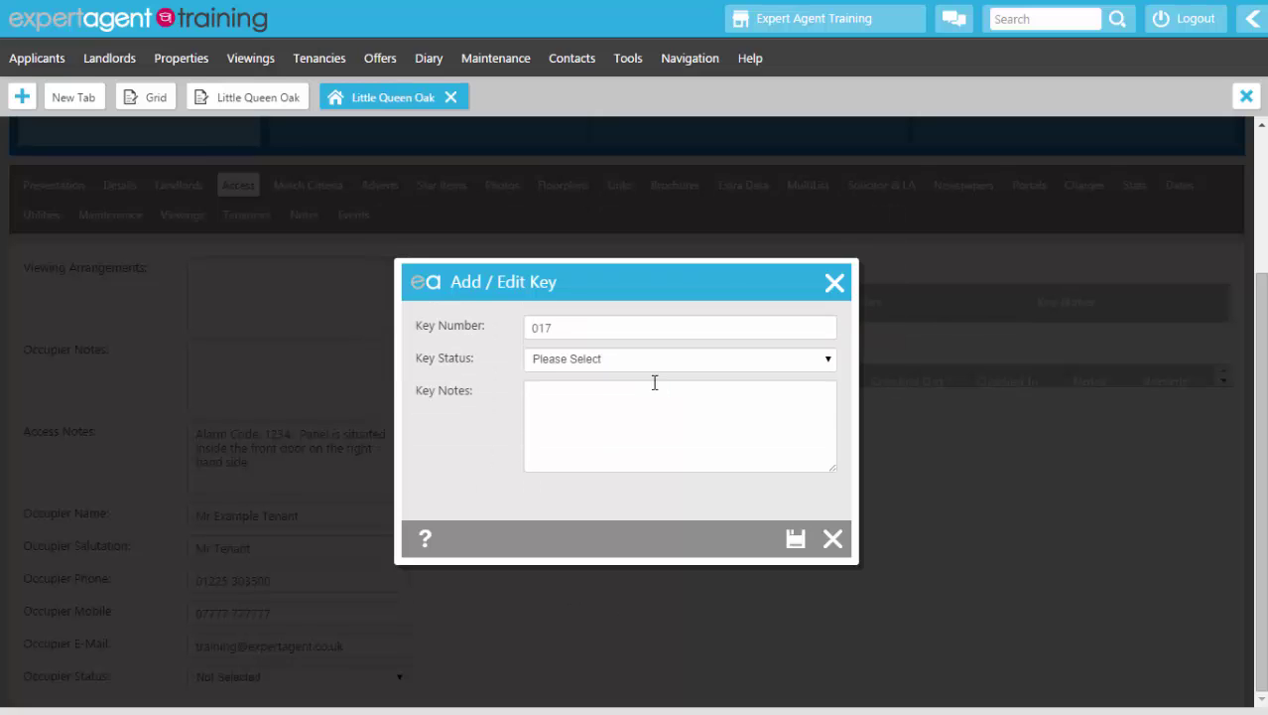
click(605, 323)
key(BackSpace)
key(BackSpace)
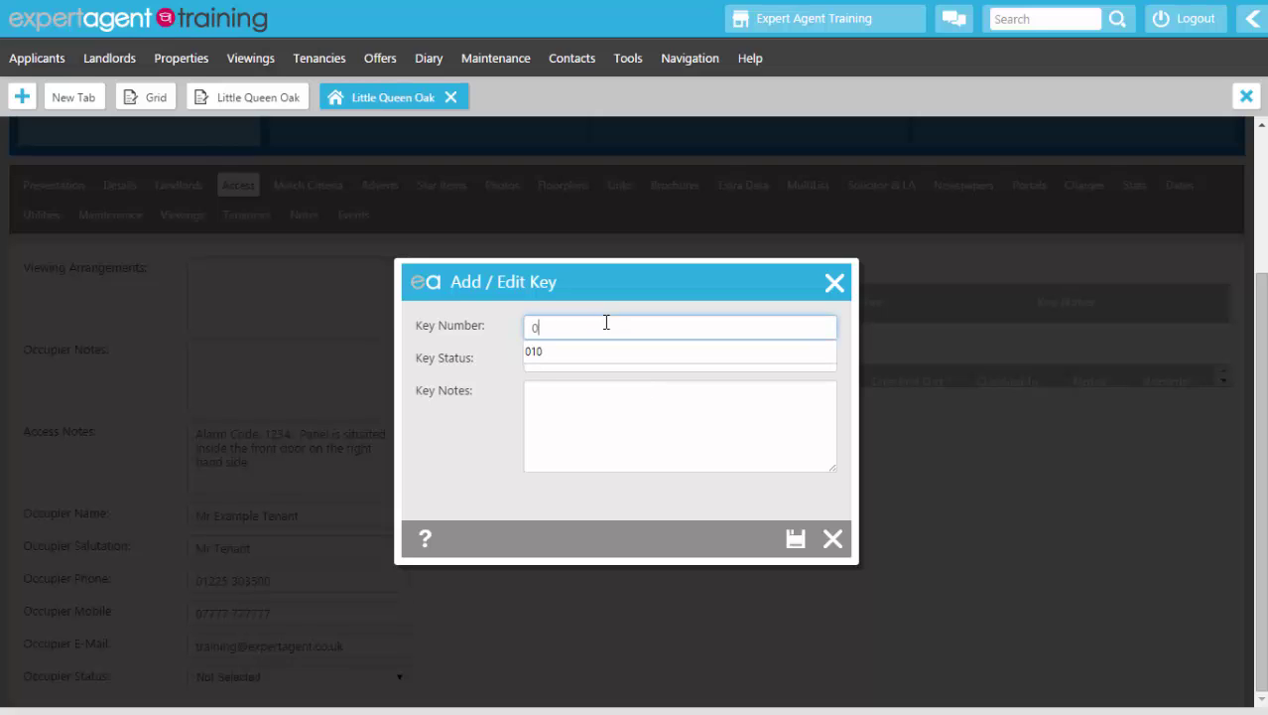
text(20)
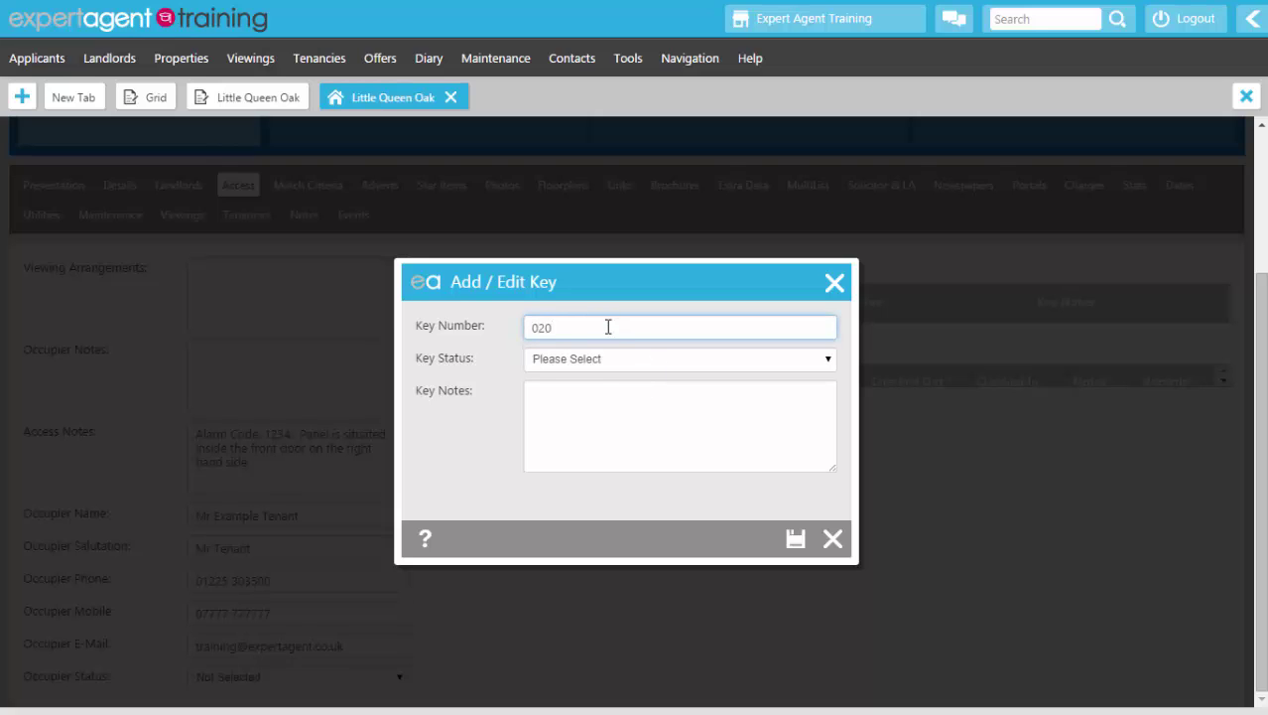
click(597, 367)
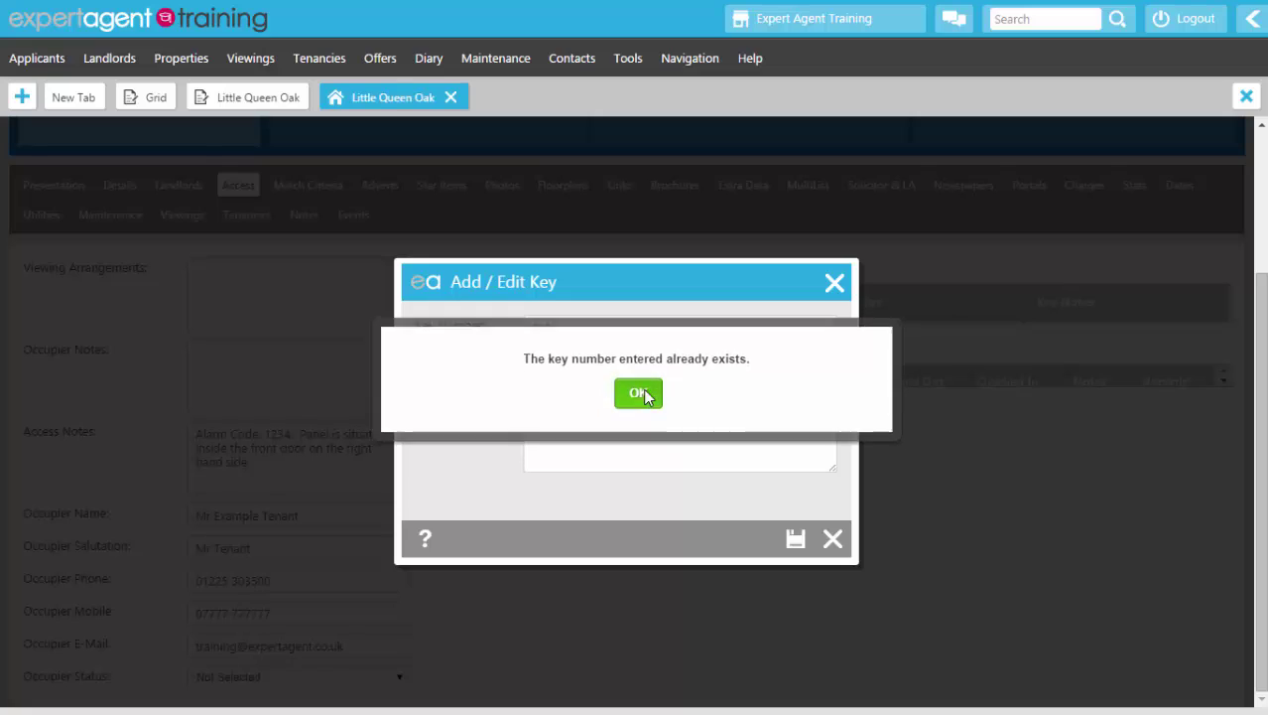
click(646, 390)
click(556, 393)
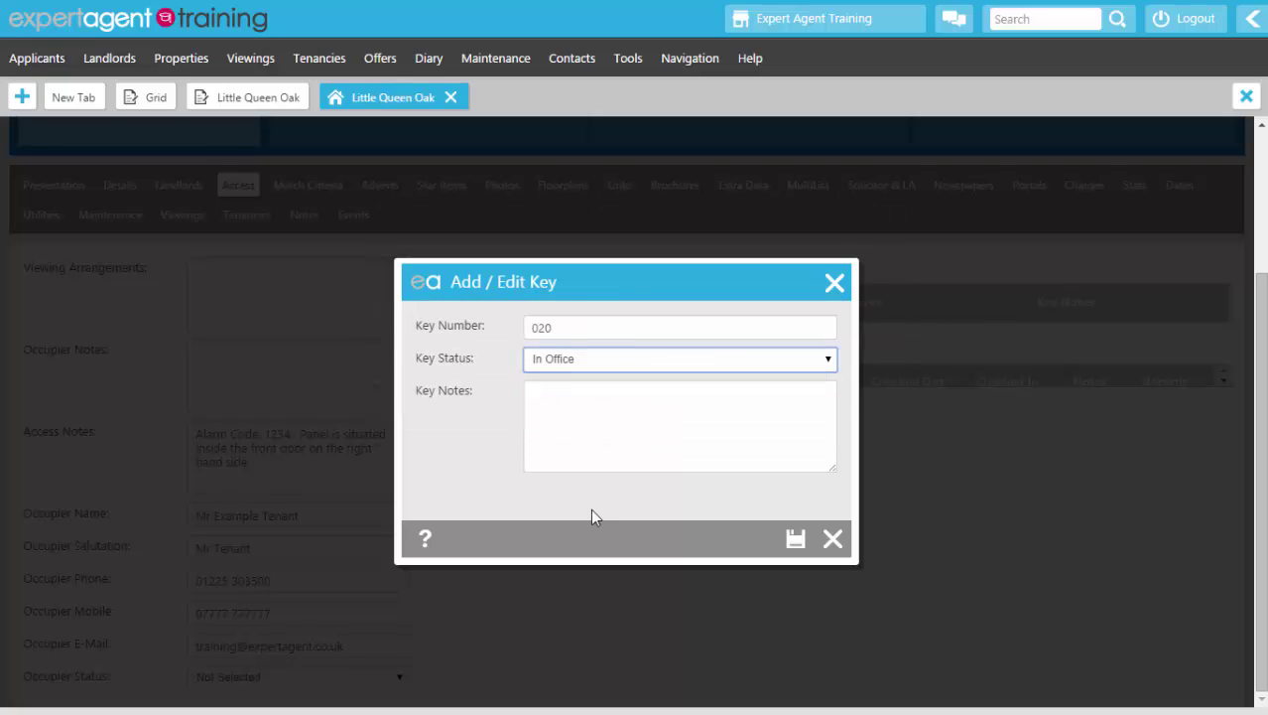
click(793, 539)
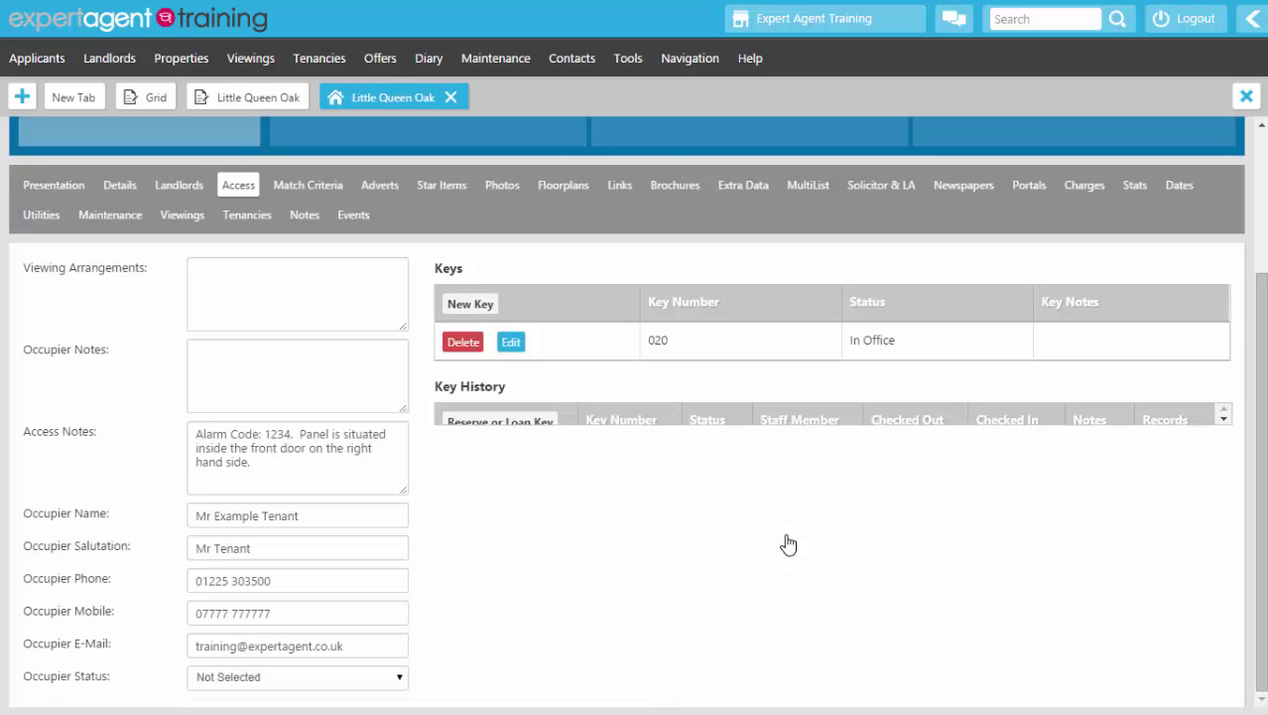
Step: Look through Match Criteria, Links and Brochures, finishing on the property's Dates page
click(319, 189)
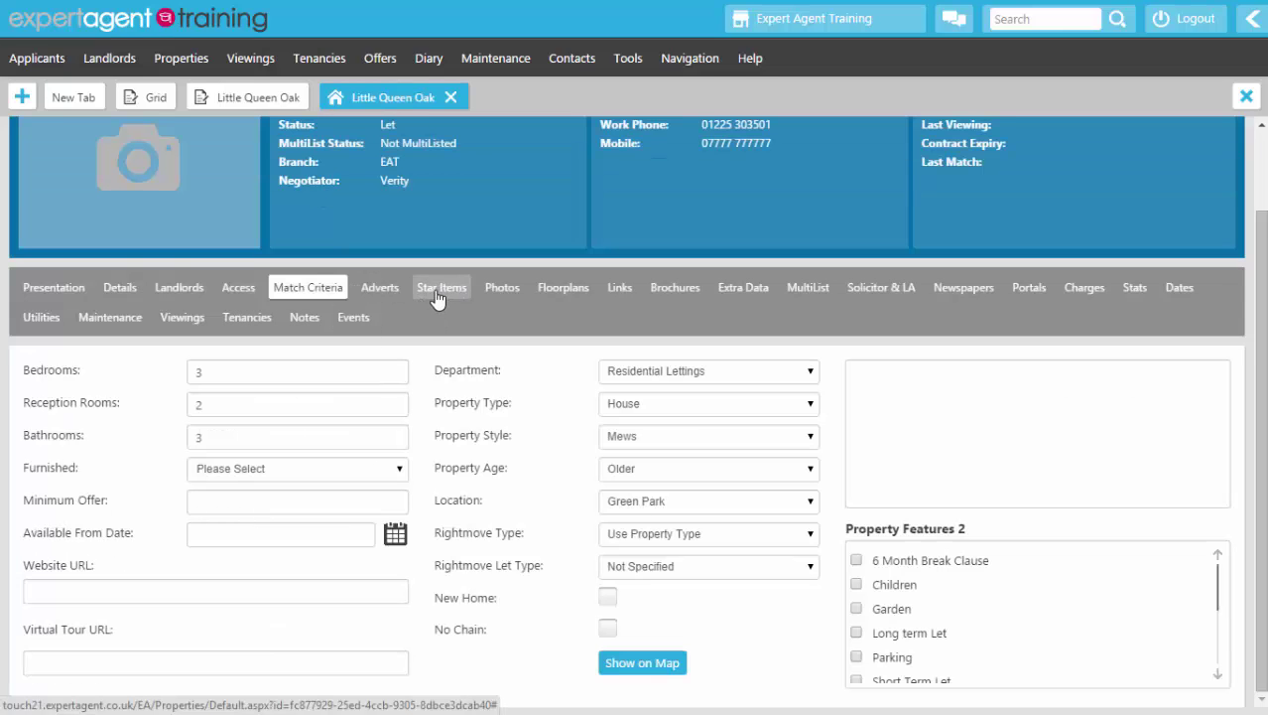
click(620, 289)
scroll(618, 435, down, 1)
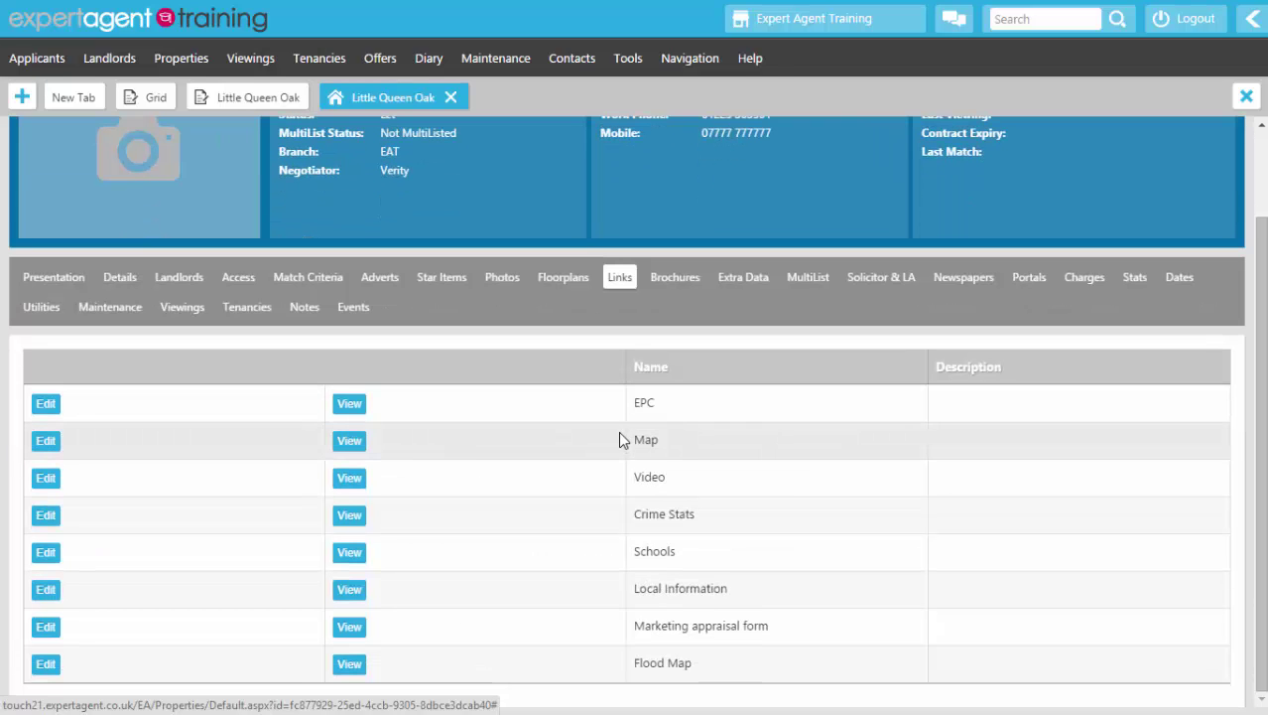
click(665, 277)
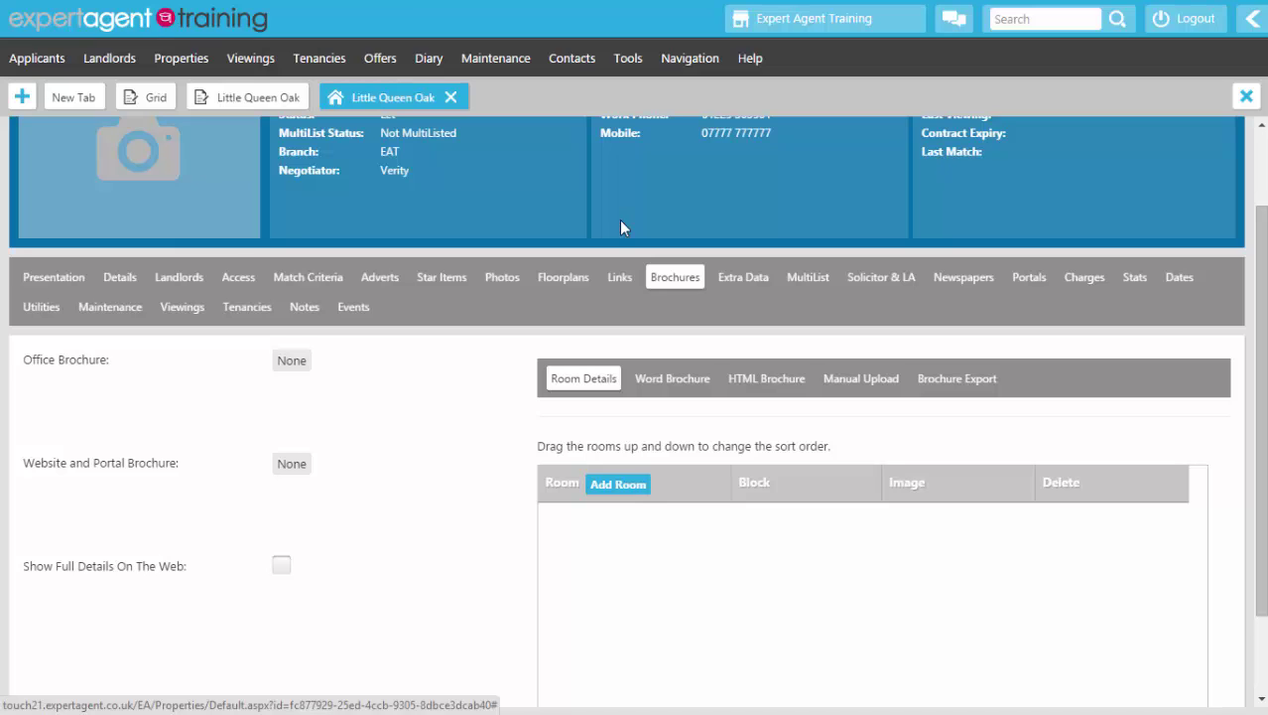
click(1179, 279)
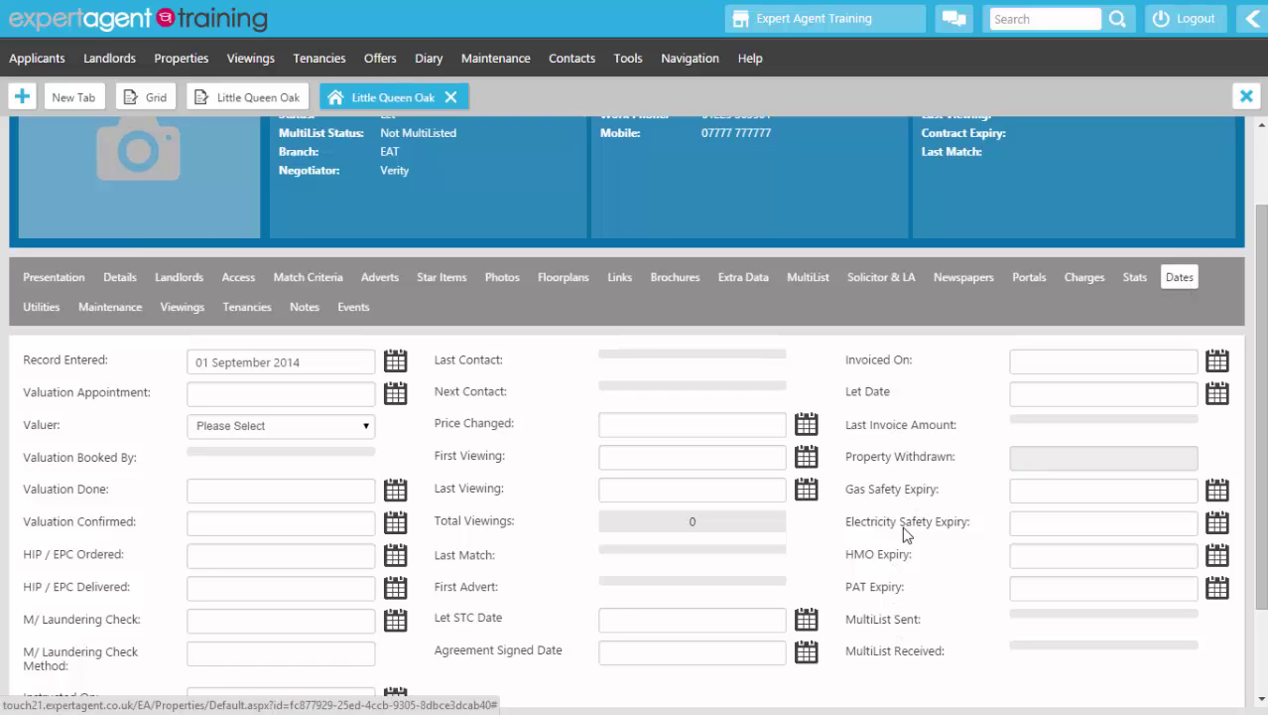
Step: Set the gas safety expiry date to 28 November 2014
click(1217, 493)
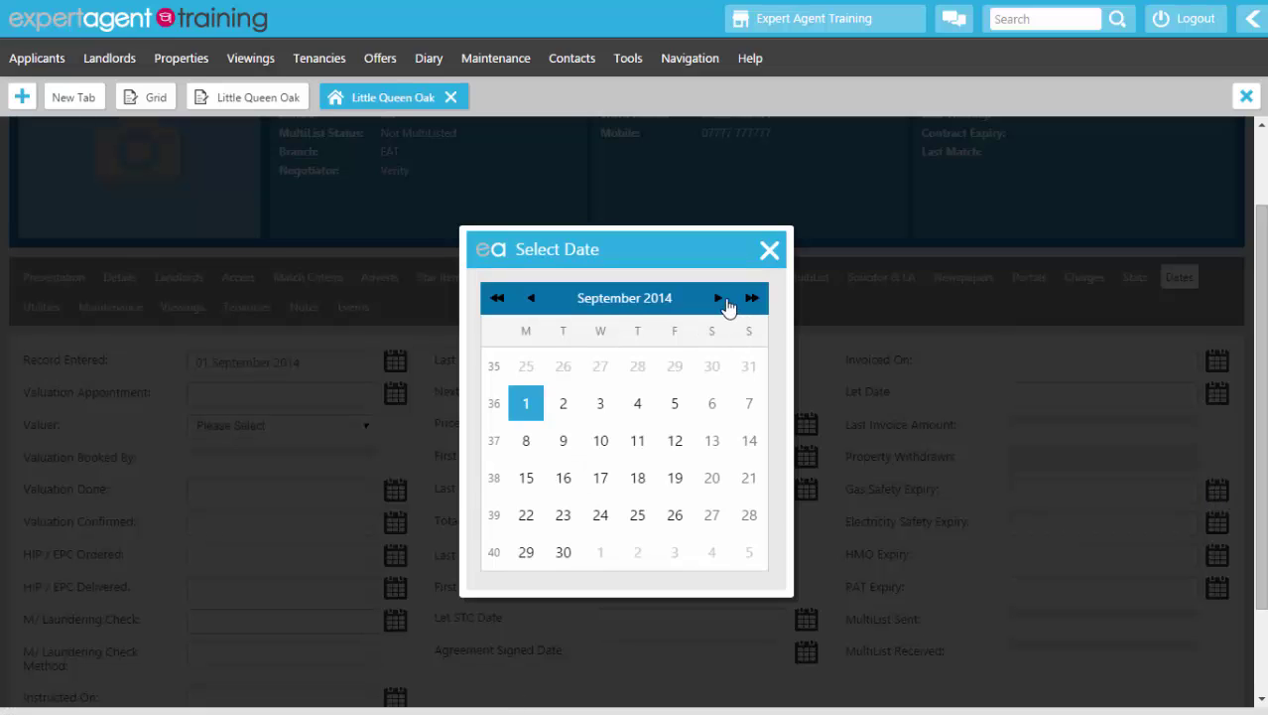
click(718, 298)
click(718, 297)
click(677, 515)
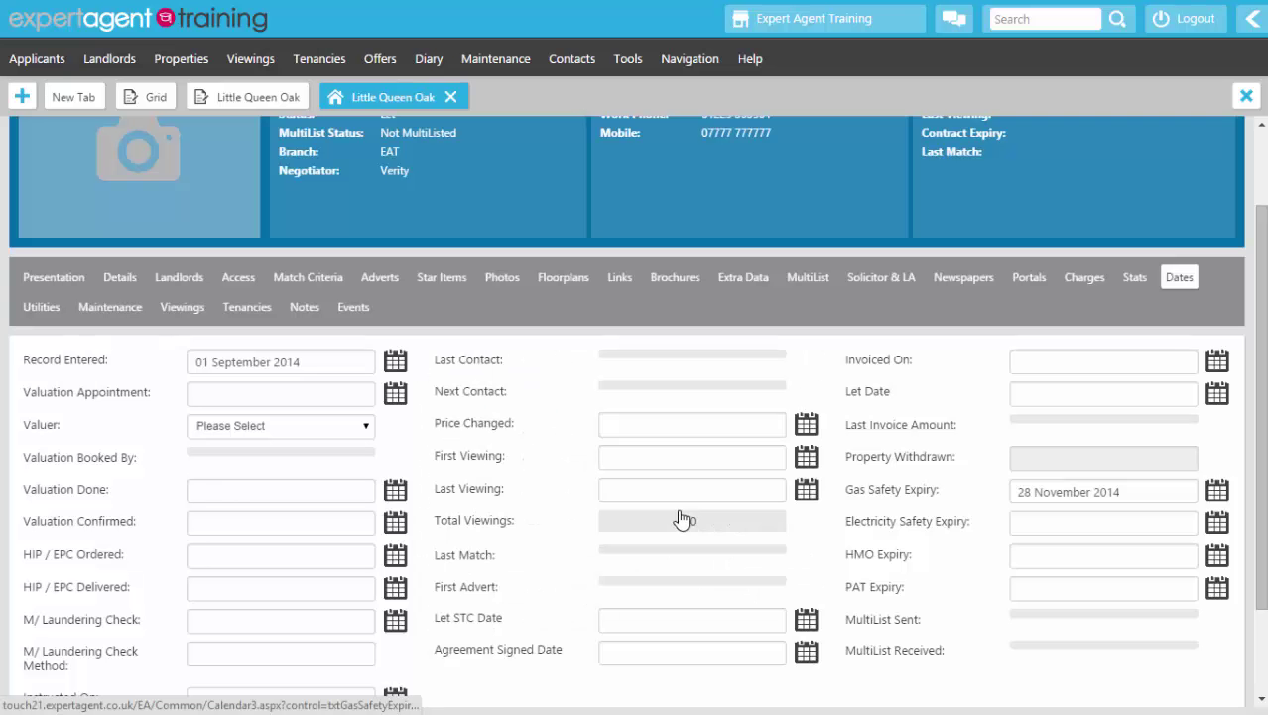
Step: Set the electricity safety expiry to 11 November 2014 and show the property's Utilities page
click(1218, 523)
click(719, 300)
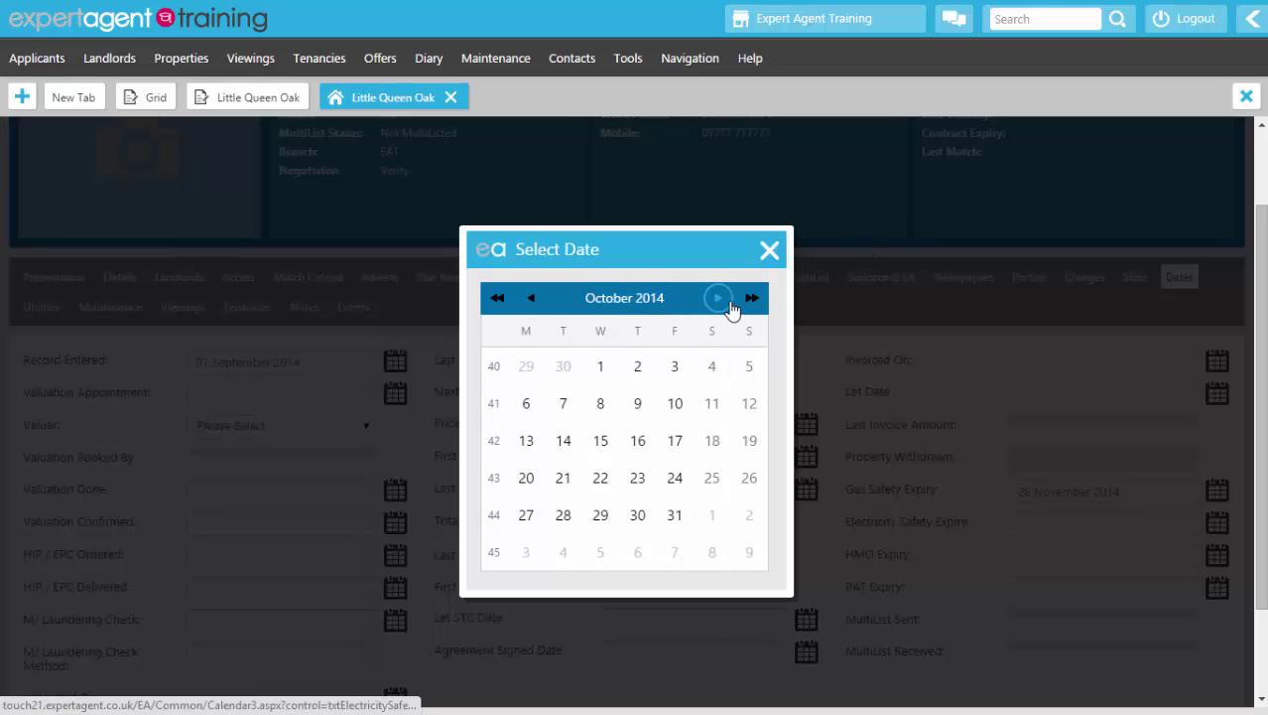
click(728, 304)
click(562, 445)
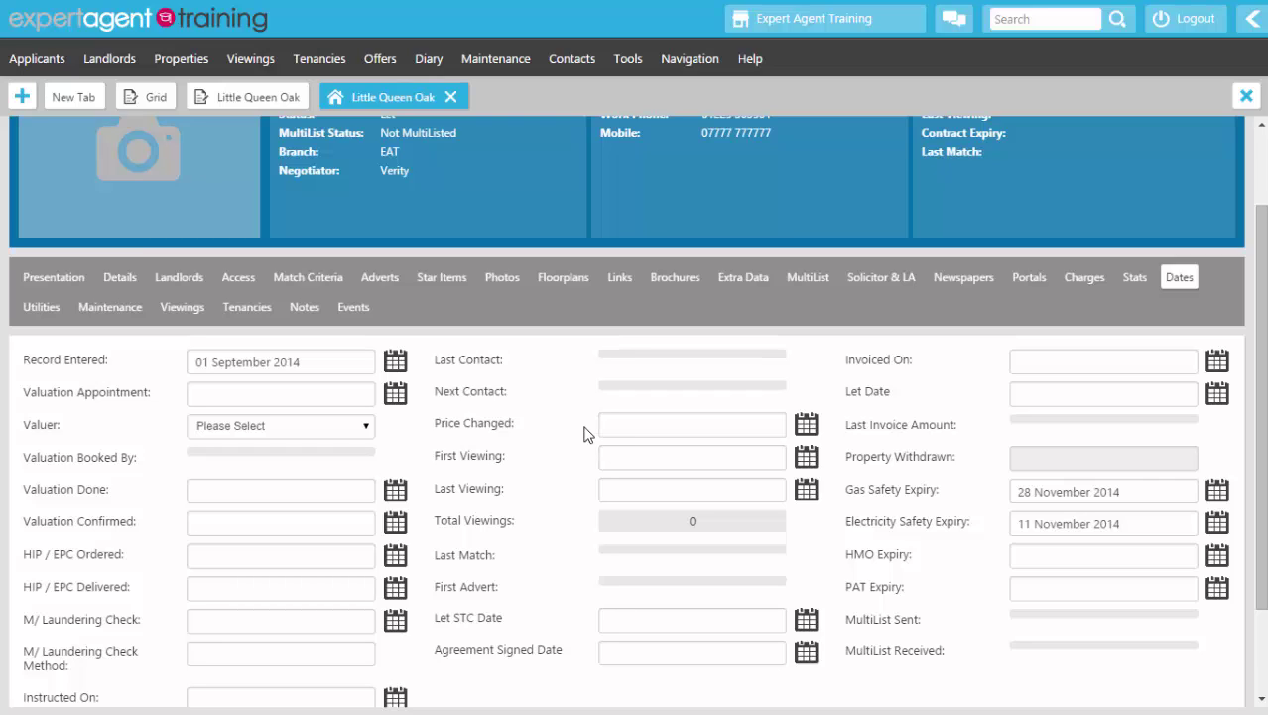
click(51, 312)
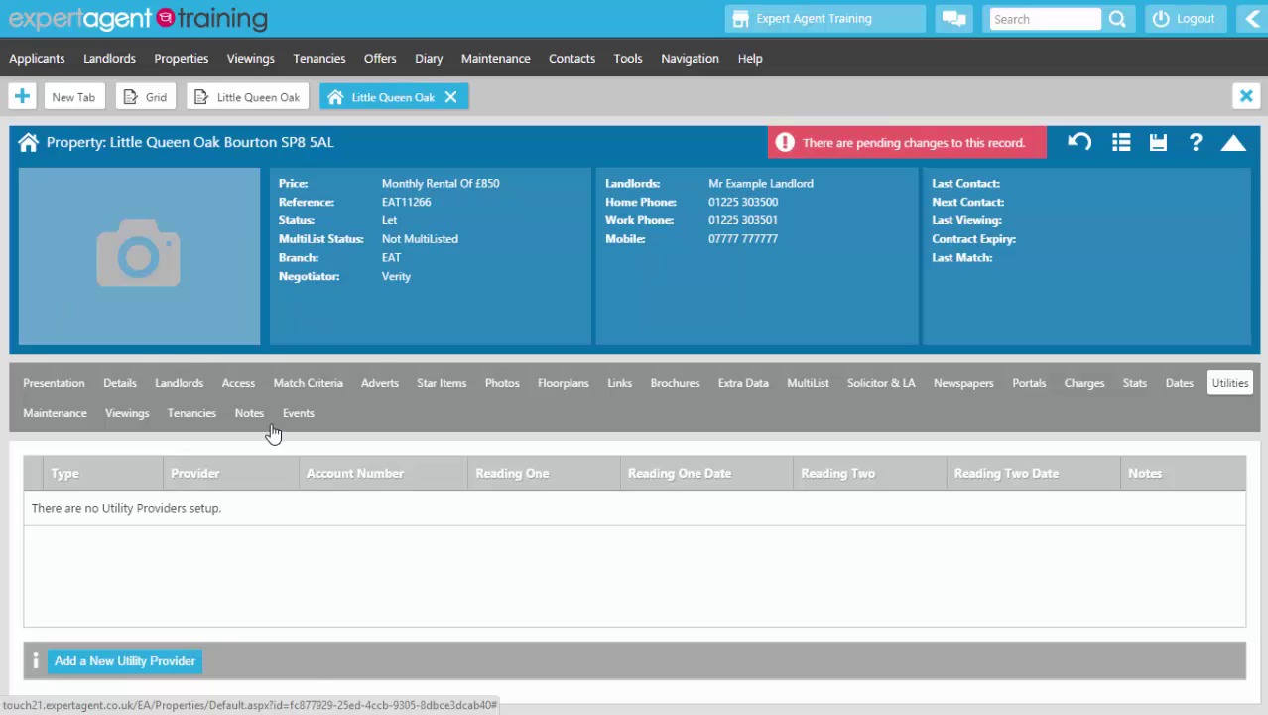
Step: Add a new Gas utility with British Gas as provider, found via a '%gas%' contact search
click(84, 661)
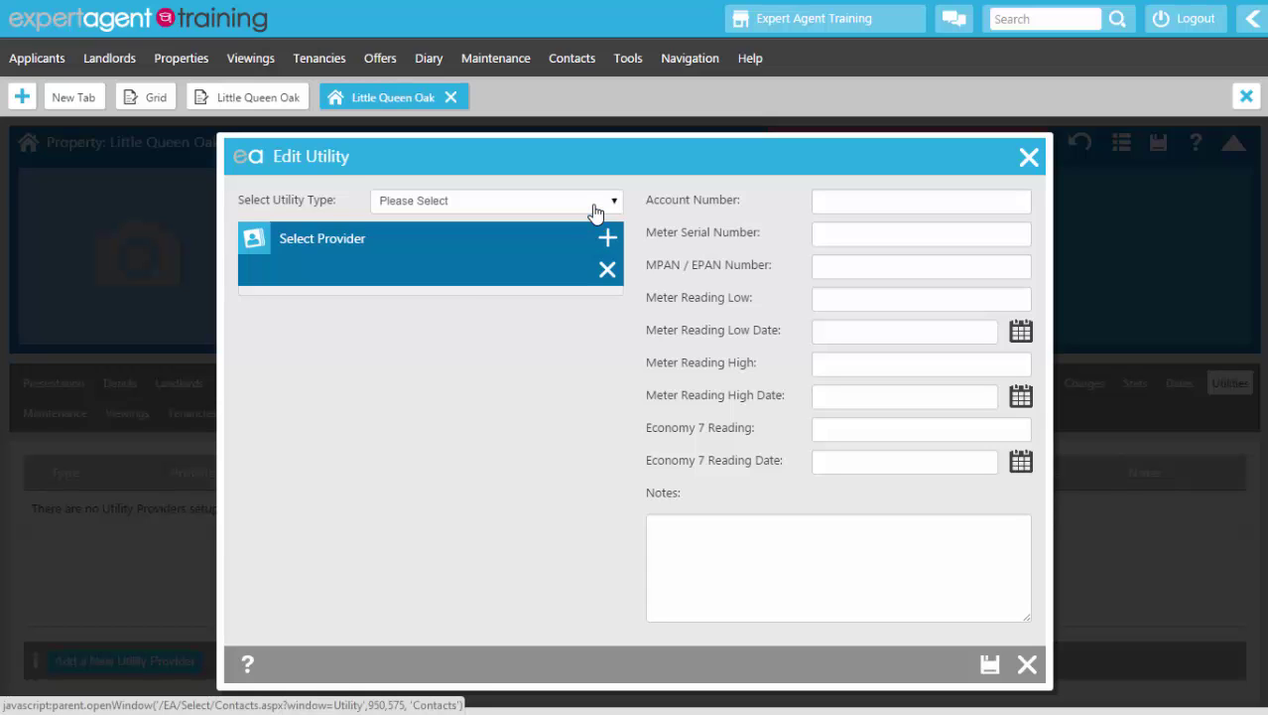
click(593, 203)
click(538, 234)
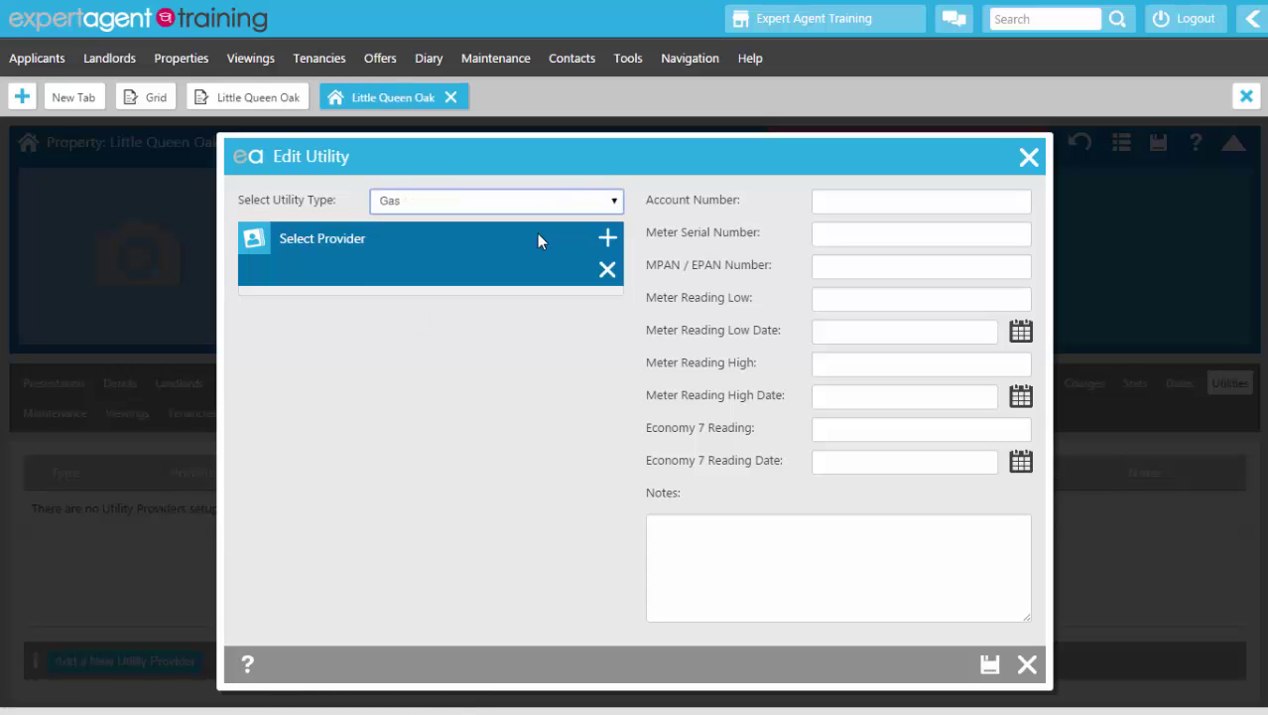
click(608, 240)
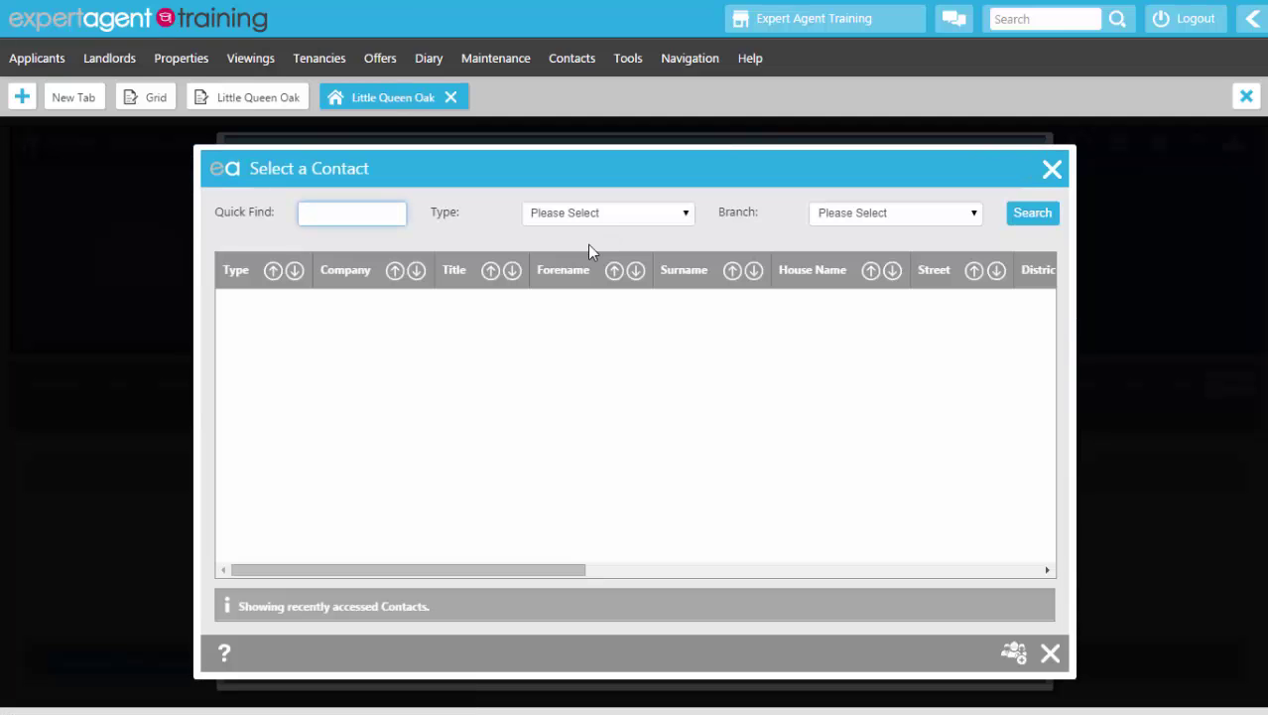
text(%gas%)
key(Return)
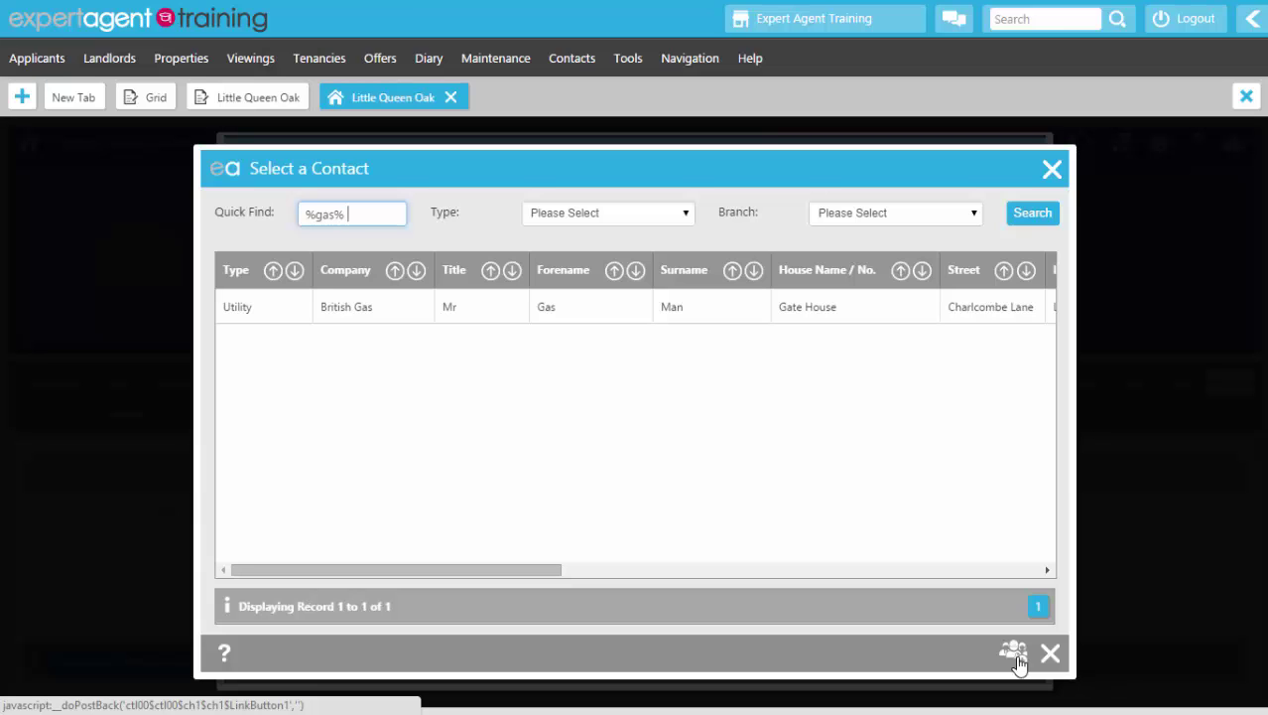
click(536, 308)
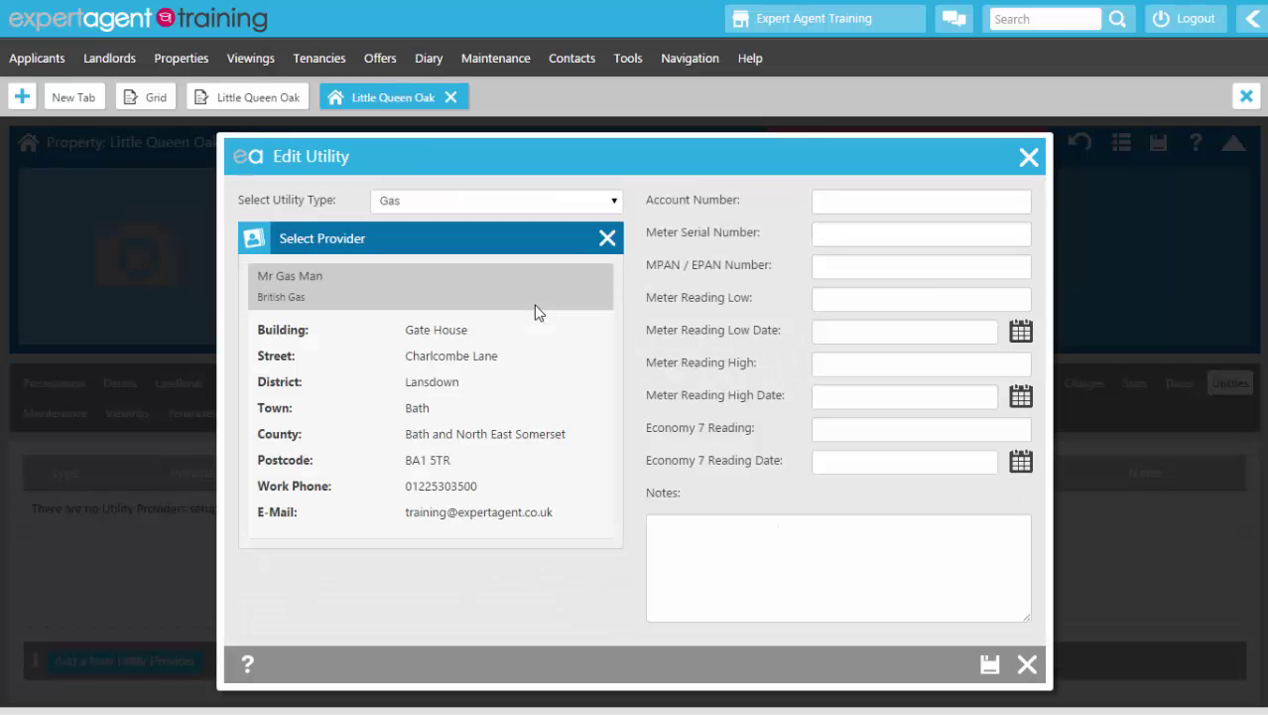
Step: Fill in the utility's account number and meter serial number, then save the gas utility
click(861, 199)
text(654)
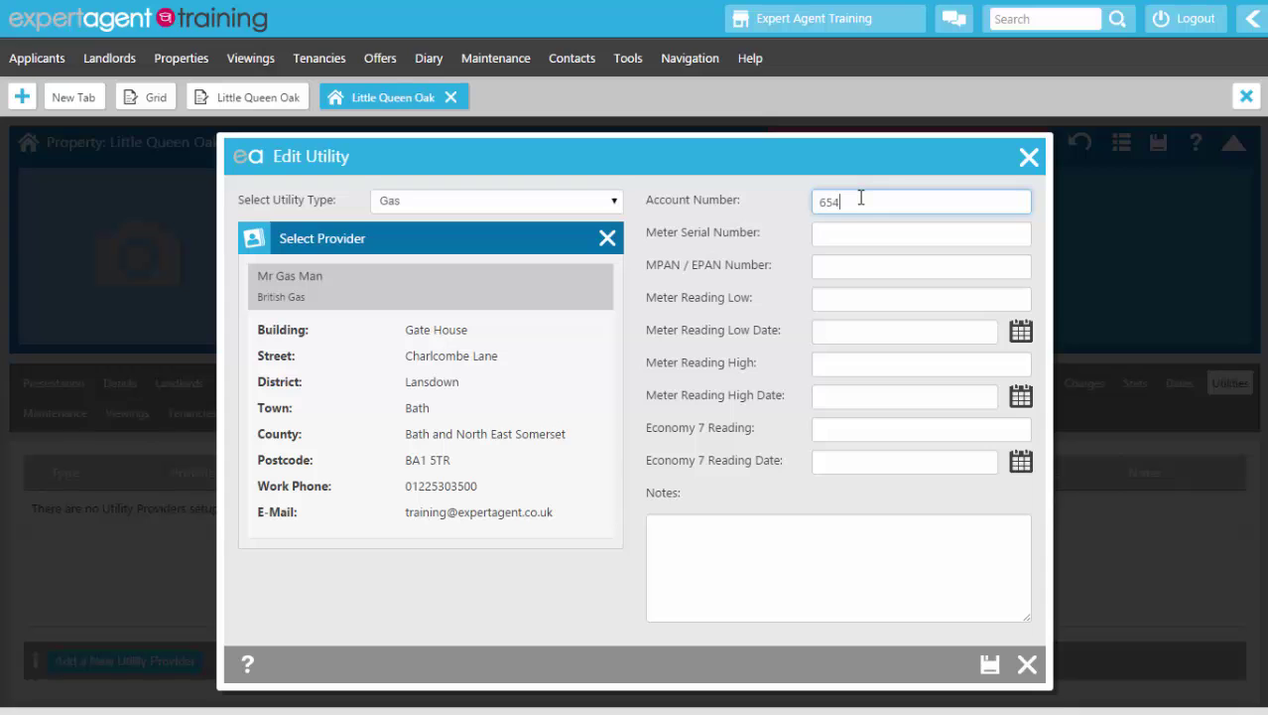
text(68746587687)
click(840, 235)
text(41)
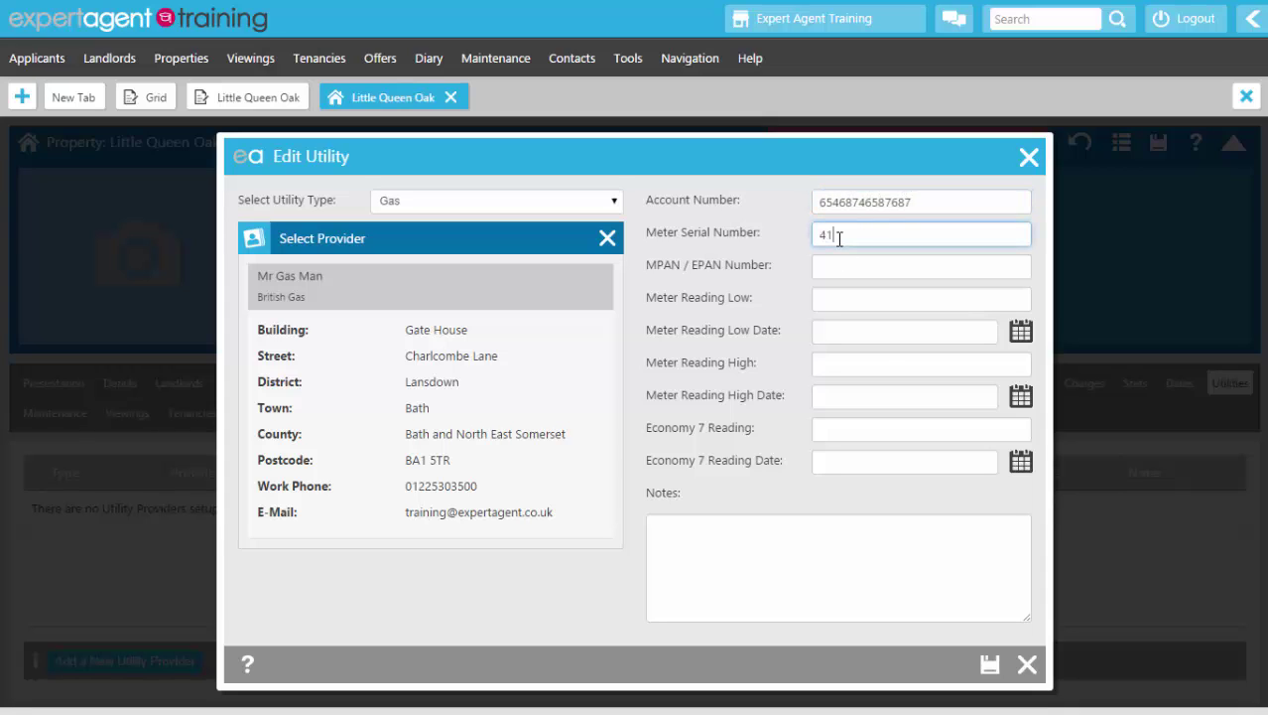
text(58742)
click(990, 663)
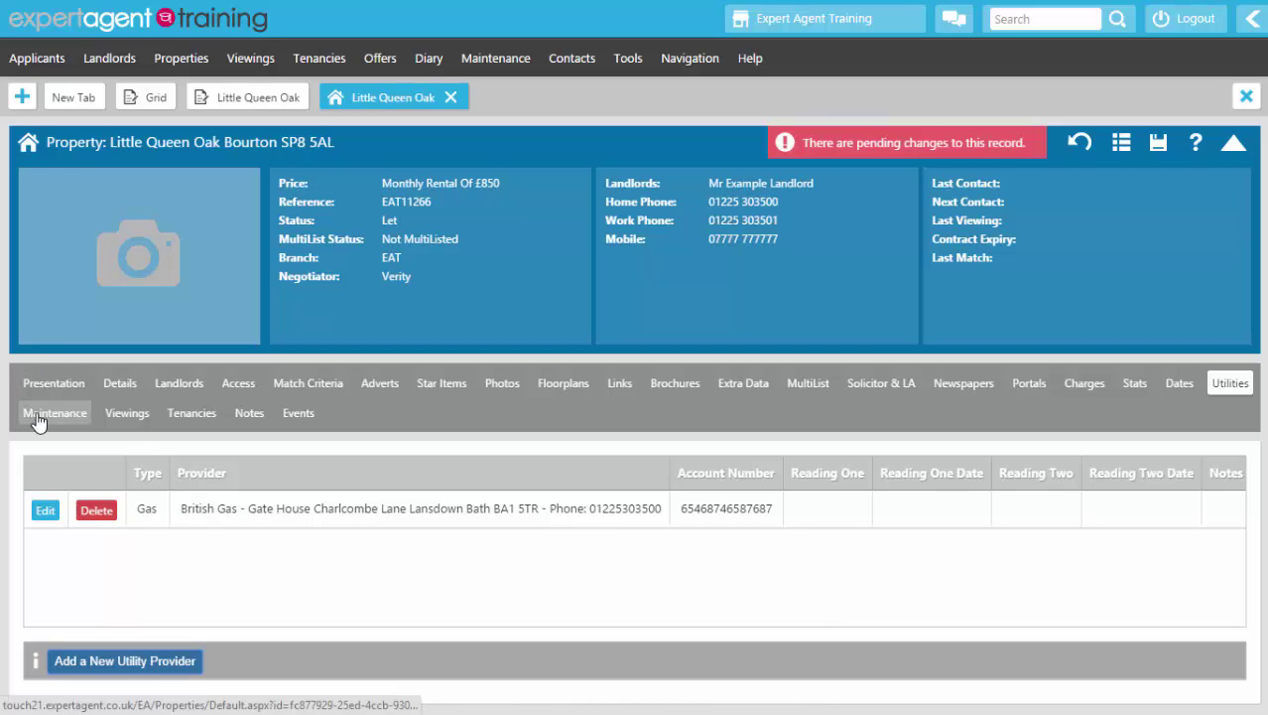
click(54, 412)
Step: Start a blank maintenance job for Little Queen Oak from the Maintenance Jobs list
scroll(148, 564, down, 1)
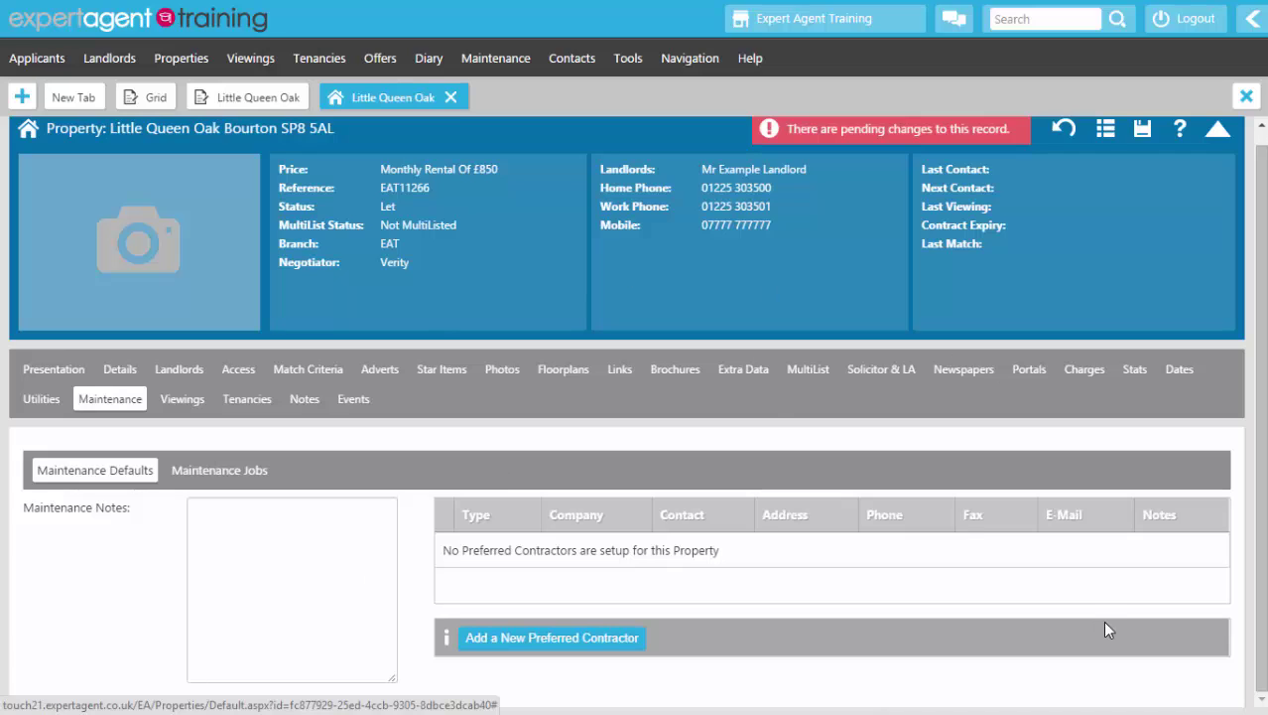
click(191, 479)
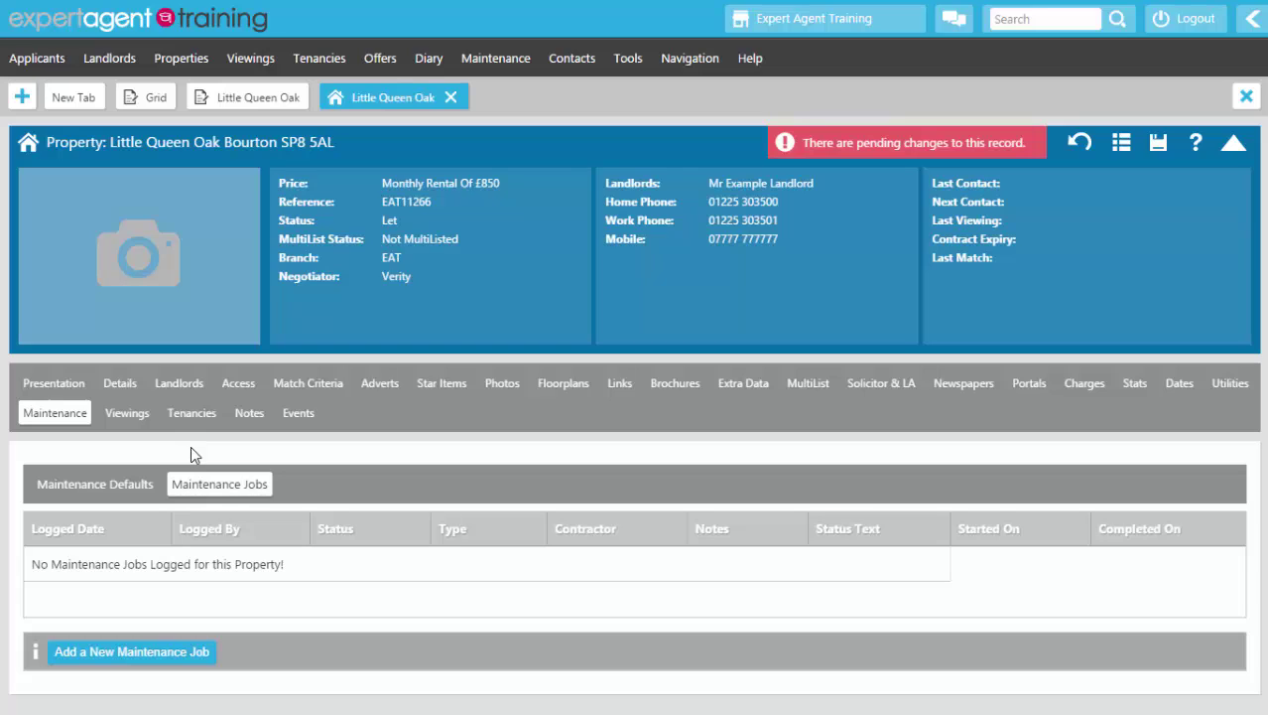
click(52, 655)
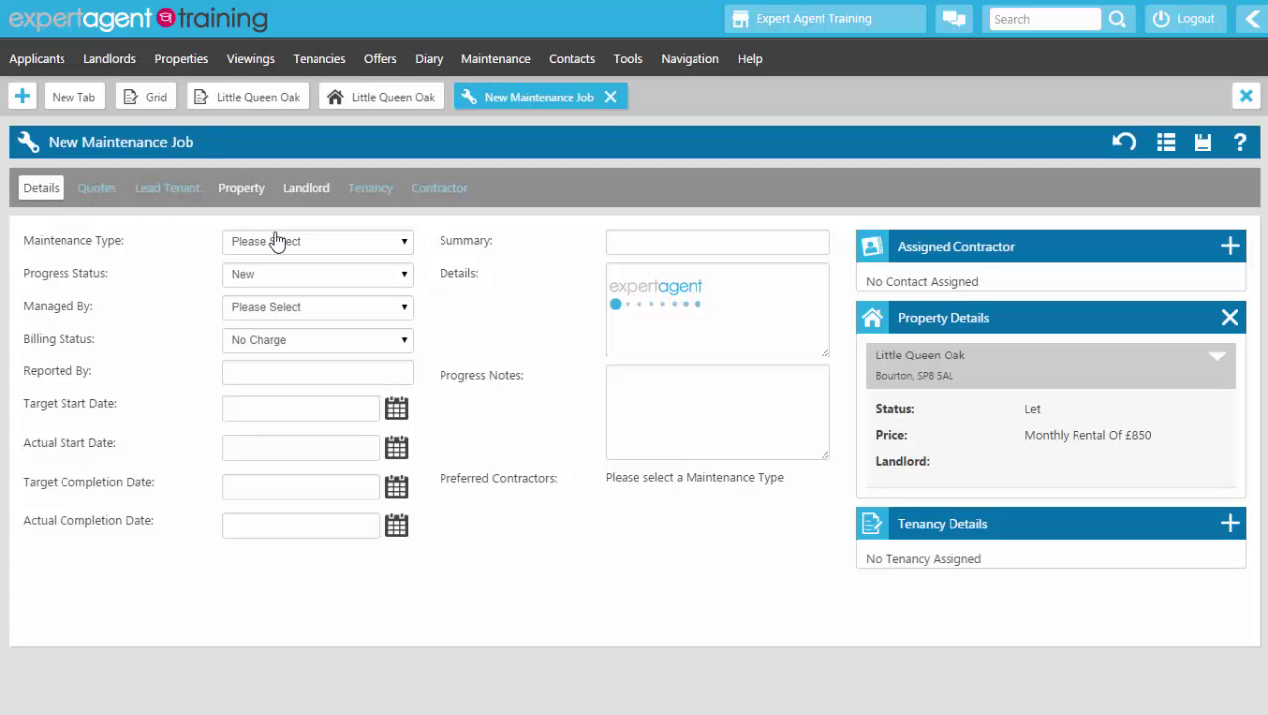
click(241, 278)
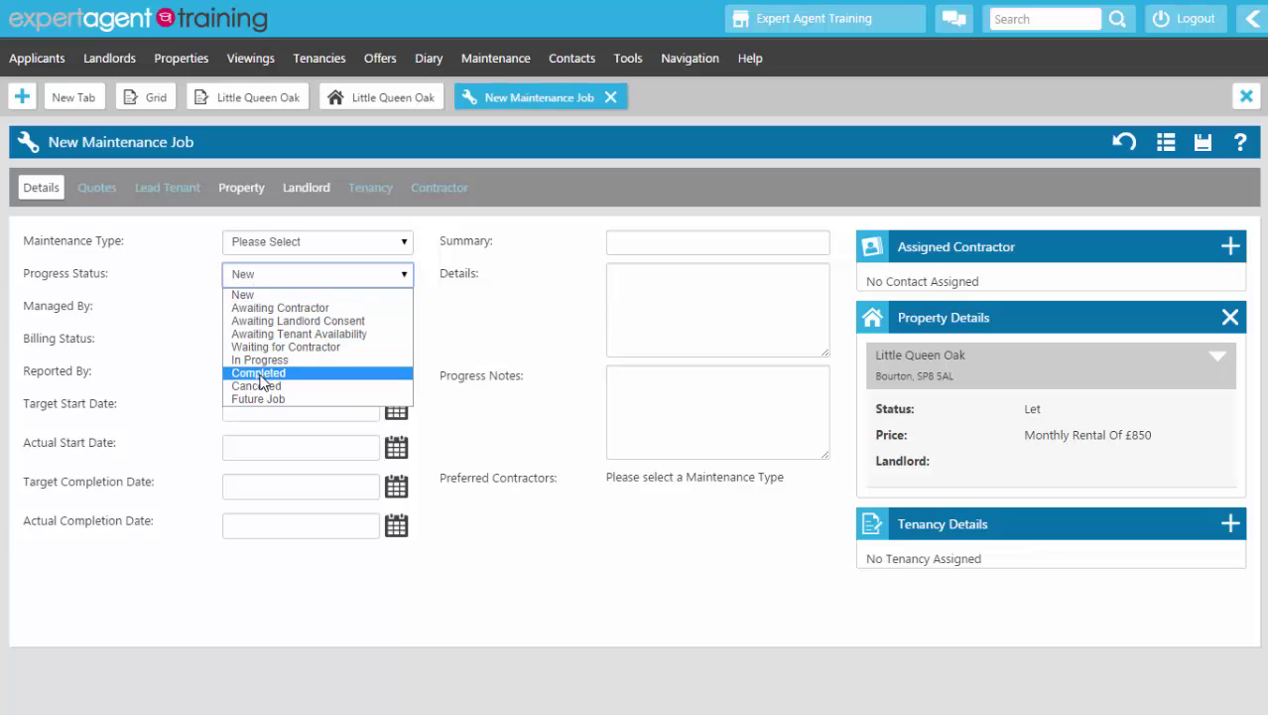
click(501, 340)
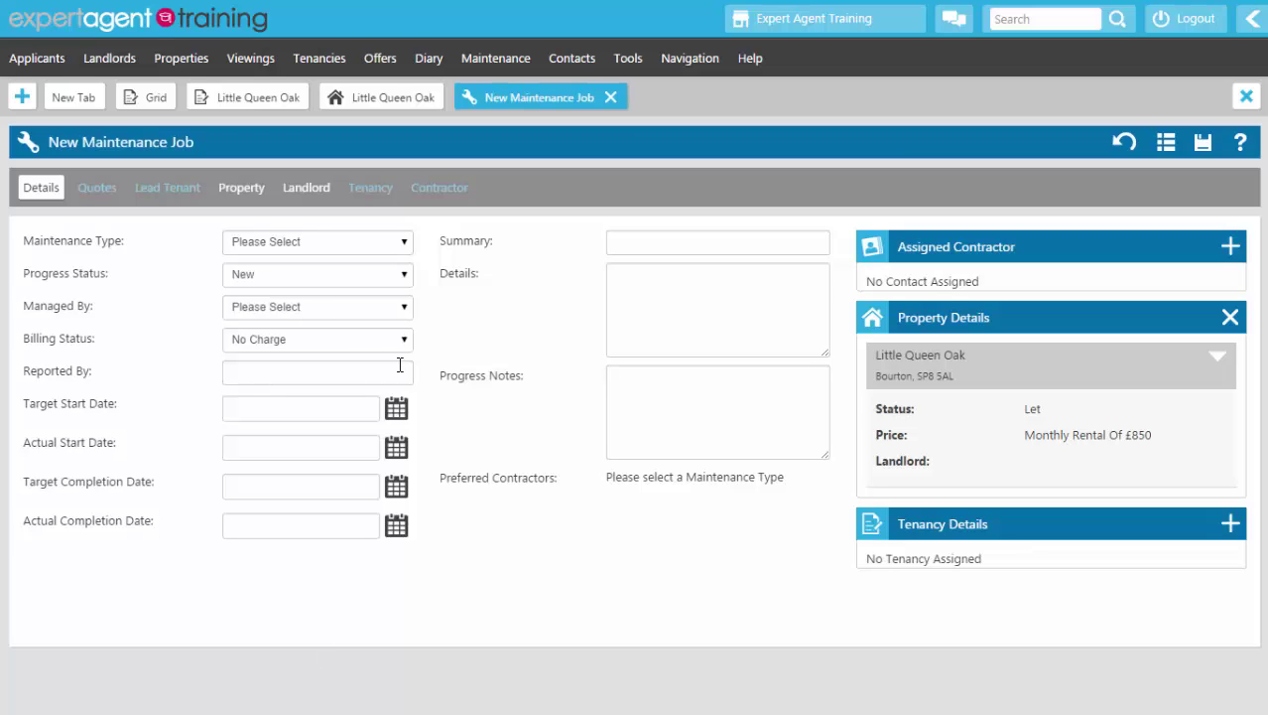
Step: Close the unused maintenance job and open the landlord's record from the current tenancy
click(611, 98)
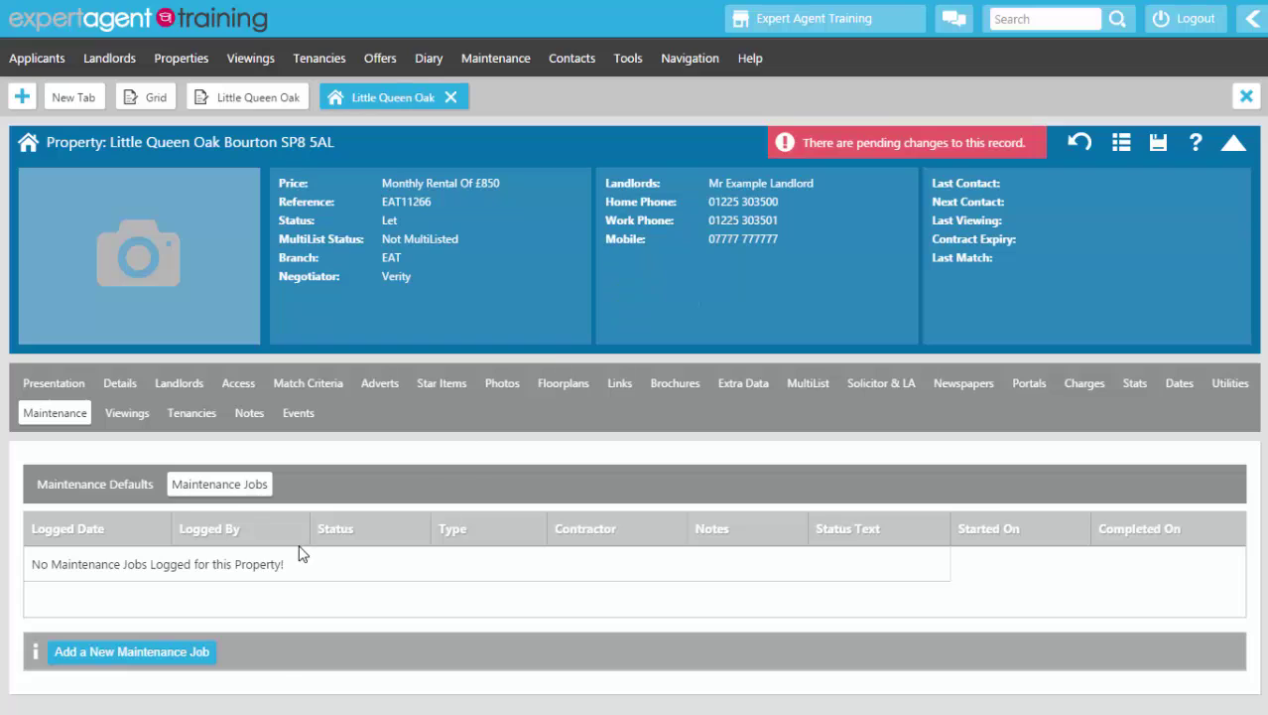
click(192, 412)
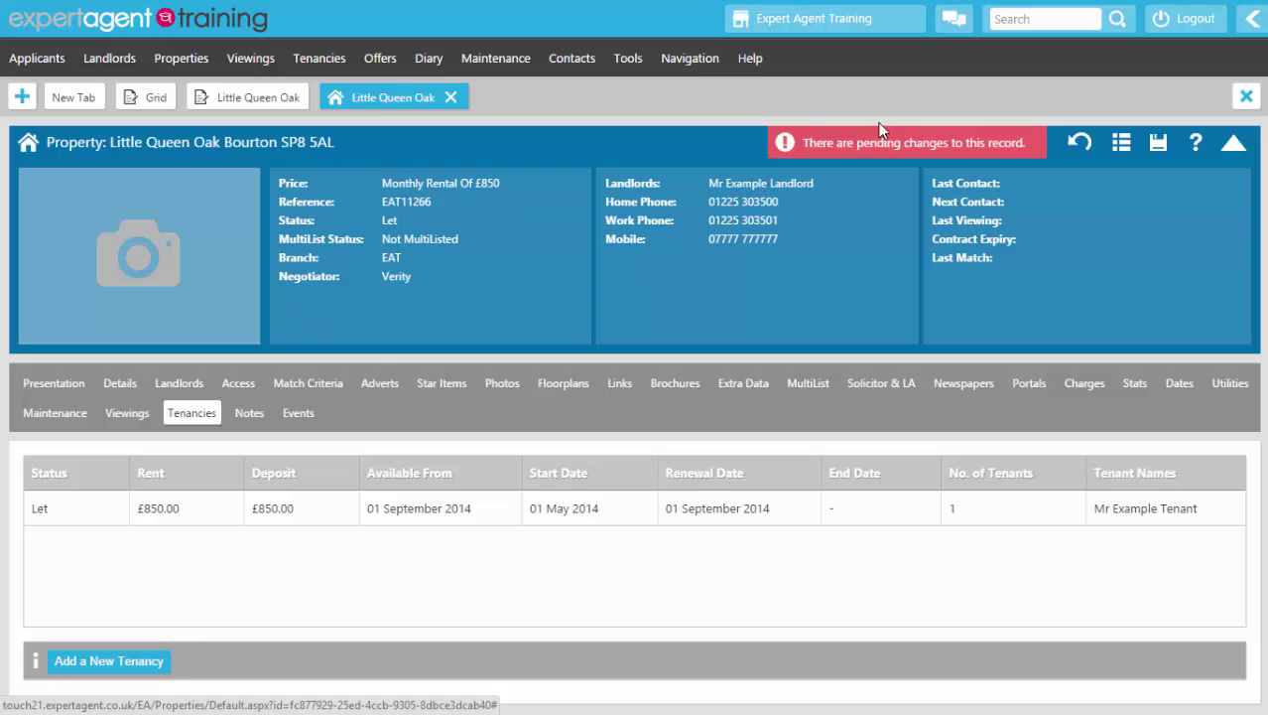
click(1161, 149)
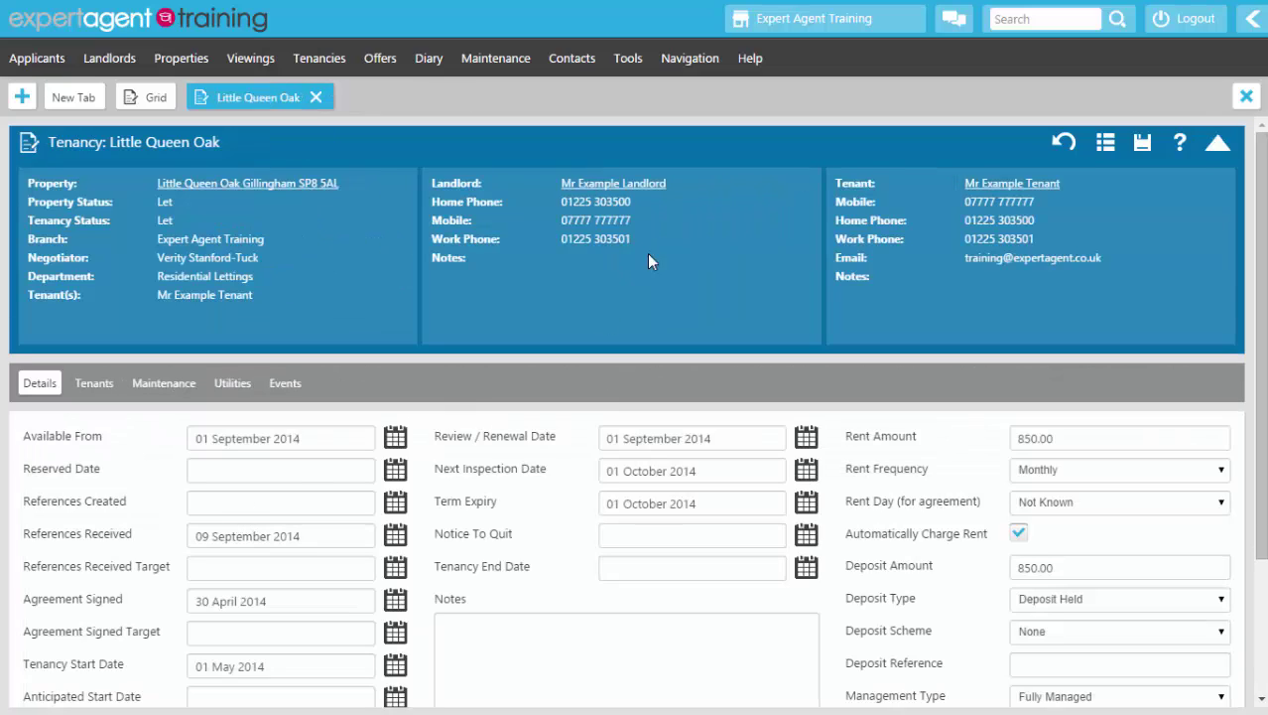
click(602, 188)
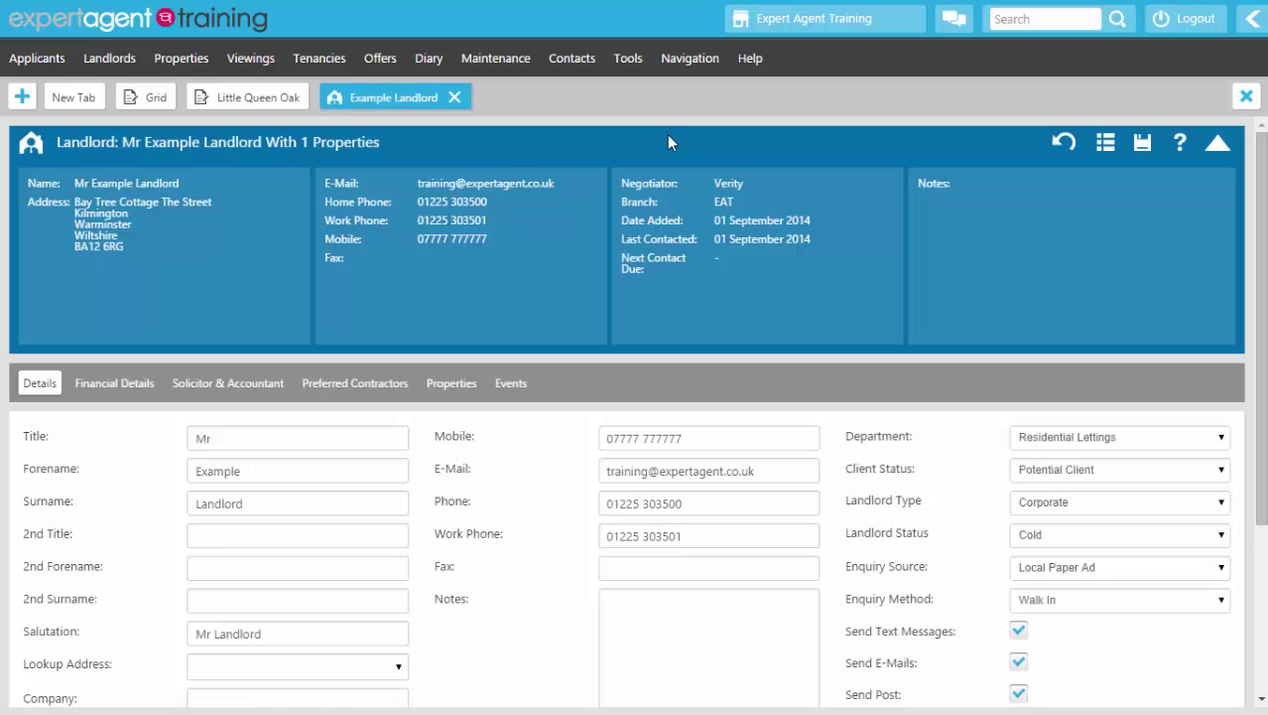
Step: Collapse the landlord summary panel and show the landlord's Financial Details page
click(667, 134)
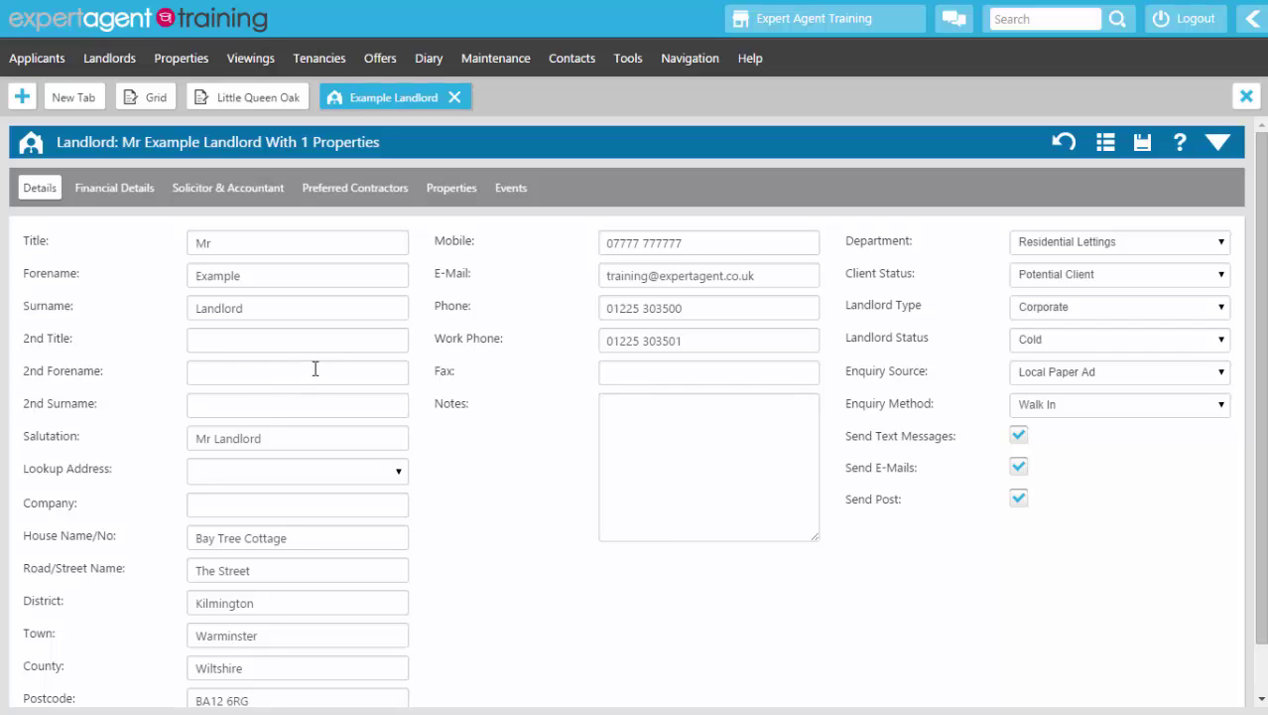
click(104, 195)
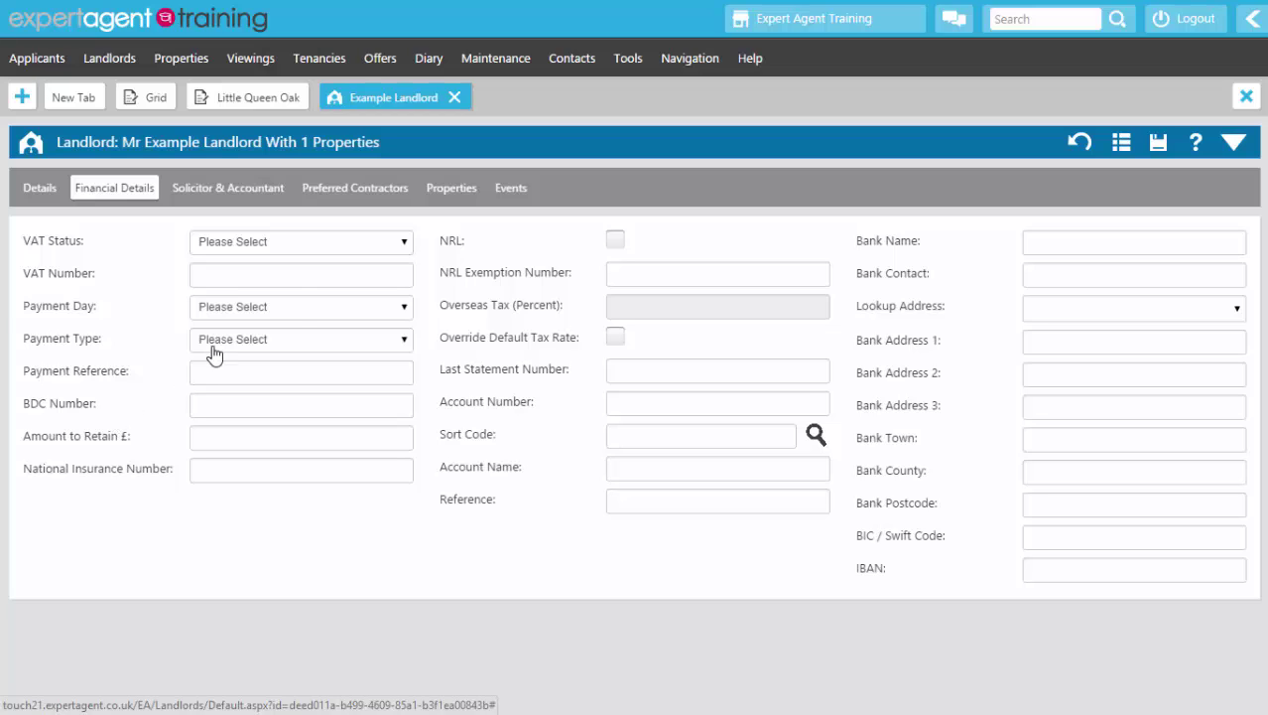
Step: Mark the landlord VAT Registered with a VAT number, paid by Standing Order on day 1, reference BACTRENT
click(279, 249)
click(251, 288)
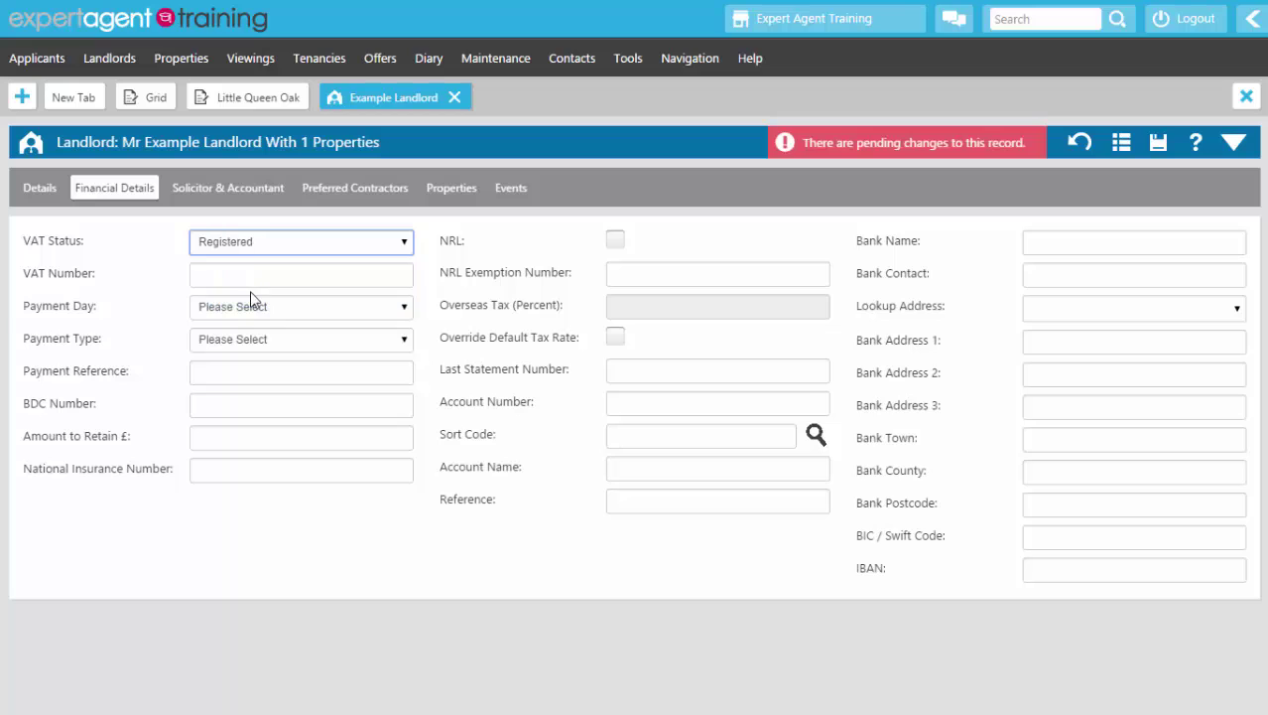
click(251, 270)
text(6876874687687)
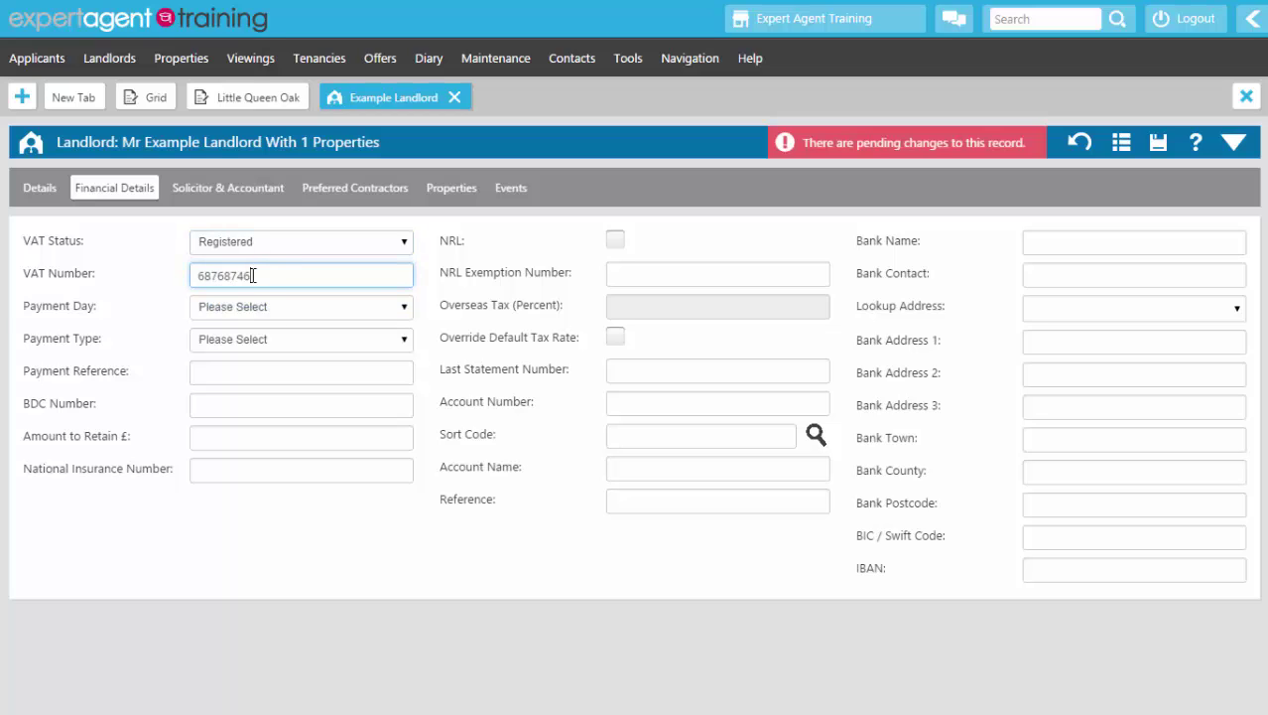
click(256, 306)
click(213, 342)
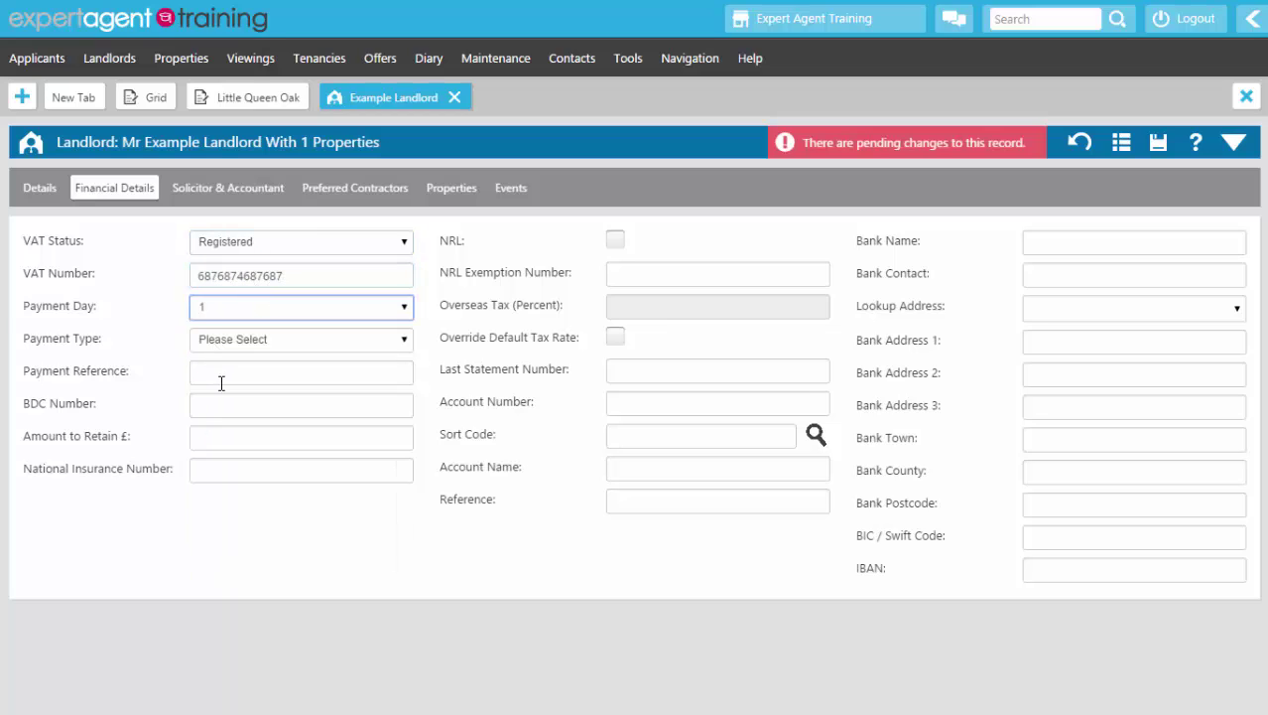
click(212, 338)
click(214, 398)
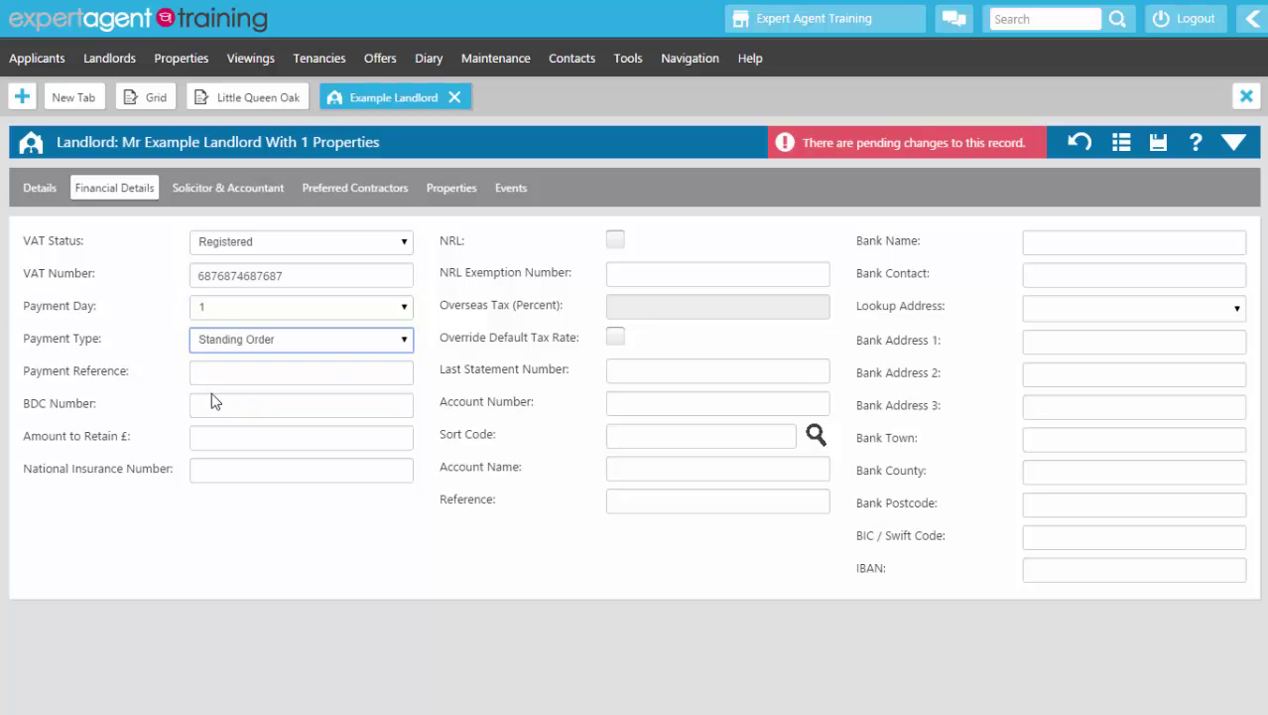
click(212, 371)
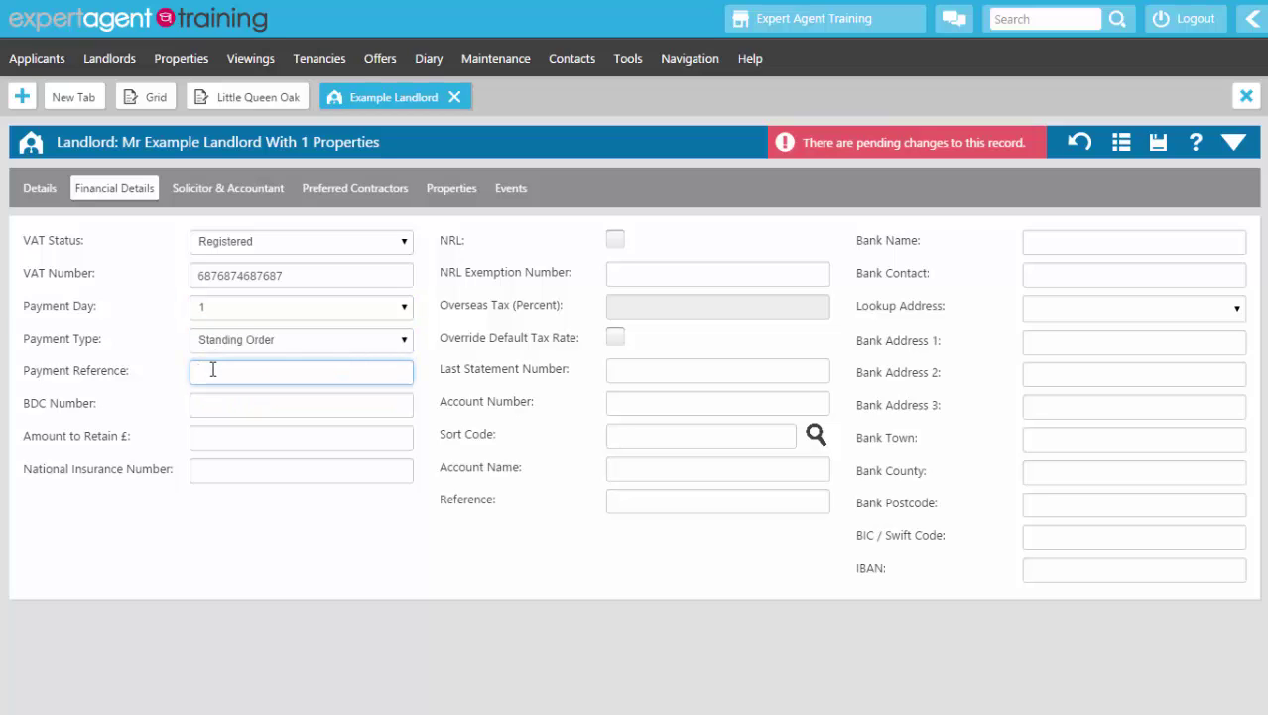
text(BACTRENT)
Step: Set Amount to Retain to £100 and enter the landlord's National Insurance number, bank account number and sort code
click(239, 404)
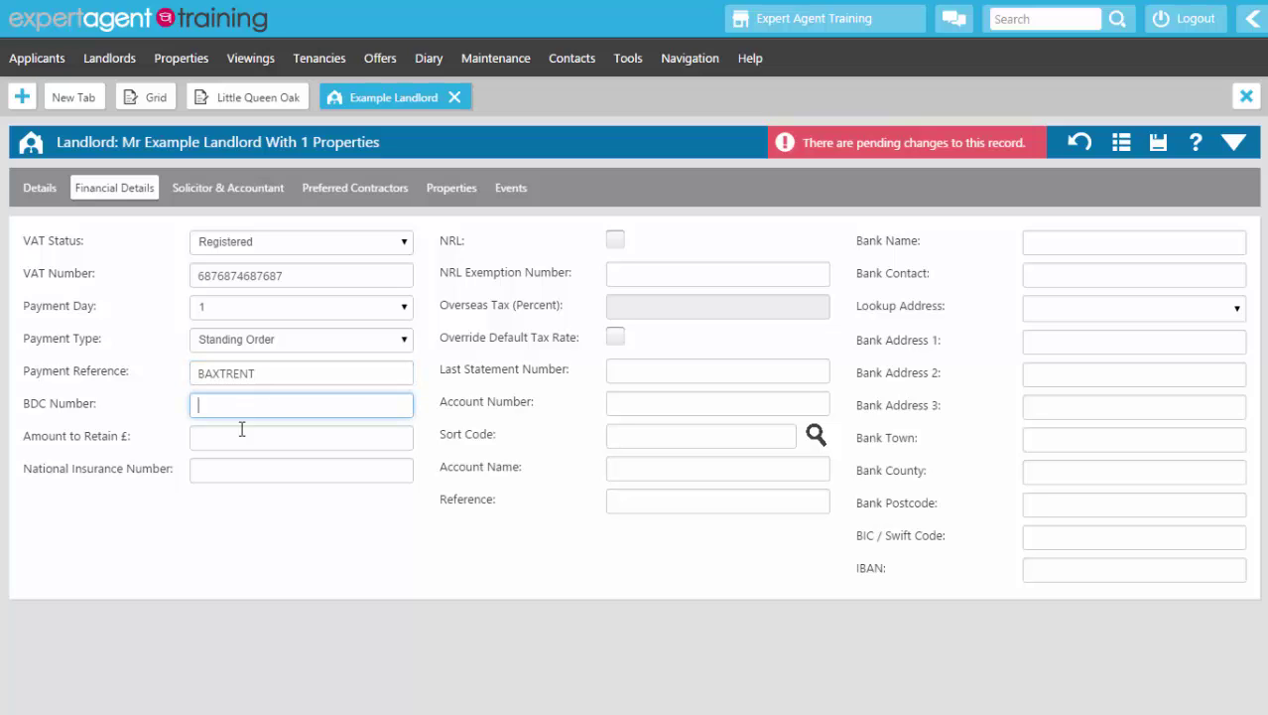
click(227, 443)
text(1)
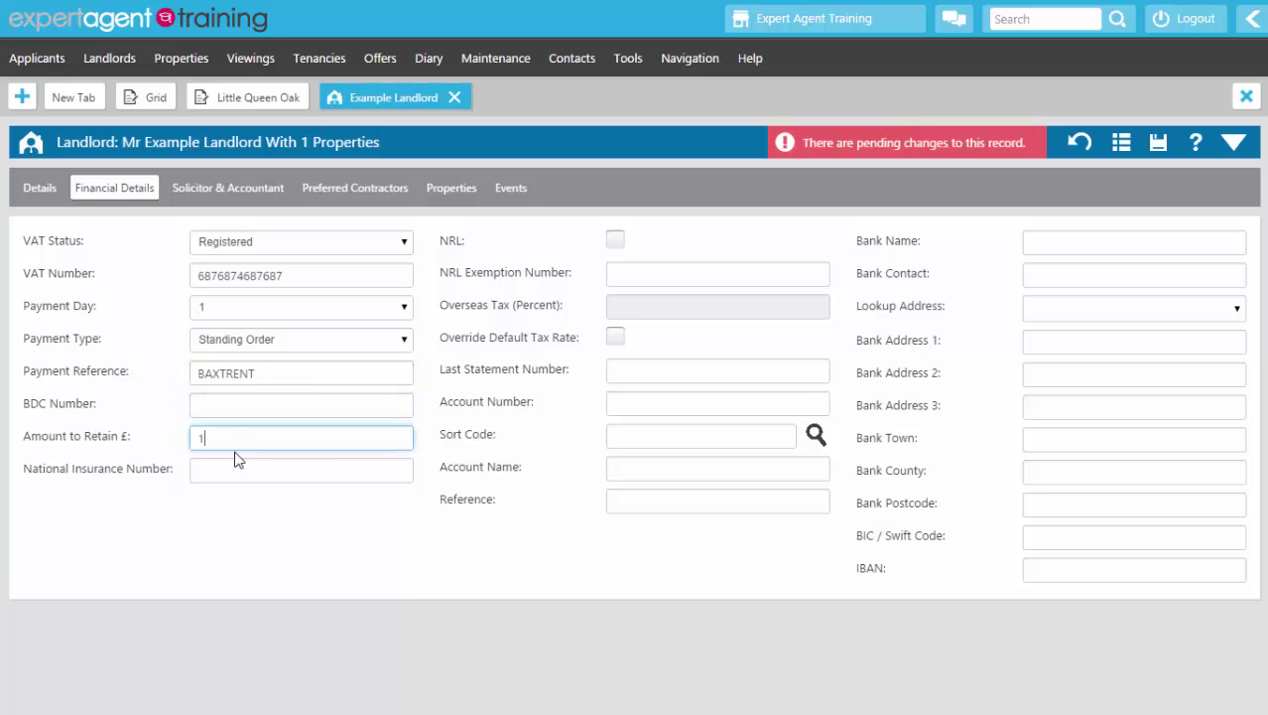
text(00)
click(227, 470)
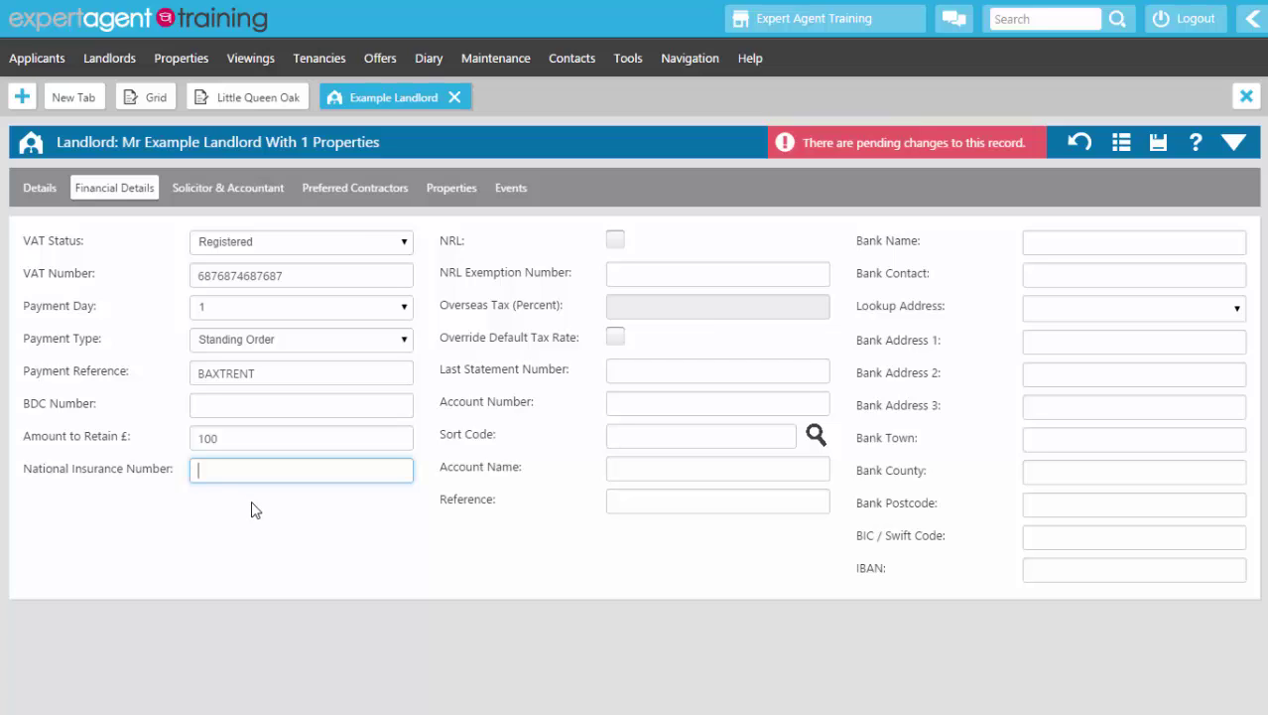
text(AB 12 34 56 C)
click(624, 401)
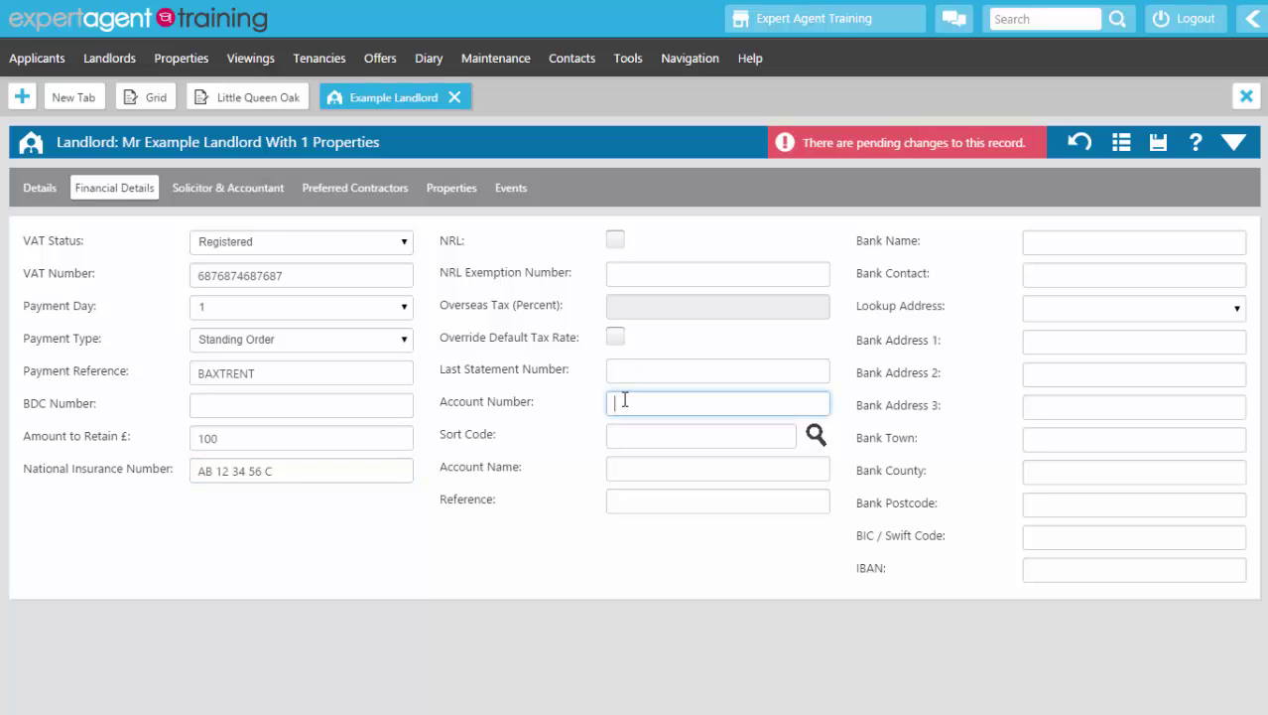
text(12345678)
click(628, 438)
text(12-34-)
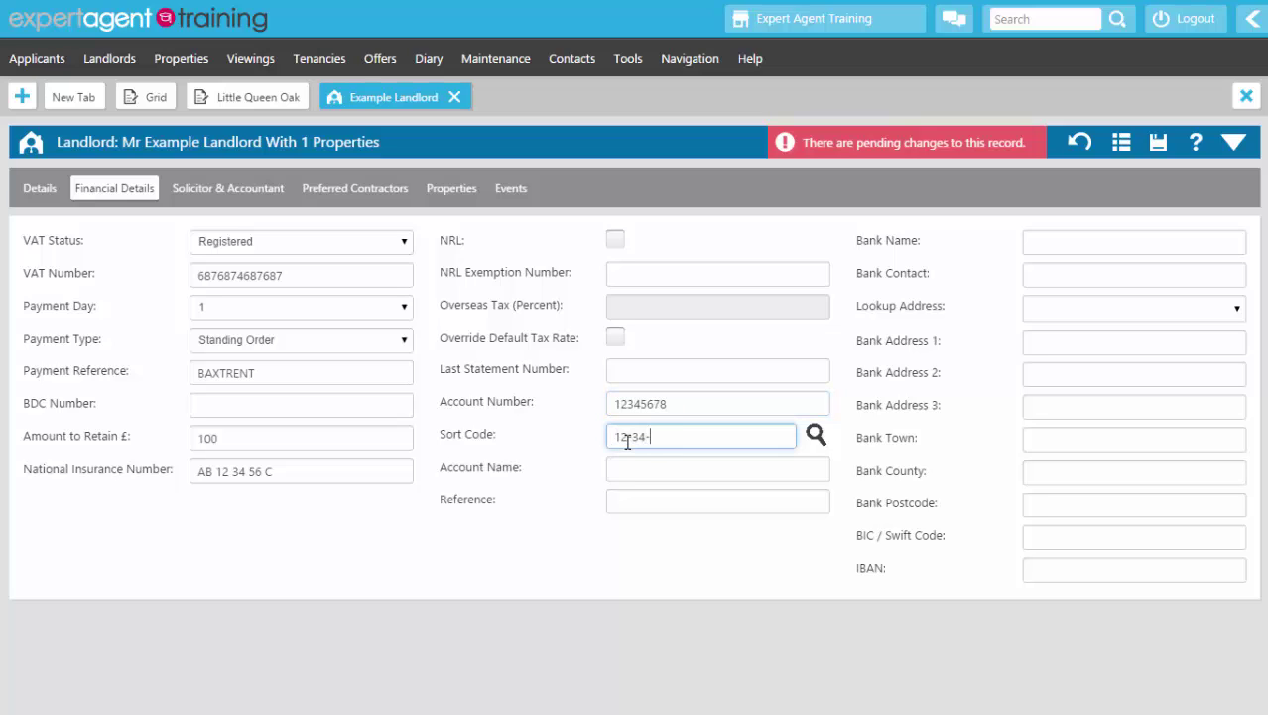
text(56)
Step: Assign Landlords Solicitors as the landlord's solicitor using a '%sol%' contact search
click(256, 203)
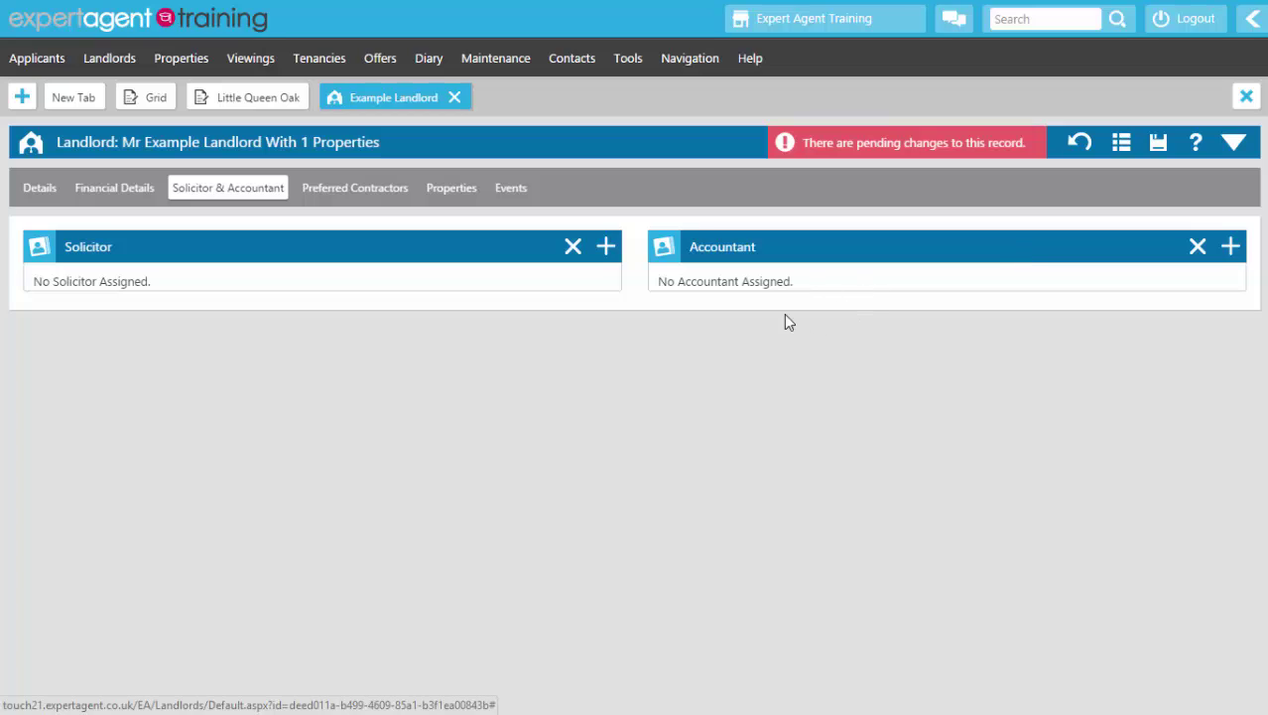
click(606, 248)
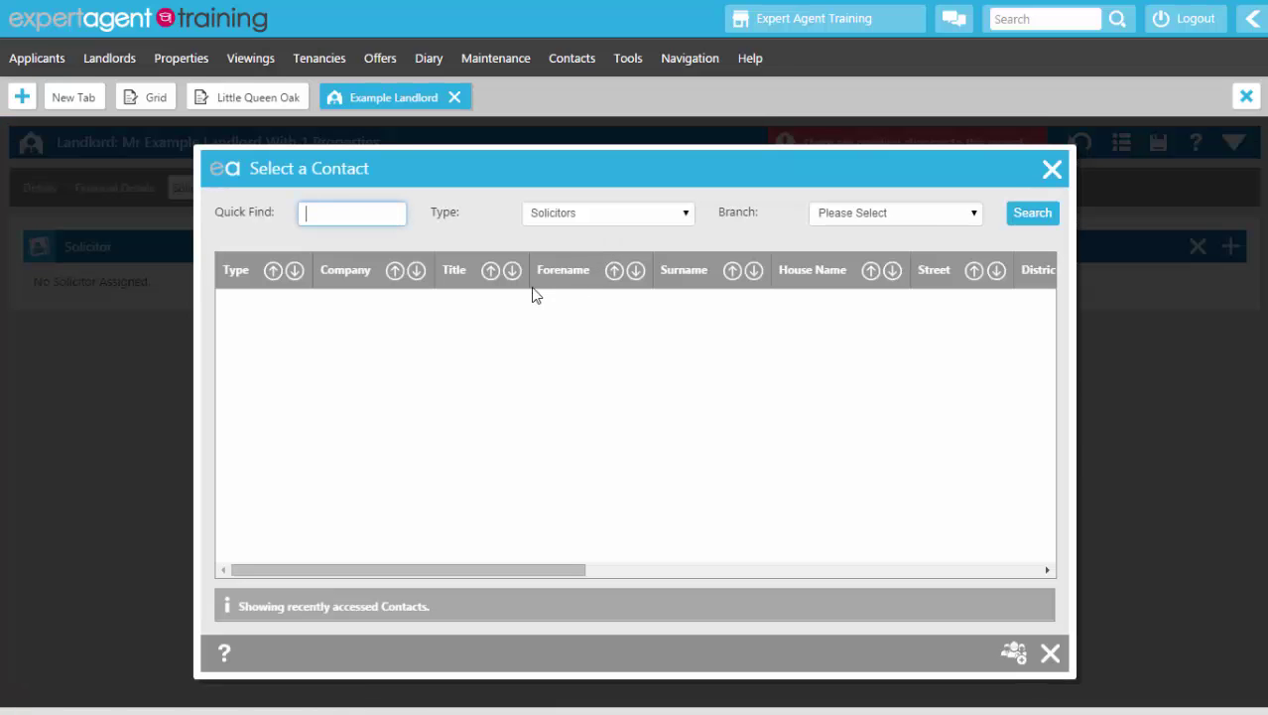
text(%sol%)
key(Return)
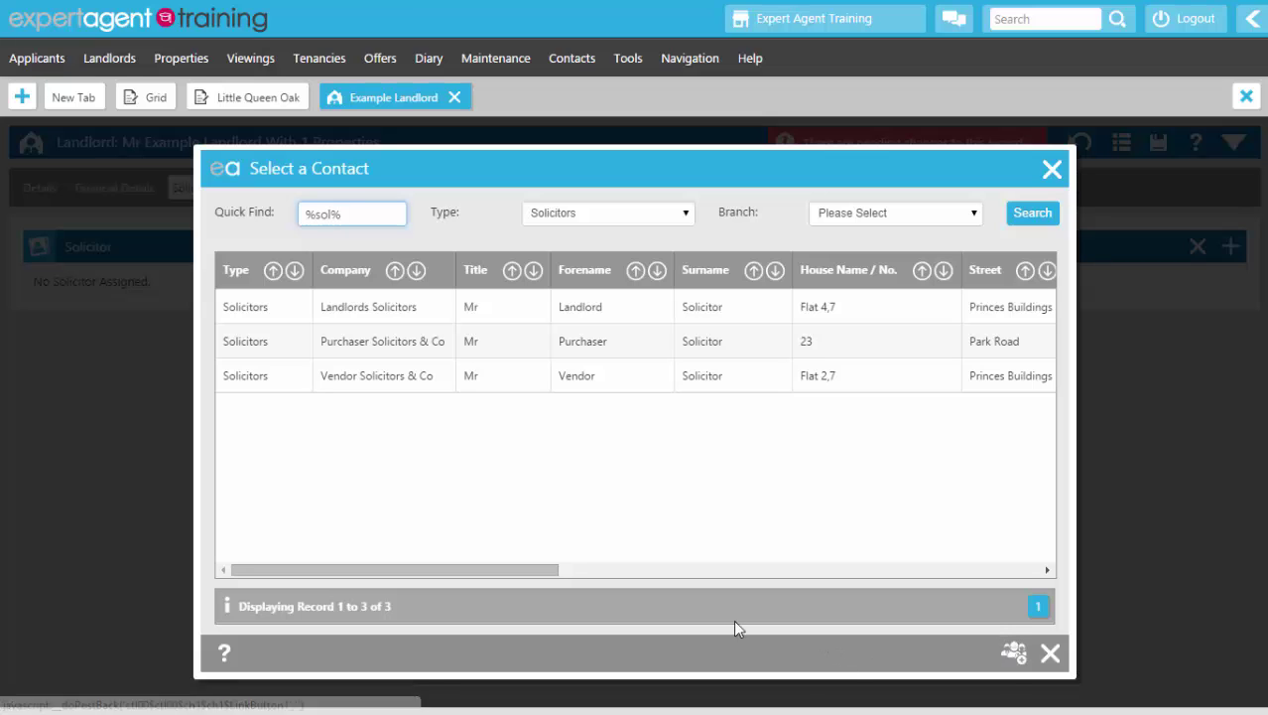
click(496, 306)
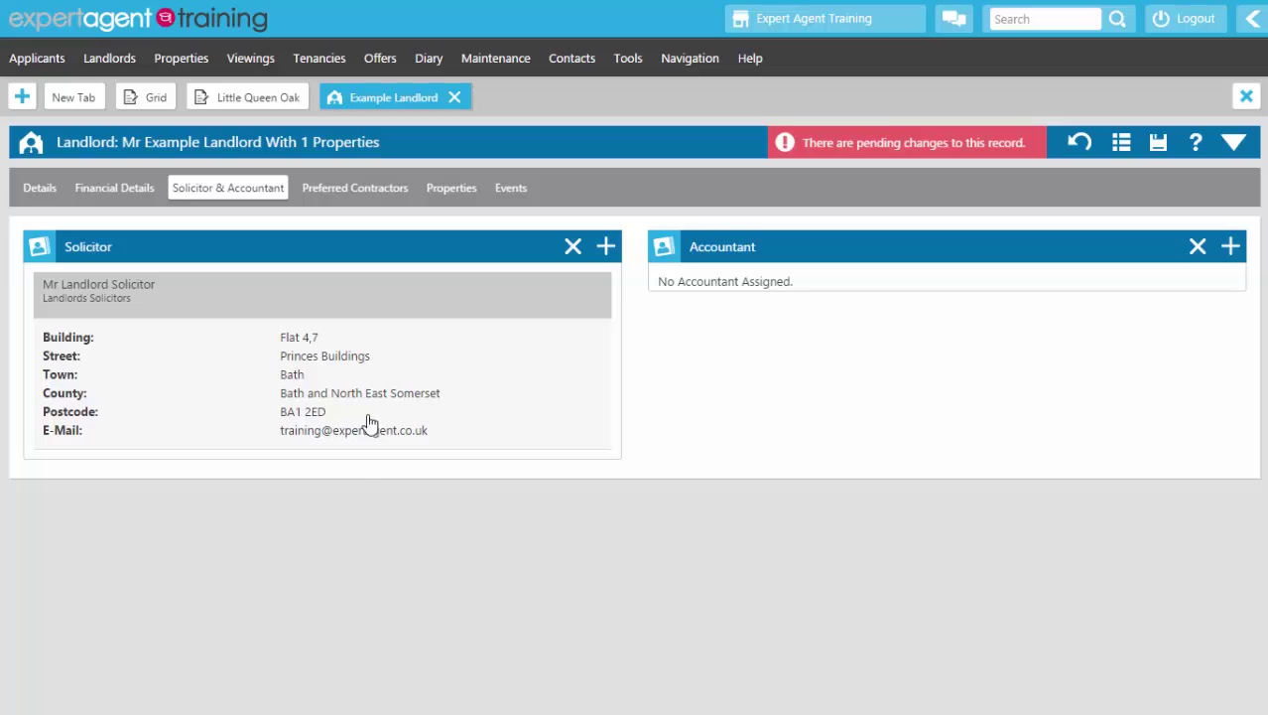
click(354, 188)
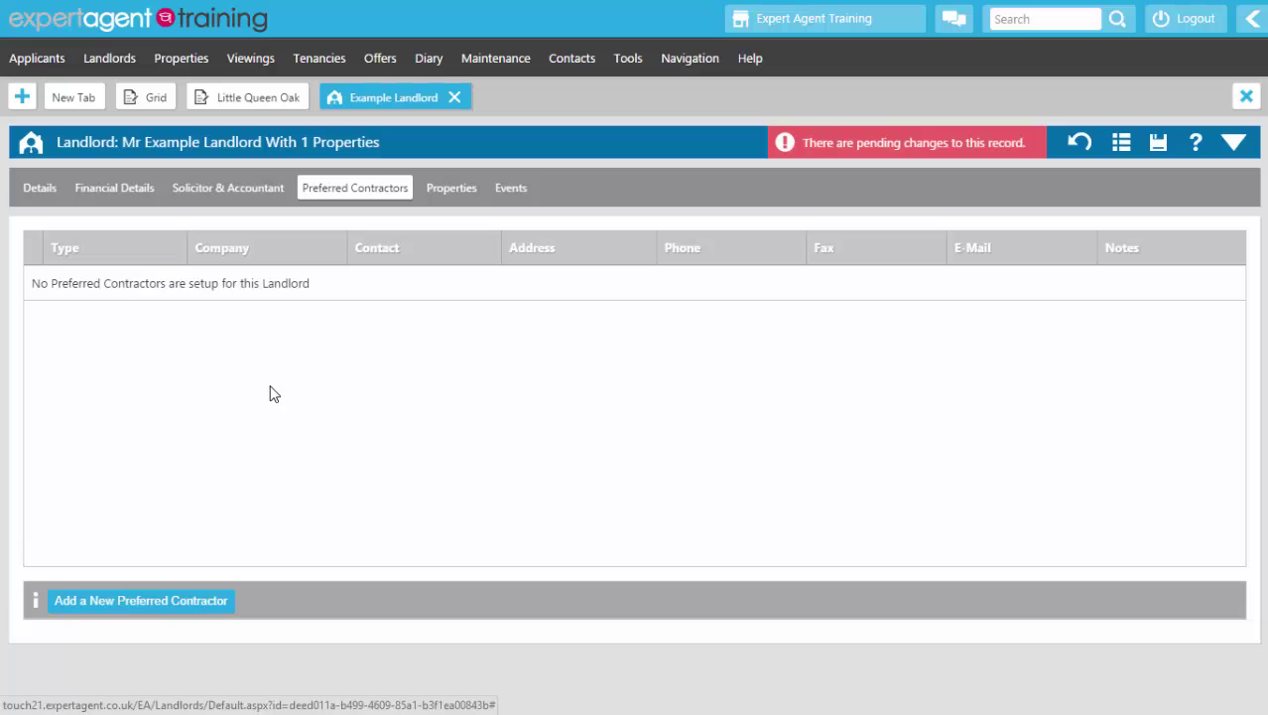
Step: Review the landlord's Properties and Events, then save and close the landlord record
click(461, 199)
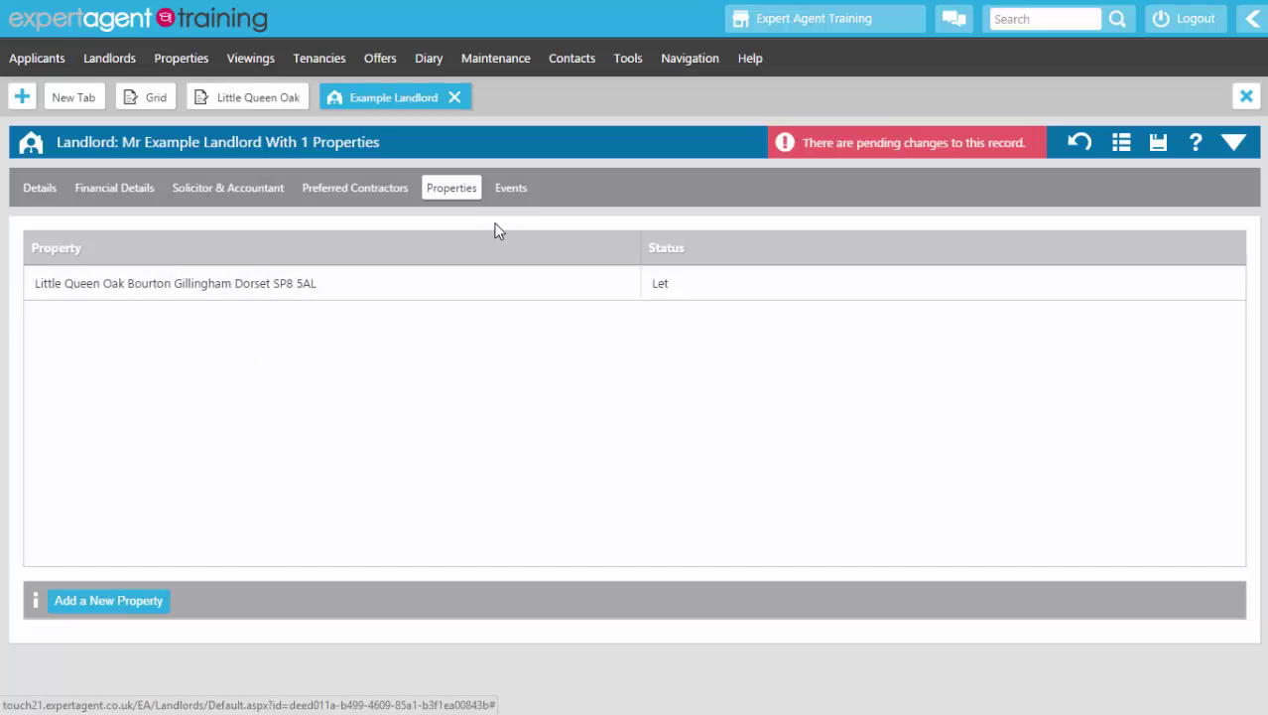
click(509, 191)
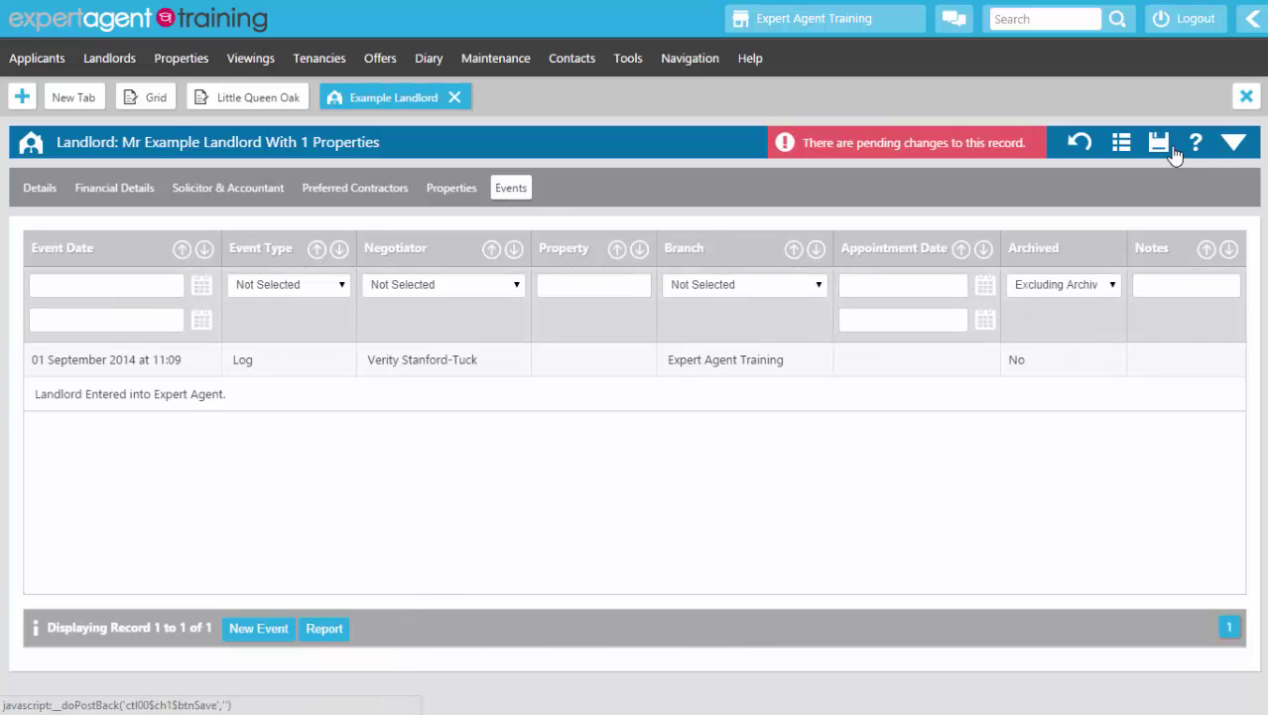
right_click(675, 149)
click(683, 165)
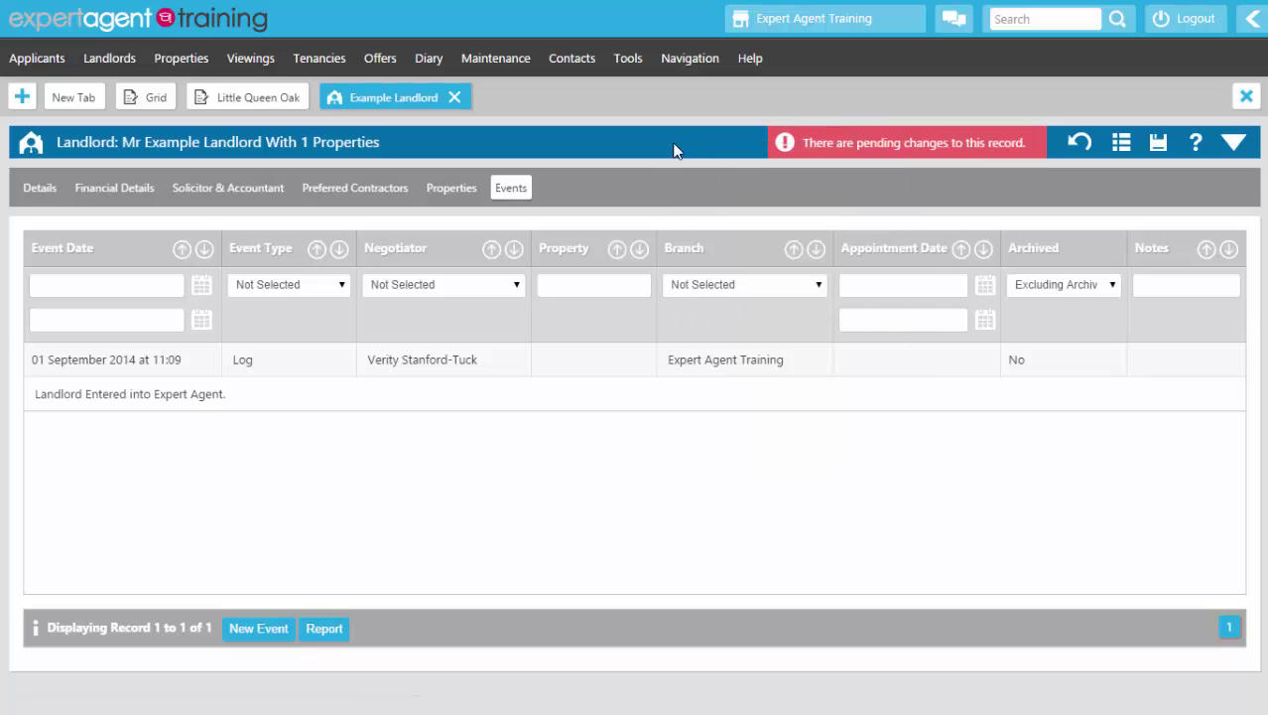
right_click(674, 149)
click(687, 162)
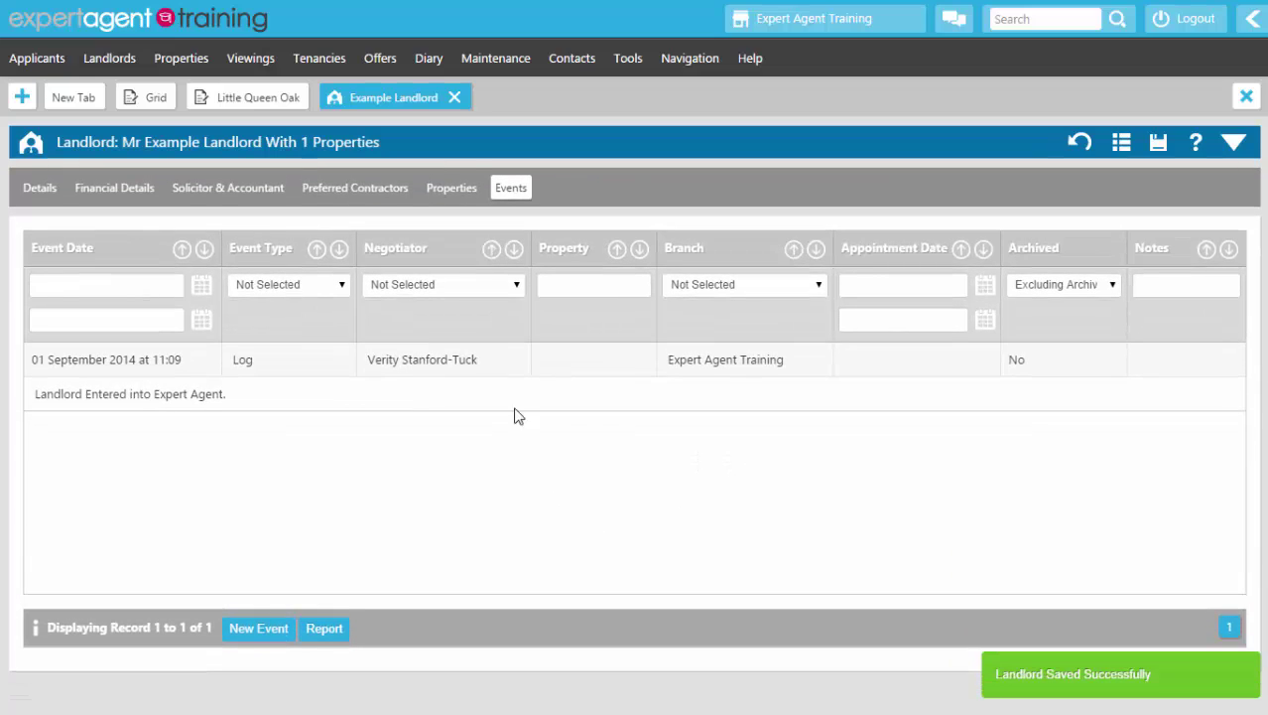
click(454, 98)
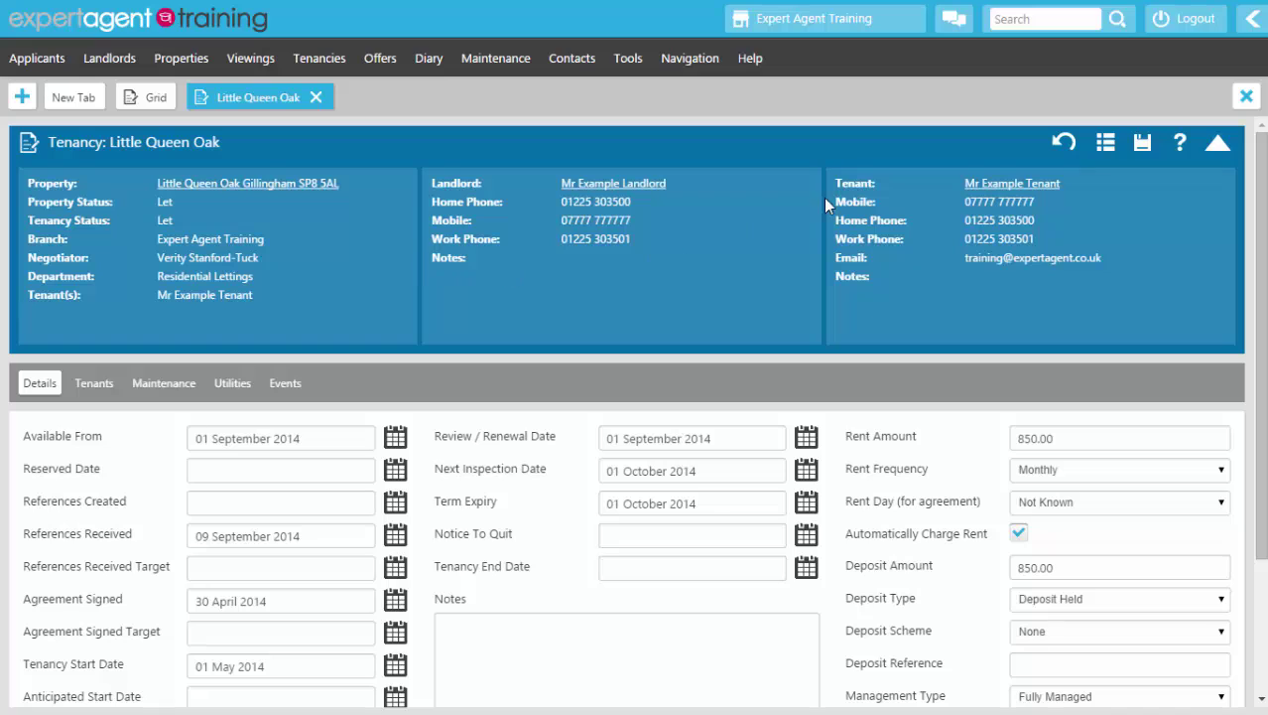
Step: Open the tenant's applicant record and view its Match Criteria: price 850, range 680–935, 2–10 beds
click(997, 184)
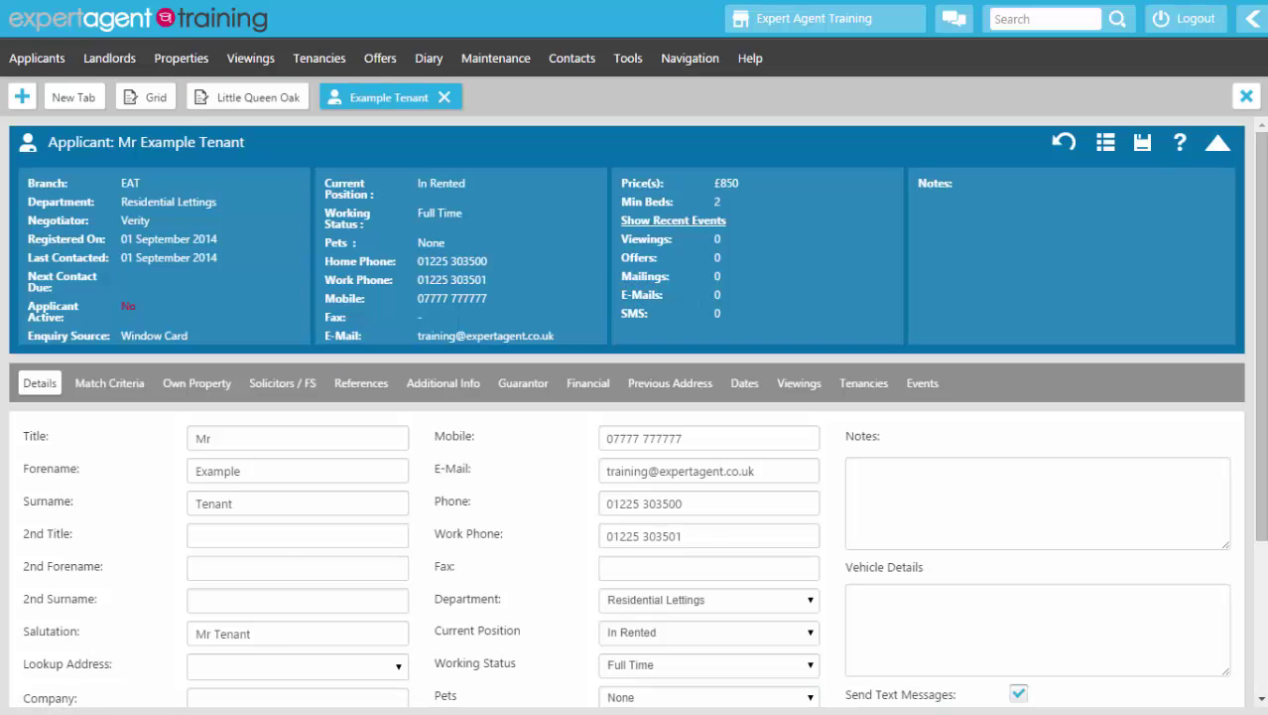
click(1217, 143)
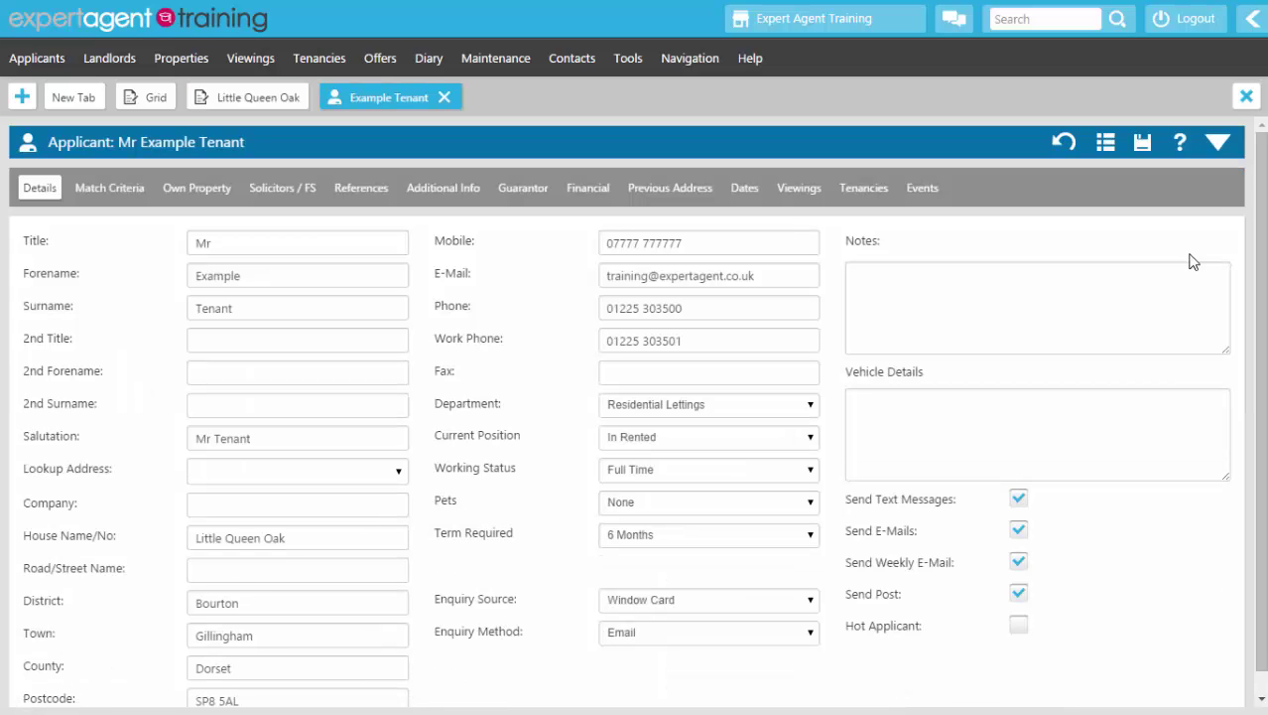
click(1218, 143)
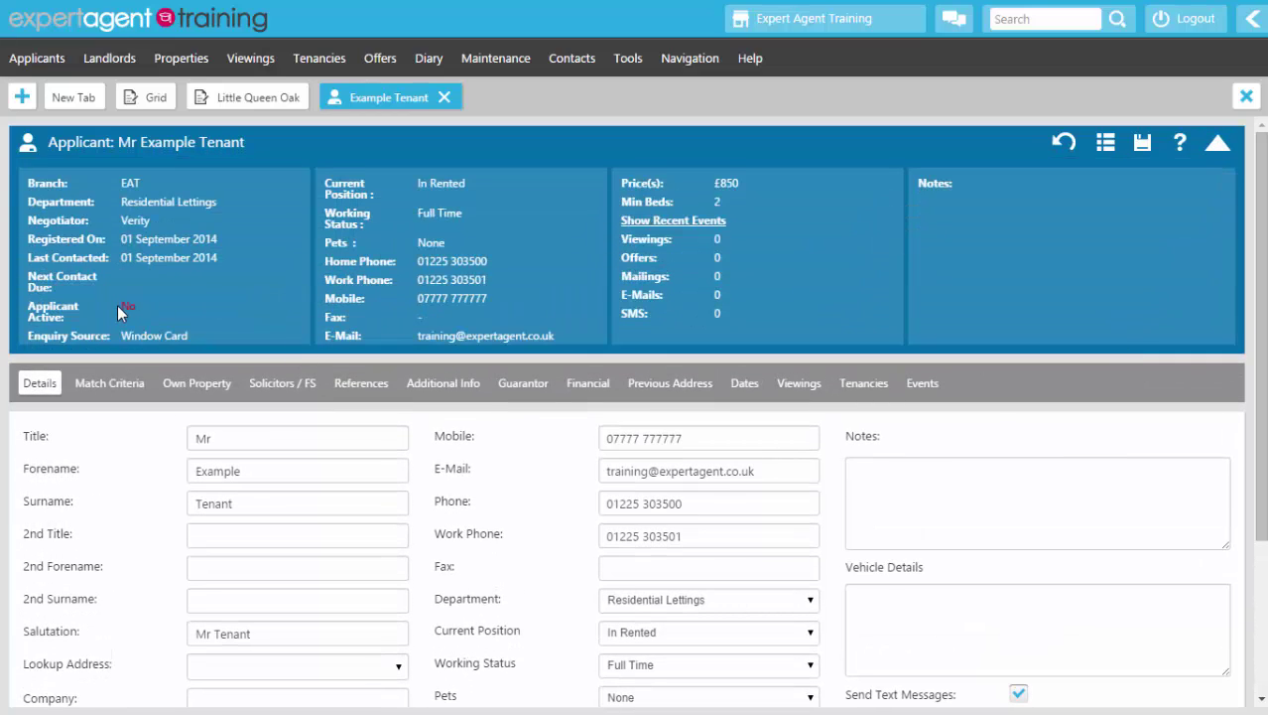
double_click(129, 307)
click(123, 313)
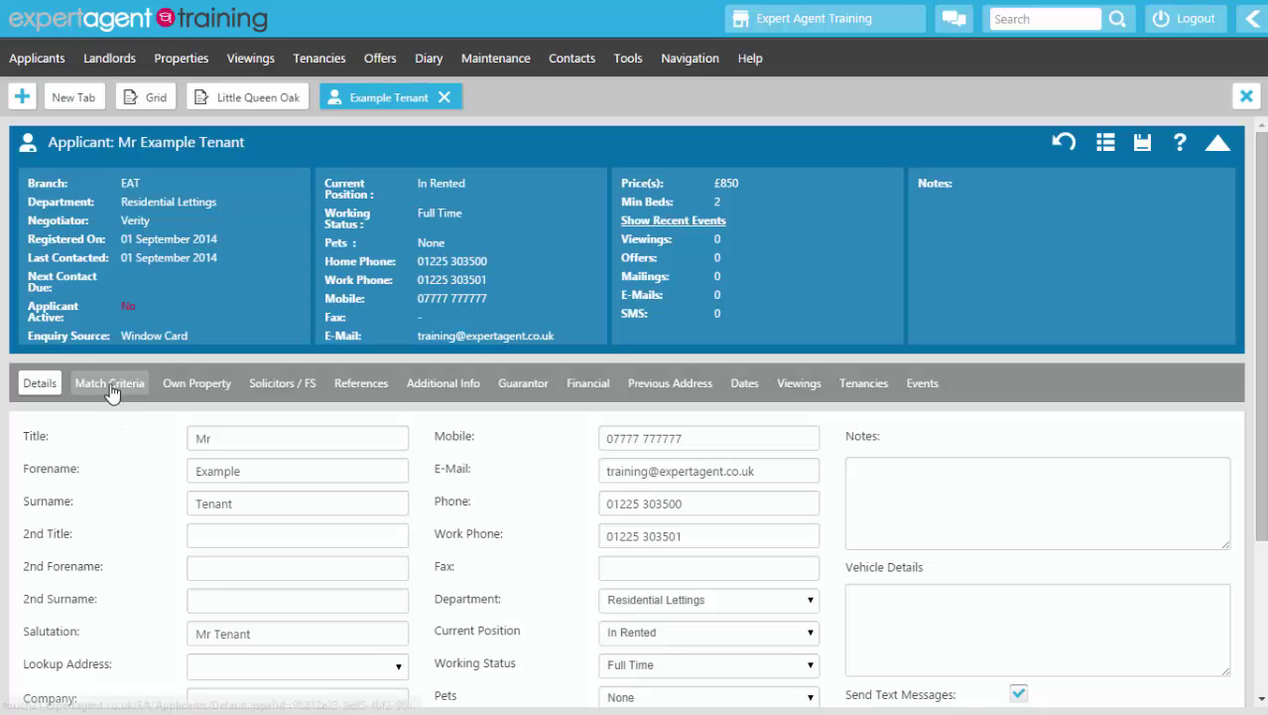
click(109, 387)
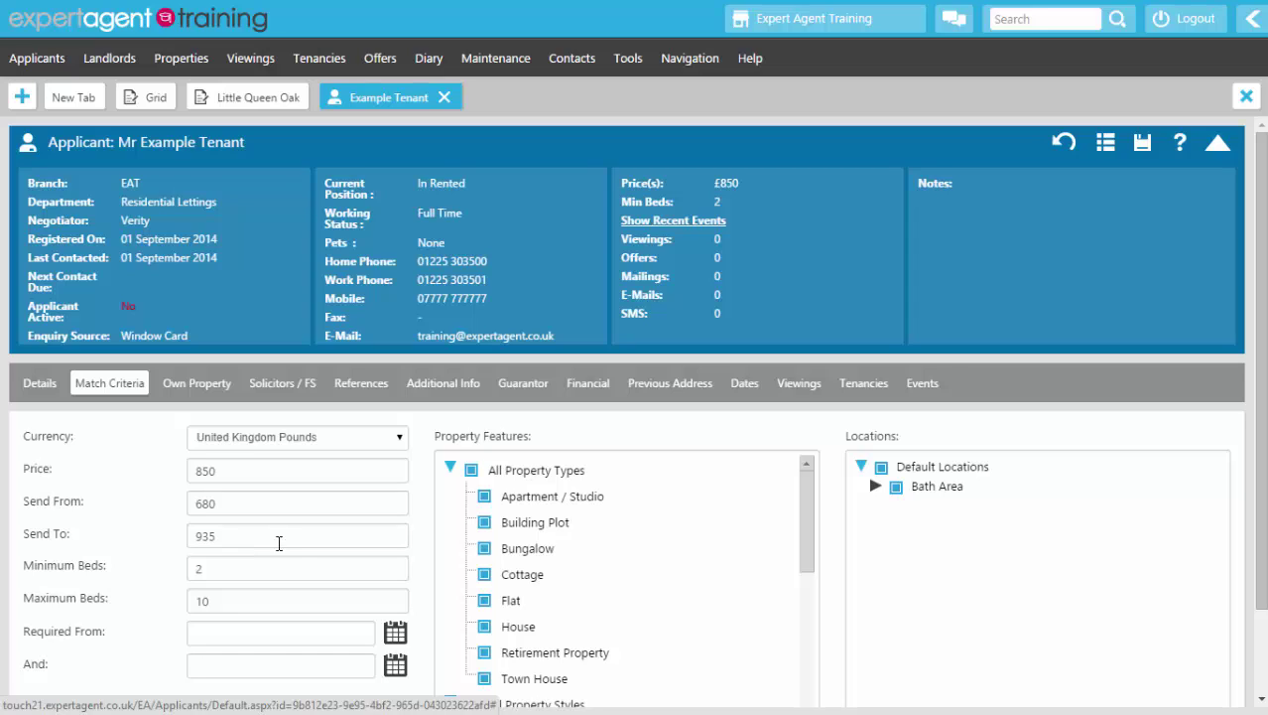
Step: Check the applicant's Own Property details, then show its empty Solicitors / FS page
click(192, 387)
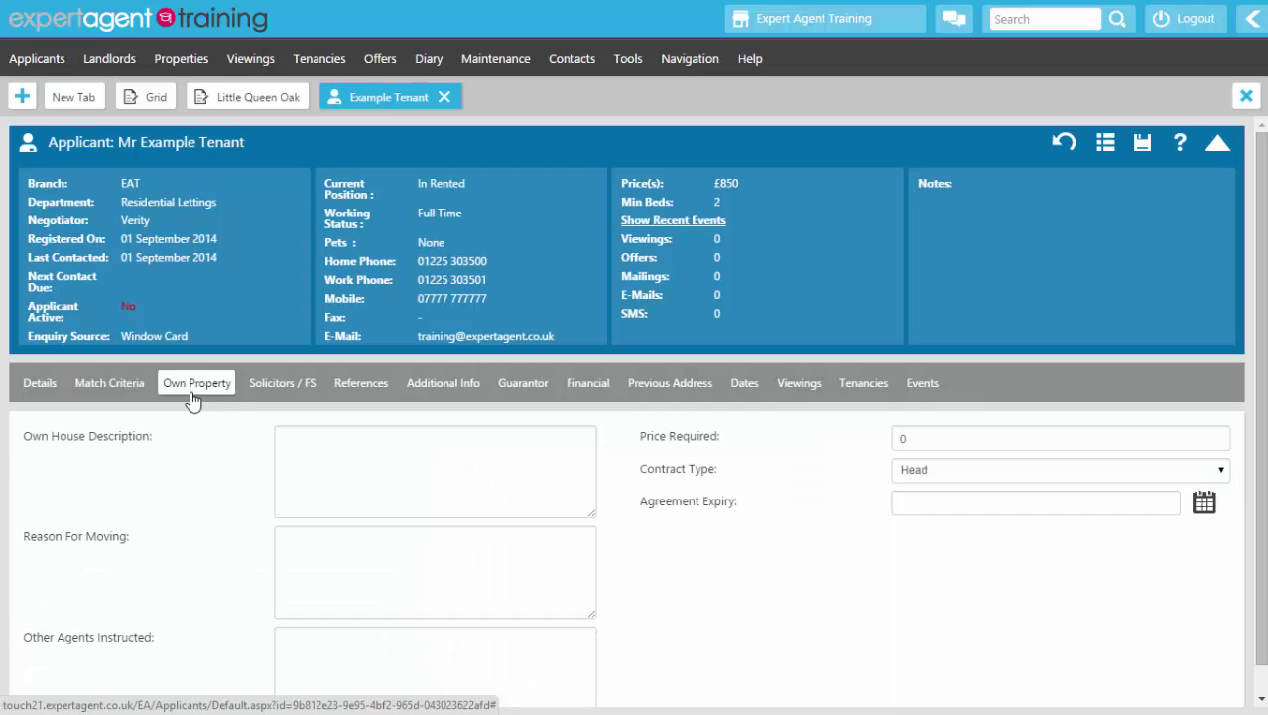
click(1218, 143)
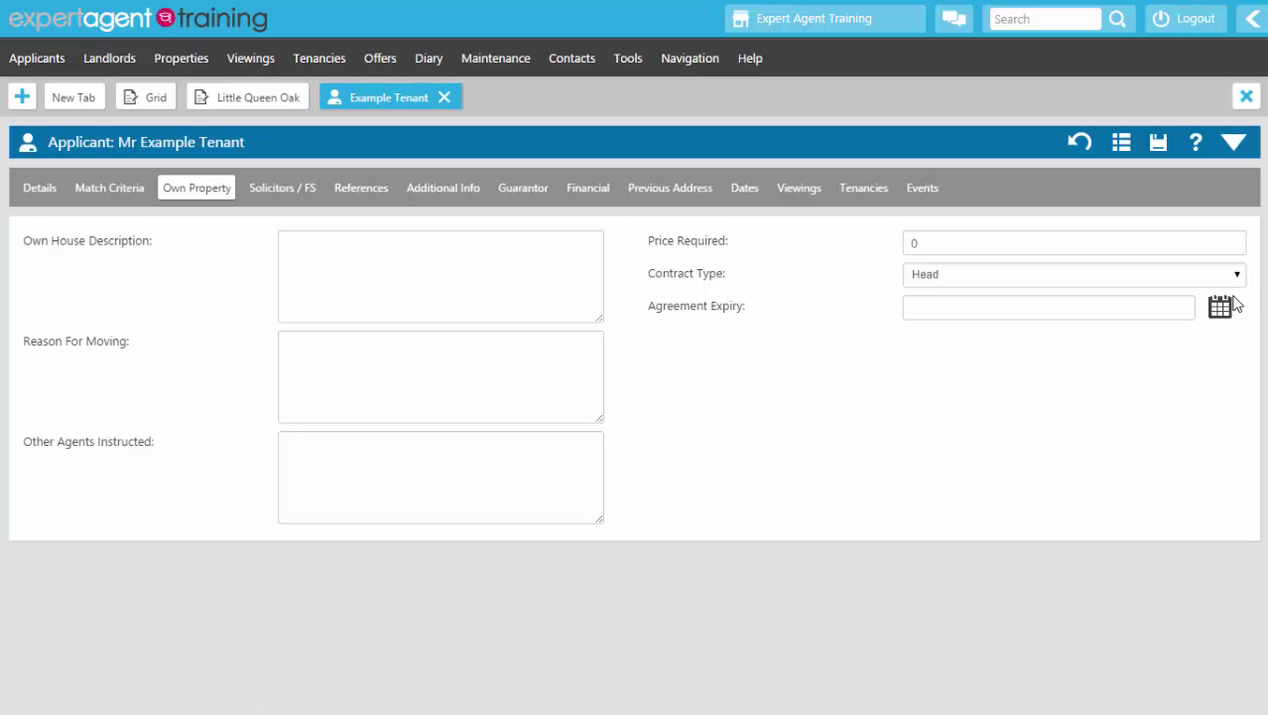
click(277, 191)
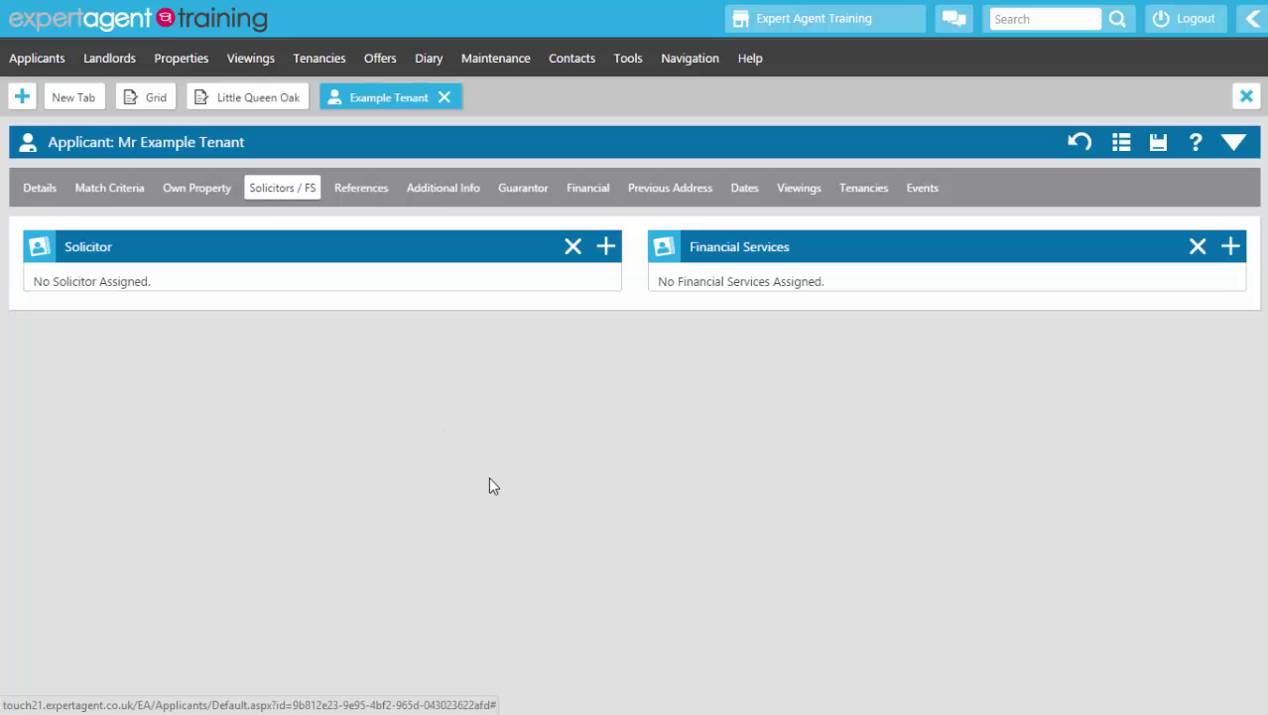
Step: Search solicitor contacts for '%sol%' without assigning one, then show the applicant's References page
click(605, 248)
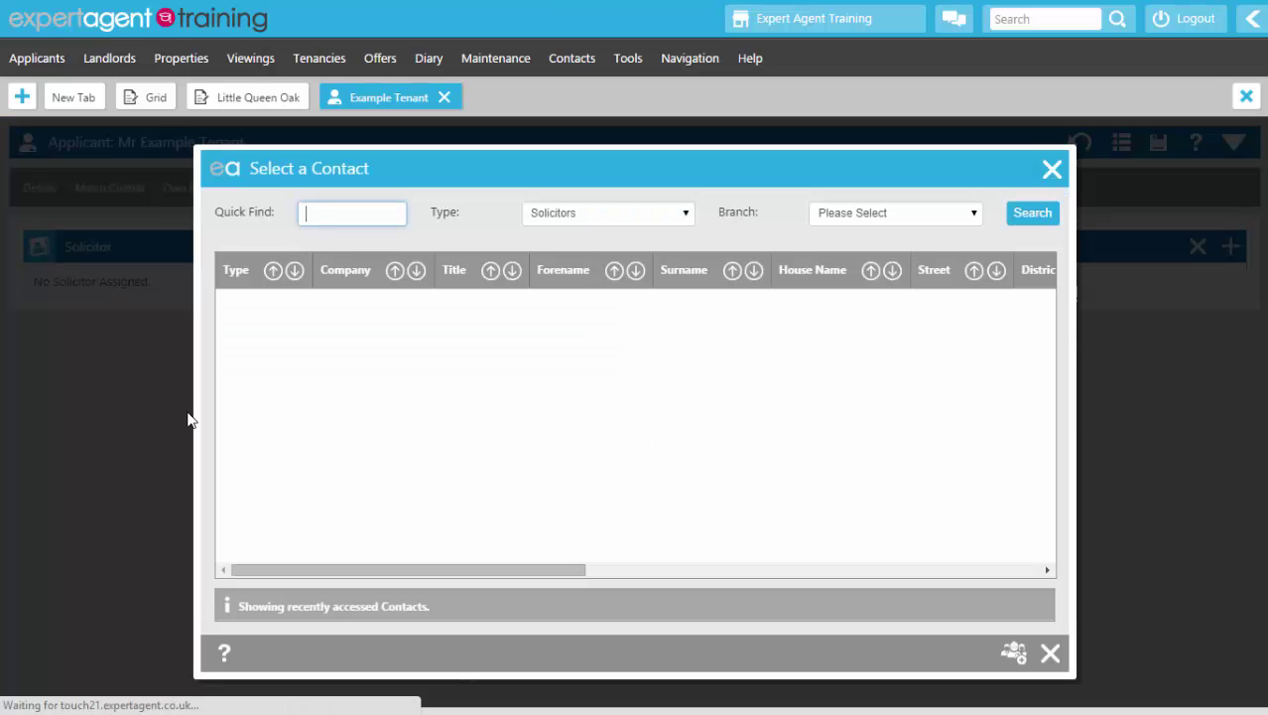
text(%sol%)
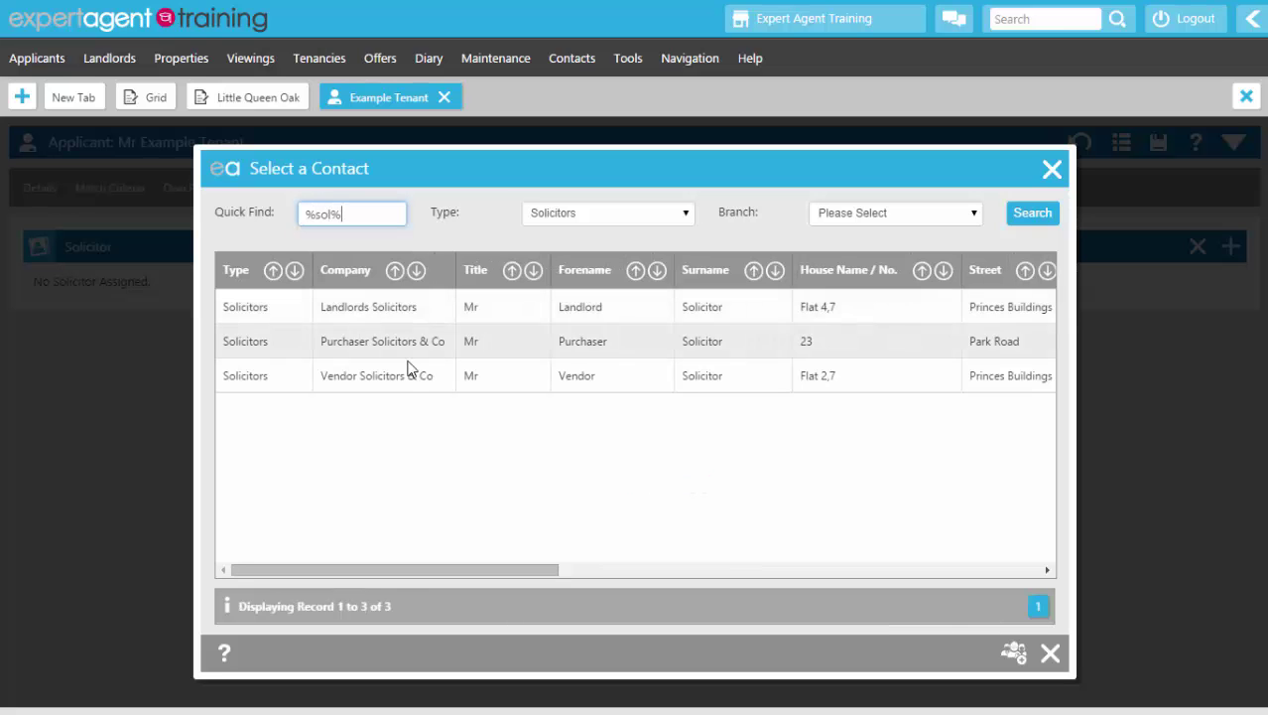
click(1050, 652)
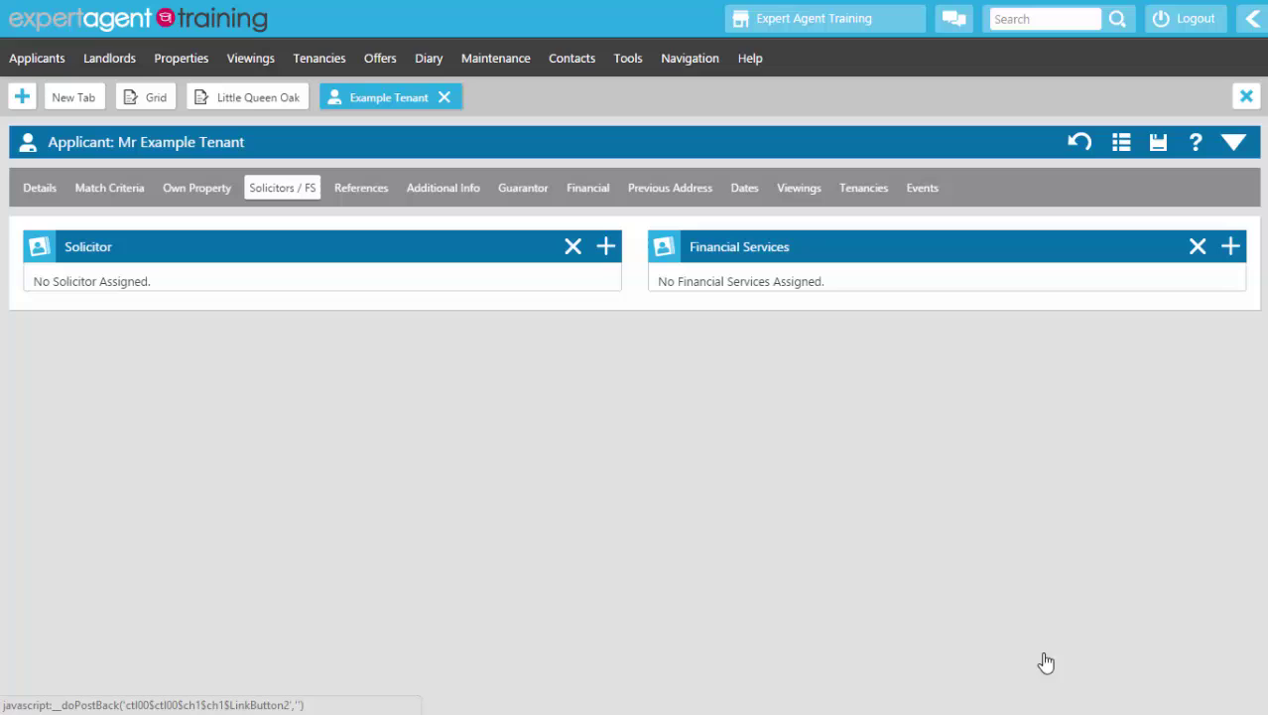
click(360, 195)
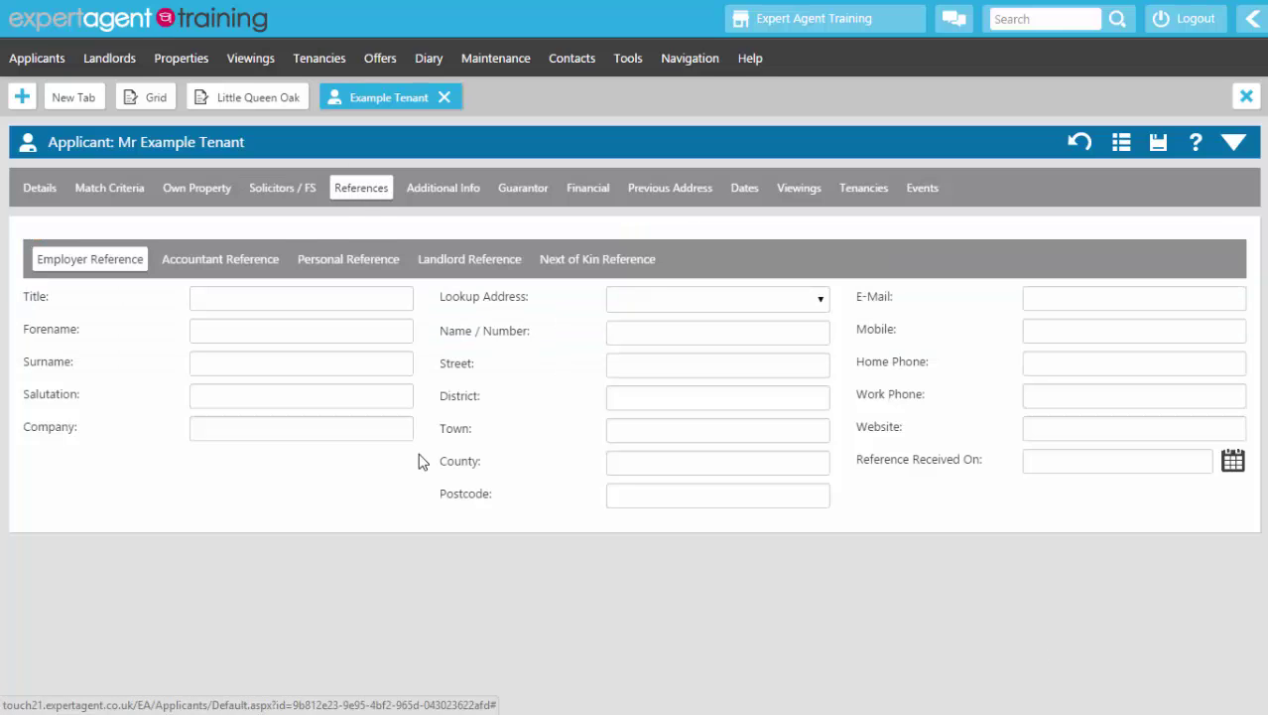
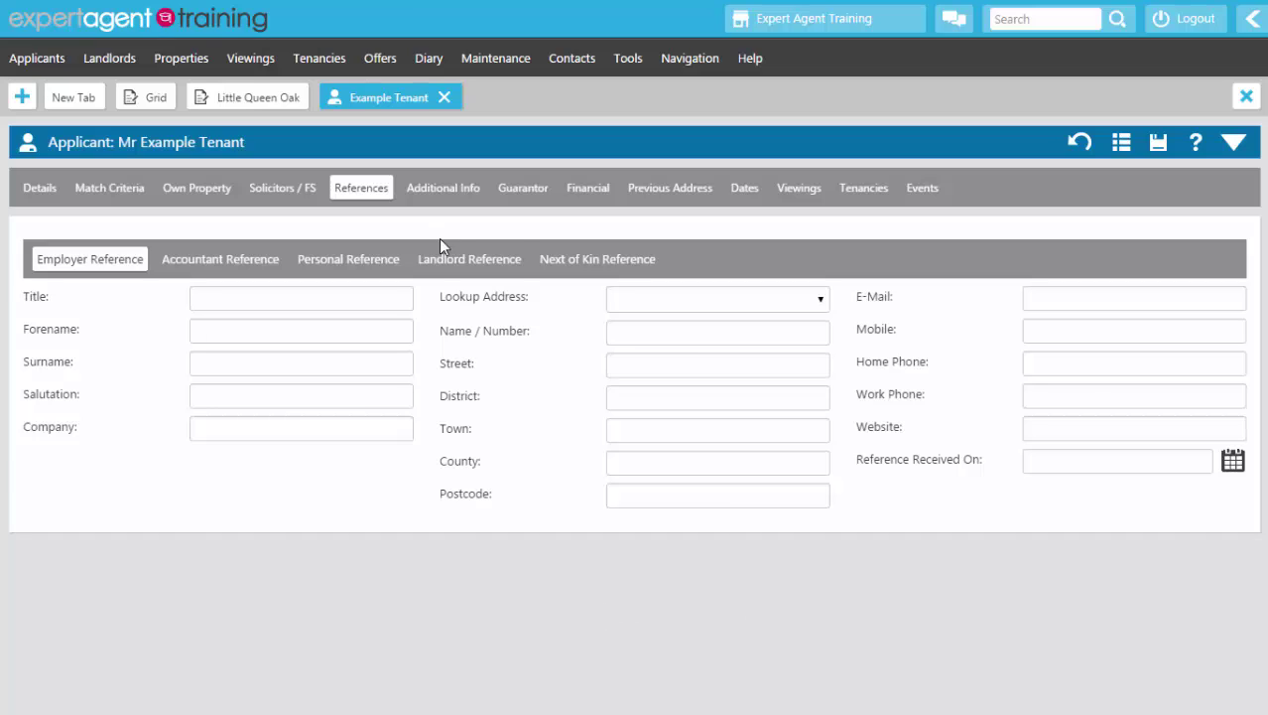
Step: Review the previous landlord's reference, then bring up the still-empty Guarantor page
click(448, 264)
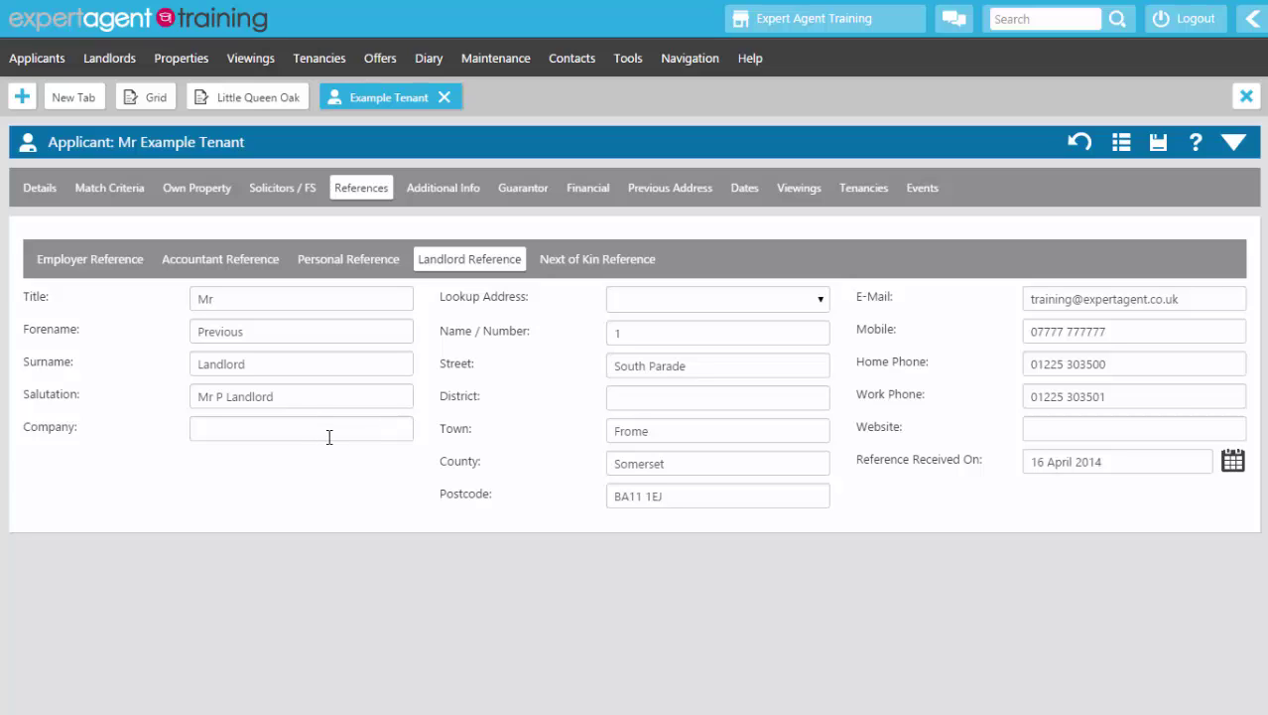
click(537, 186)
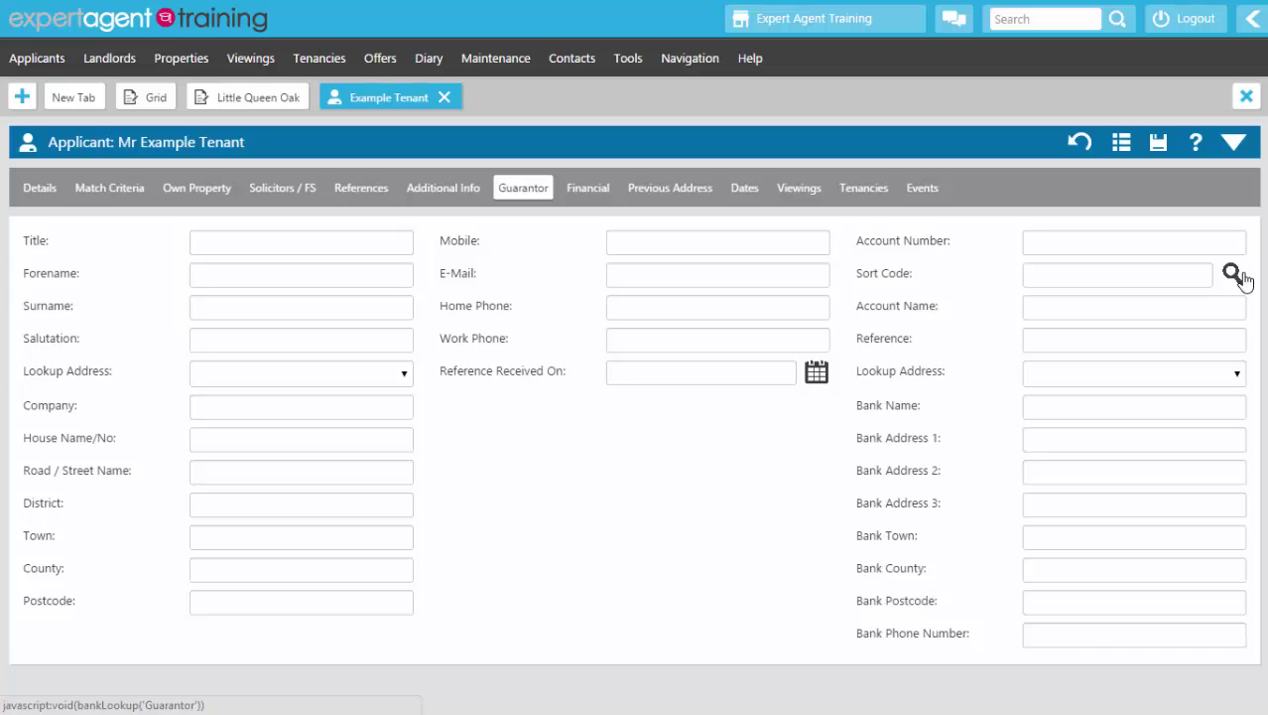
Step: Look over the Financial page, then show the empty Previous Address page
click(598, 189)
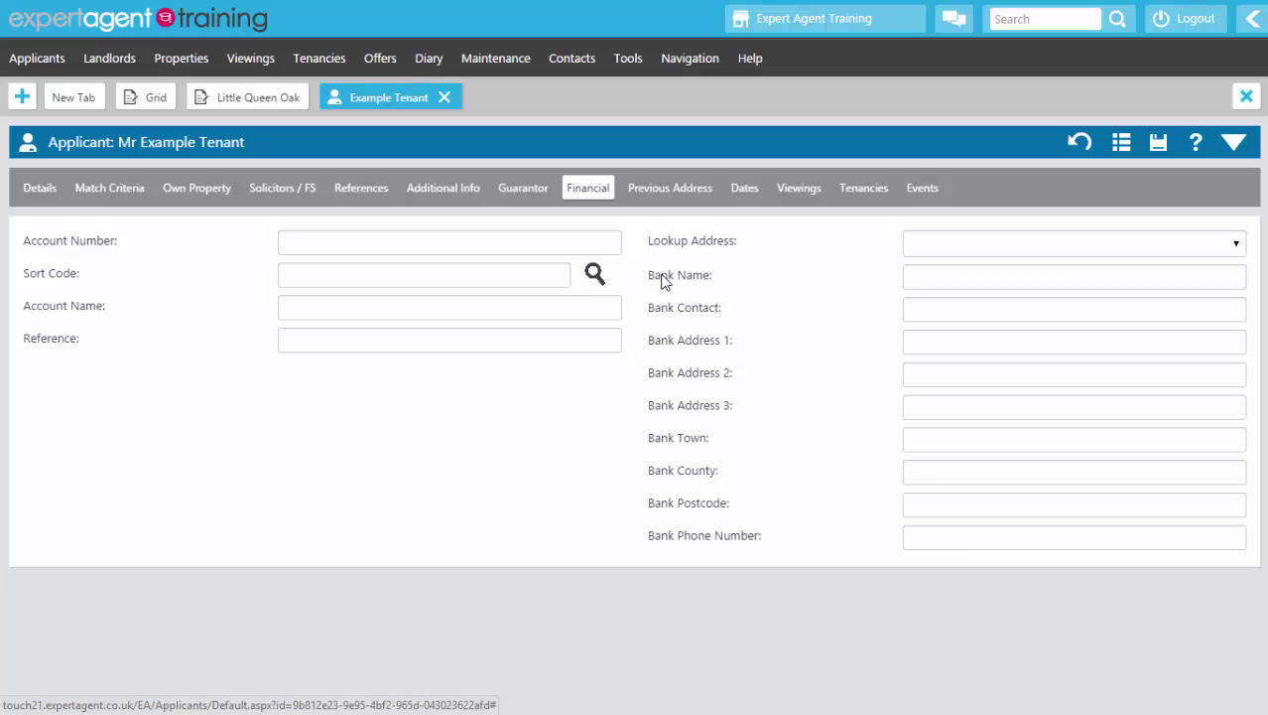
click(675, 198)
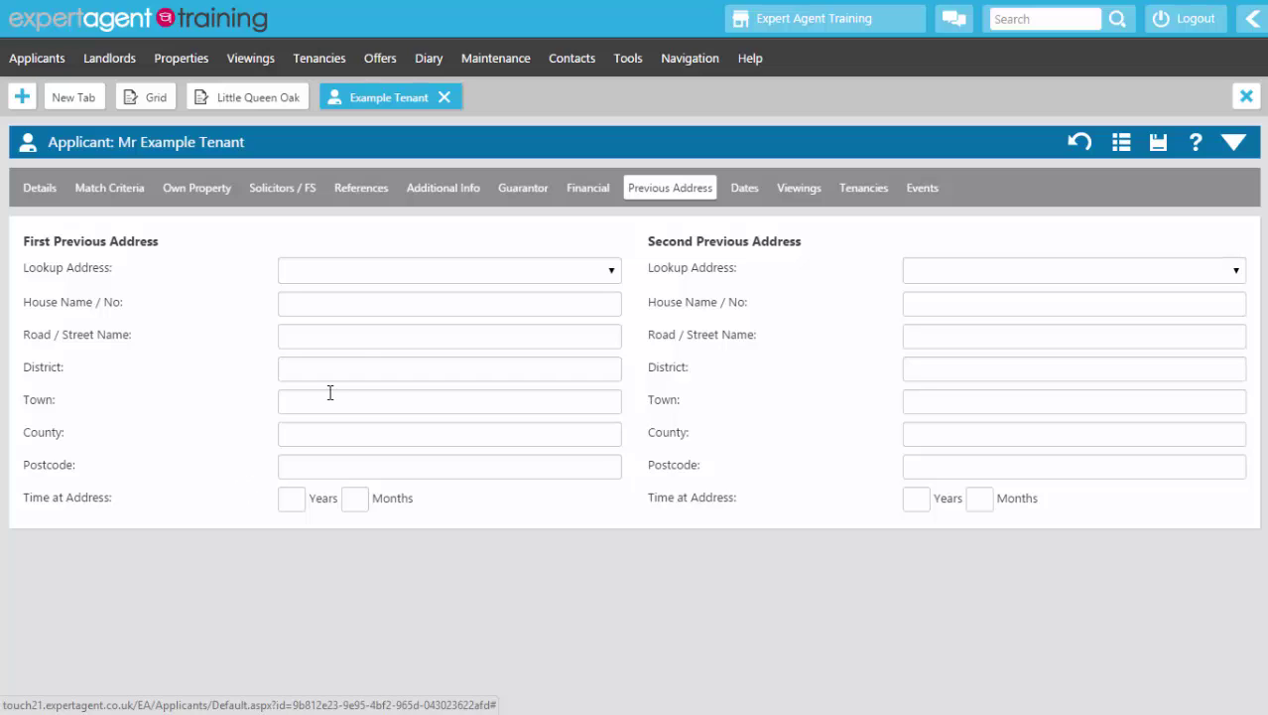
click(363, 275)
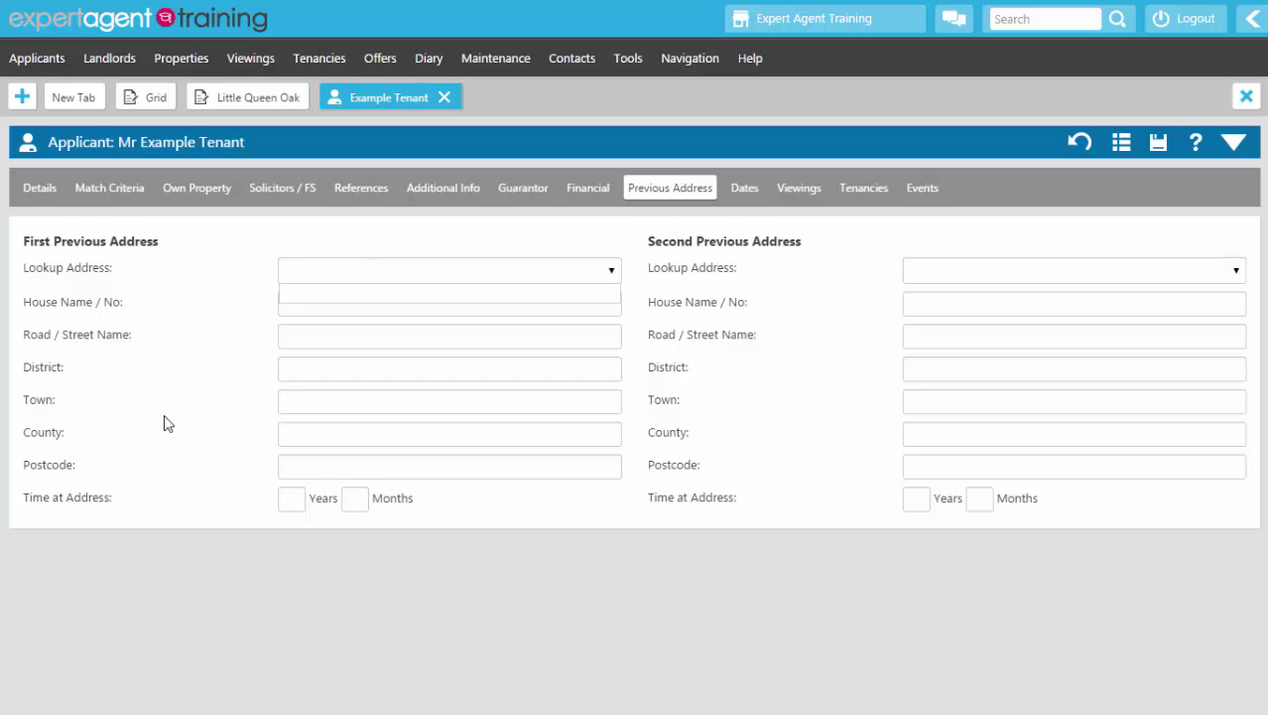
text(ba1 1el)
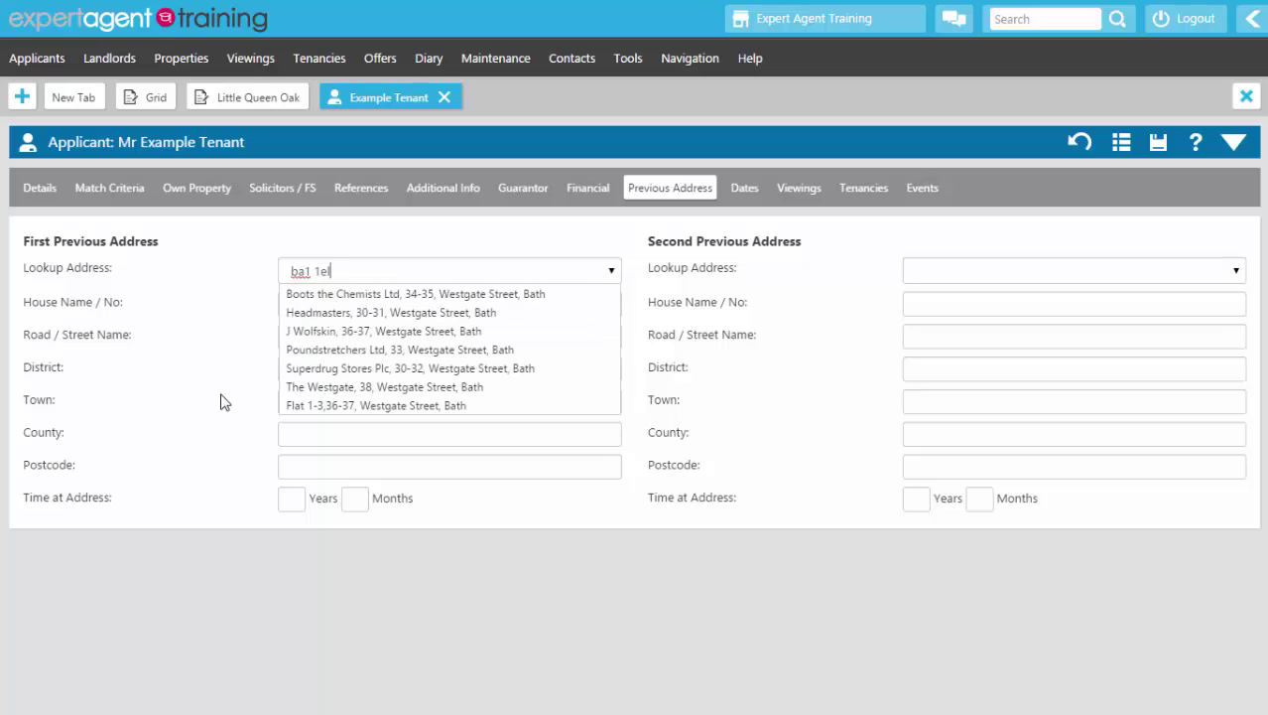
click(321, 407)
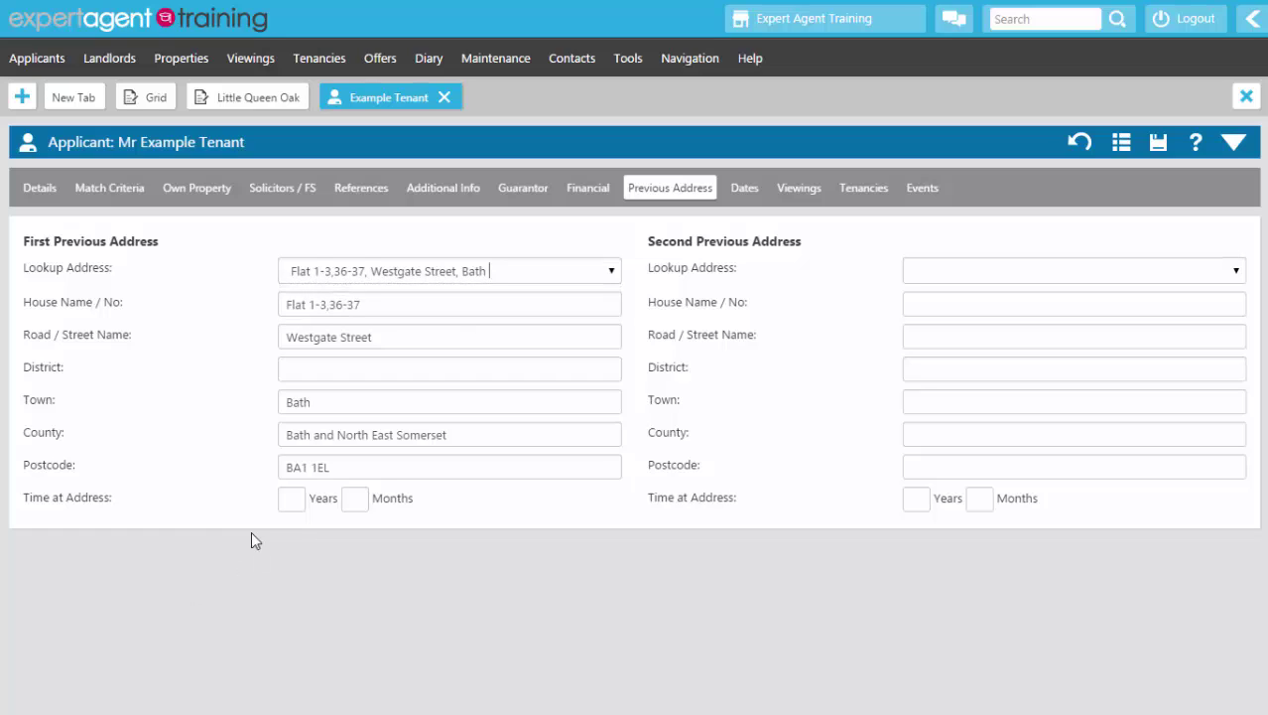
click(289, 498)
text(5)
click(304, 545)
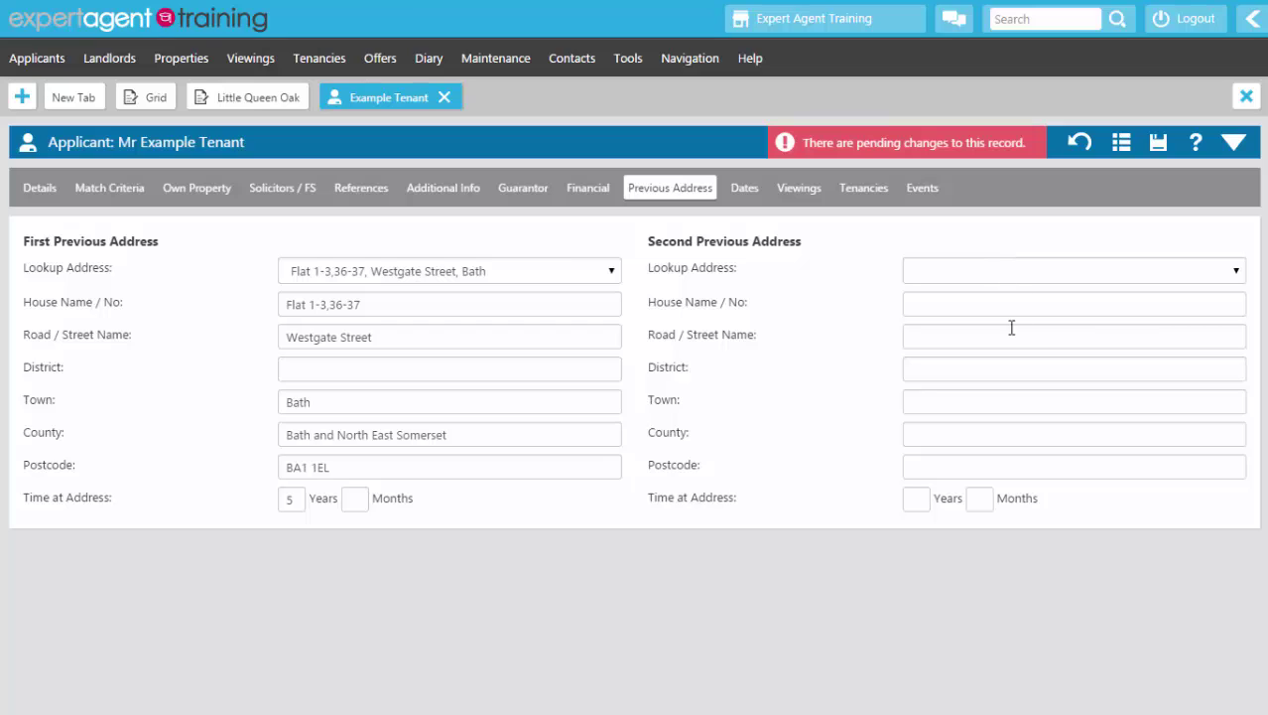
Step: Check the Tenancies and Events tabs, save the applicant, and close it back to Little Queen Oak
click(855, 202)
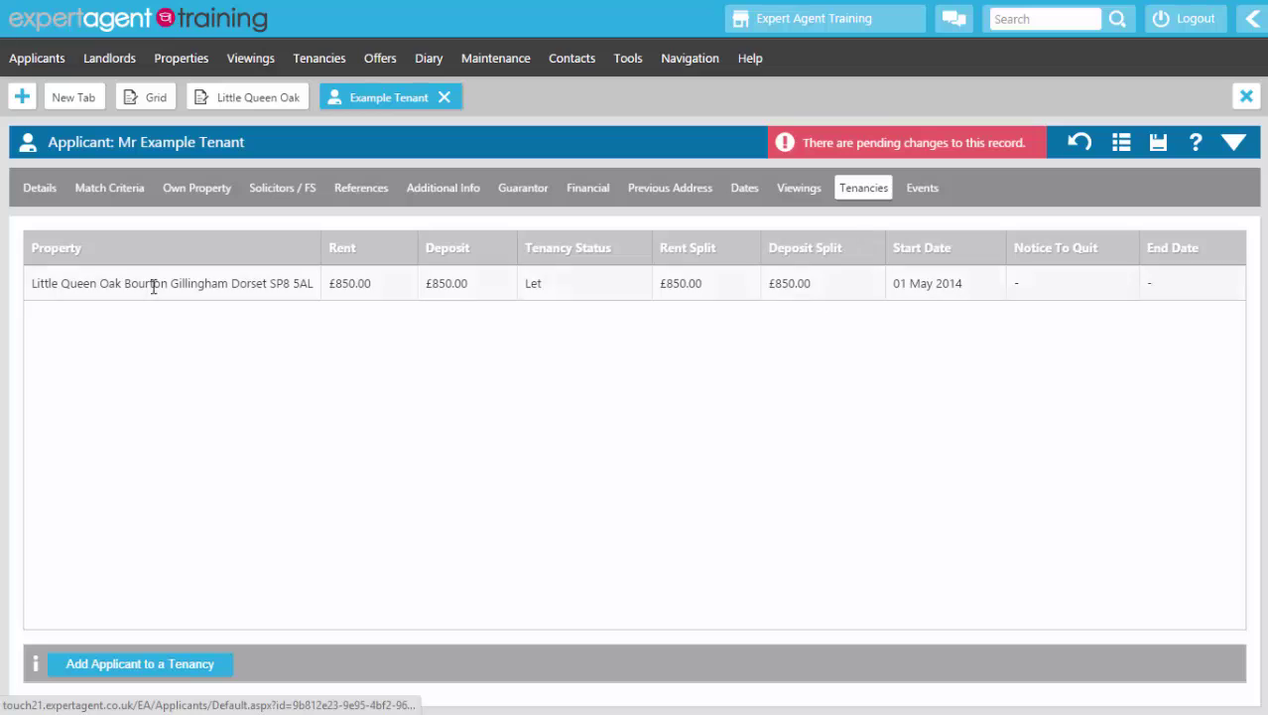
click(915, 206)
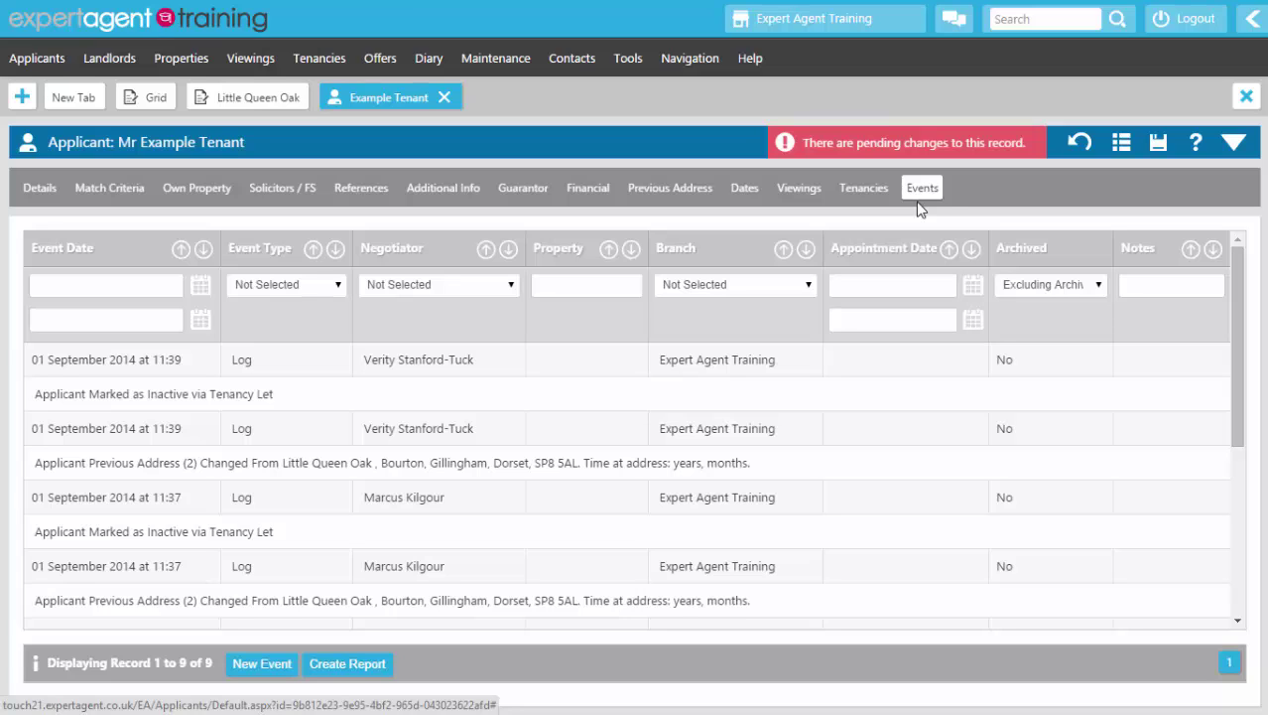
right_click(567, 158)
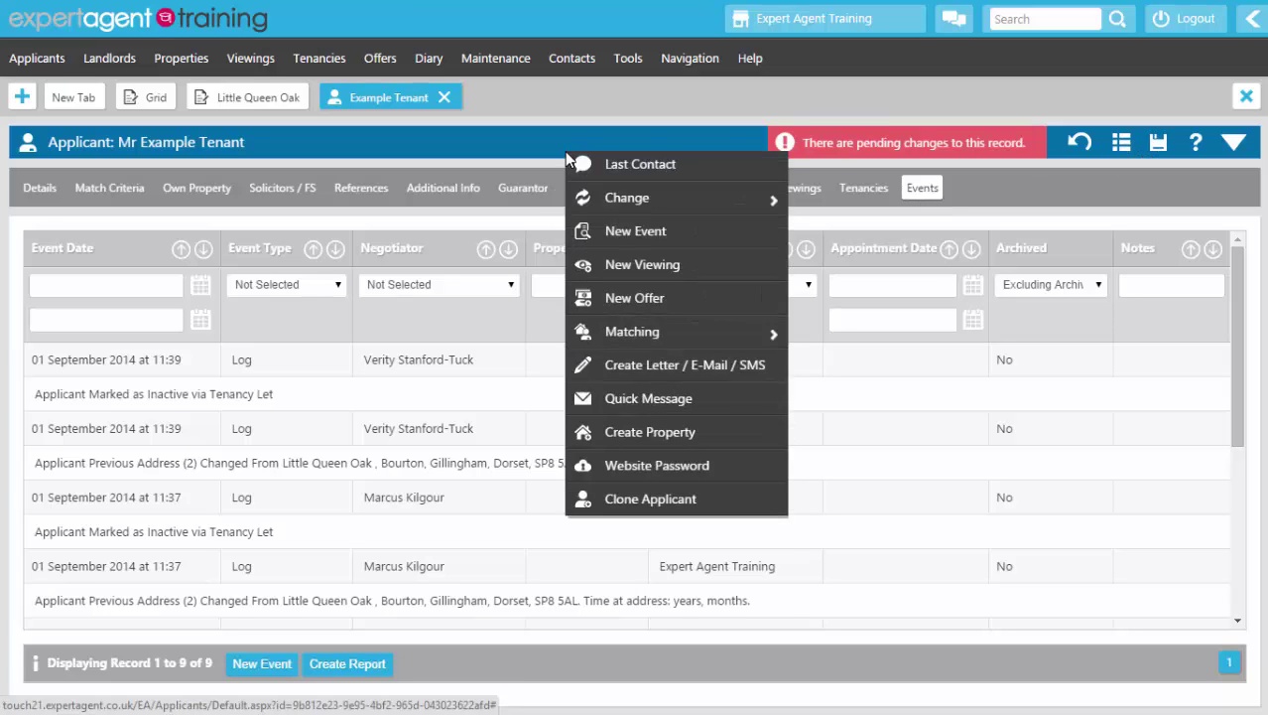
click(622, 167)
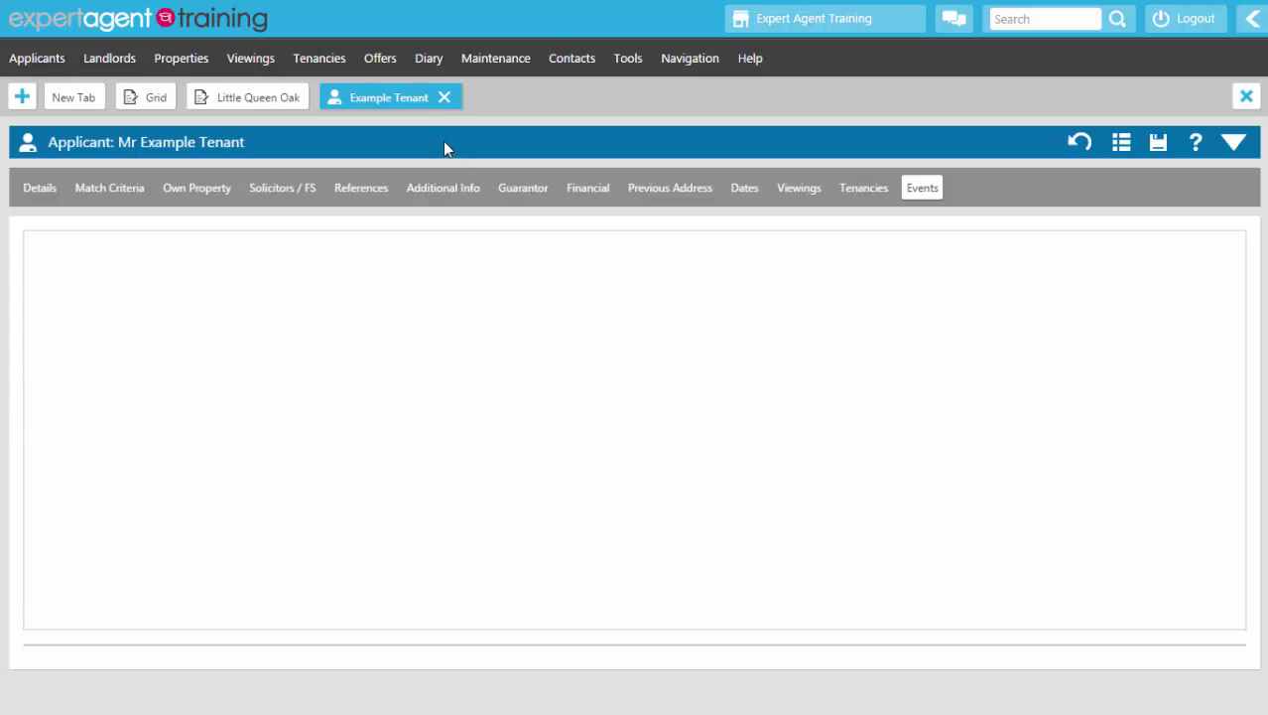
click(444, 98)
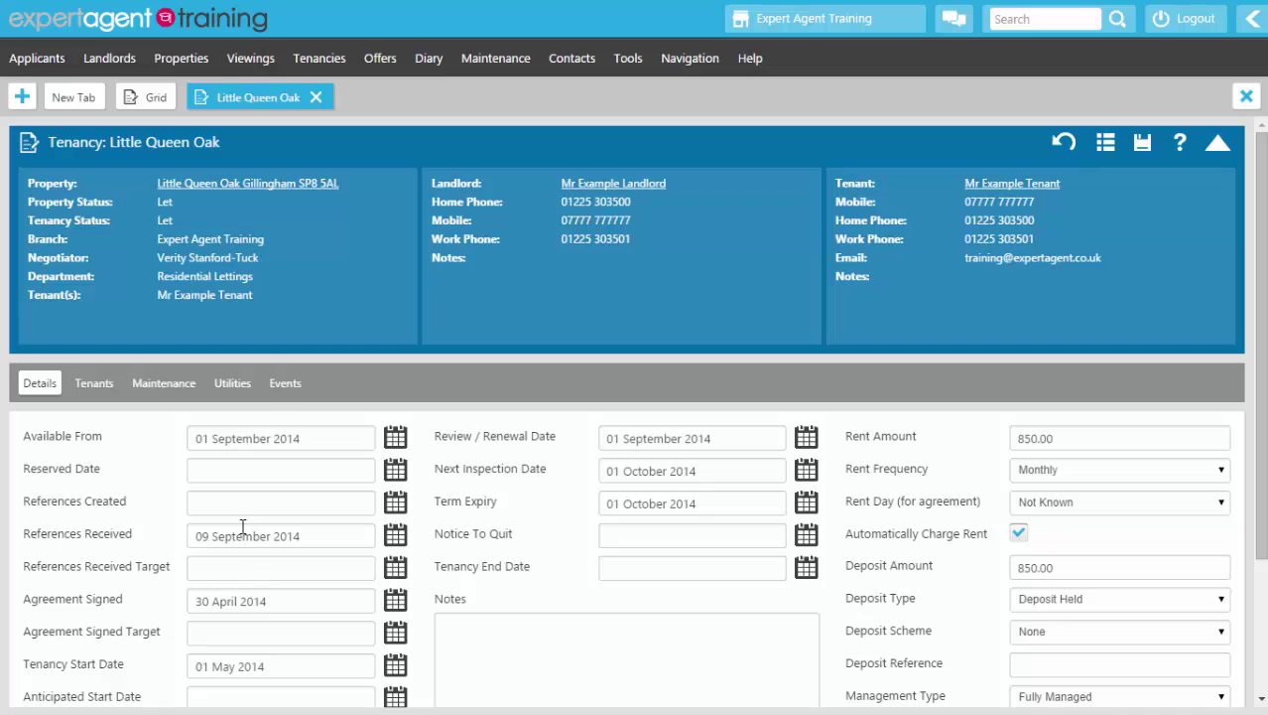
Step: Add a Scanned Documents event from the tenancy's Events tab with the note 'Signed AST.'
click(283, 384)
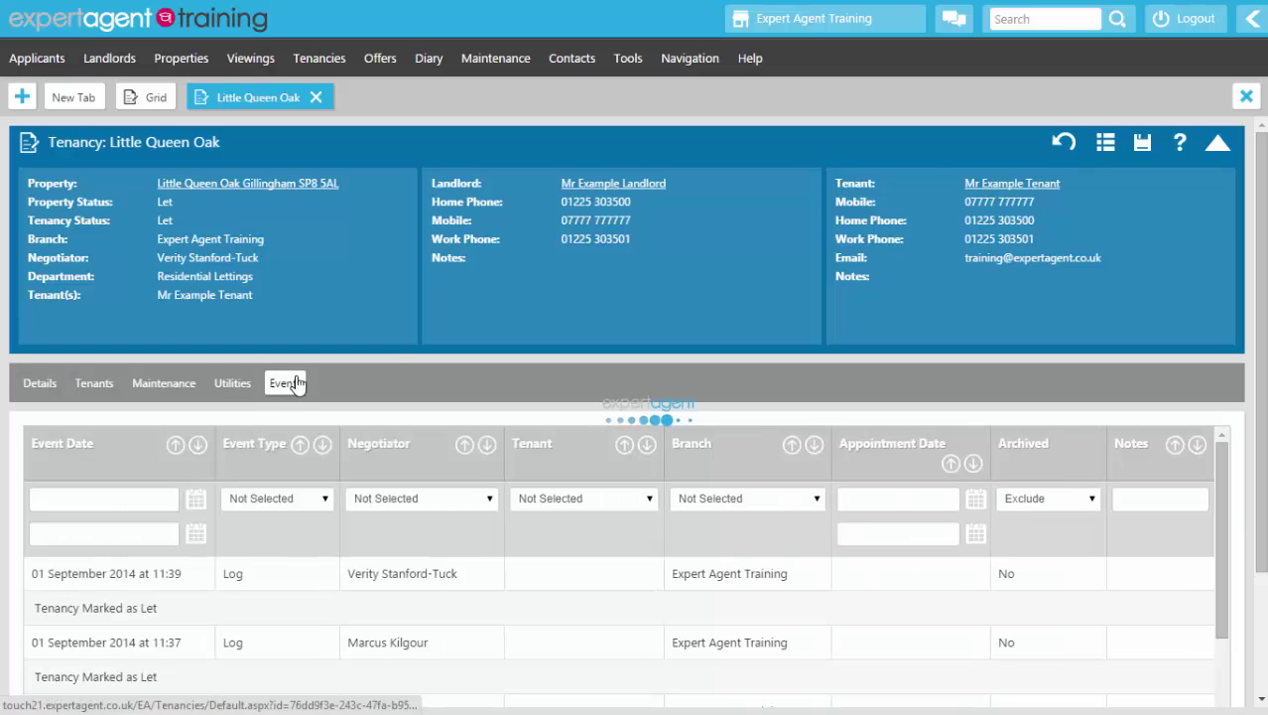
click(1217, 143)
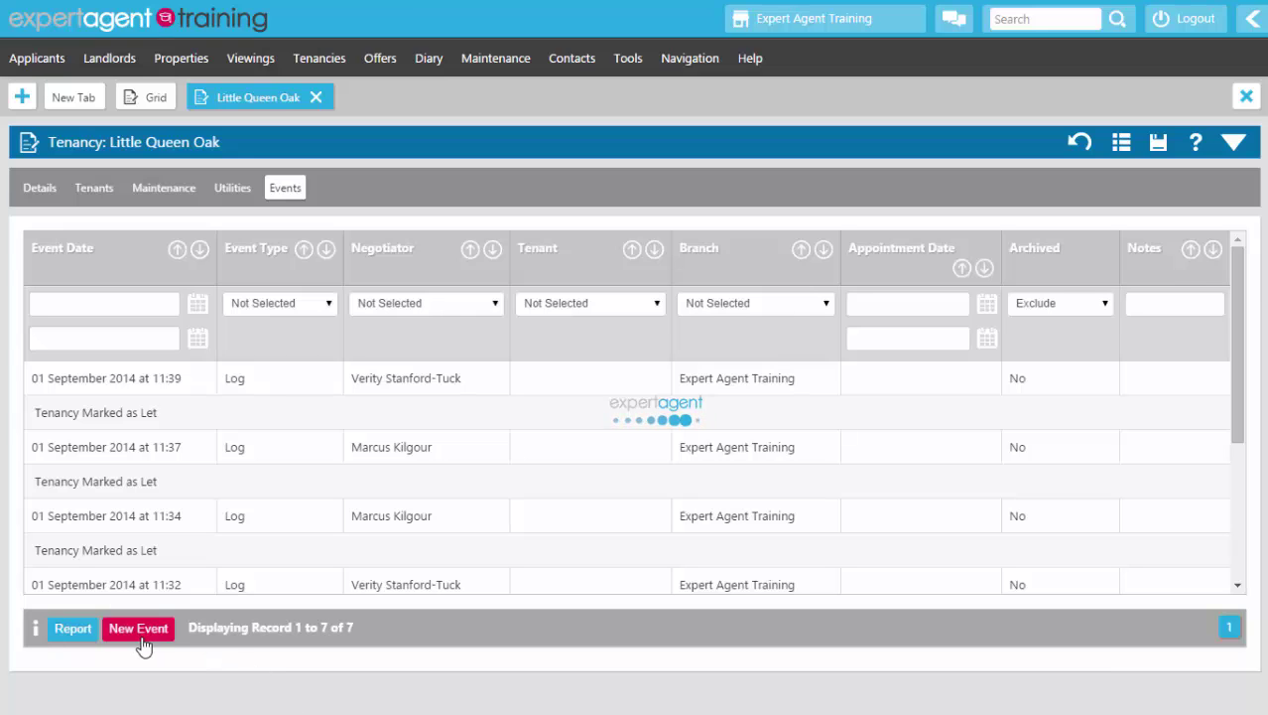
click(142, 640)
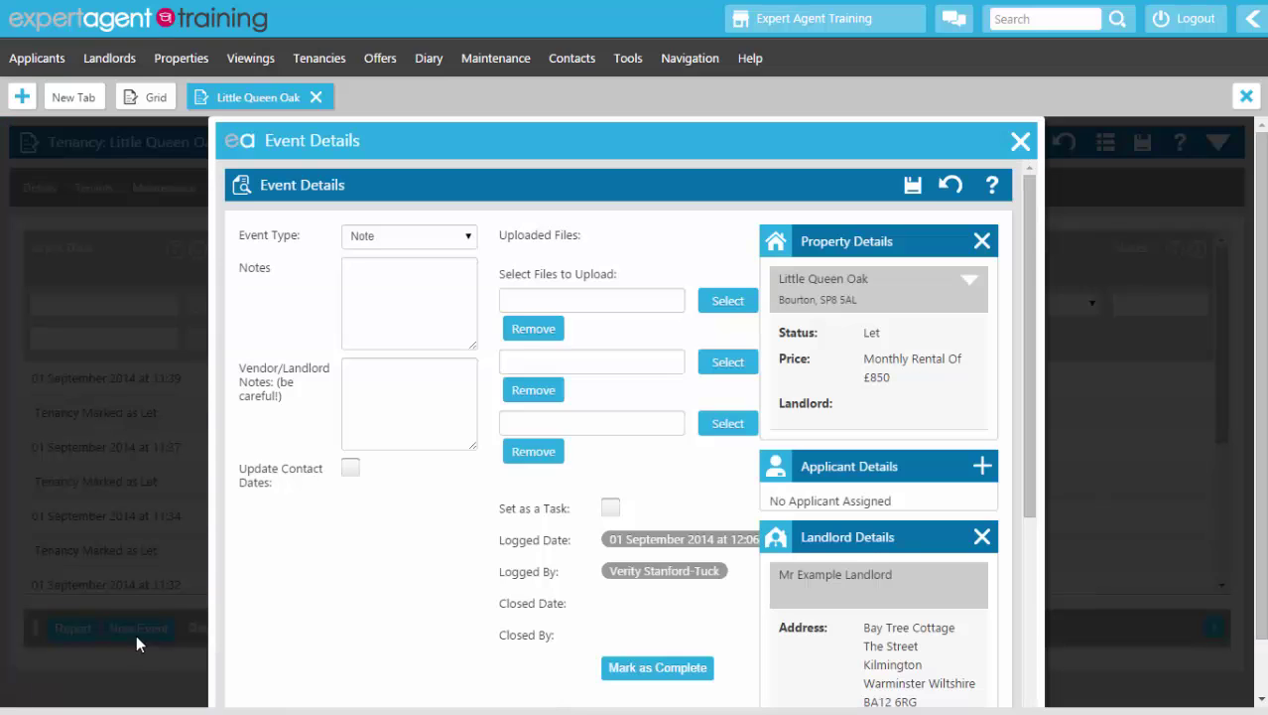
click(365, 245)
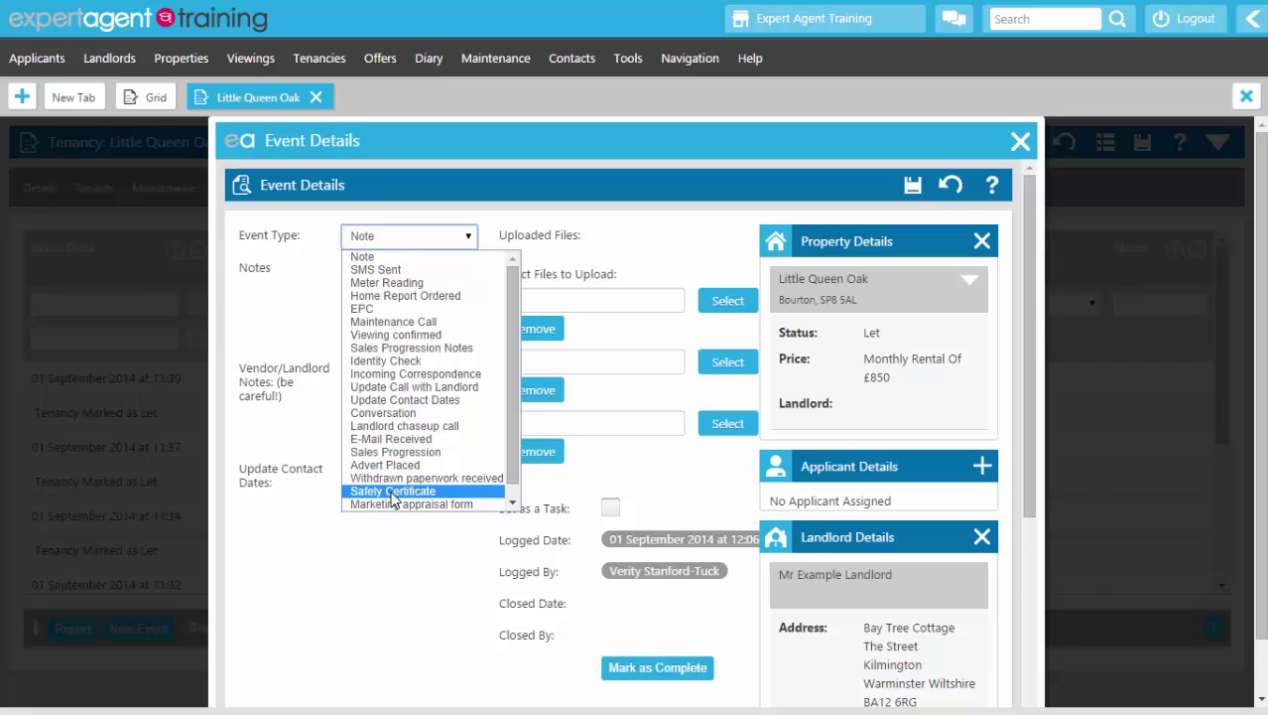
scroll(394, 499, down, 1)
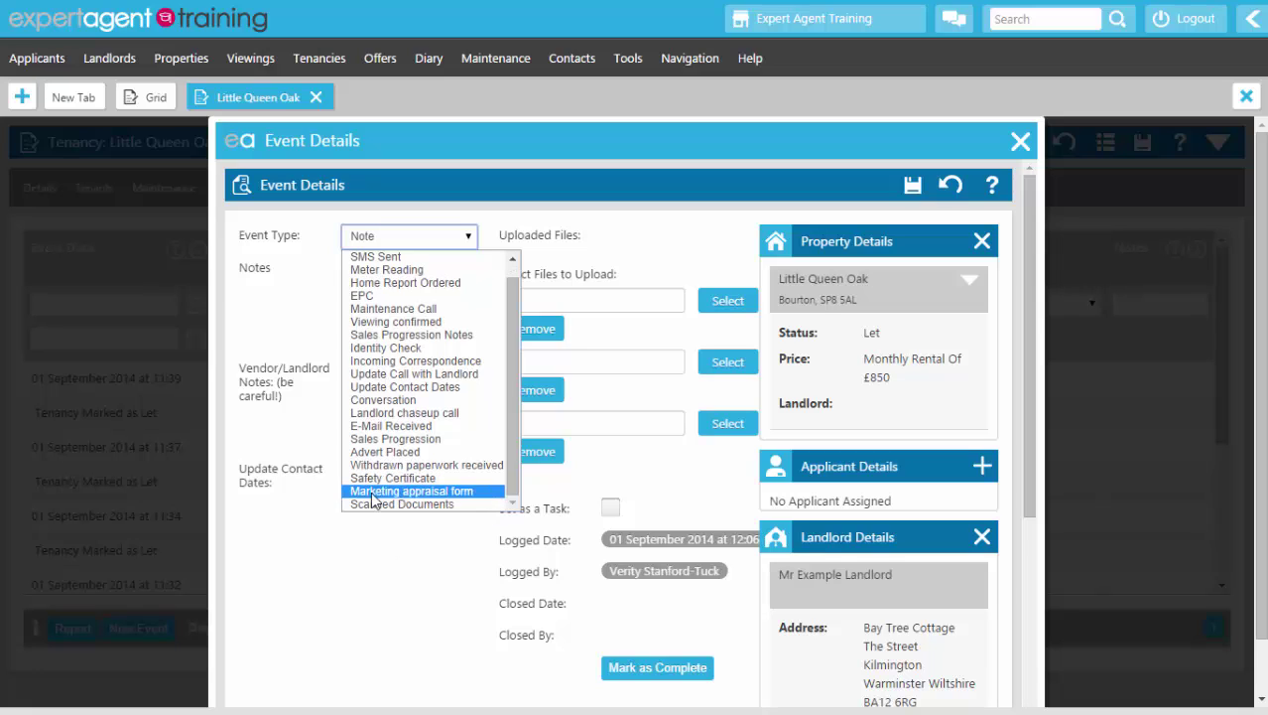
click(371, 503)
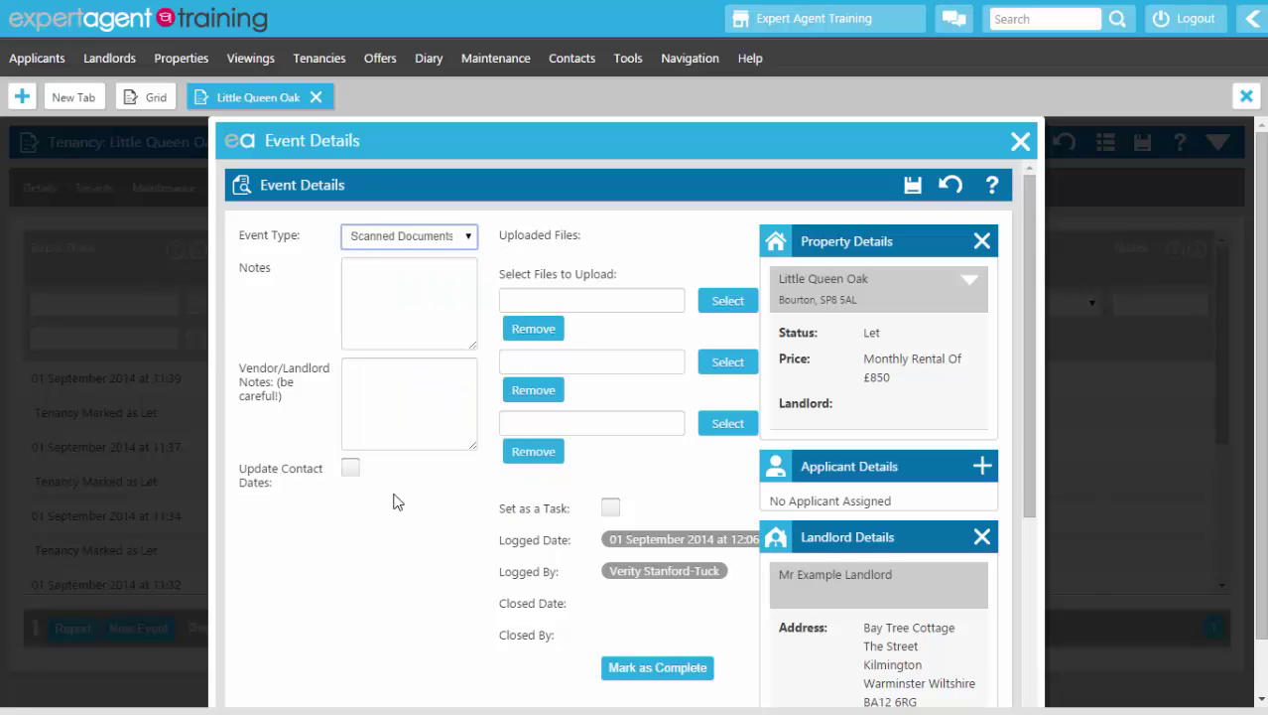
click(387, 313)
text(Signed TSA)
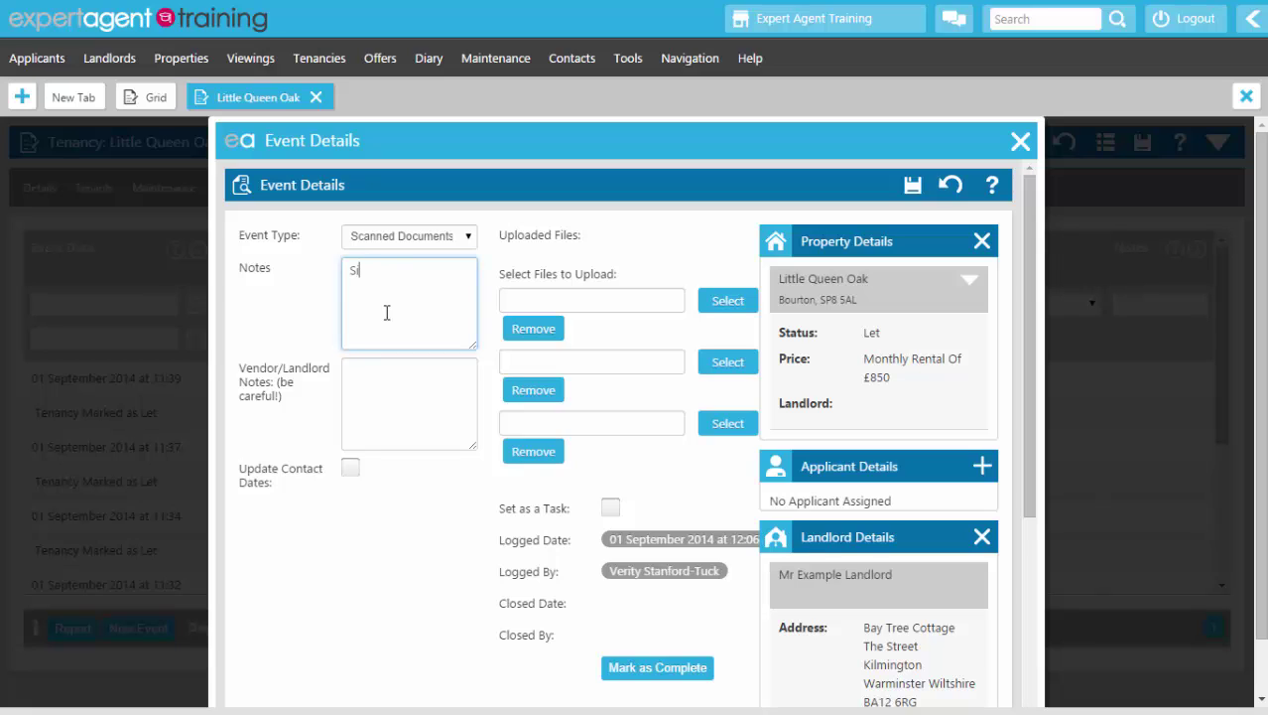
key(BackSpace)
key(BackSpace)
key(BackSpace)
text(AST.)
Step: Select MA Form example.pdf as the event's scanned file and save the event
click(743, 308)
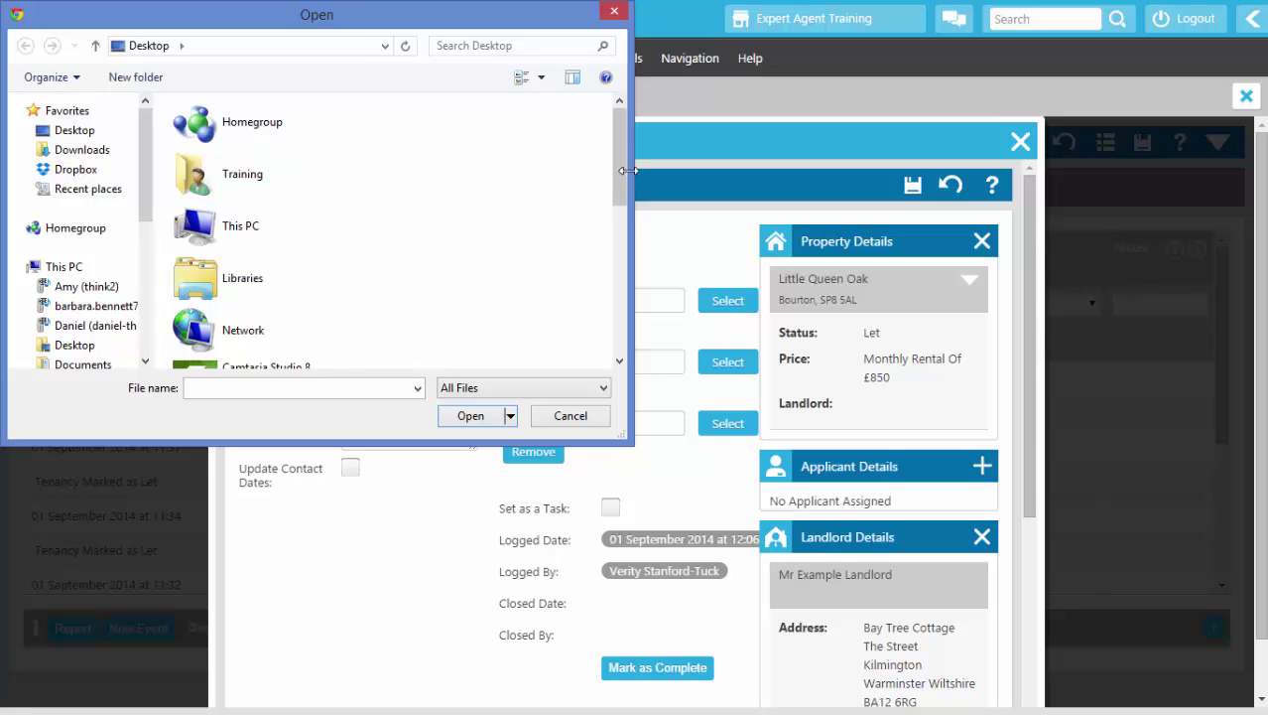
drag(632, 179, 617, 340)
click(256, 340)
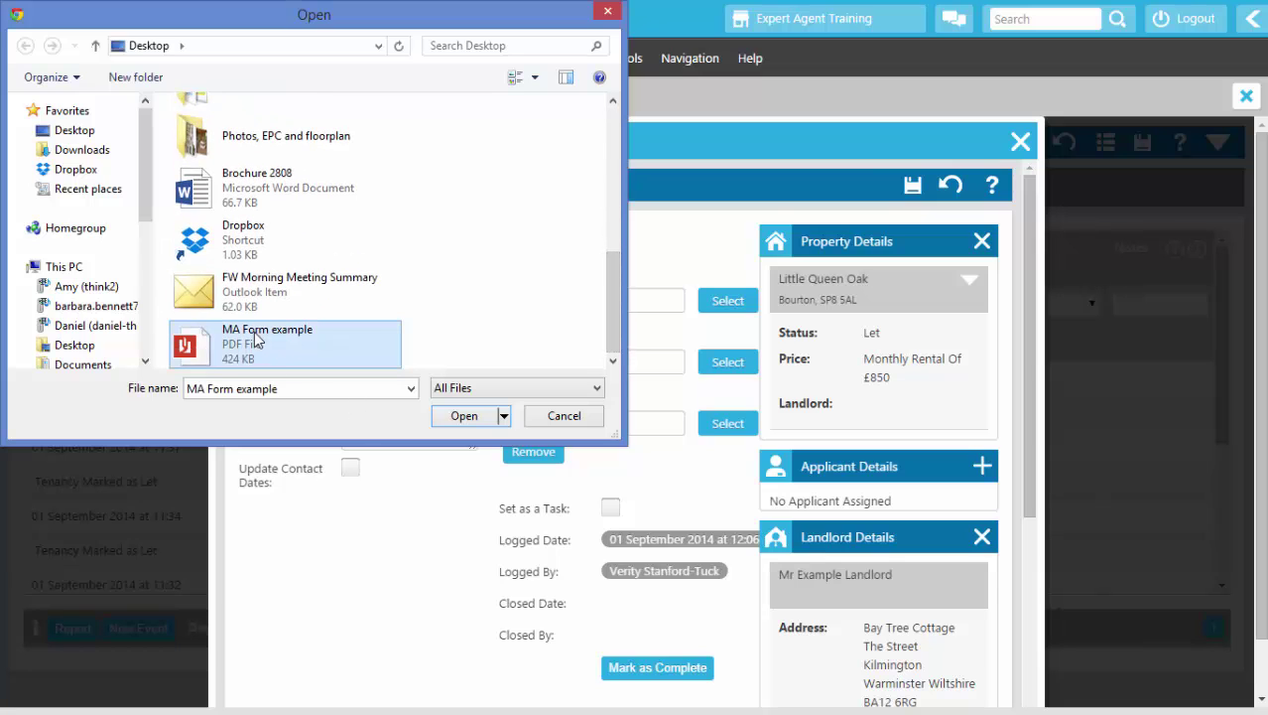
click(456, 425)
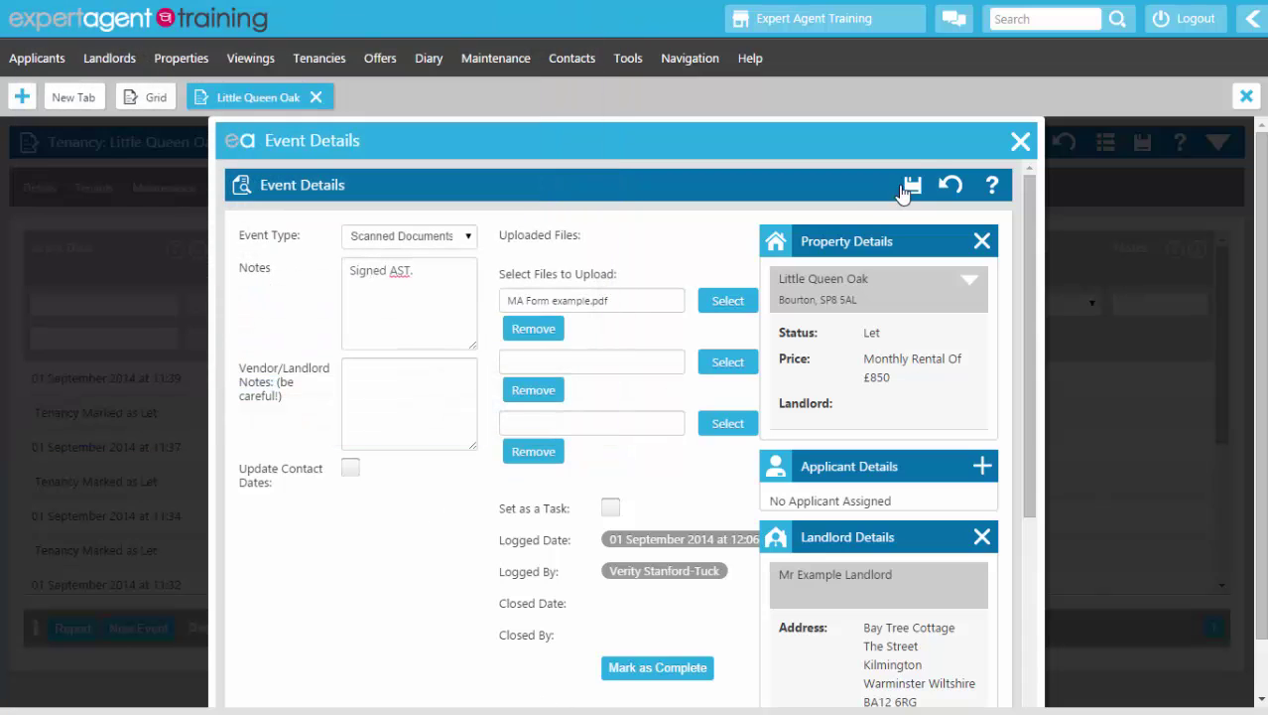
click(913, 187)
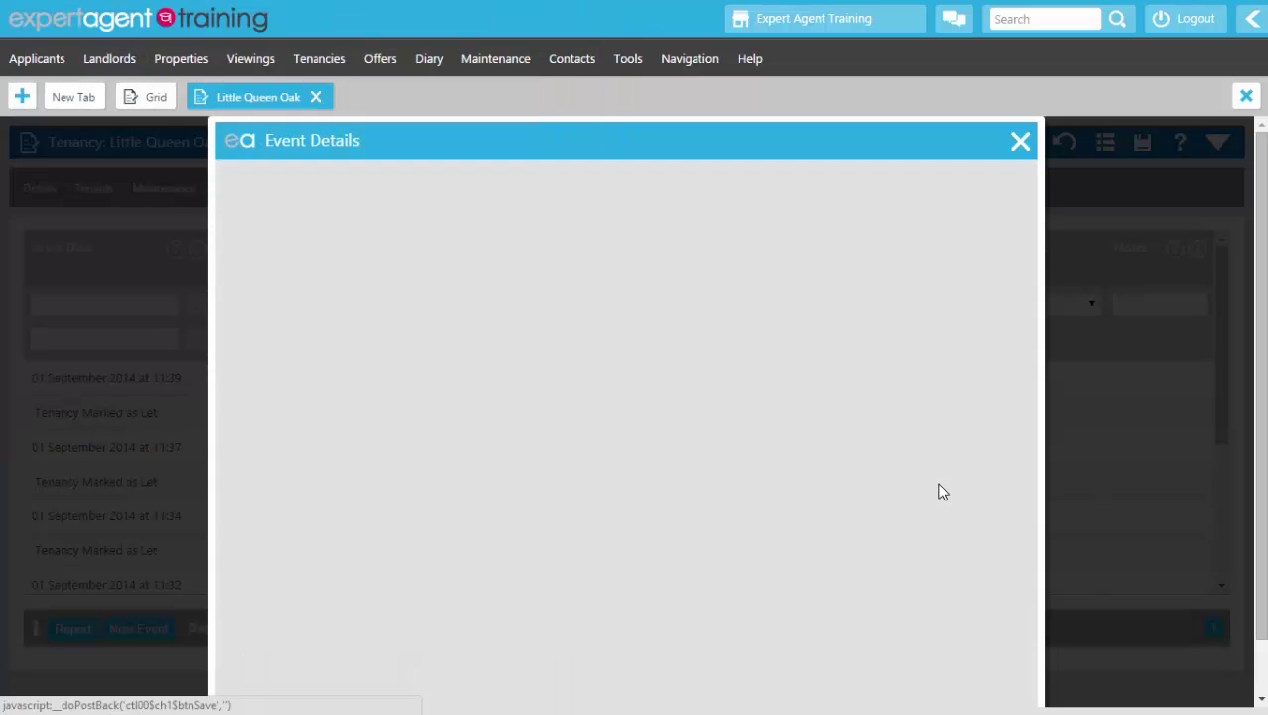